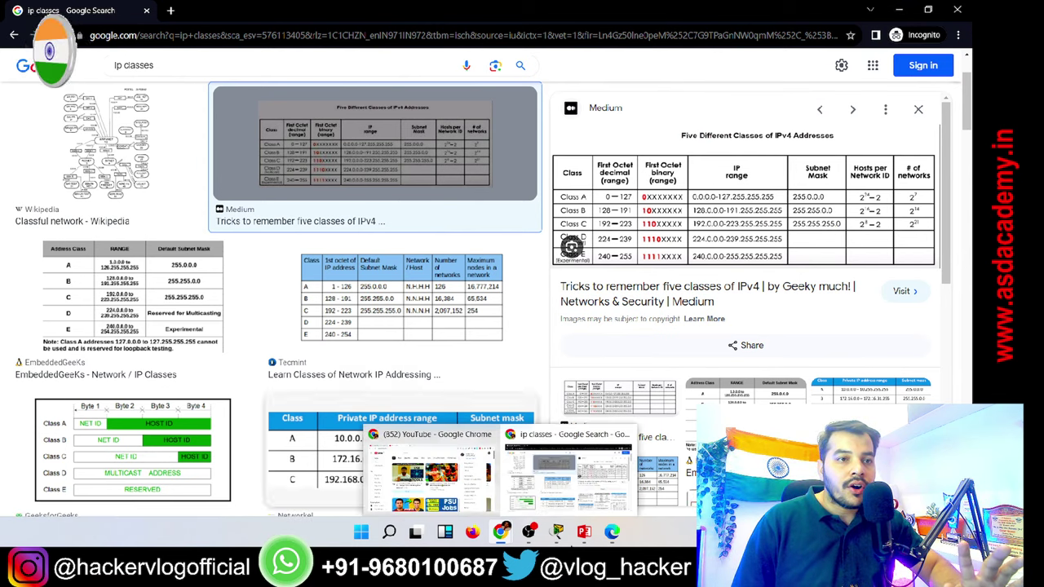
# Switch to Packet Tracer and review the PC's static IP address, subnet mask and default gateway settings.
pyautogui.moveTo(559, 538)
pyautogui.click(597, 493)
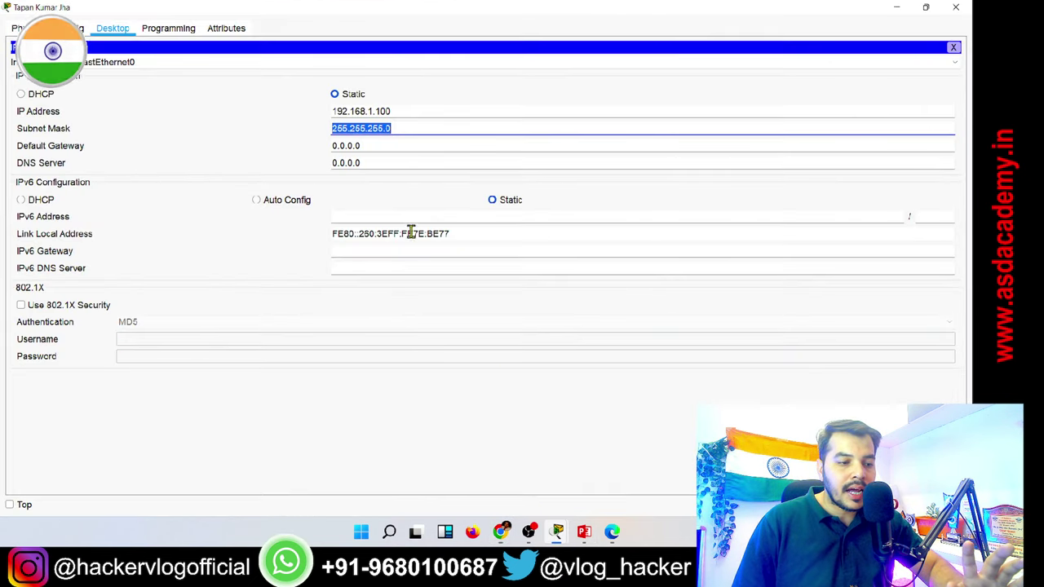
pyautogui.click(418, 111)
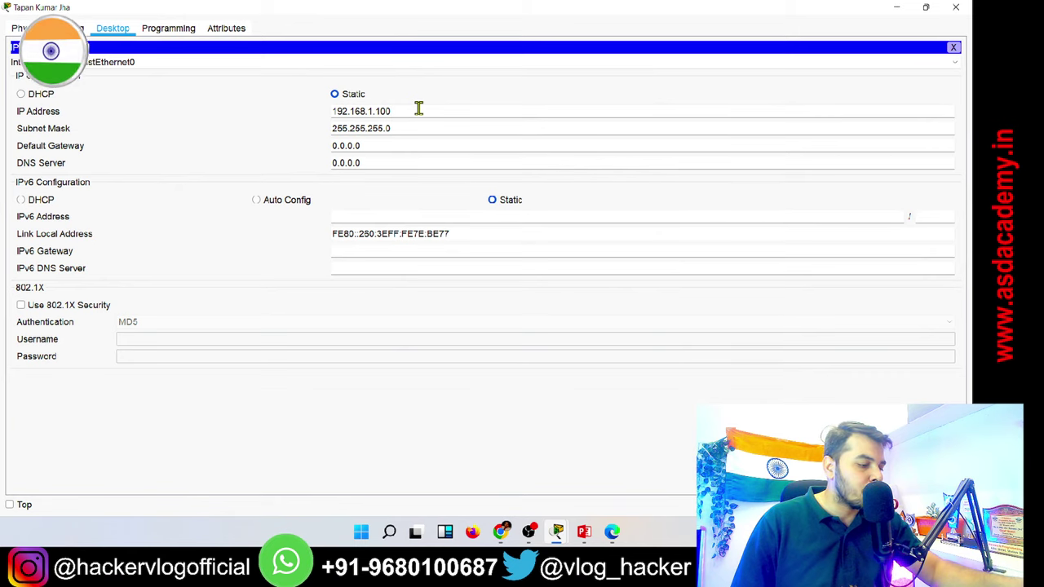
pyautogui.click(418, 128)
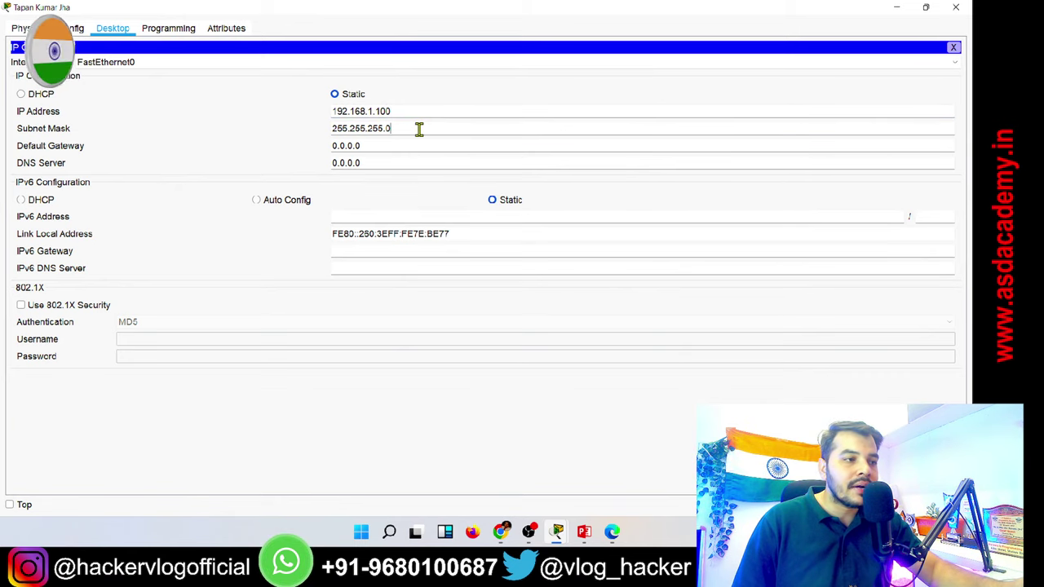
pyautogui.click(389, 145)
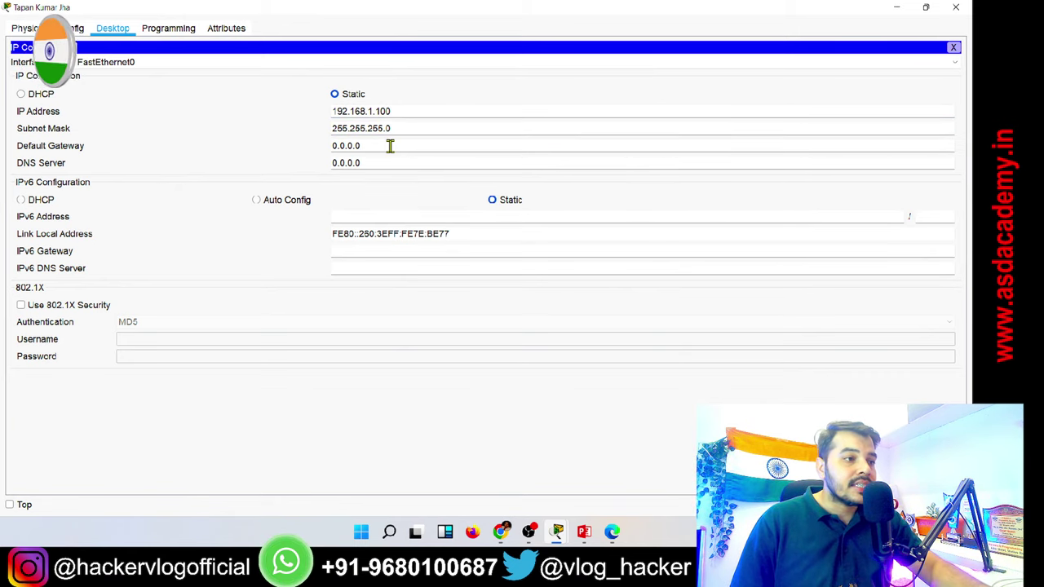
pyautogui.moveTo(385, 145); pyautogui.dragTo(301, 144)
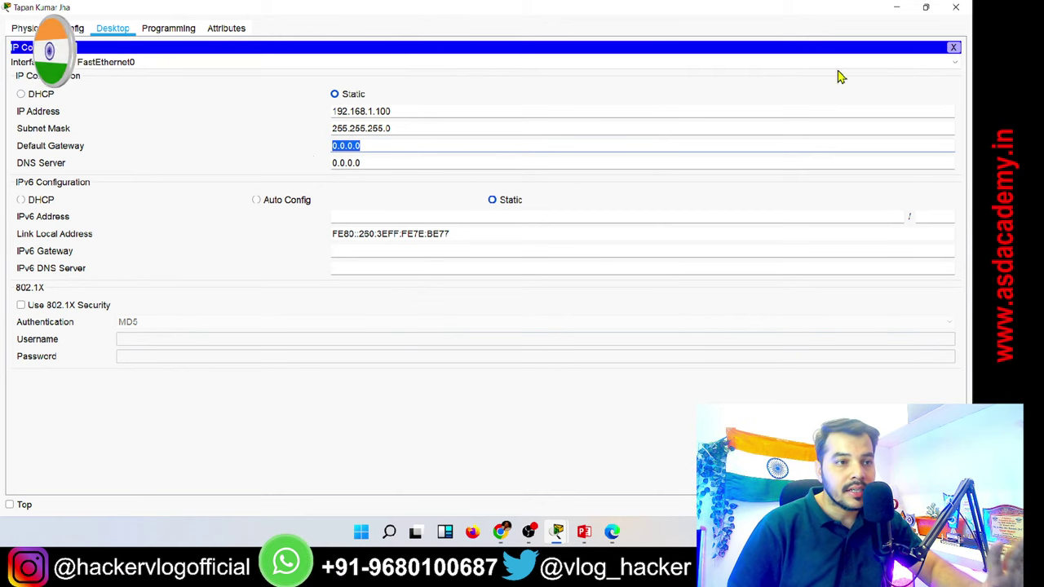
# Close the PC's IP configuration and device window, and minimize the browser windows to return to the network topology.
pyautogui.click(954, 51)
pyautogui.click(956, 9)
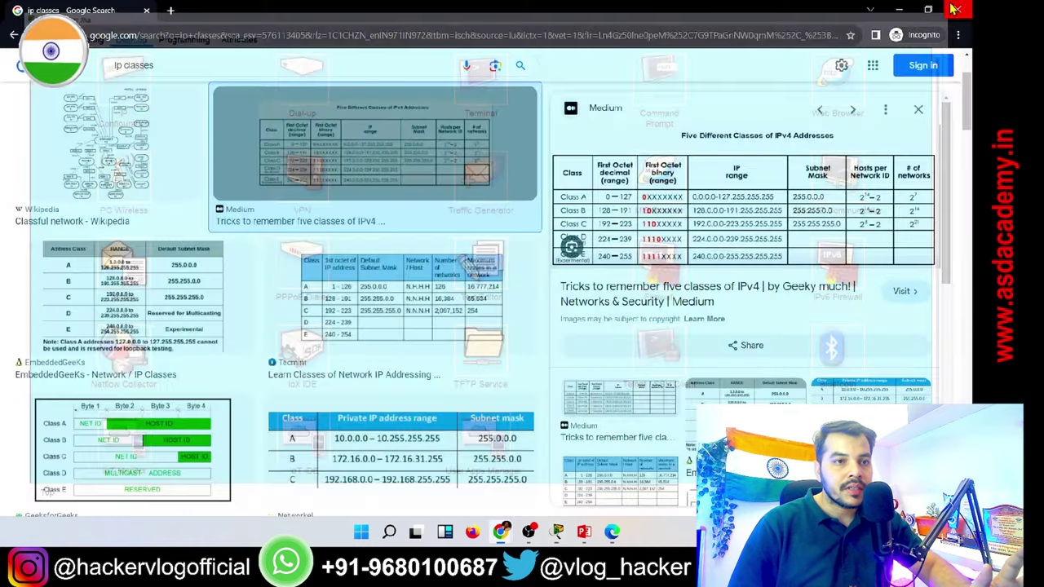
pyautogui.click(899, 9)
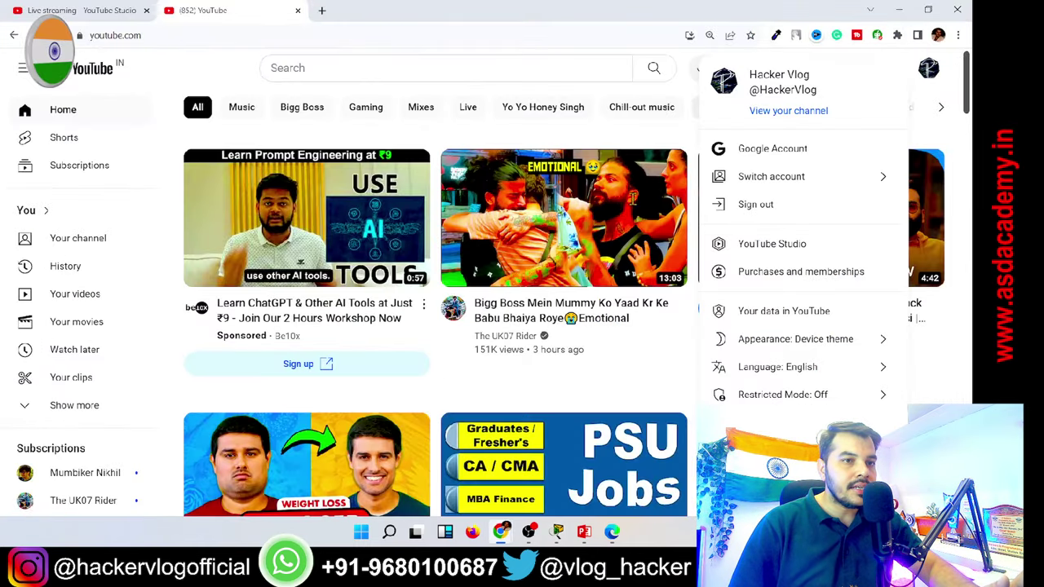
pyautogui.click(904, 10)
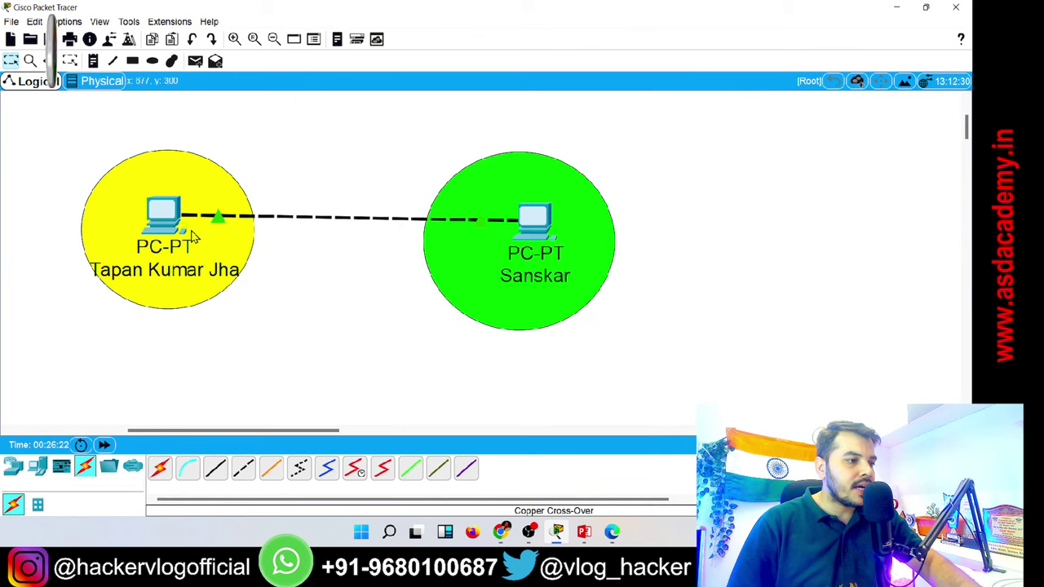
# Open the IP configuration of the PC in the green circle, with its device window maximized.
pyautogui.moveTo(172, 211)
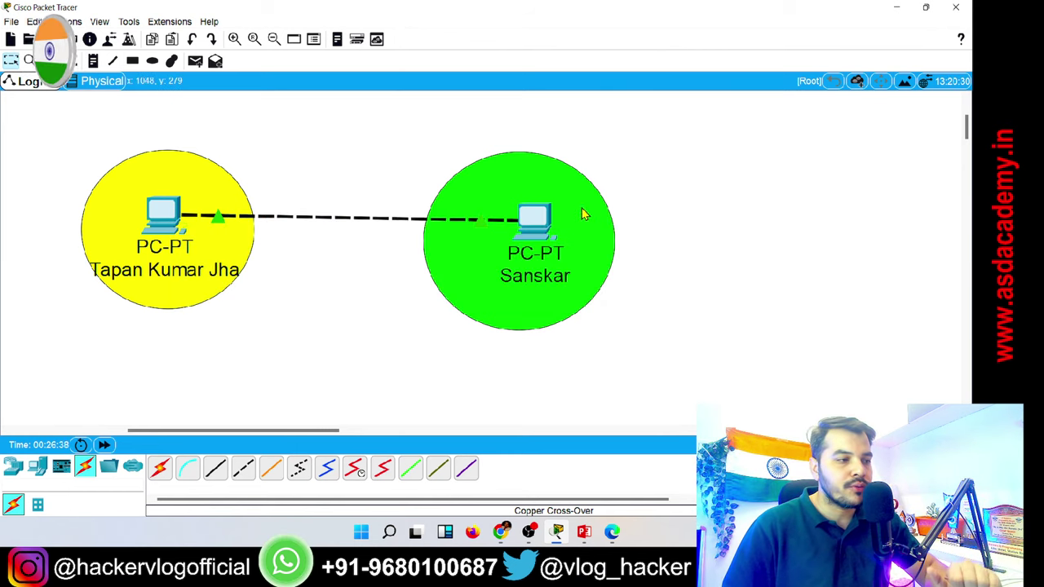
pyautogui.moveTo(534, 218)
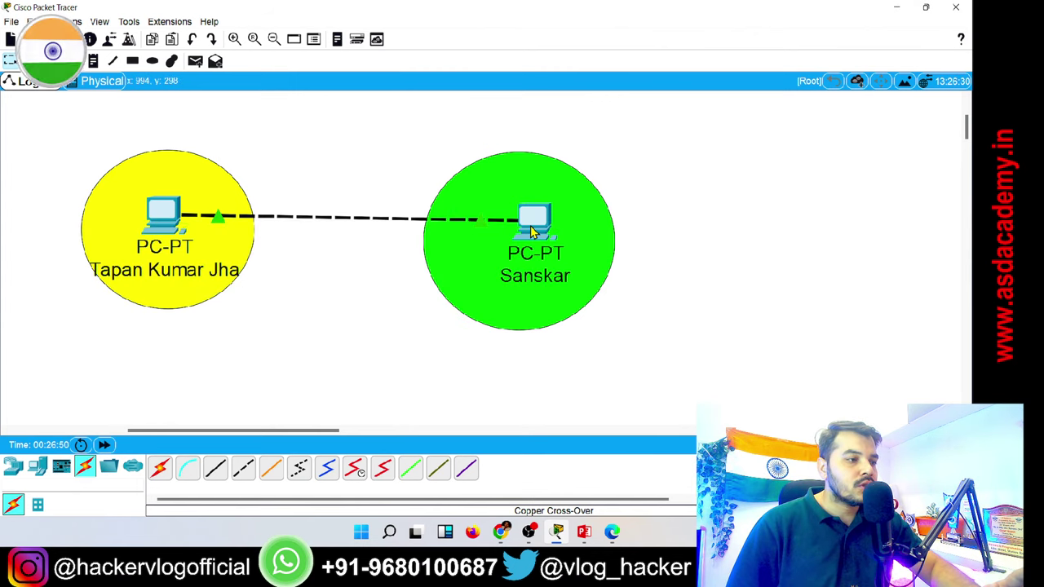
pyautogui.click(536, 231)
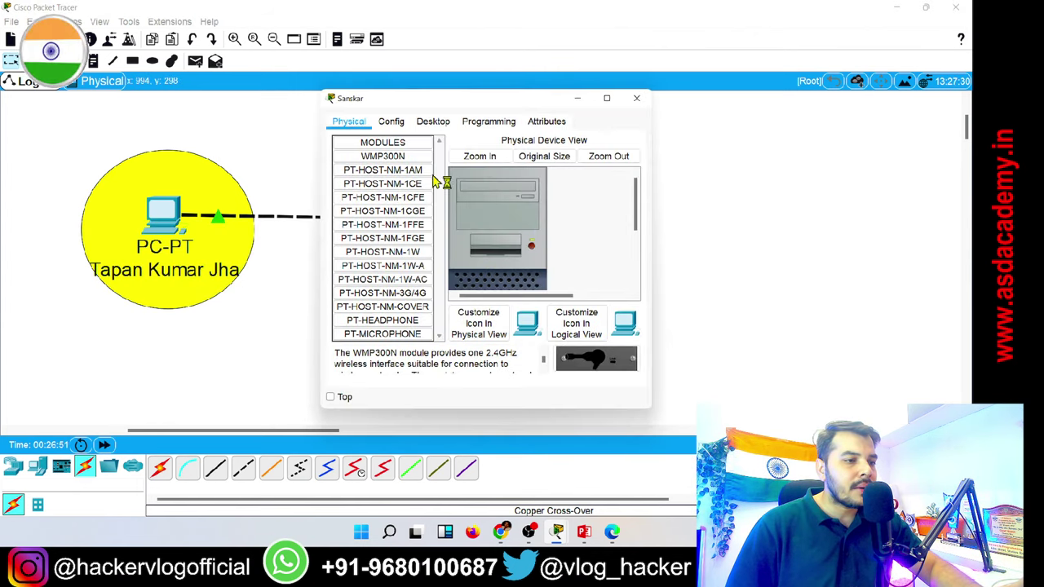
pyautogui.click(436, 126)
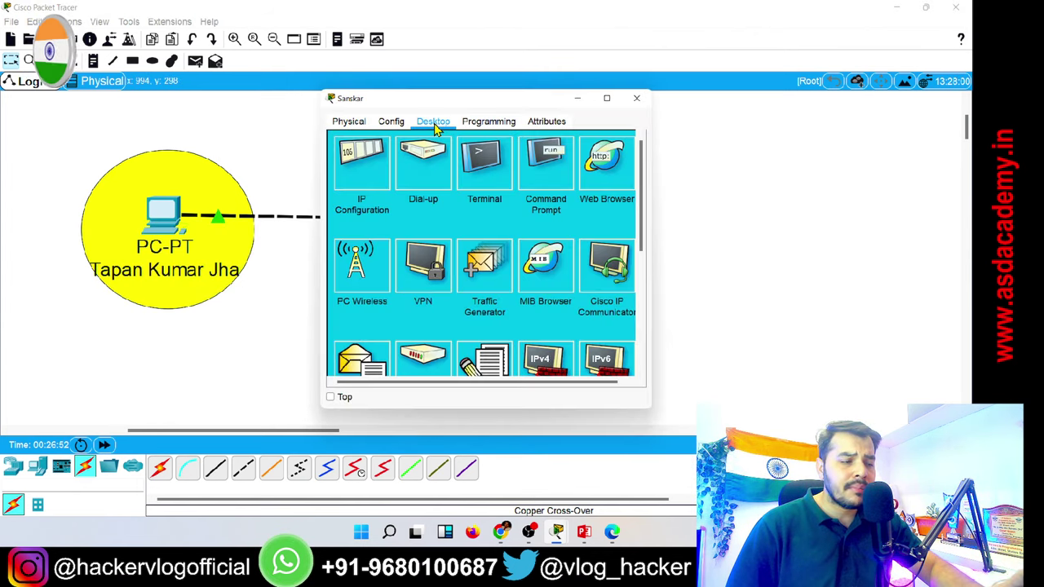
pyautogui.click(606, 98)
pyautogui.click(137, 96)
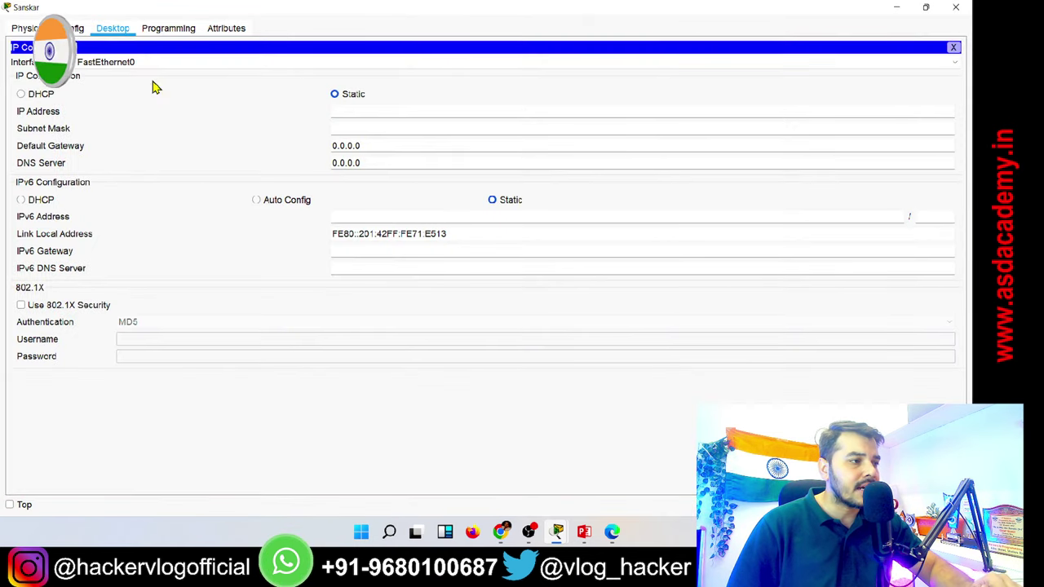
# Set the green-circle PC's static IP address to 192.168.1.101 with subnet mask 255.255.255.0, close its window and check its port summary.
pyautogui.click(420, 109)
pyautogui.write('192.16')
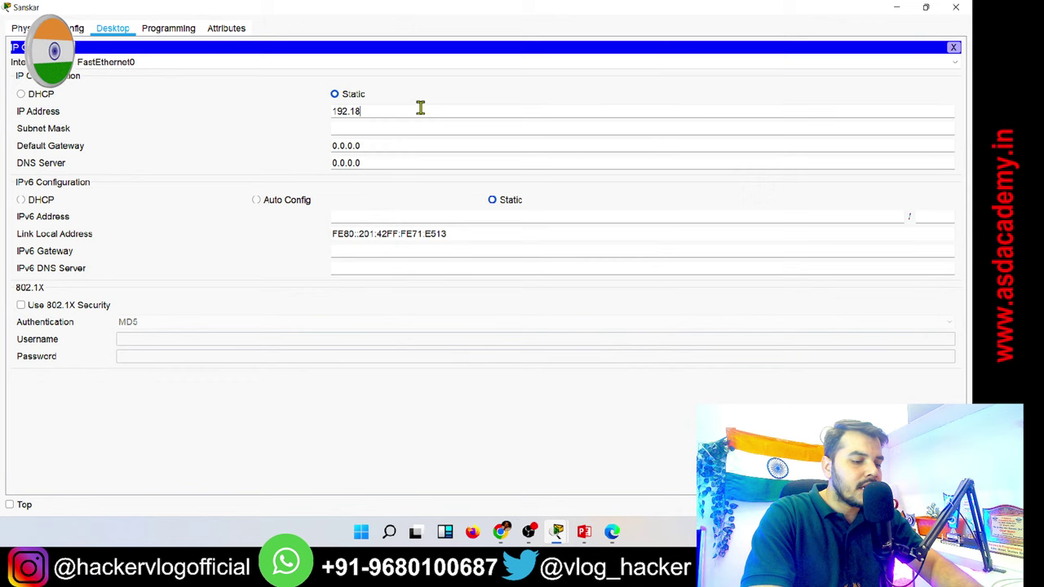
pyautogui.press('BackSpace')
pyautogui.write('6')
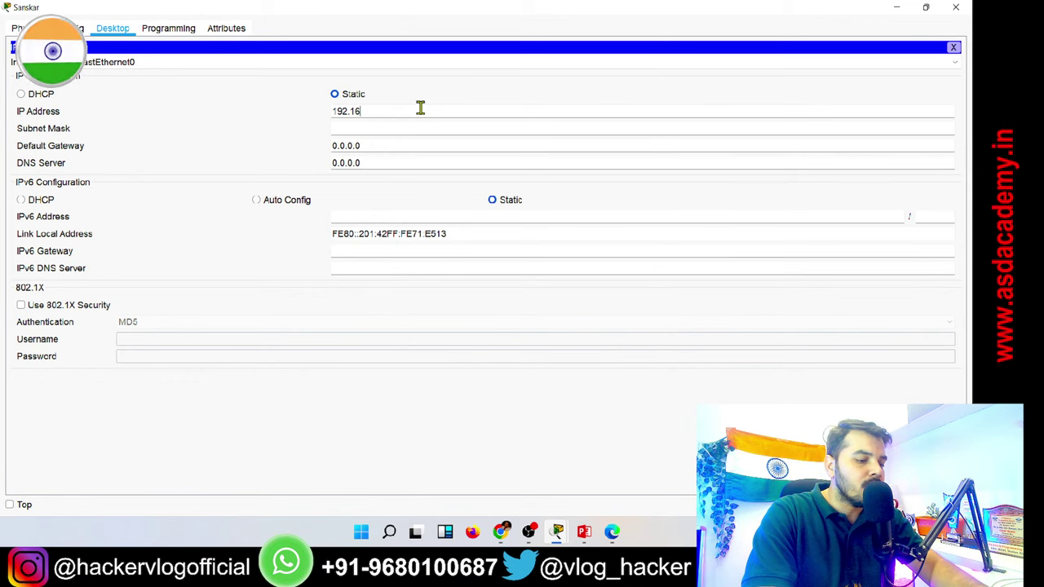
pyautogui.write('8.1.101')
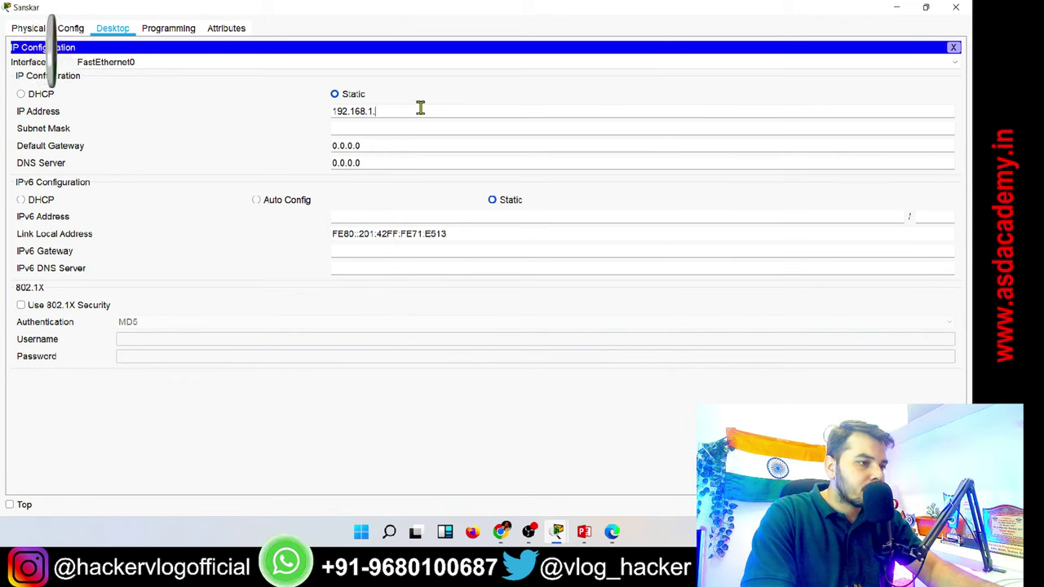
pyautogui.press('Tab')
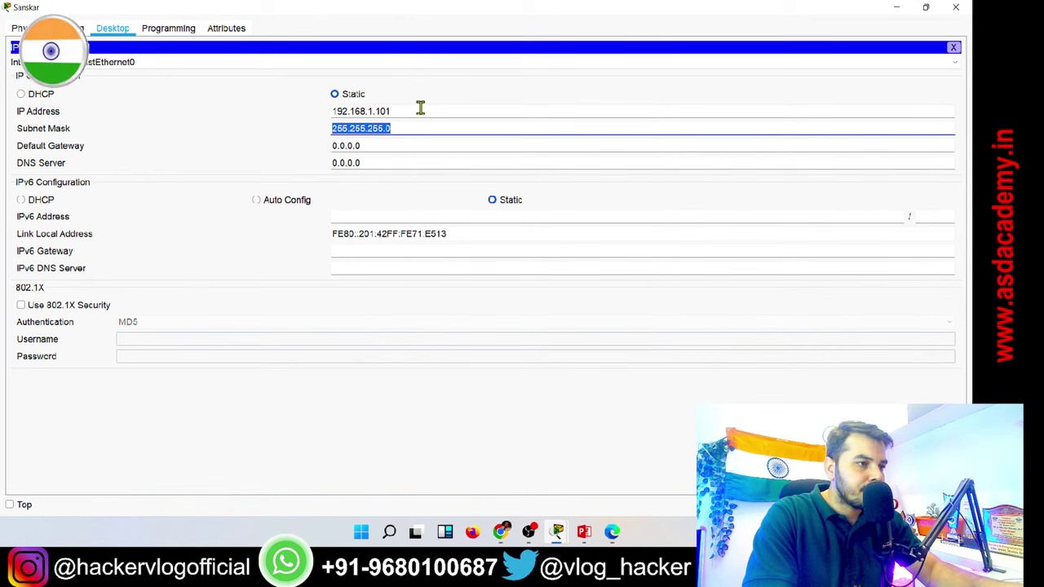
pyautogui.click(954, 7)
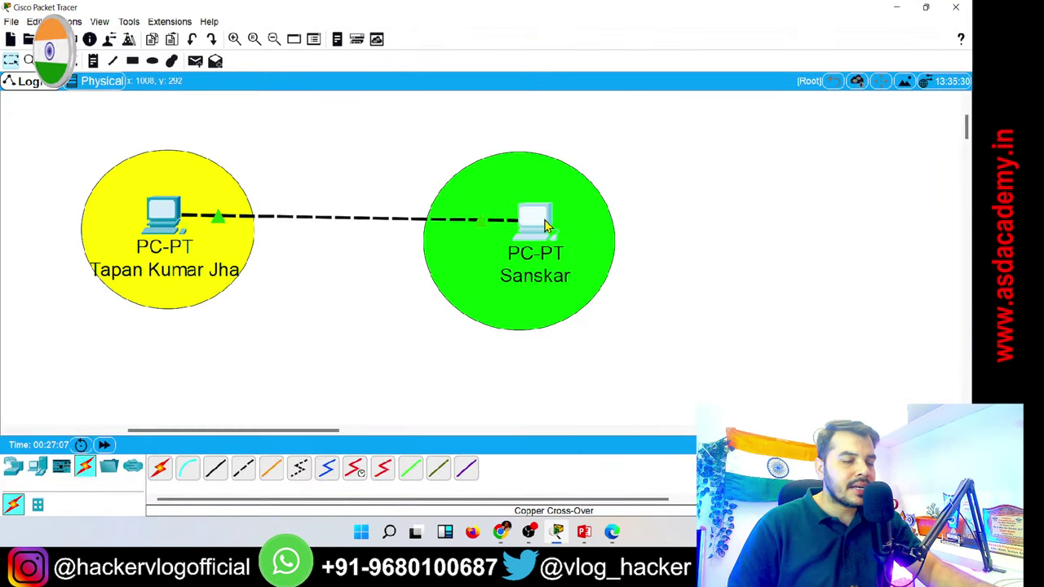
pyautogui.moveTo(546, 227)
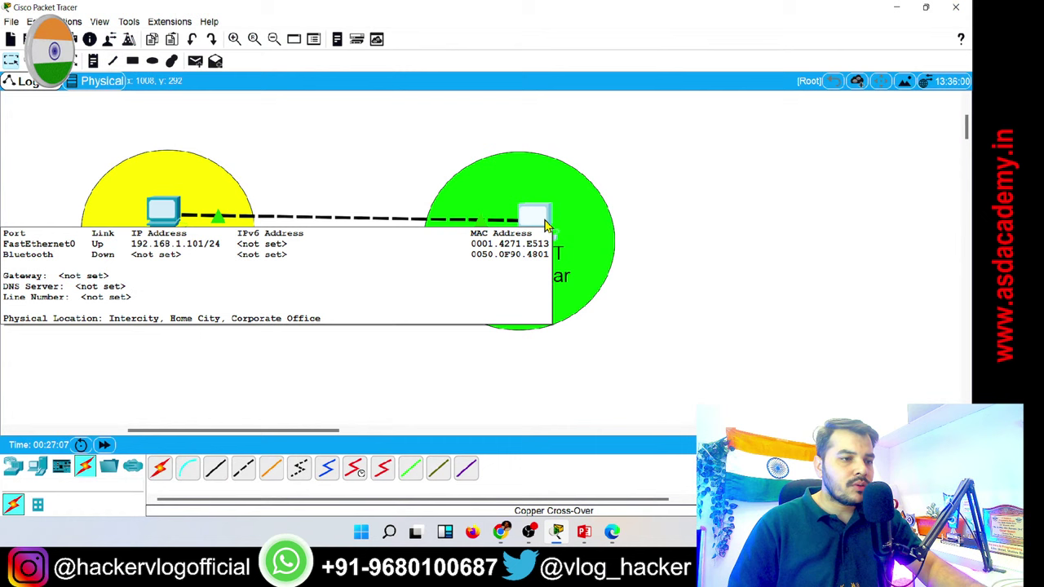
# Open the command prompt of the PC in the yellow circle and maximize its window.
pyautogui.click(161, 214)
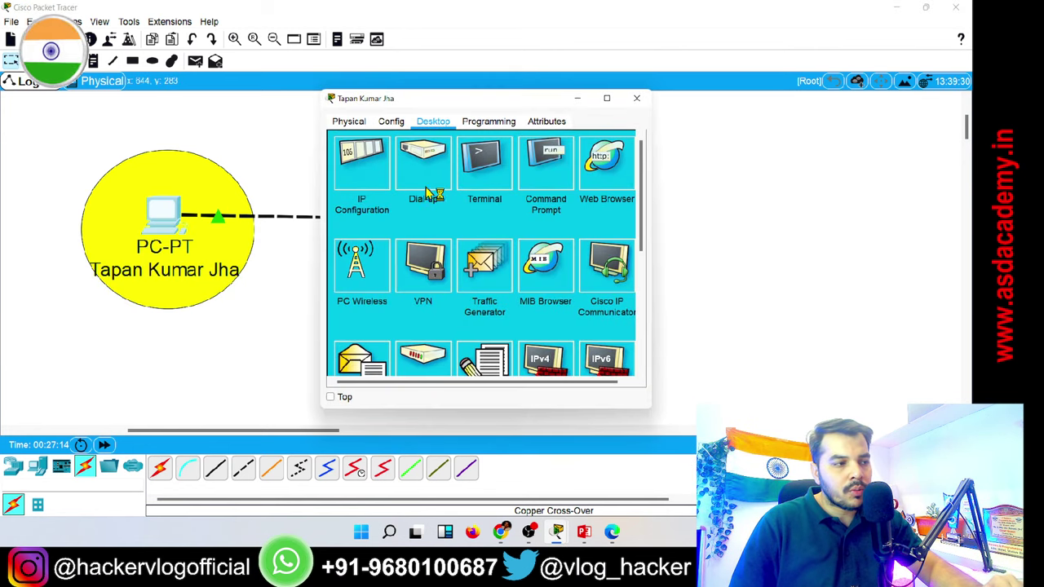
pyautogui.click(550, 174)
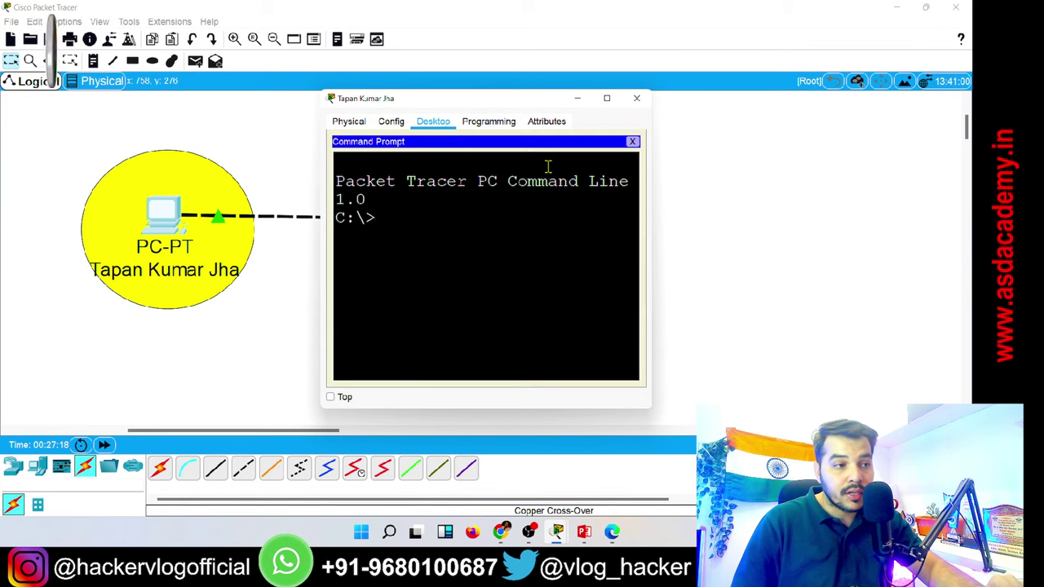
pyautogui.click(607, 99)
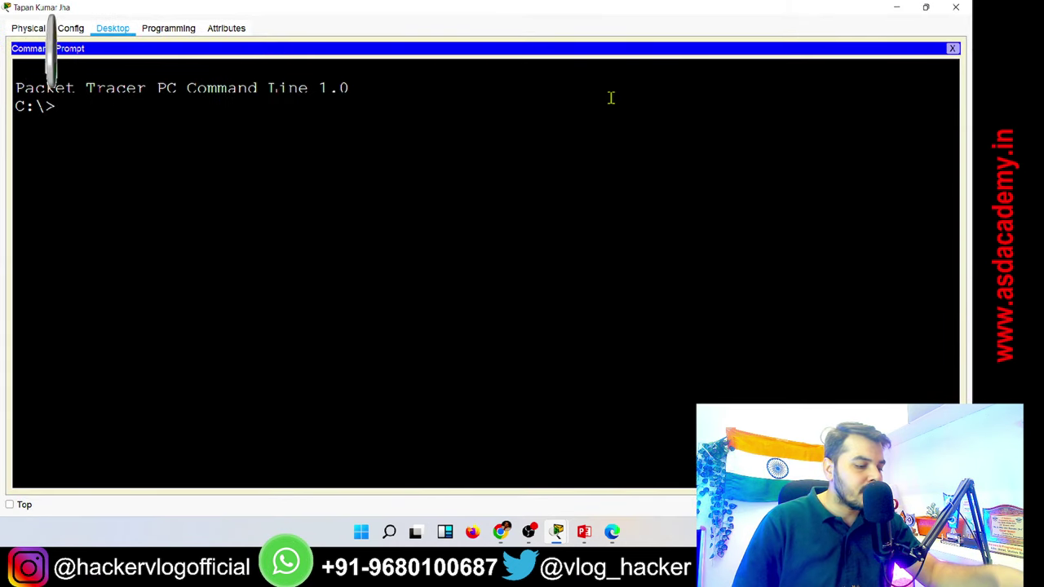
# Run ipconfig in the host computer's Windows command prompt, highlight the Wi-Fi IPv4 address and close the prompt.
pyautogui.press('super+r')
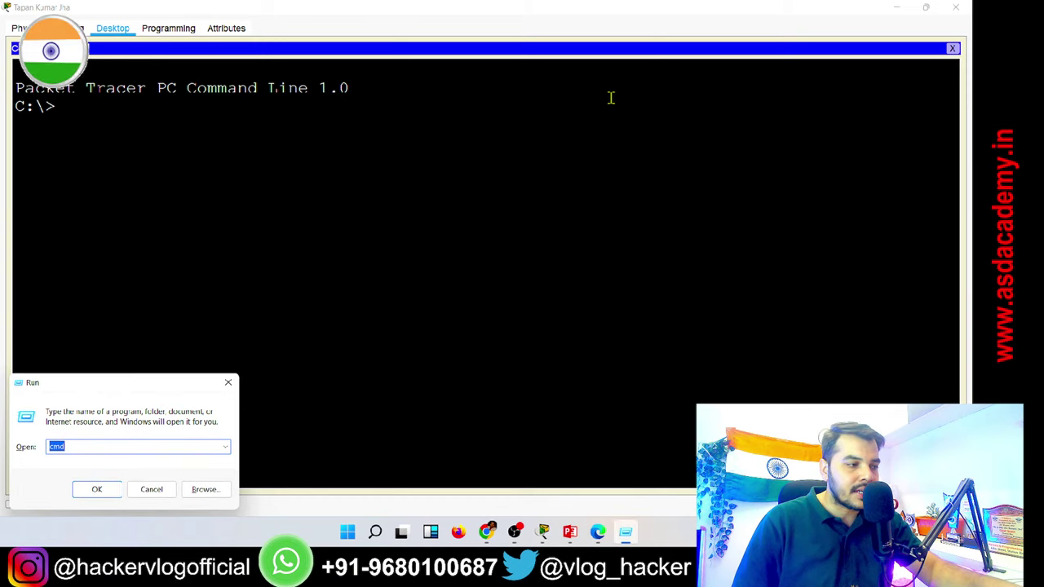
pyautogui.write('cmd')
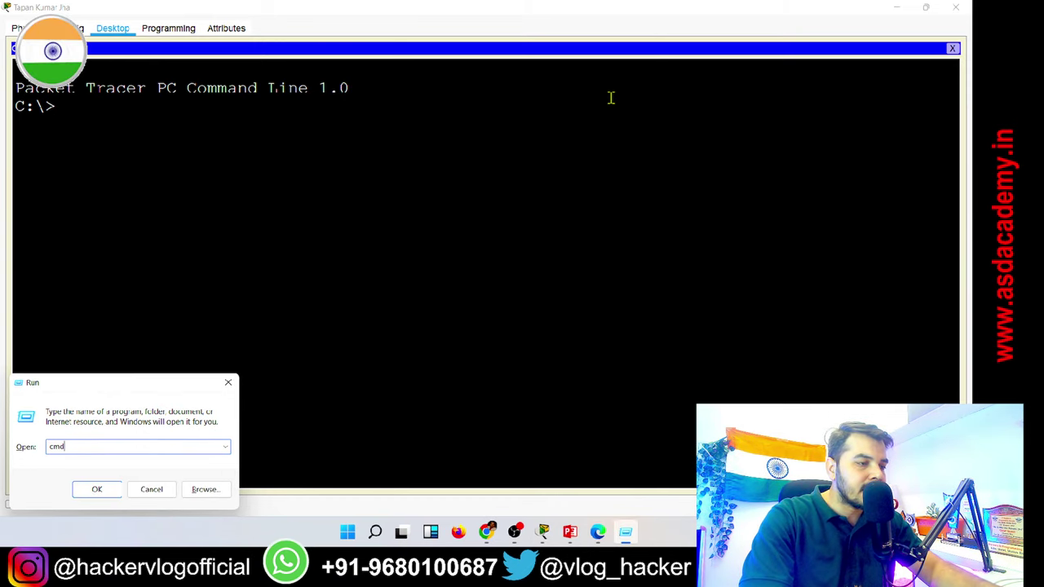
pyautogui.press('Return')
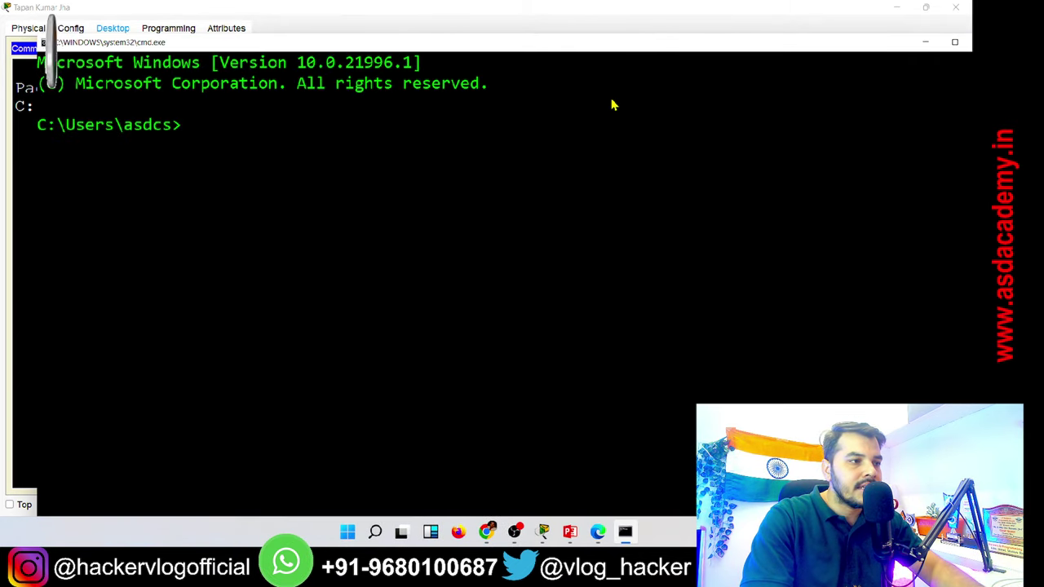
pyautogui.write('ipconfig')
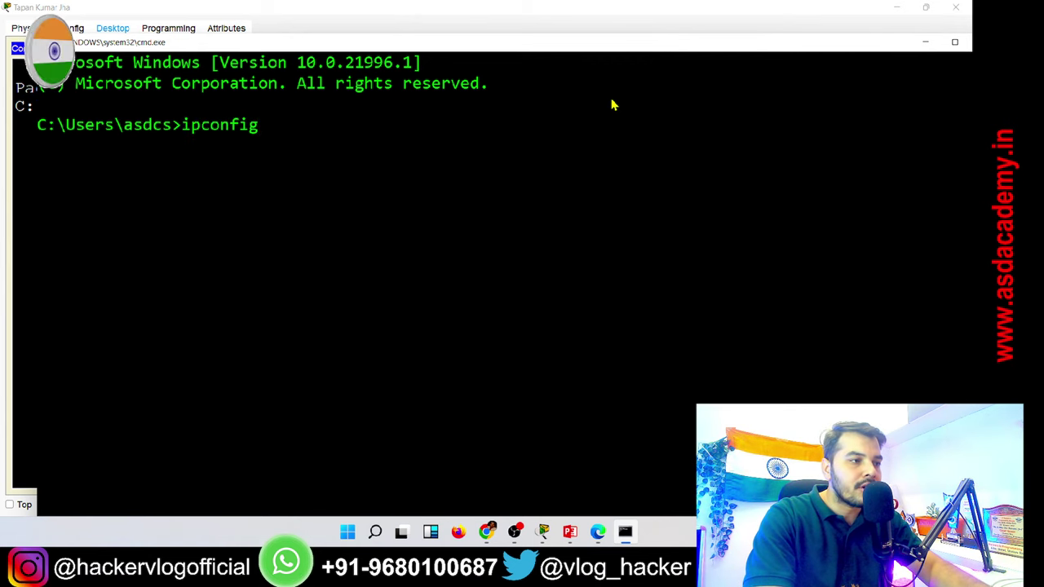
pyautogui.press('Return')
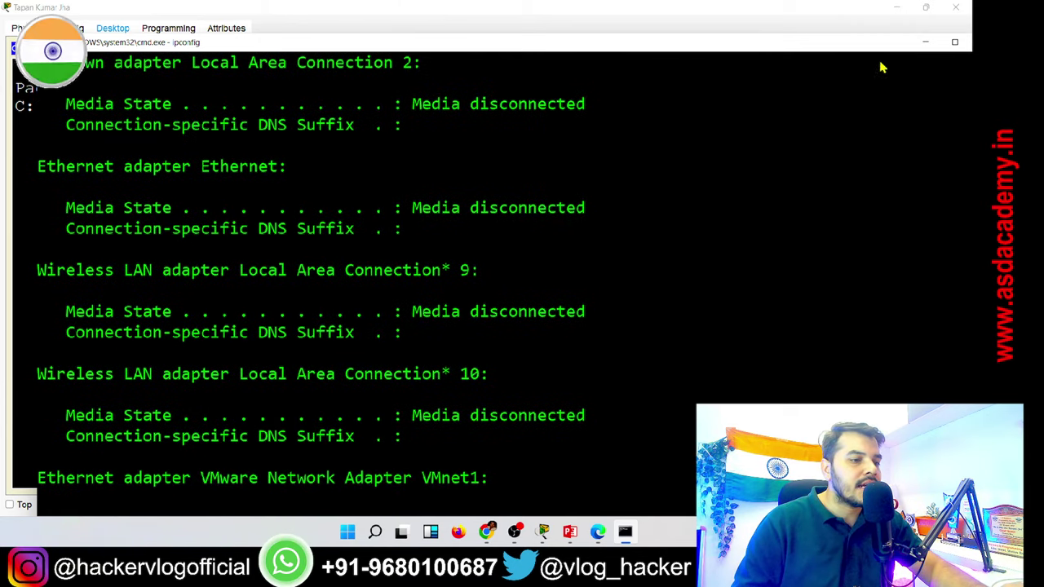
pyautogui.moveTo(900, 47); pyautogui.dragTo(825, 37)
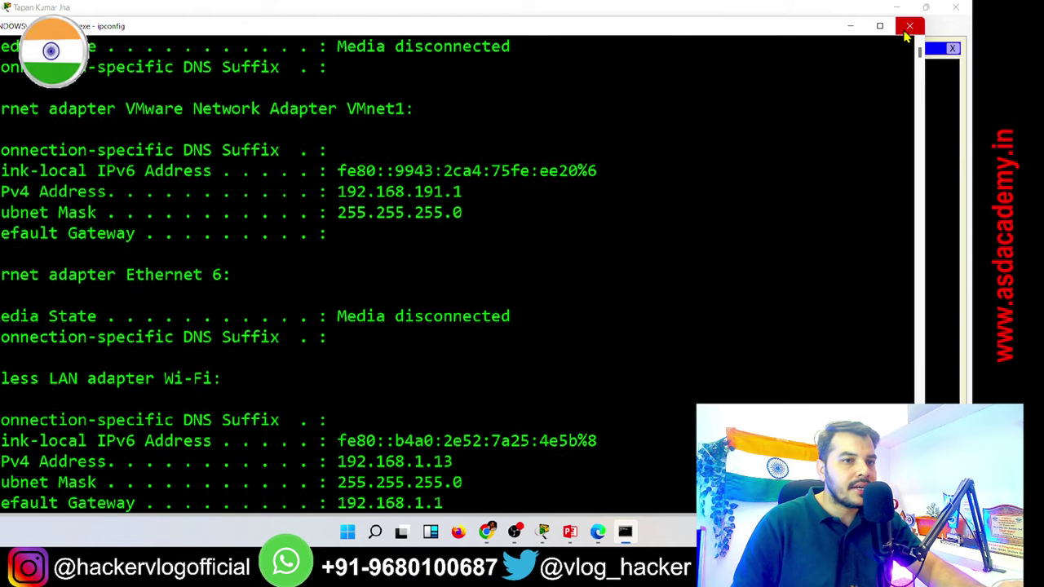
pyautogui.moveTo(469, 317); pyautogui.dragTo(341, 317)
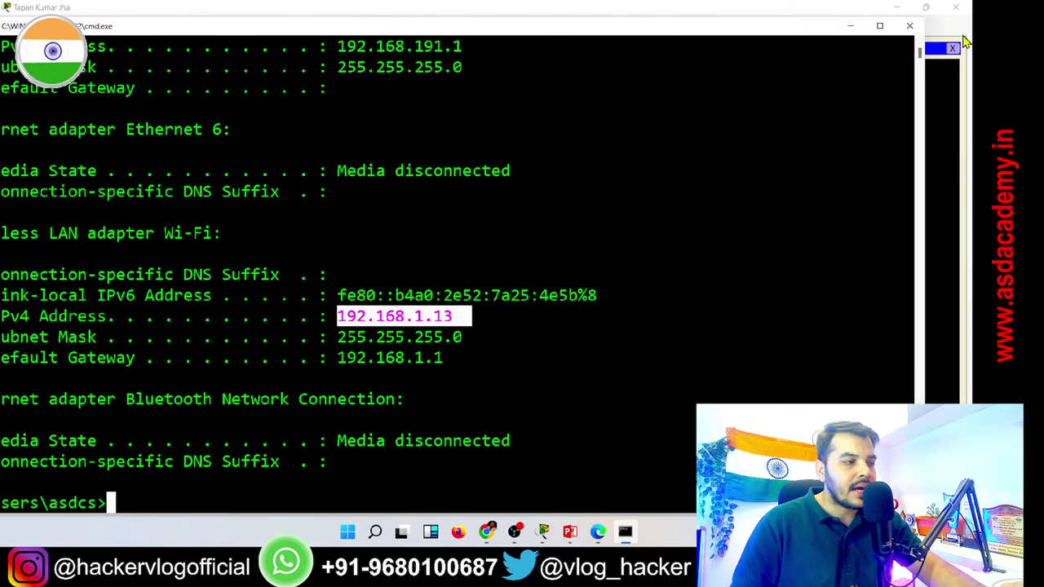
pyautogui.click(909, 25)
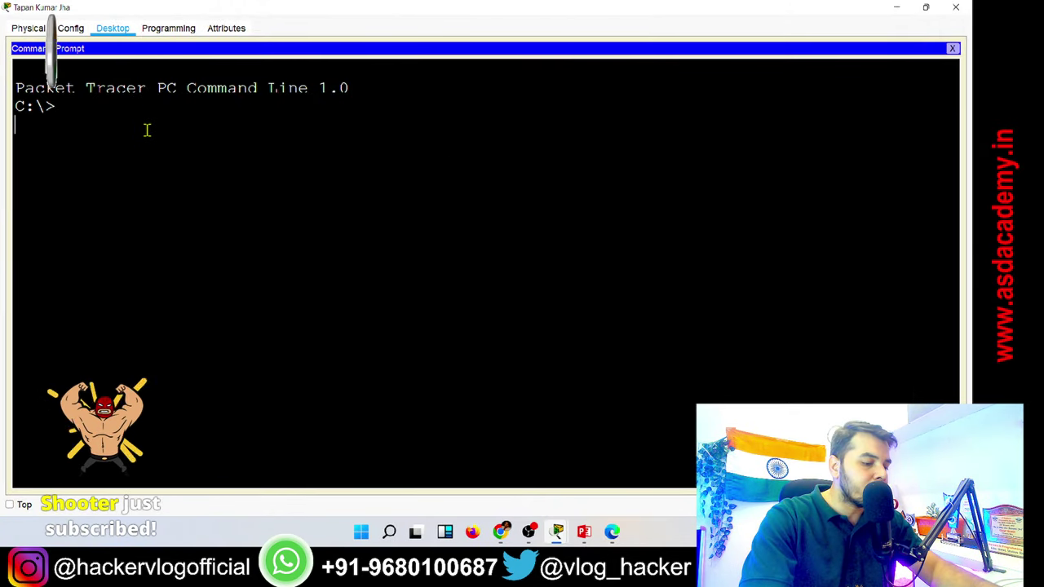
# Run ipconfig on the simulated PC and examine its FastEthernet0 IP address, subnet mask and default gateway.
pyautogui.write('if')
pyautogui.press('BackSpace')
pyautogui.write('pconfig')
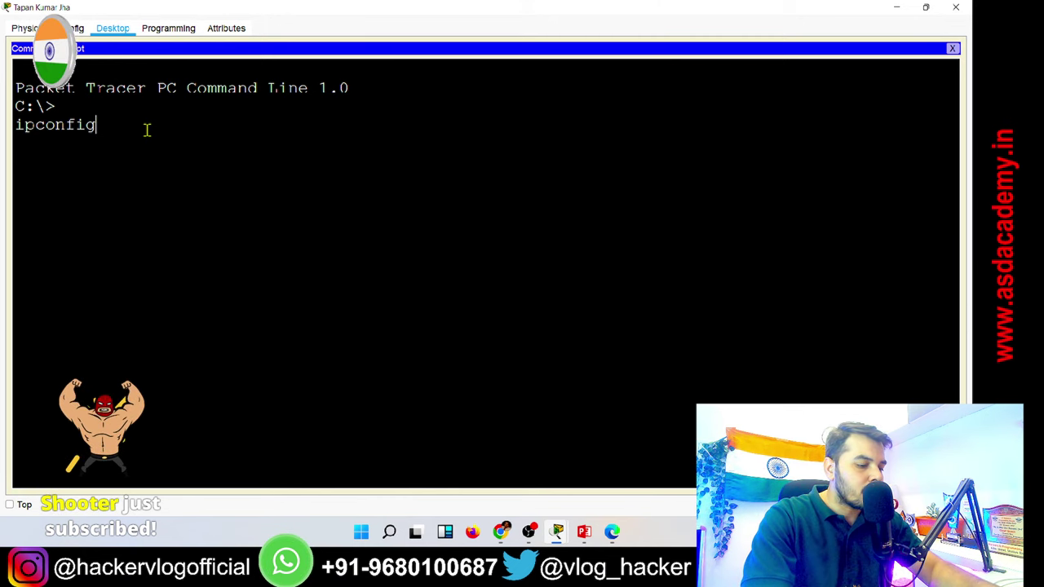
pyautogui.press('Return')
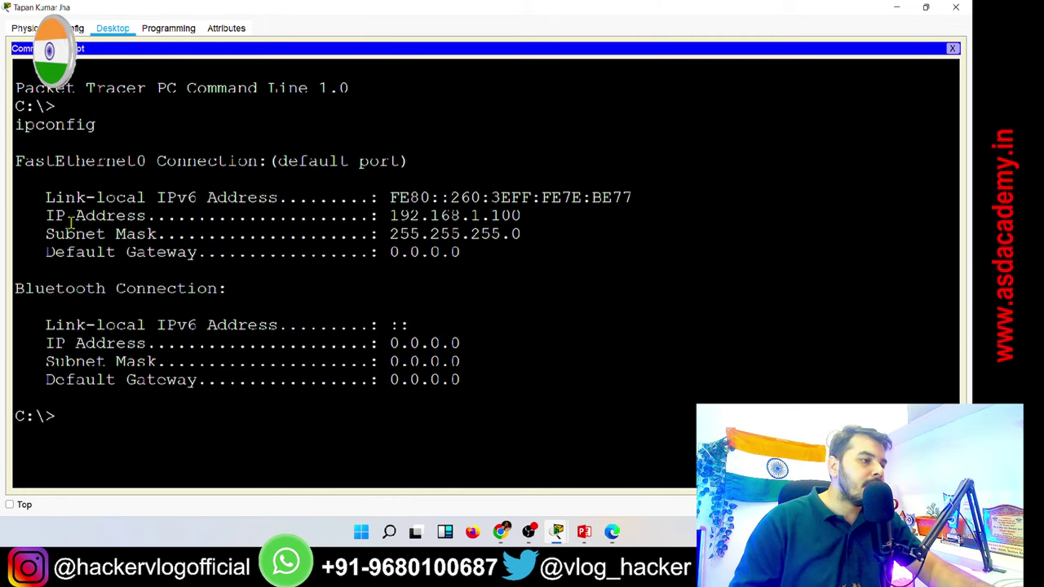
pyautogui.moveTo(46, 215); pyautogui.dragTo(547, 216)
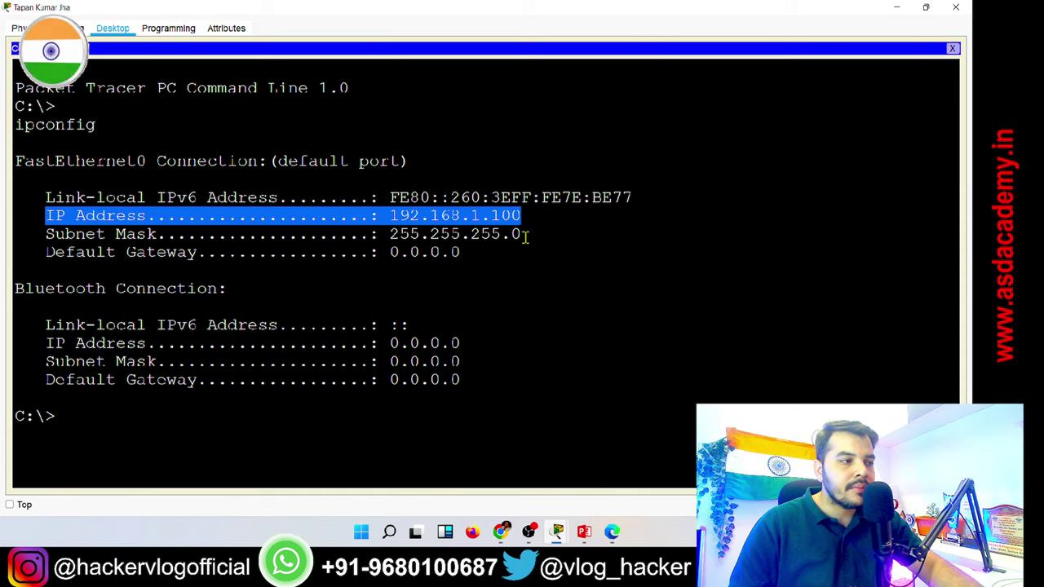
pyautogui.moveTo(524, 236); pyautogui.dragTo(32, 234)
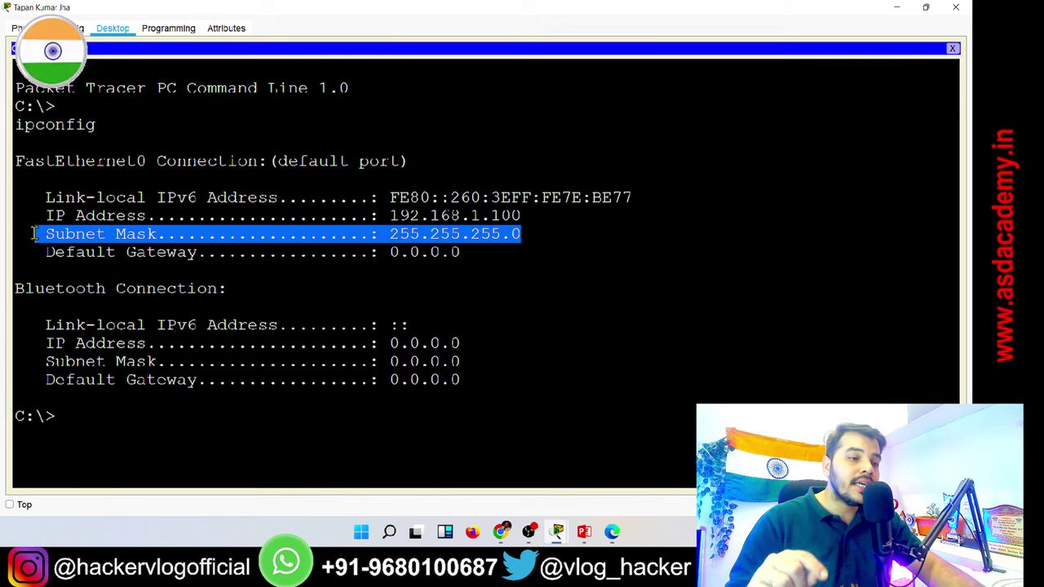
pyautogui.click(44, 252)
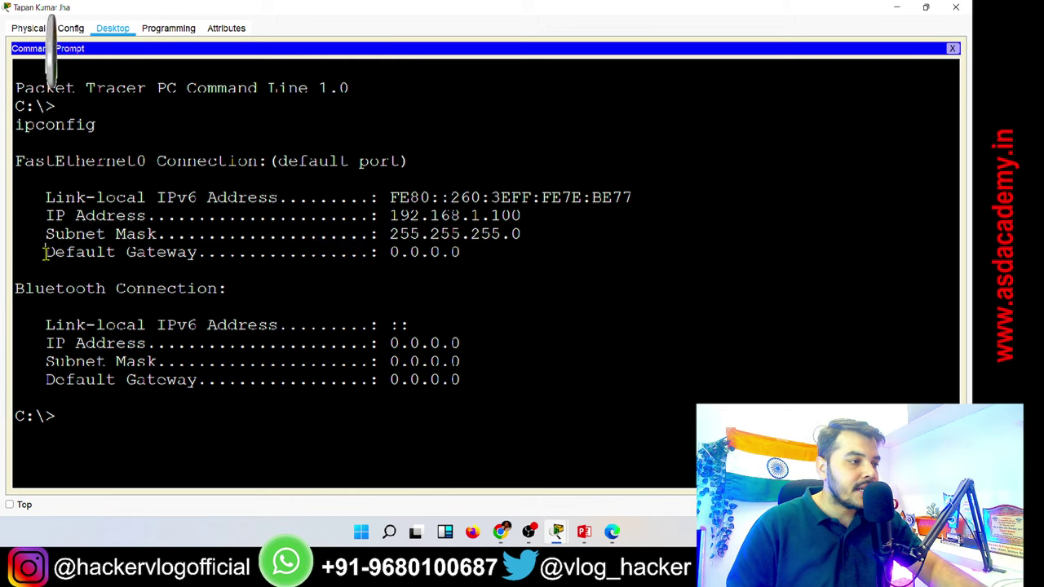
# Highlight the FastEthernet0 default gateway line and try to clear the command prompt with cls and clear.
pyautogui.moveTo(44, 252); pyautogui.dragTo(252, 252)
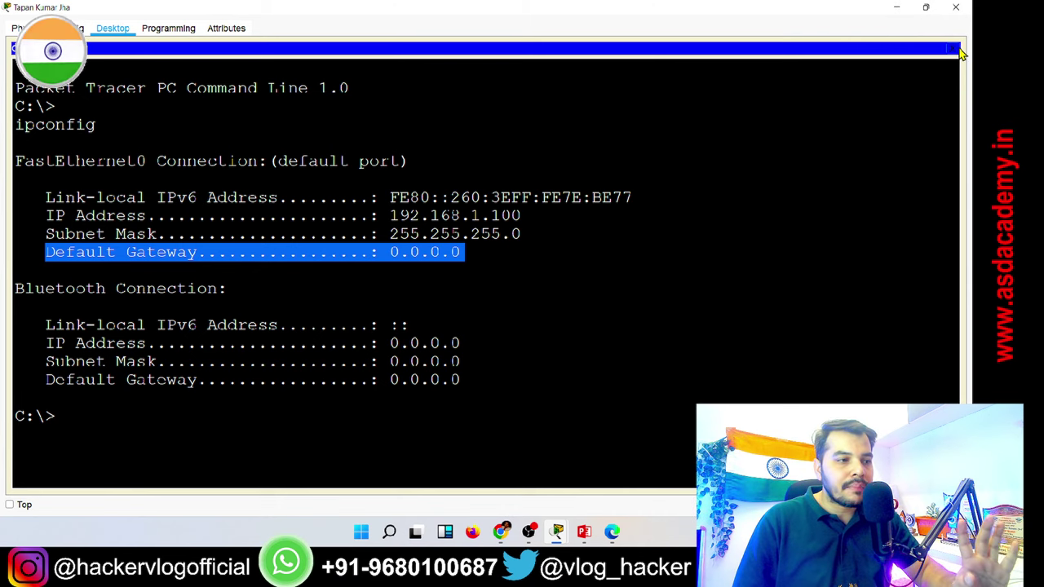
pyautogui.click(211, 431)
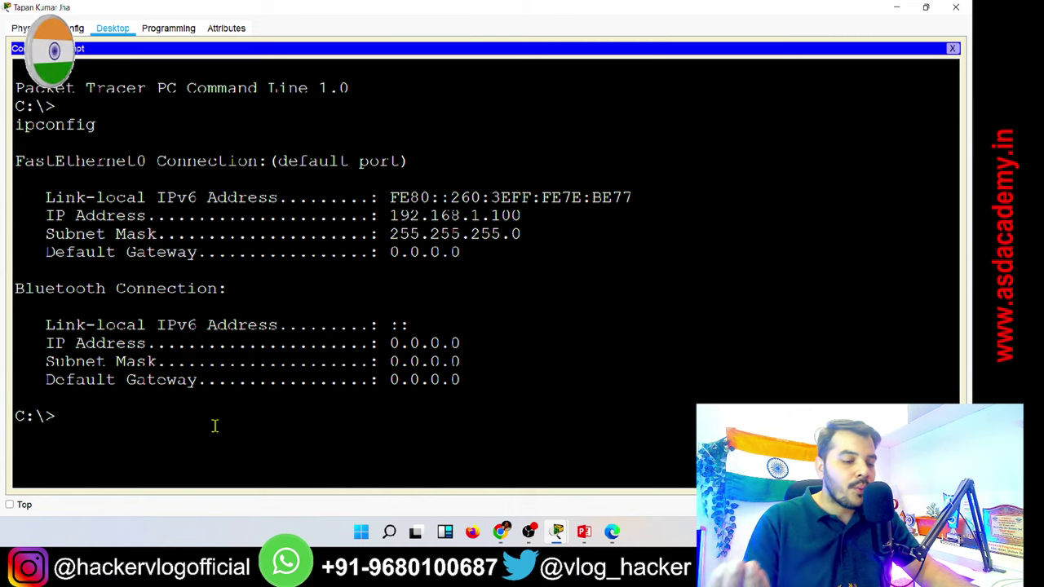
pyautogui.write('cls')
pyautogui.press('Return')
pyautogui.write('c')
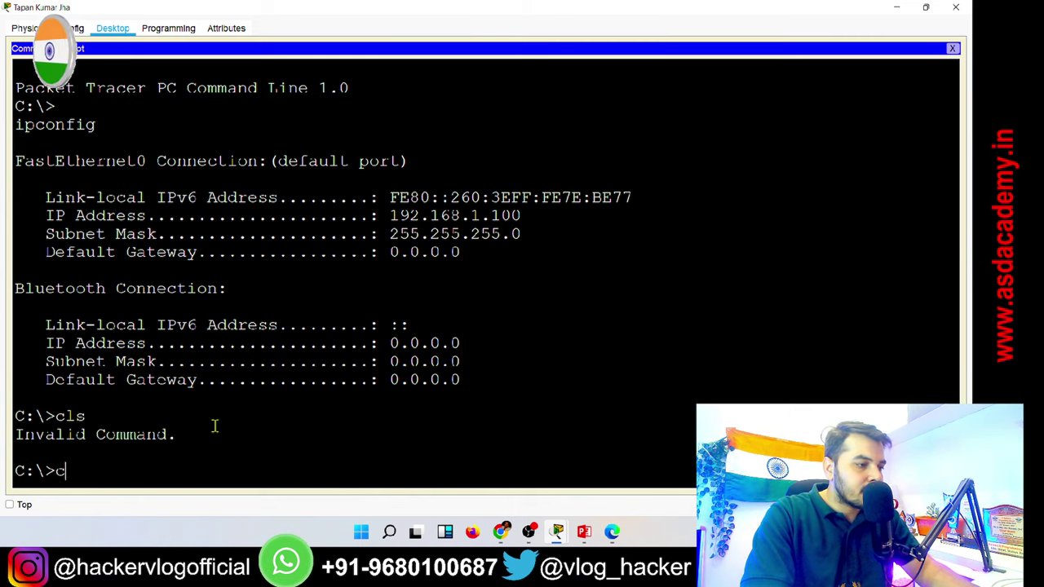
pyautogui.write('lear')
pyautogui.press('Return')
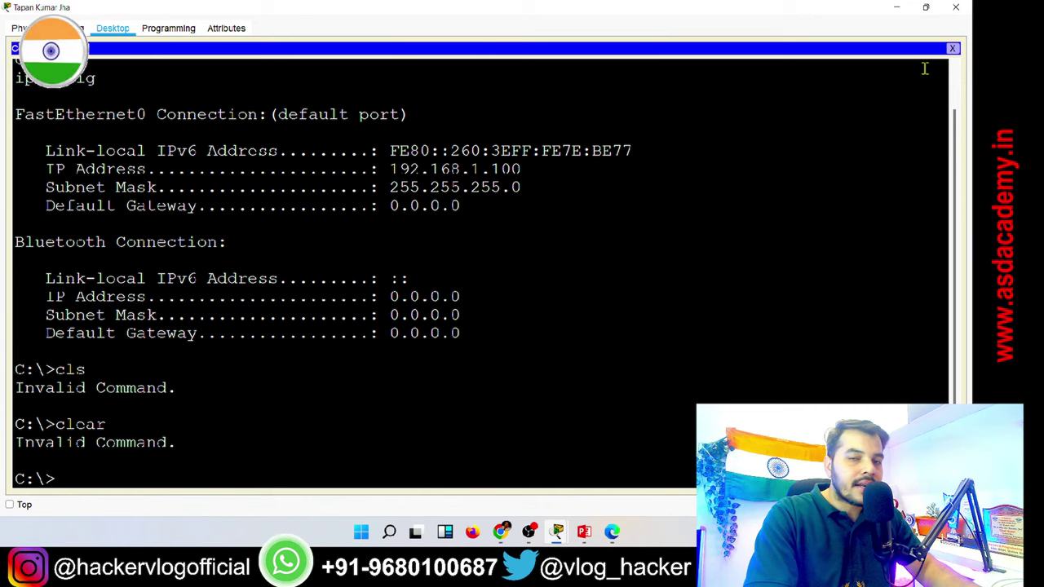
# Ping the green-circle PC at 192.168.1.101 from the yellow-circle PC's command prompt.
pyautogui.write('ping 192.1')
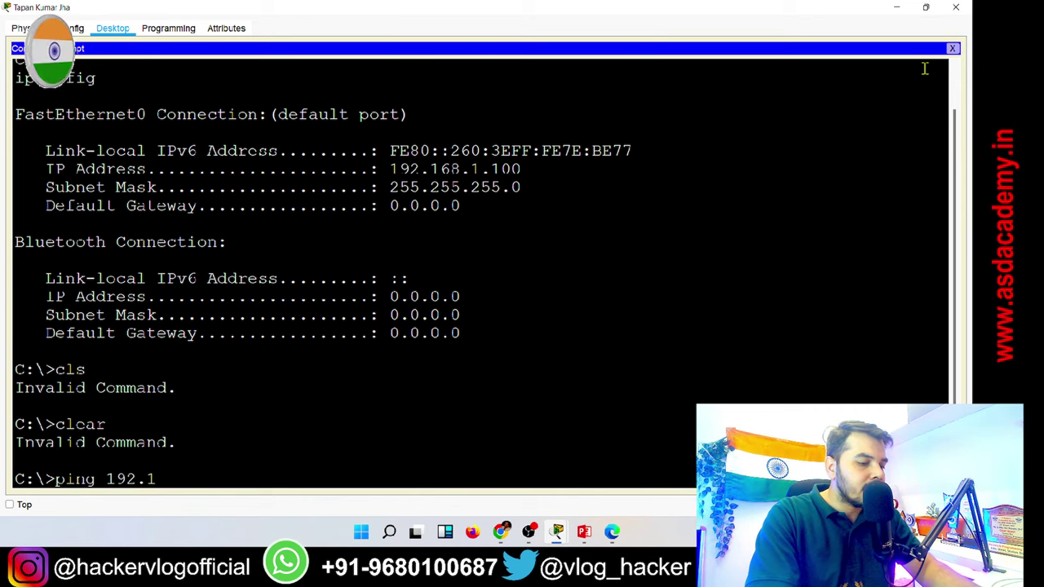
pyautogui.write('68.22.')
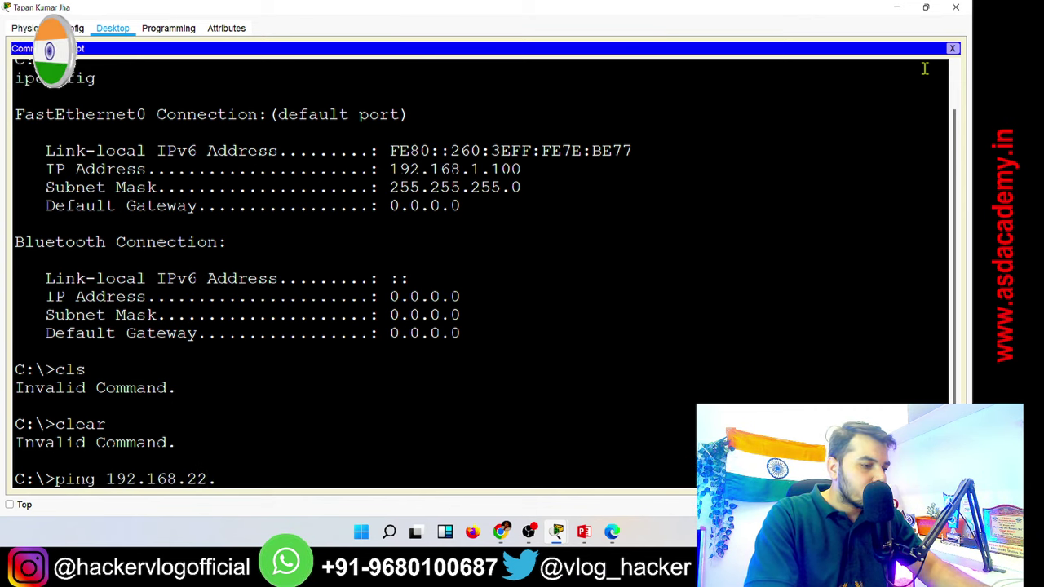
pyautogui.press('BackSpace')
pyautogui.press('BackSpace')
pyautogui.press('BackSpace')
pyautogui.write('1.1')
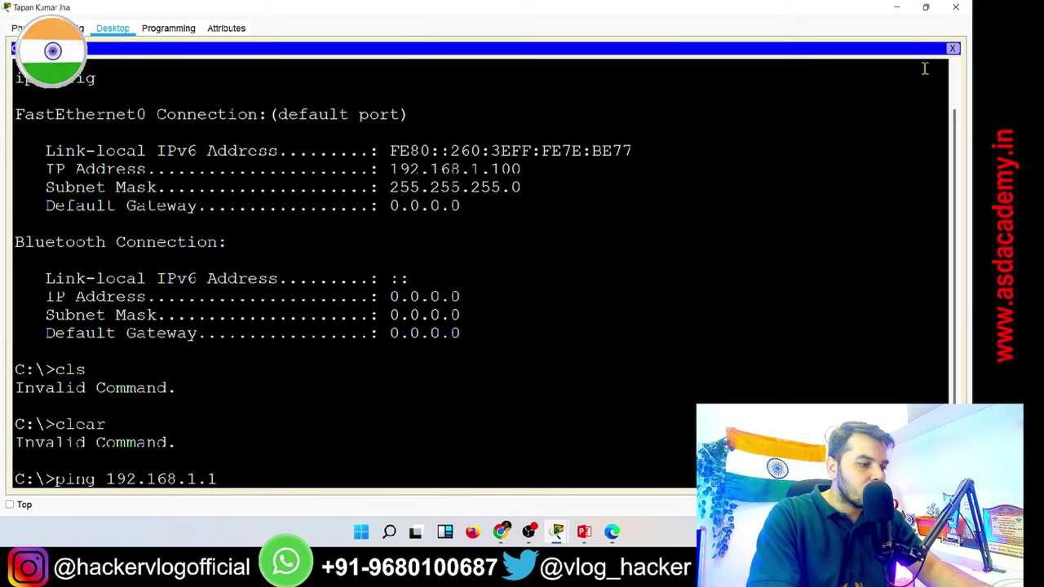
pyautogui.write('01')
pyautogui.press('Return')
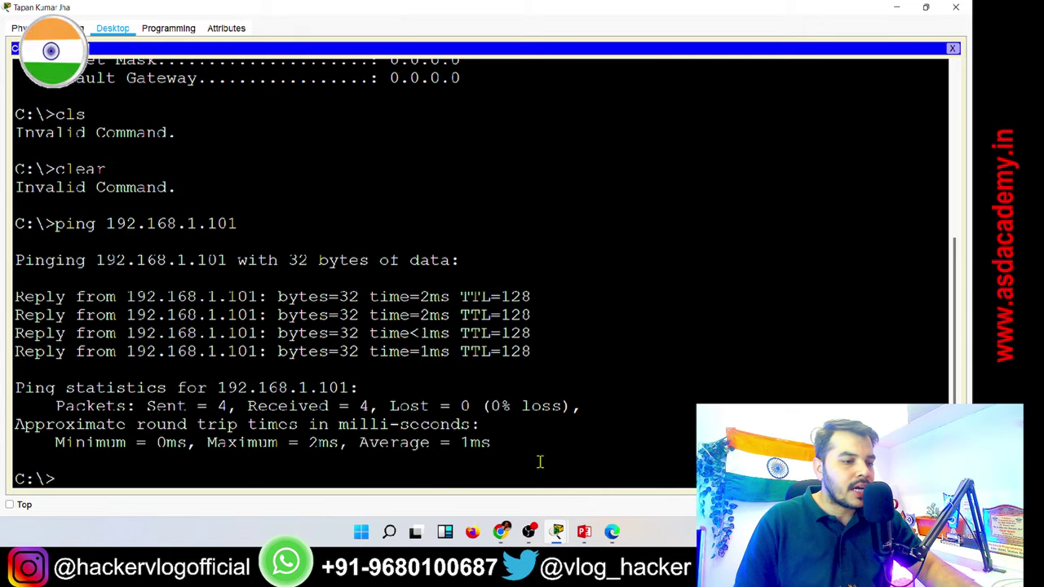
# Examine the ping output by highlighting the reply lines, data size, replying address, byte count and TTL.
pyautogui.moveTo(538, 351); pyautogui.dragTo(13, 301)
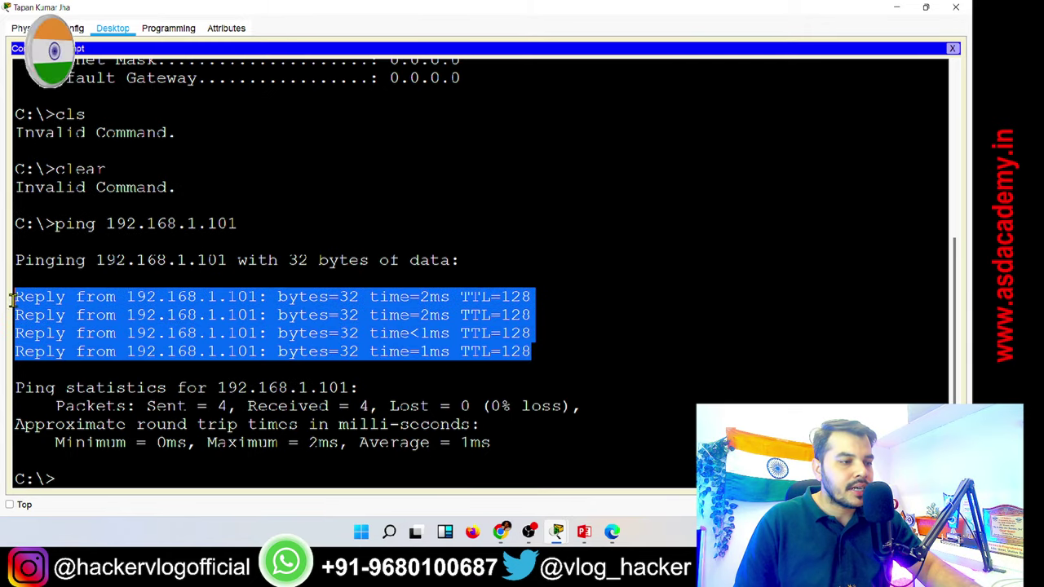
pyautogui.click(101, 297)
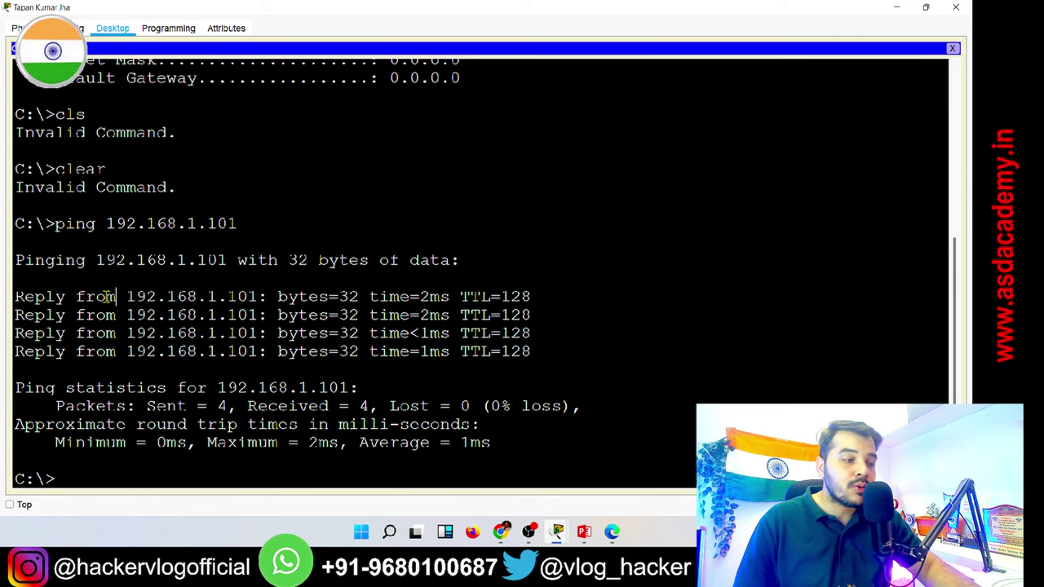
pyautogui.moveTo(15, 260); pyautogui.dragTo(462, 257)
pyautogui.click(286, 259)
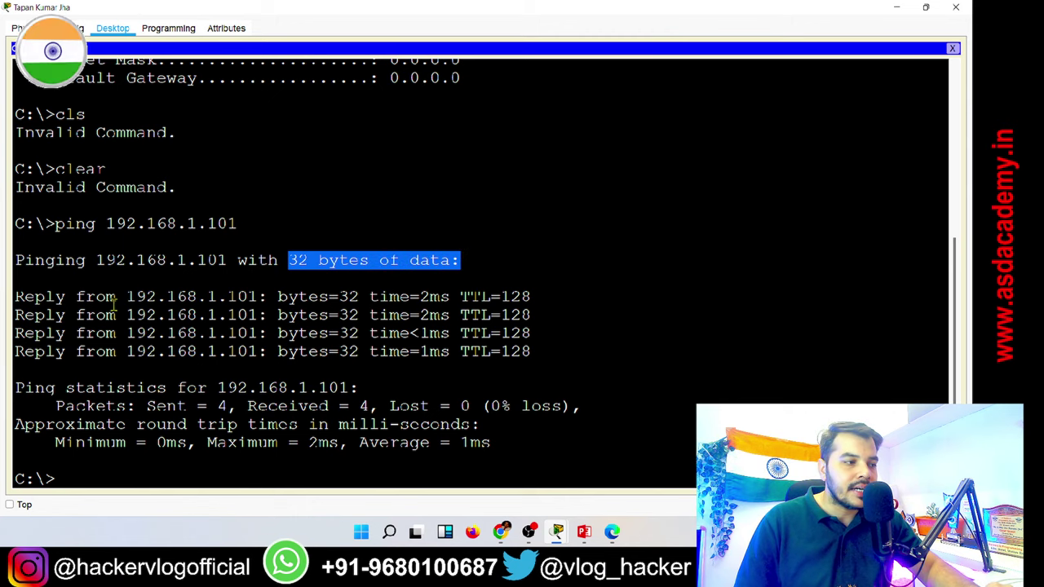
pyautogui.moveTo(15, 295); pyautogui.dragTo(128, 297)
pyautogui.click(254, 294)
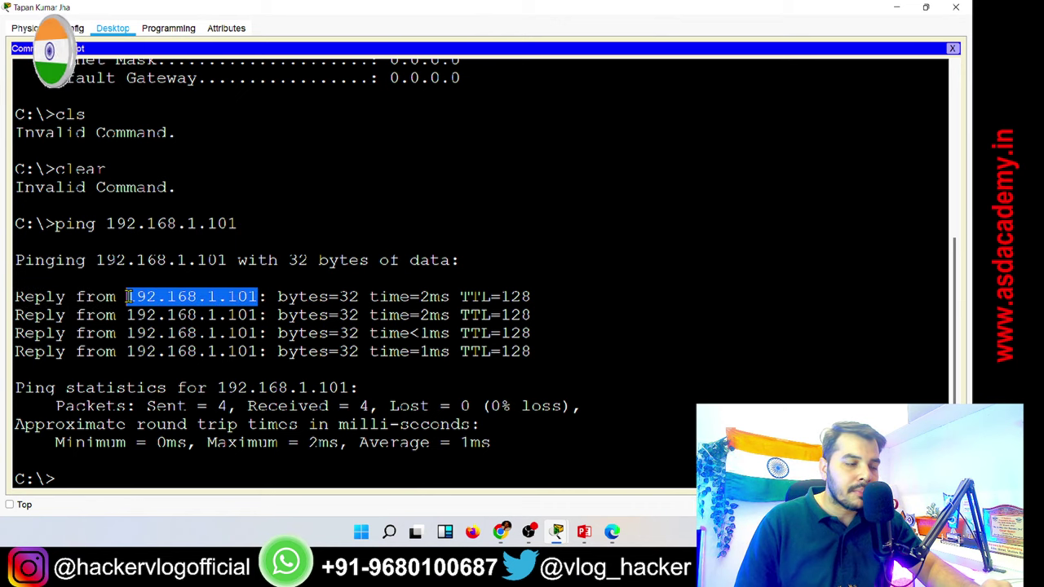
pyautogui.click(279, 301)
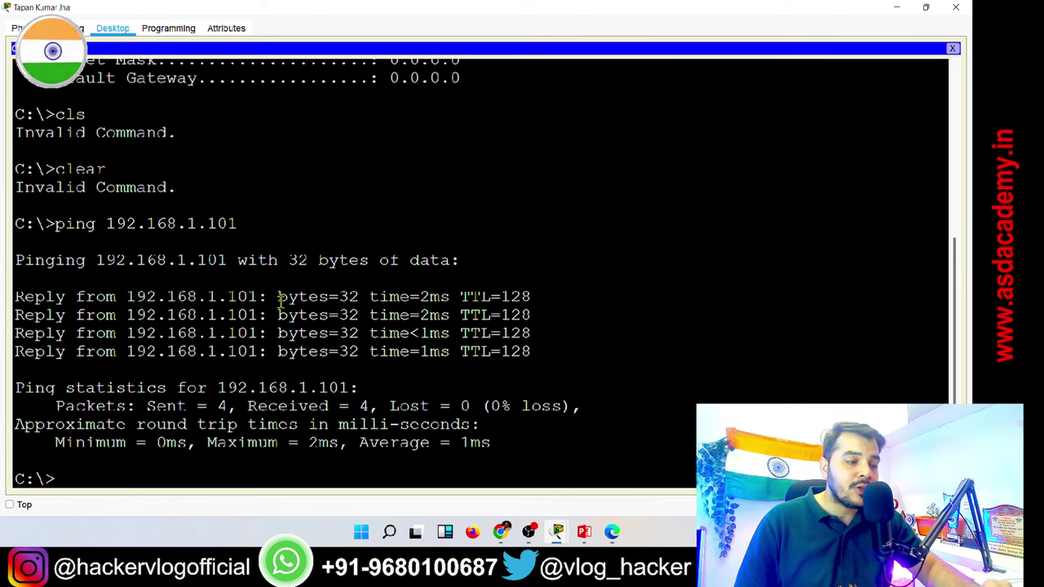
pyautogui.moveTo(280, 300); pyautogui.dragTo(359, 297)
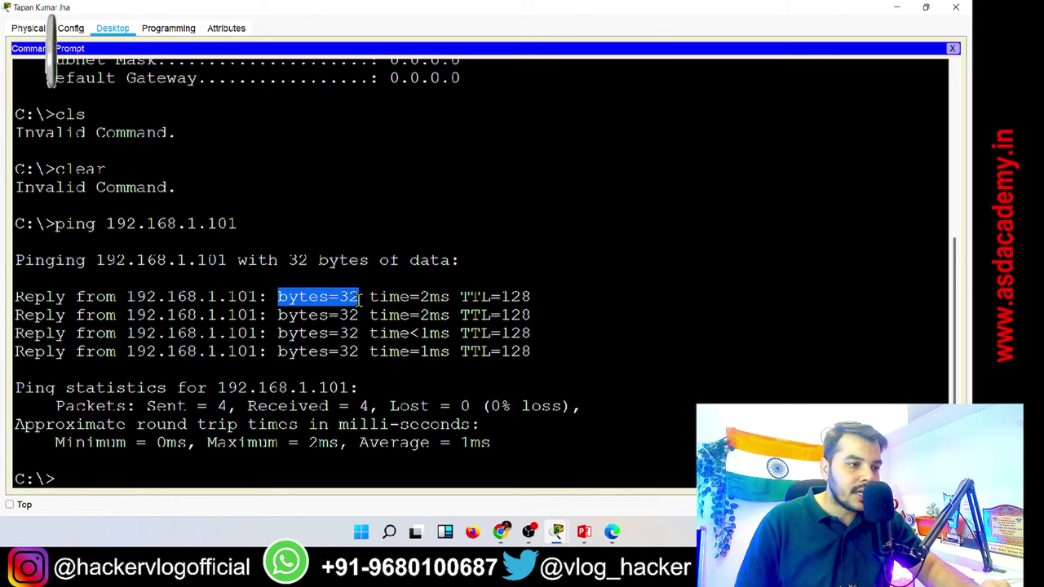
pyautogui.moveTo(419, 297); pyautogui.dragTo(528, 299)
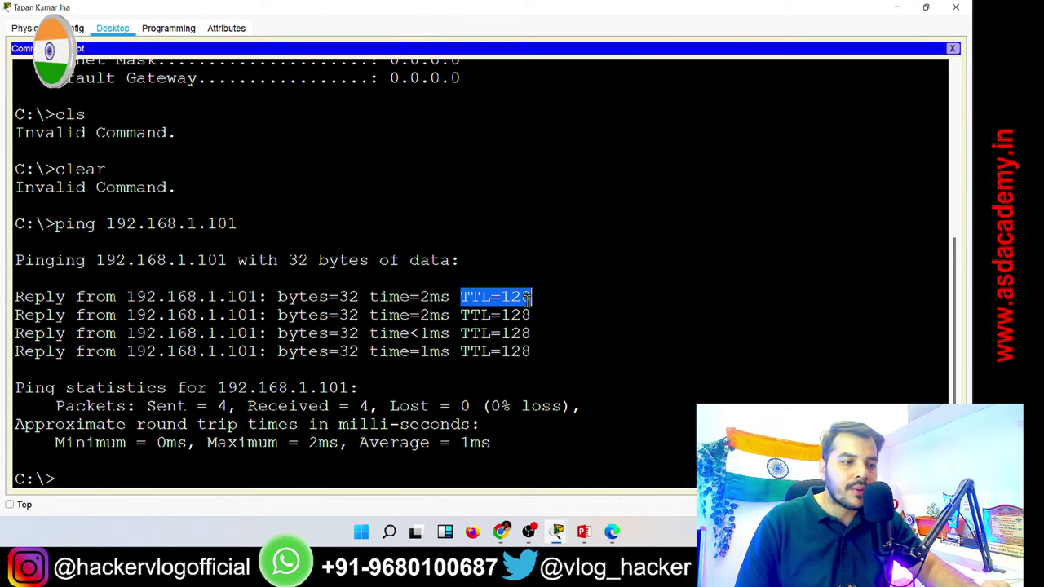
# Ping the unassigned address 192.168.1.102, inspect the response and close the yellow-circle PC's window.
pyautogui.click(100, 475)
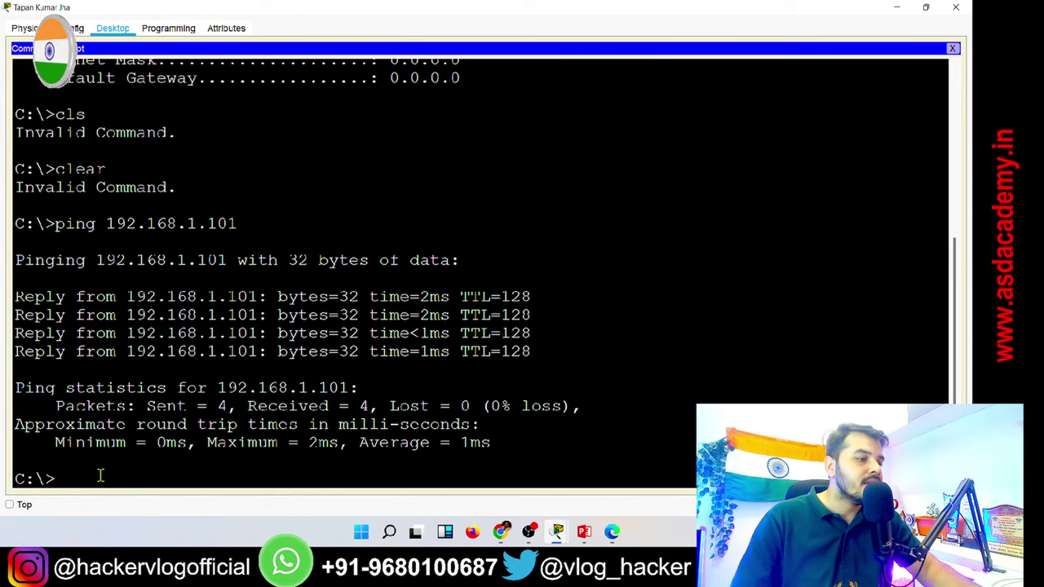
pyautogui.press('Up')
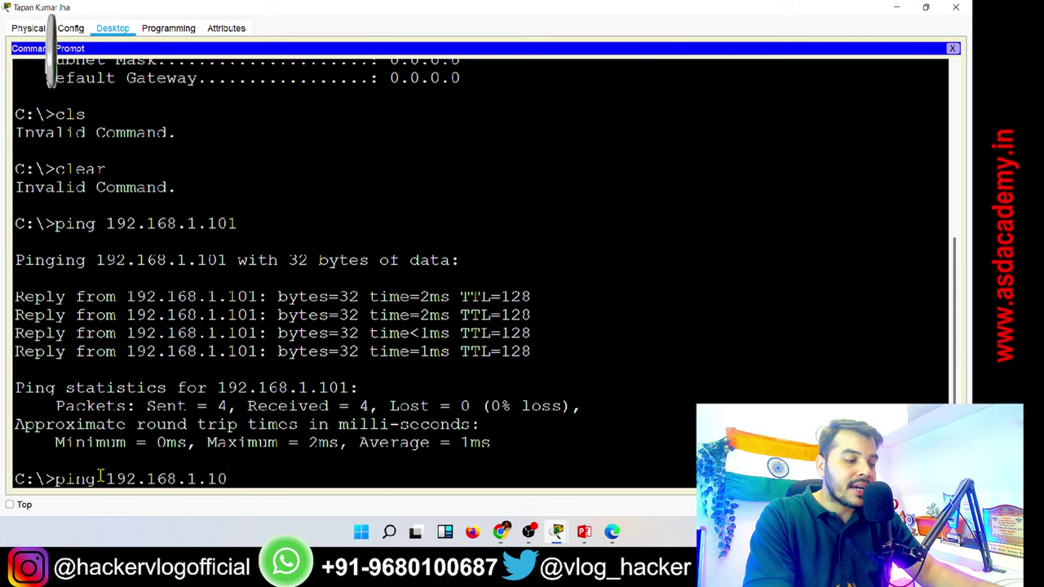
pyautogui.write('2')
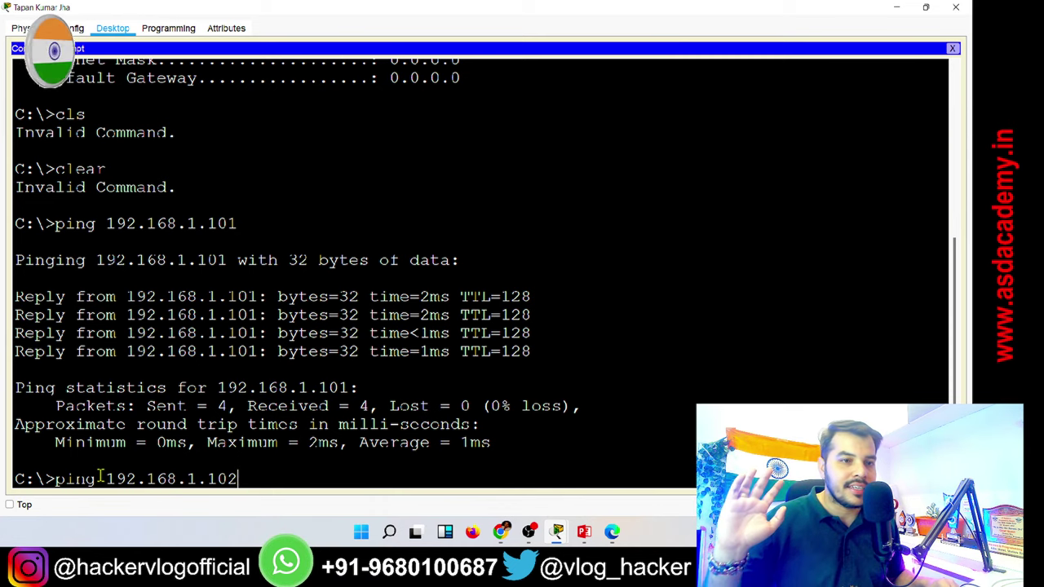
pyautogui.press('Return')
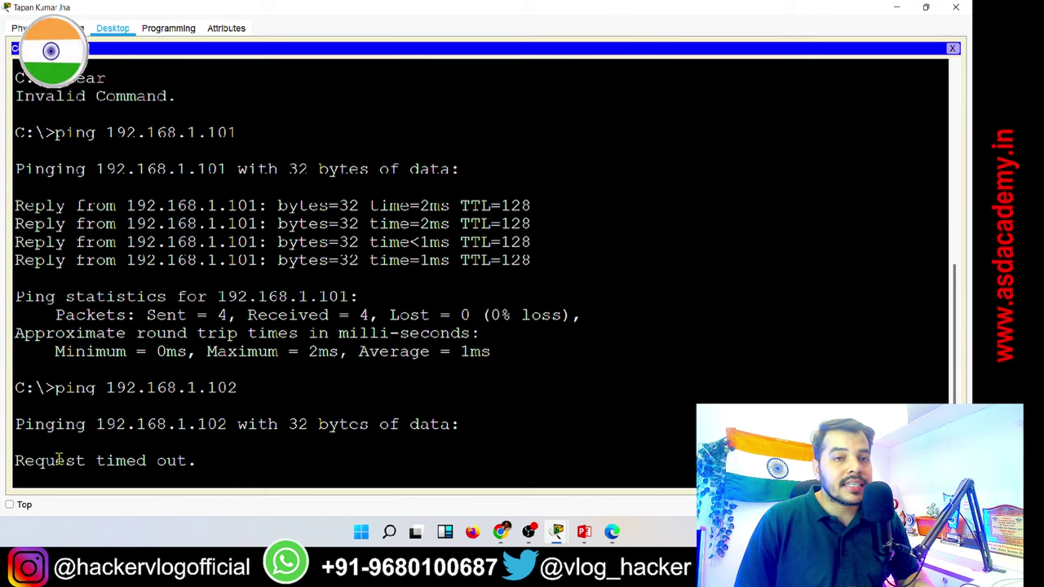
pyautogui.moveTo(12, 461)
pyautogui.mouseDown()
pyautogui.moveTo(183, 460)
pyautogui.moveTo(5, 461)
pyautogui.mouseUp()
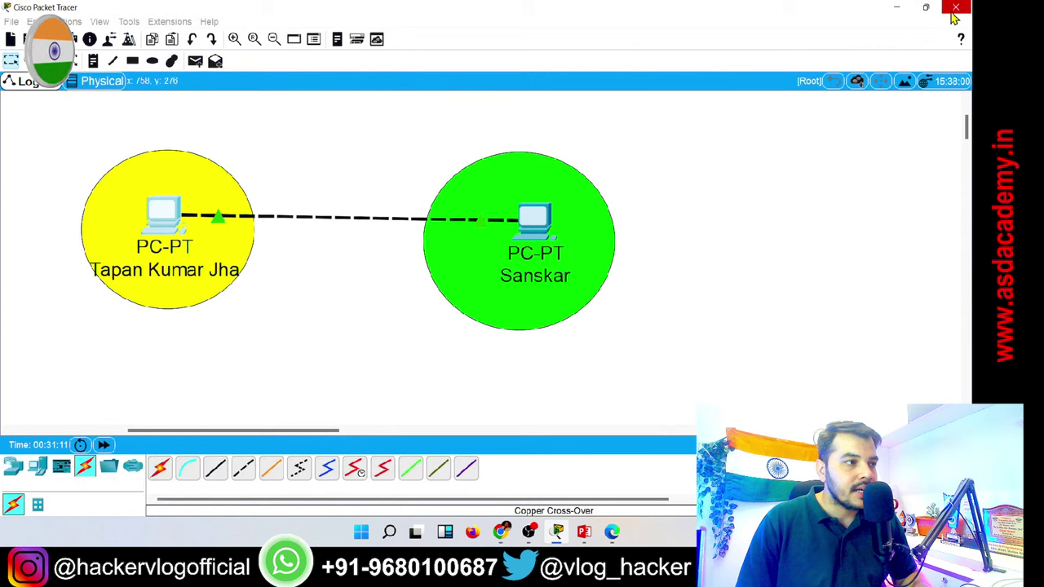
pyautogui.click(963, 7)
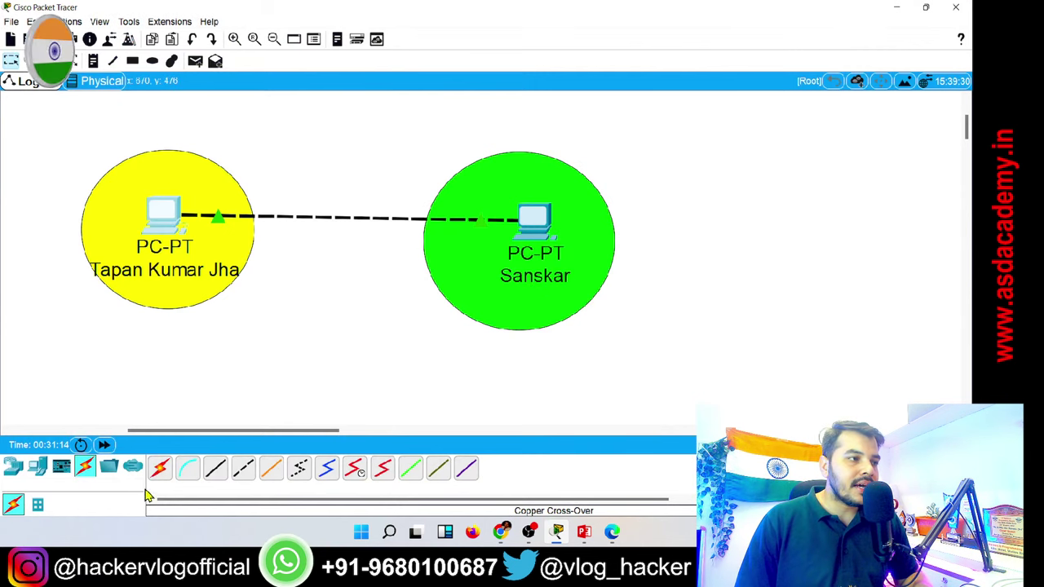
# Add a third PC to the workspace, positioned below and between the two circled PCs.
pyautogui.click(37, 465)
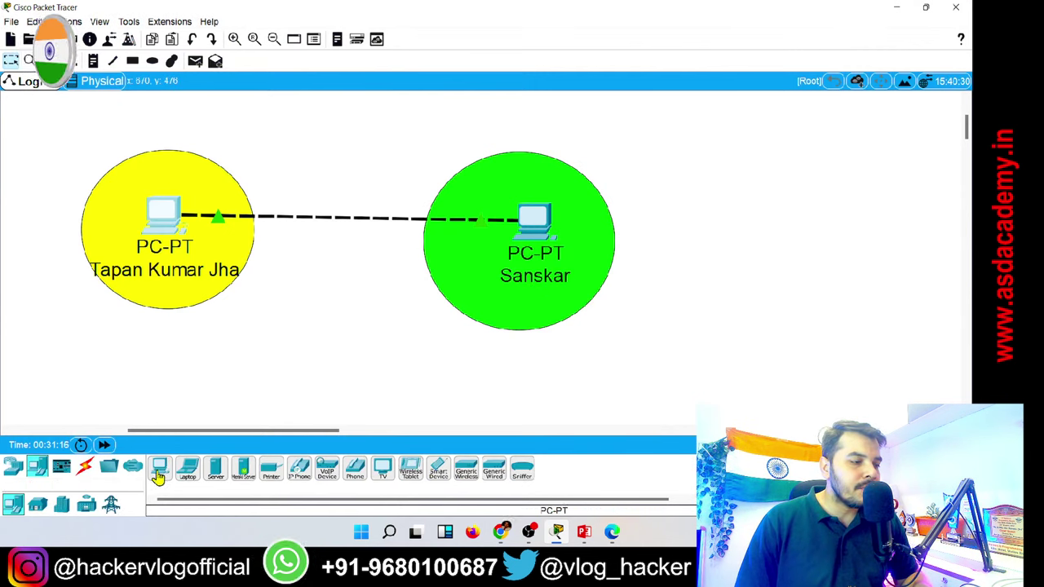
pyautogui.click(159, 471)
pyautogui.click(334, 349)
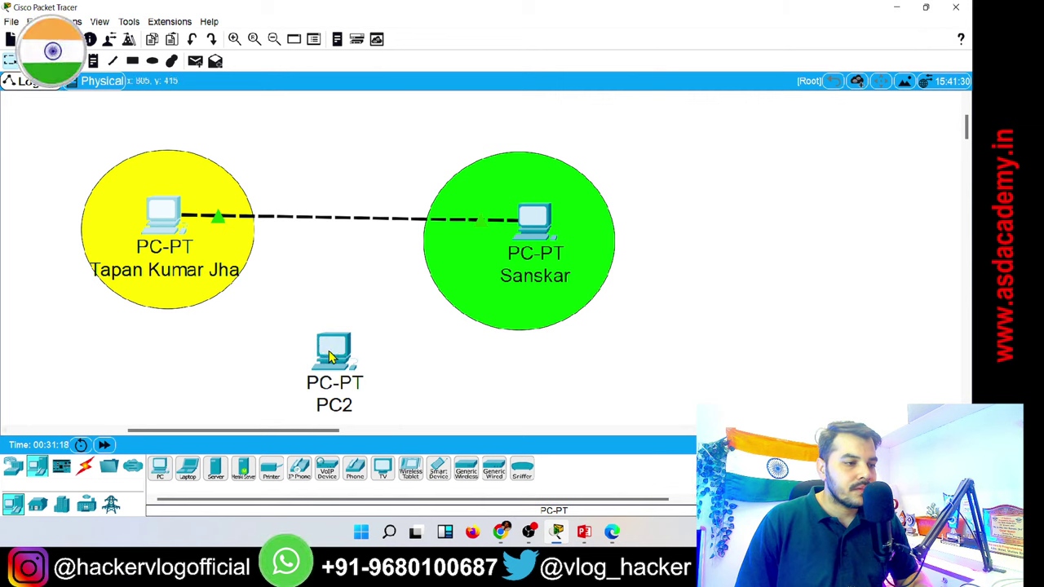
pyautogui.moveTo(330, 357); pyautogui.dragTo(332, 336)
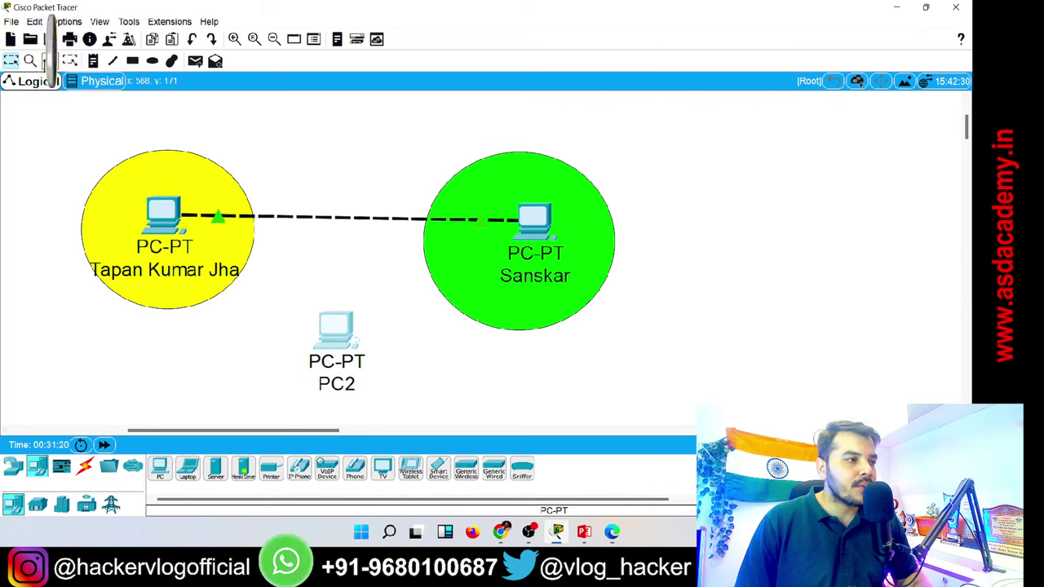
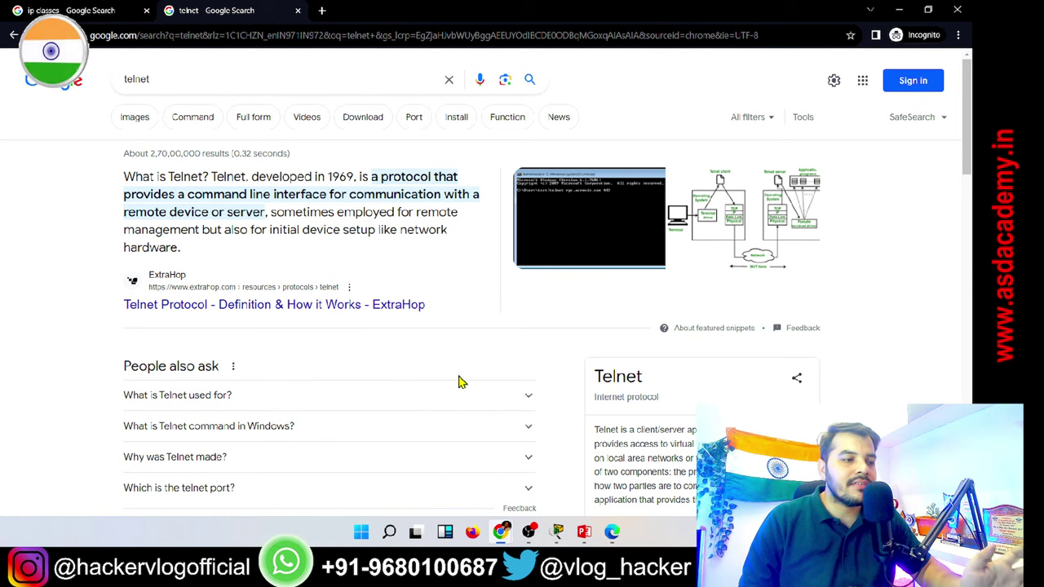
# Read the Google answer to "What is Telnet used for?" and return to Packet Tracer.
pyautogui.click(524, 399)
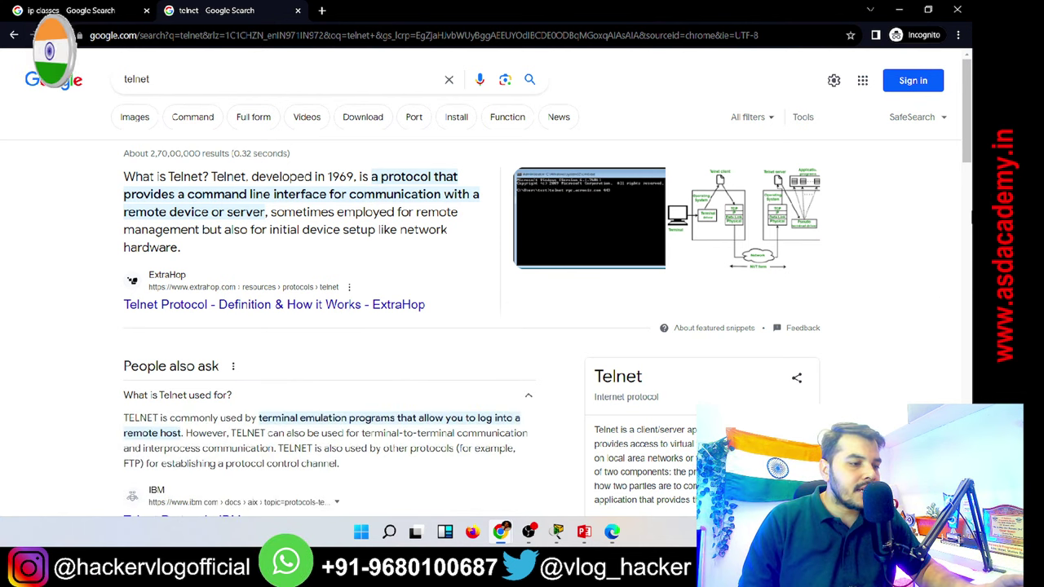
pyautogui.moveTo(968, 152); pyautogui.dragTo(968, 190)
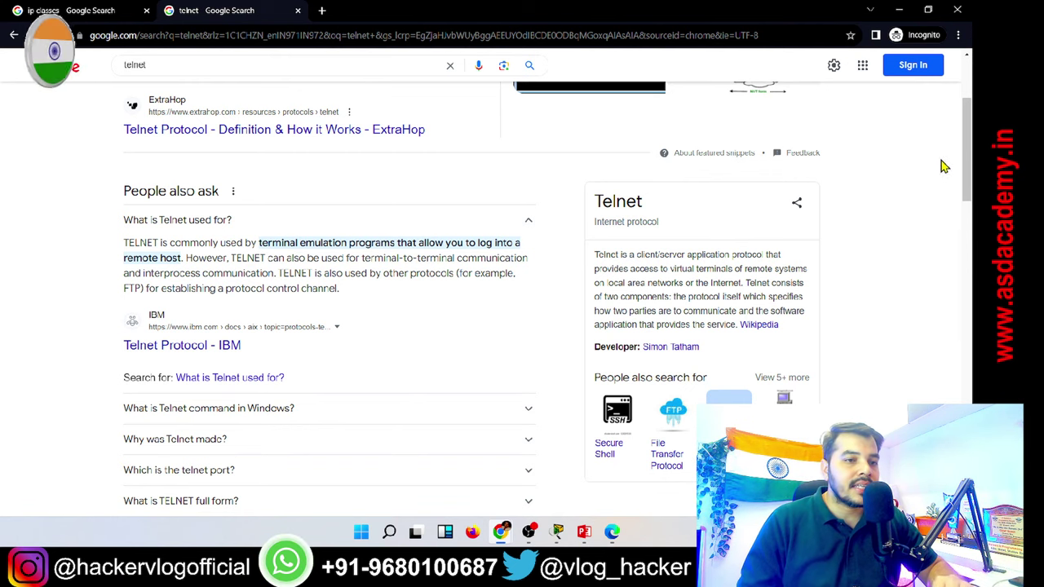
pyautogui.moveTo(968, 177); pyautogui.dragTo(970, 139)
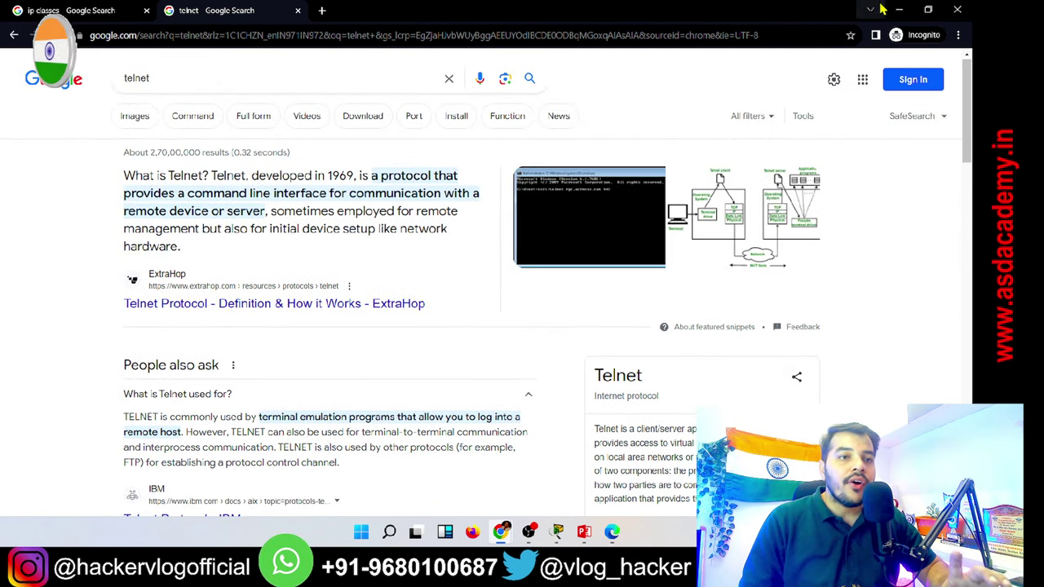
pyautogui.click(896, 13)
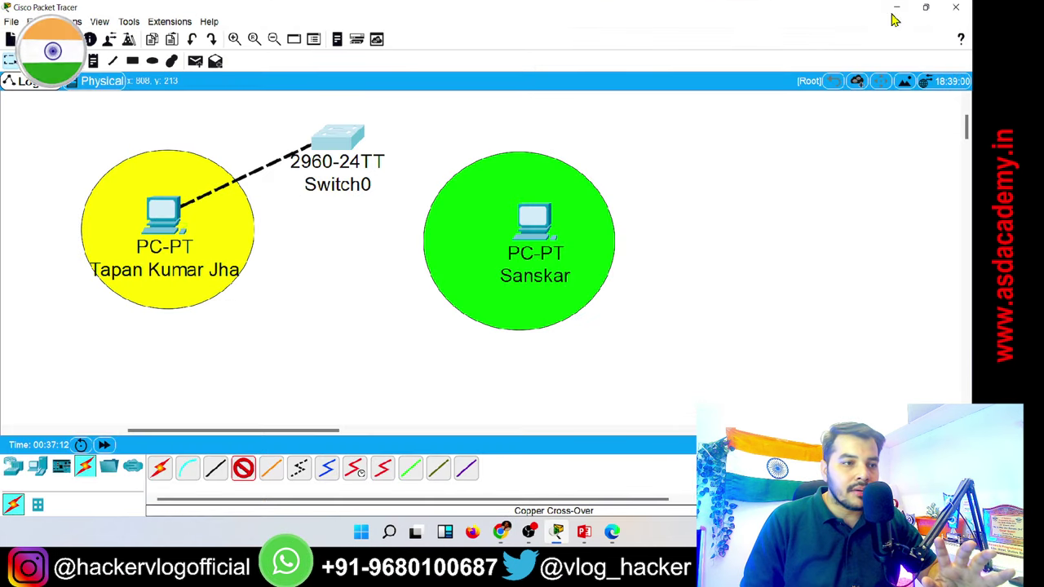
# Finish the cross-over cable from the yellow-circle PC at port FastEthernet0/1 of Switch0 and check the link's ports.
pyautogui.moveTo(348, 133)
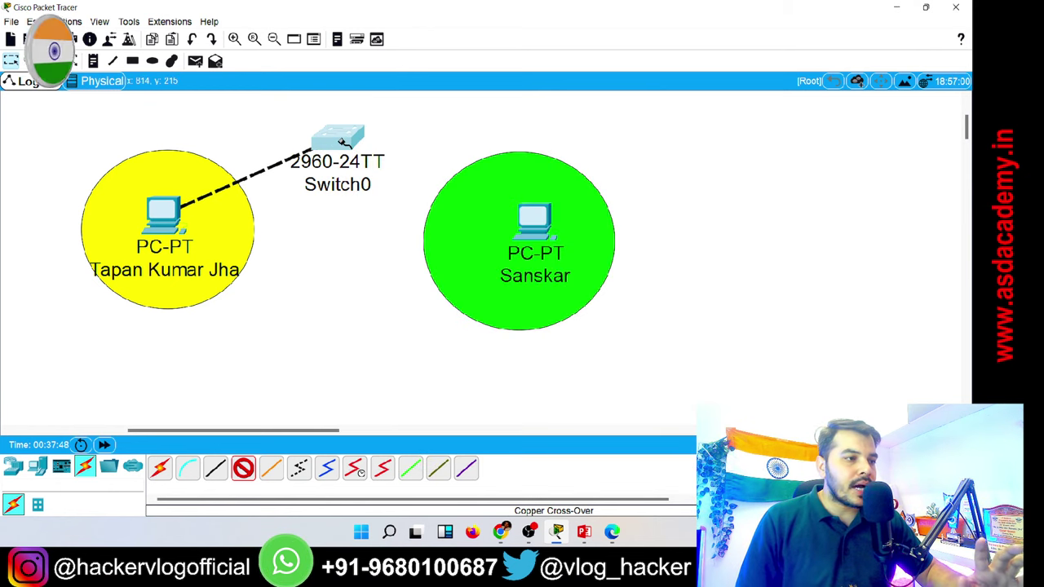
pyautogui.click(342, 142)
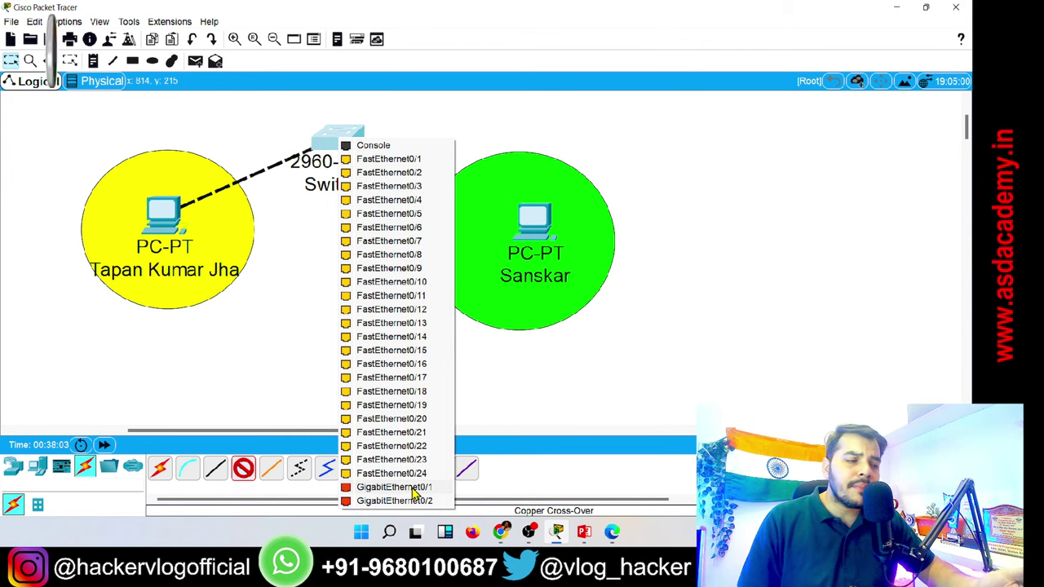
pyautogui.click(419, 162)
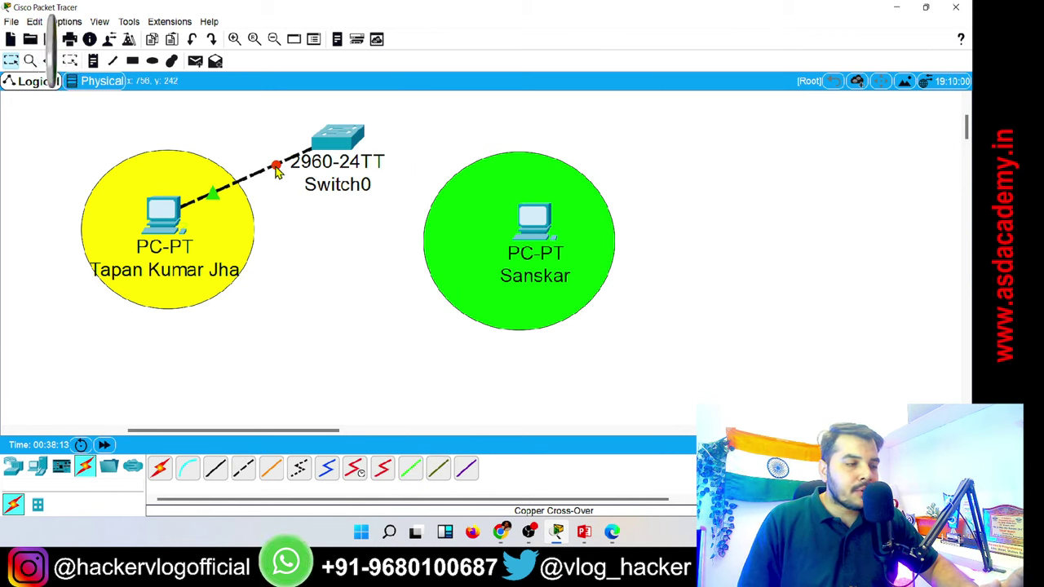
pyautogui.moveTo(278, 173)
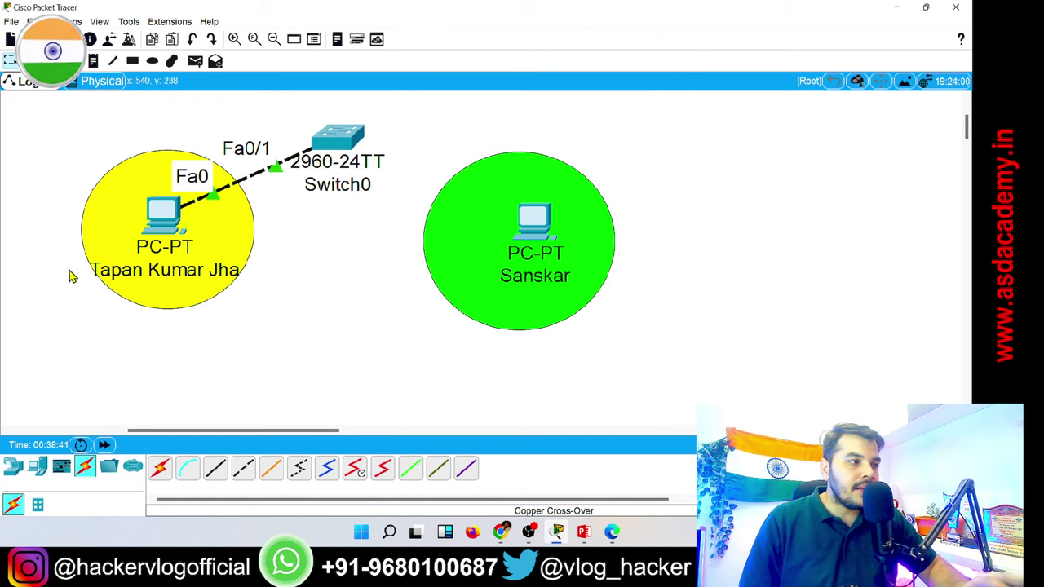
# Connect the green-circle PC's FastEthernet0 to port FastEthernet0/2 of Switch0 with a copper cross-over cable and check the link's ports.
pyautogui.click(243, 471)
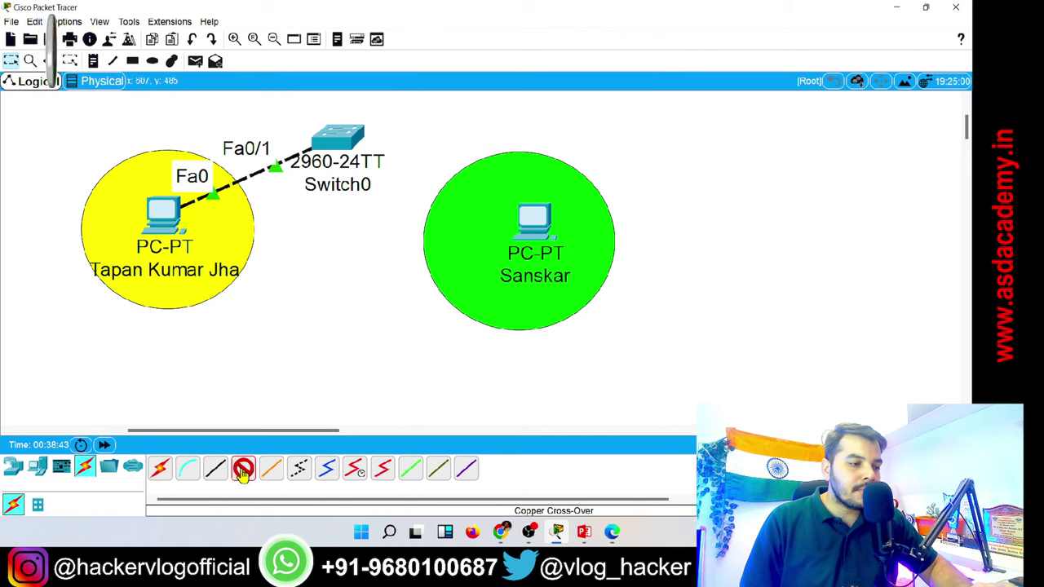
pyautogui.click(542, 225)
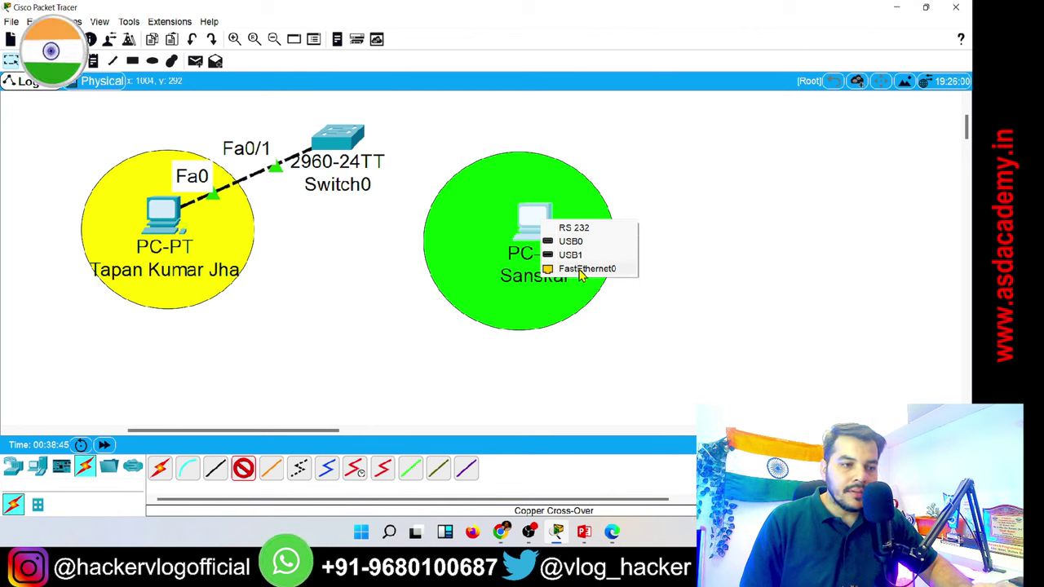
pyautogui.click(582, 270)
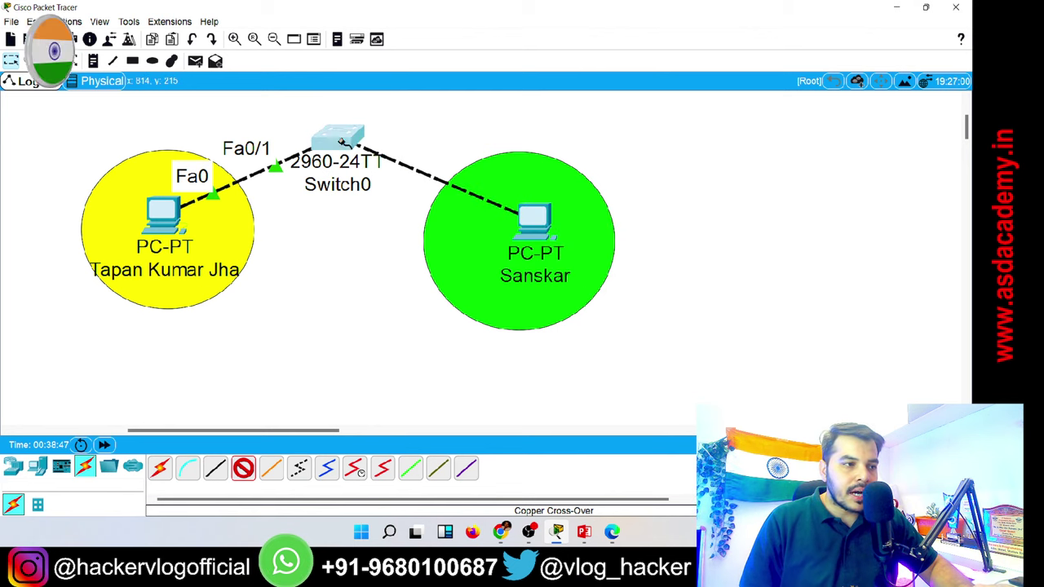
pyautogui.click(342, 142)
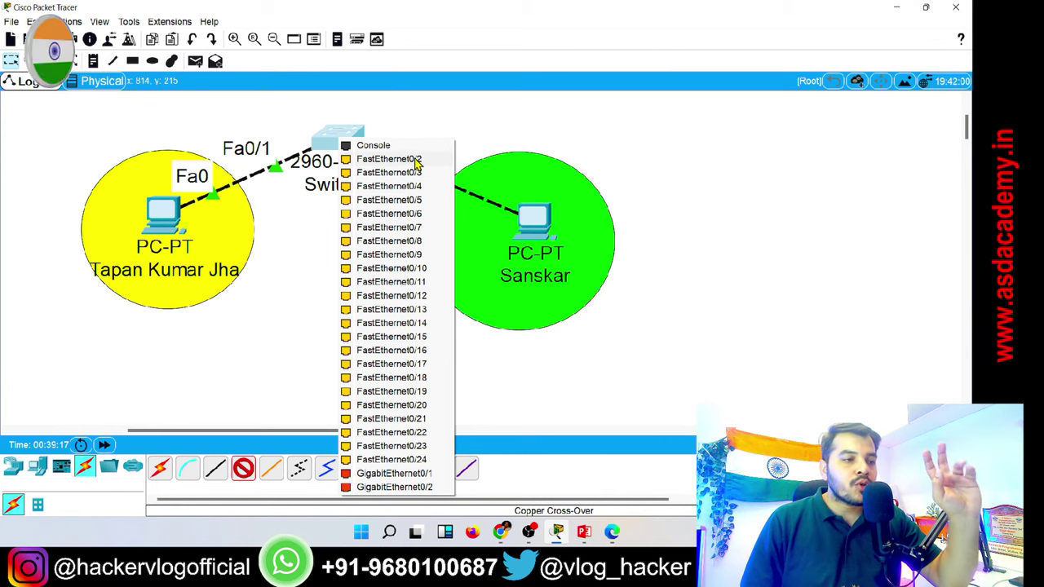
pyautogui.click(416, 160)
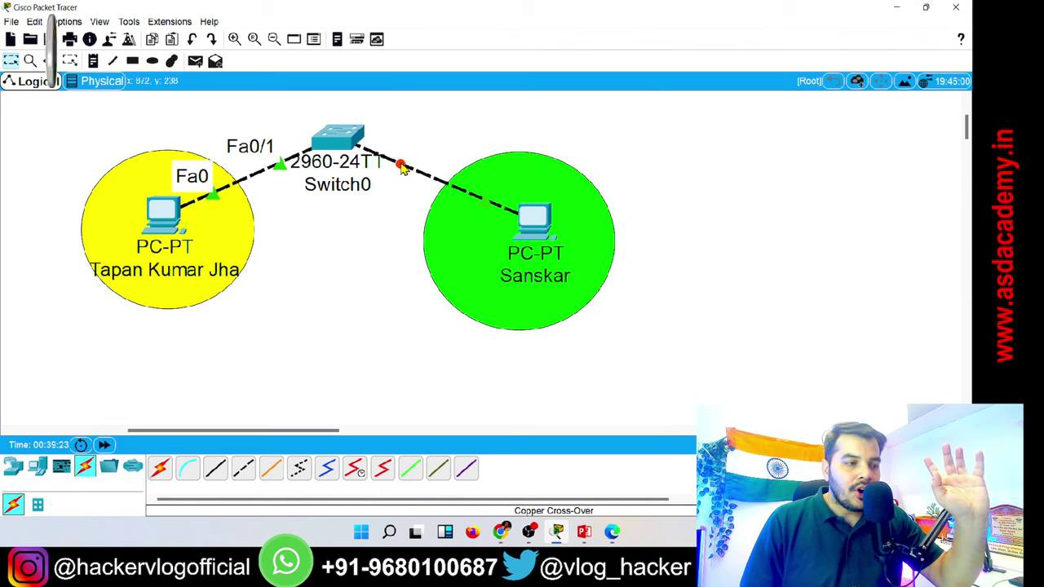
pyautogui.moveTo(402, 166)
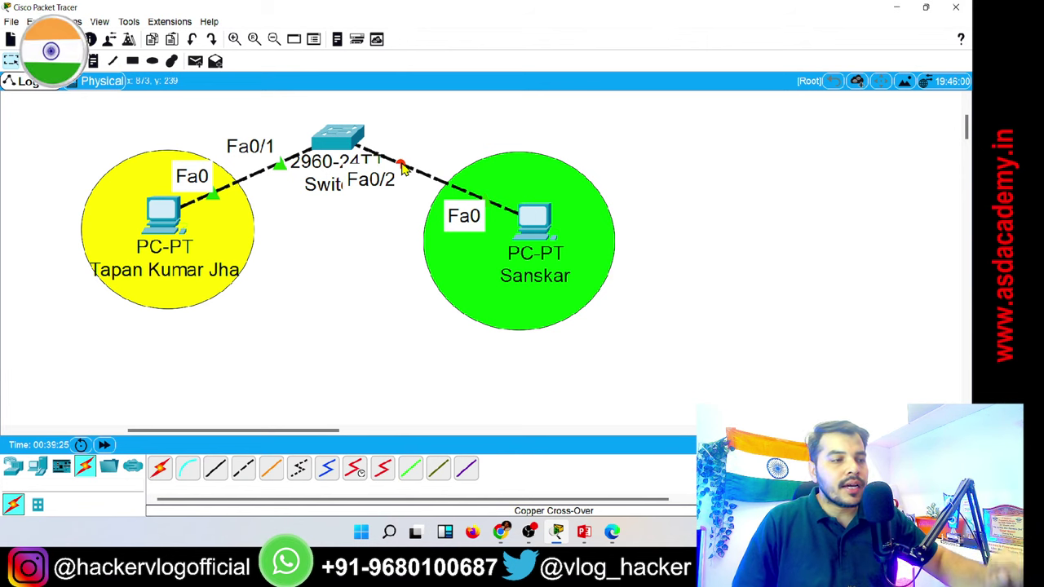
pyautogui.moveTo(531, 229)
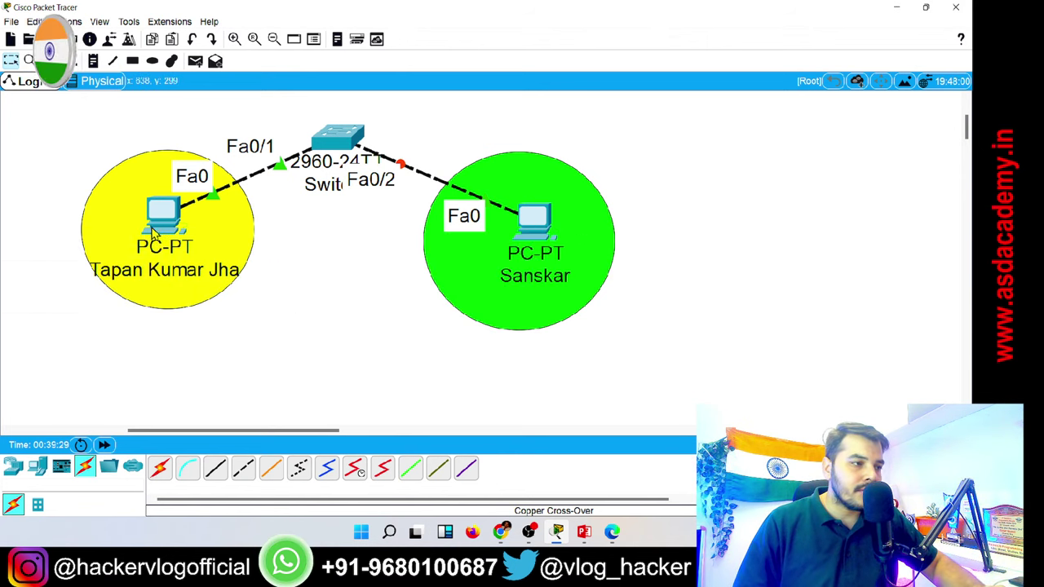
# Ping 192.168.1.101 from the yellow-circle PC's command prompt through the switch, then close that PC's window.
pyautogui.moveTo(171, 219)
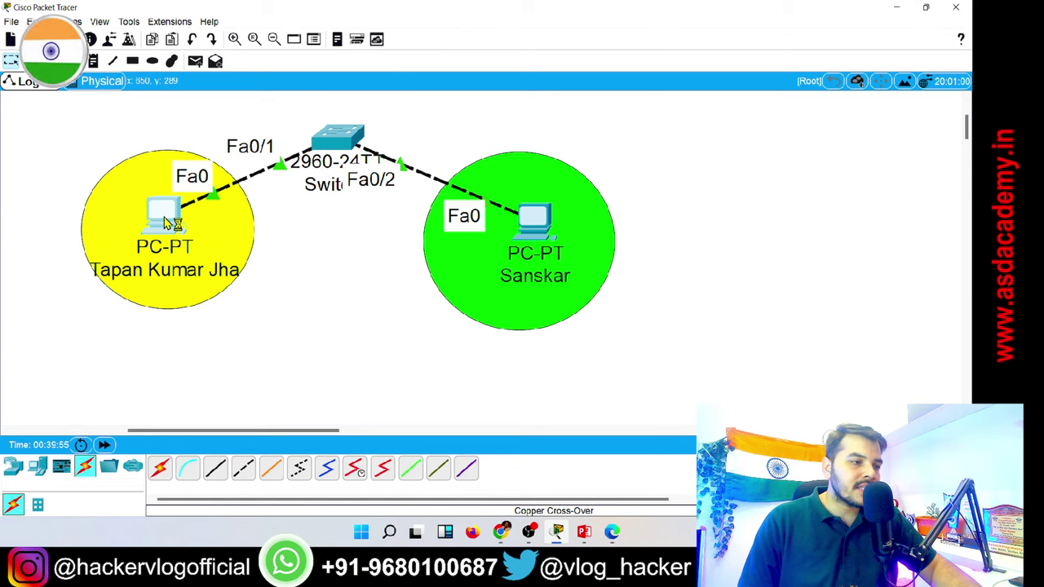
pyautogui.click(164, 220)
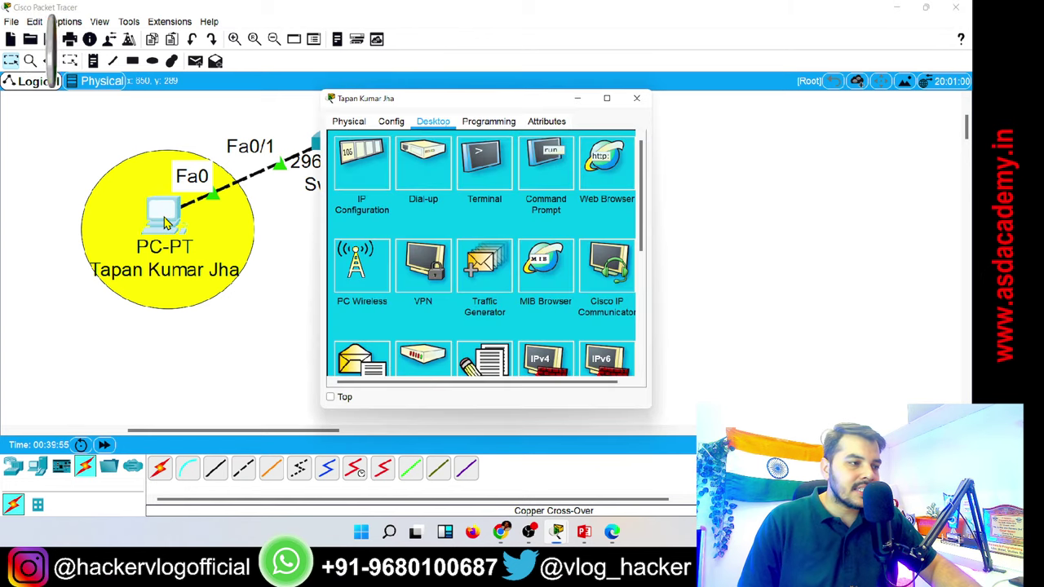
pyautogui.click(607, 99)
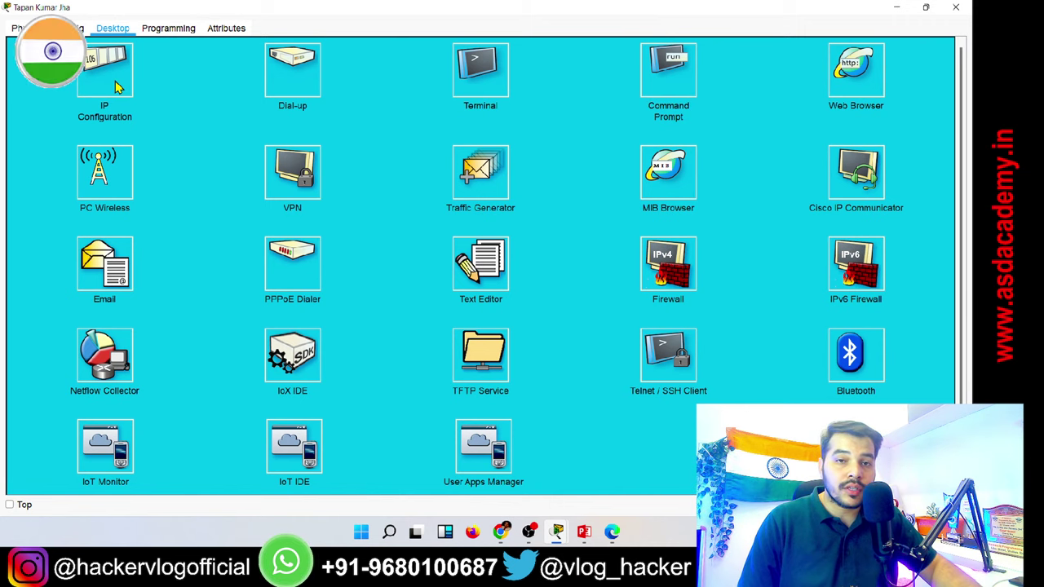
pyautogui.click(654, 74)
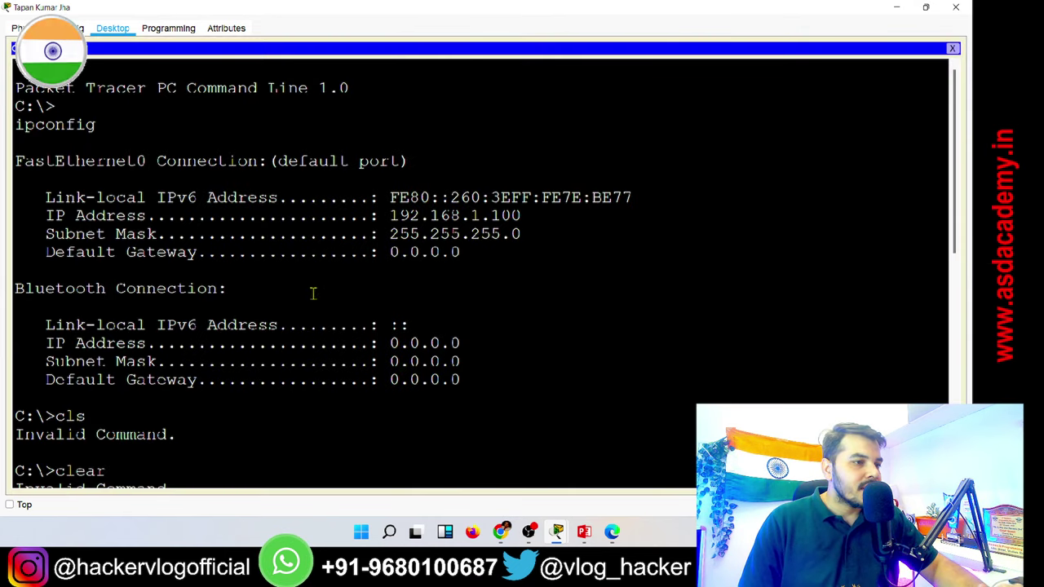
pyautogui.click(952, 48)
pyautogui.click(662, 65)
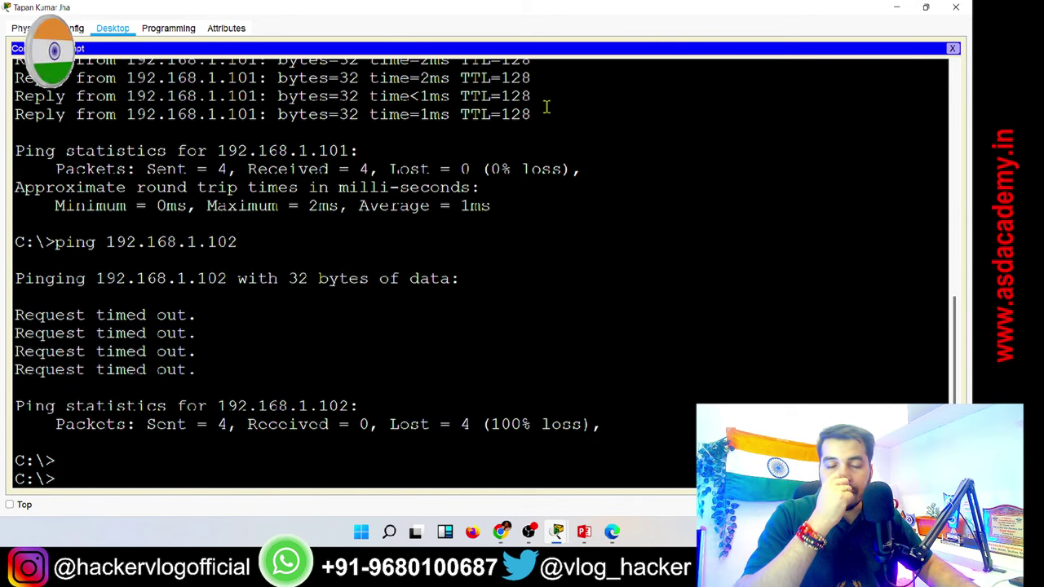
pyautogui.press('Up')
pyautogui.press('Up')
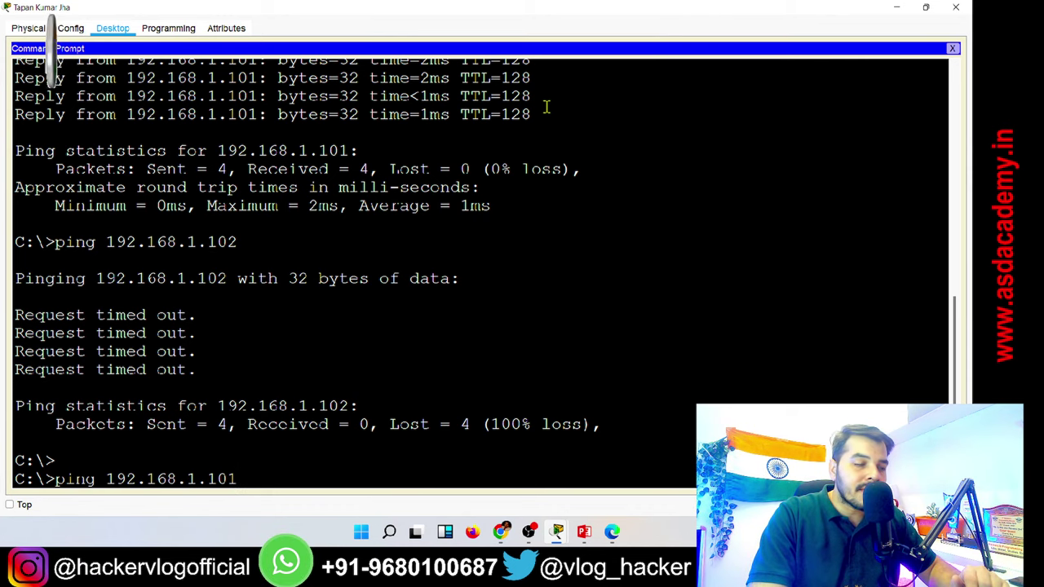
pyautogui.press('Return')
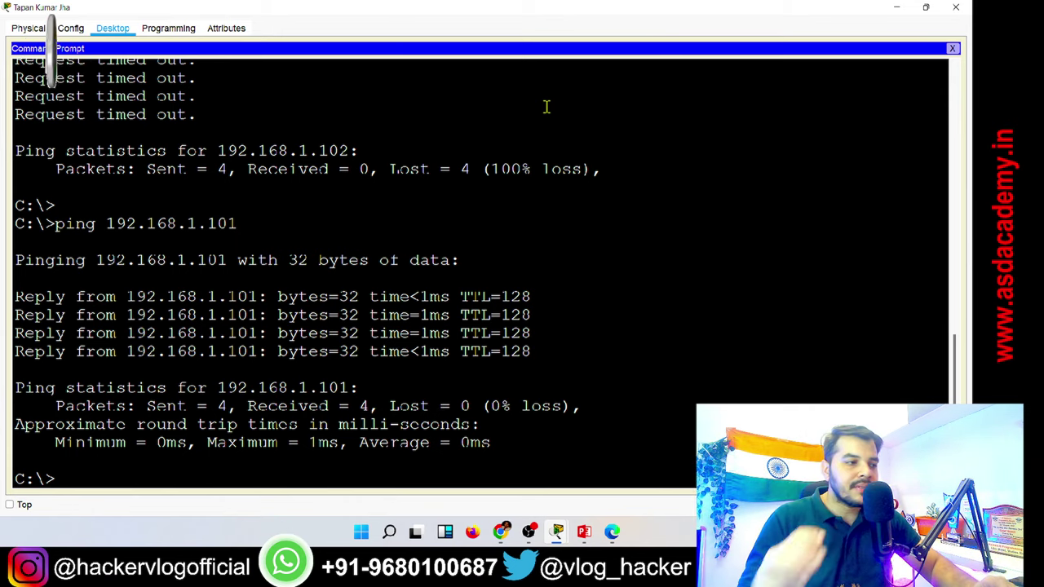
pyautogui.click(955, 7)
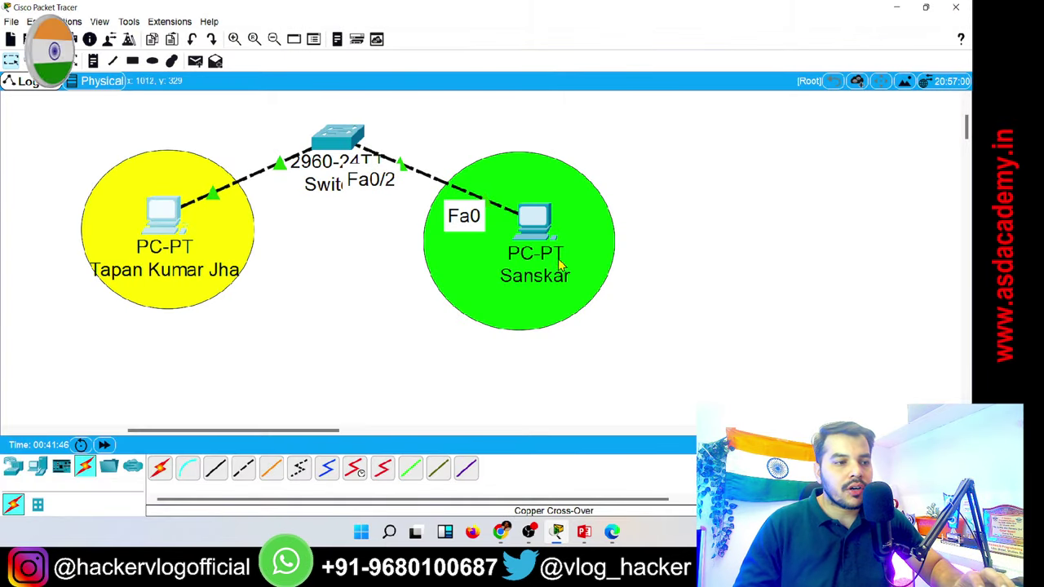
pyautogui.click(484, 295)
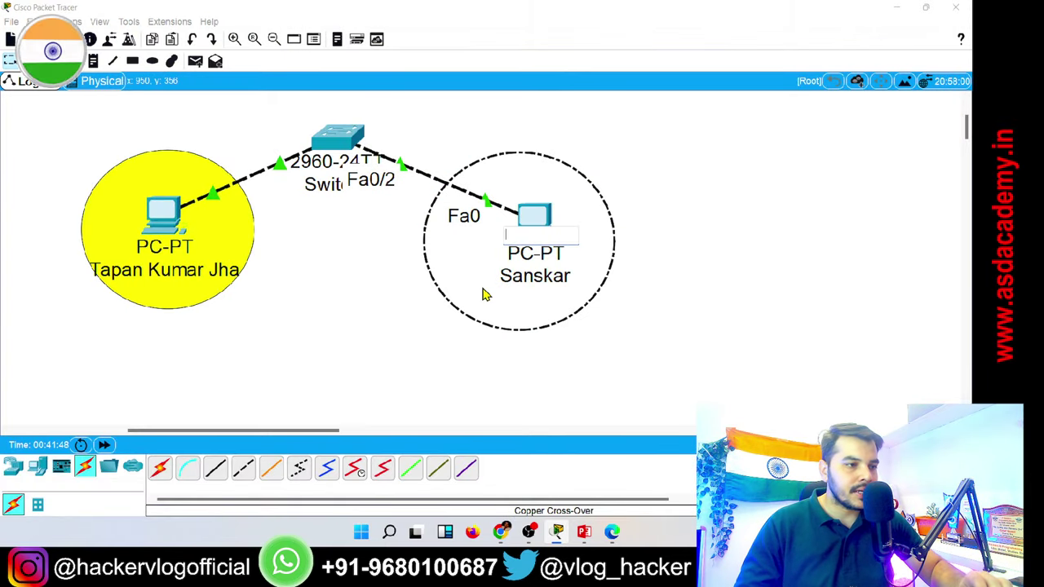
pyautogui.click(355, 327)
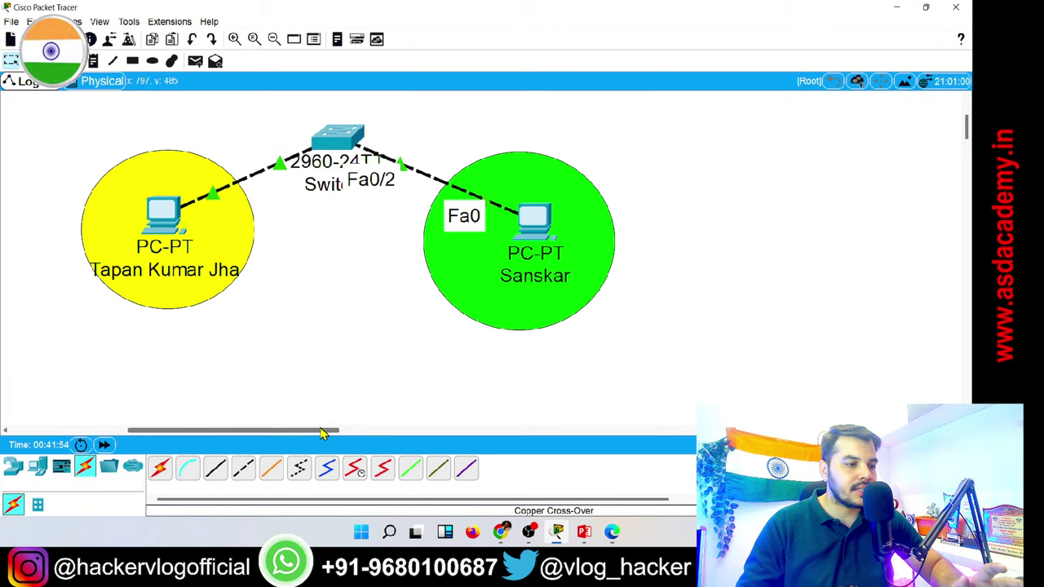
# Place four PCs in an empty area of the workspace as two vertical pairs with a wide gap between them.
pyautogui.moveTo(322, 433); pyautogui.dragTo(456, 448)
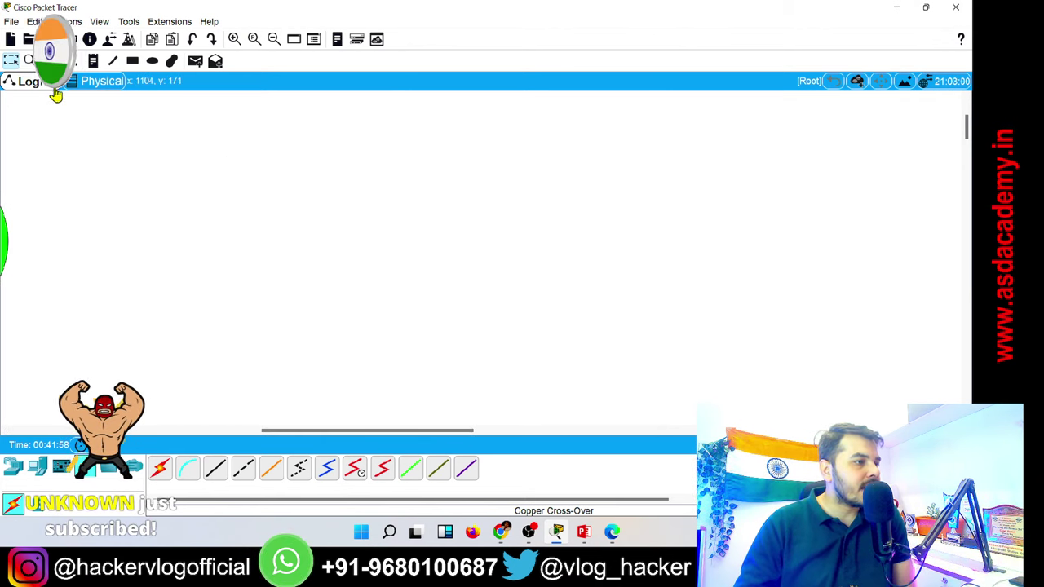
pyautogui.click(41, 477)
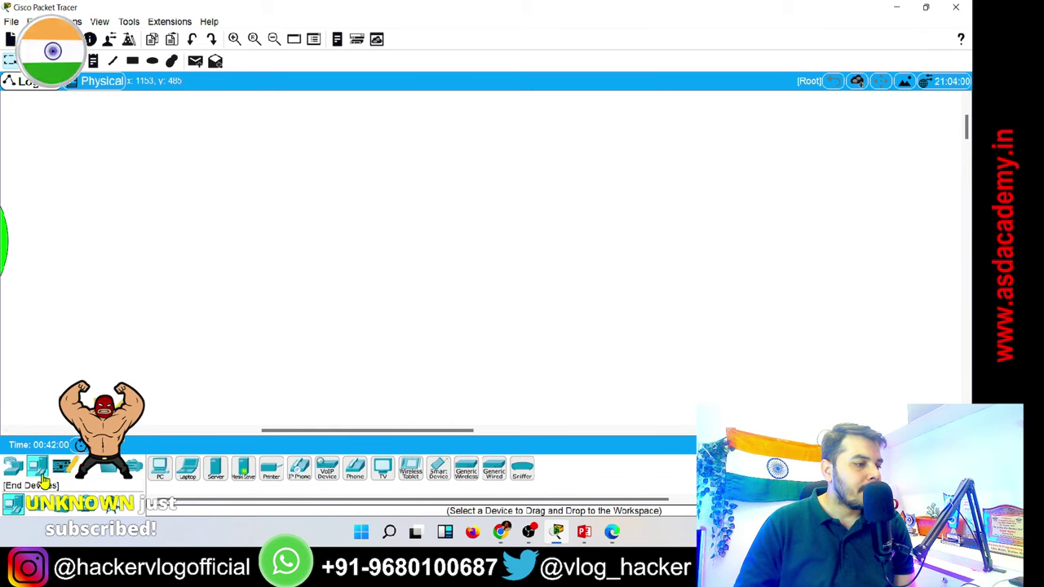
pyautogui.click(160, 468)
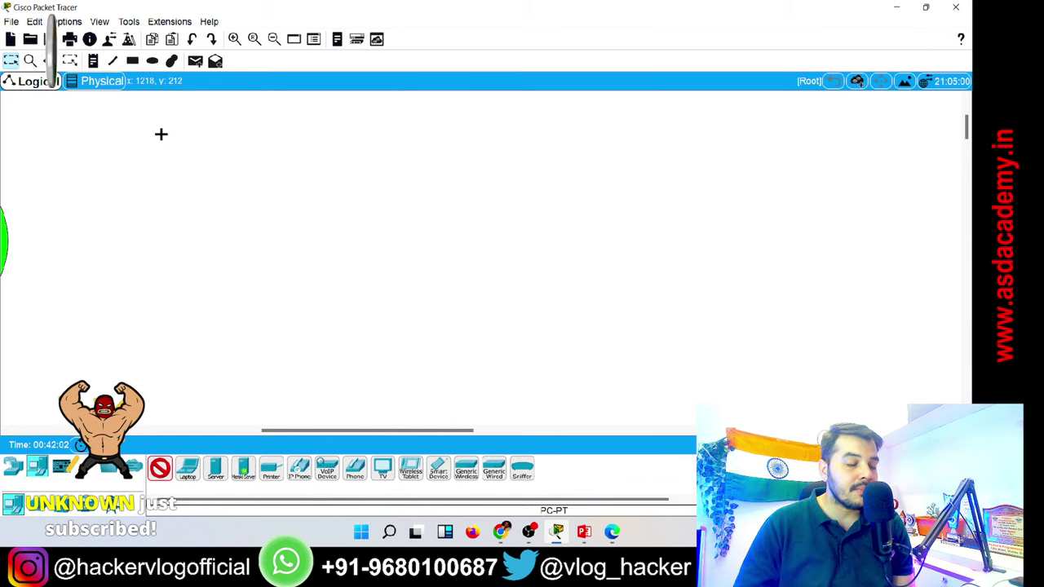
pyautogui.moveTo(281, 431); pyautogui.dragTo(294, 439)
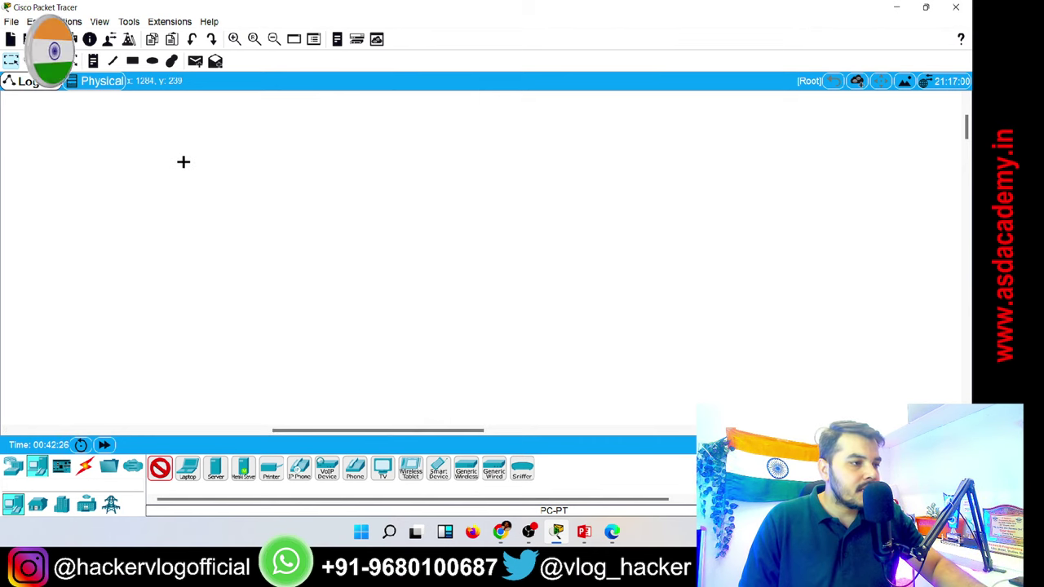
pyautogui.click(226, 161)
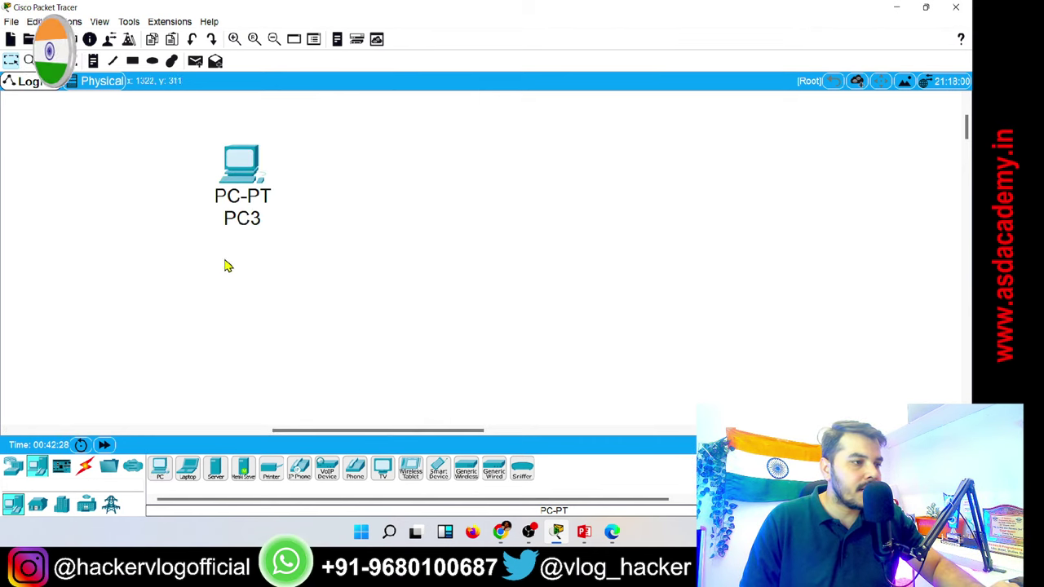
pyautogui.click(159, 468)
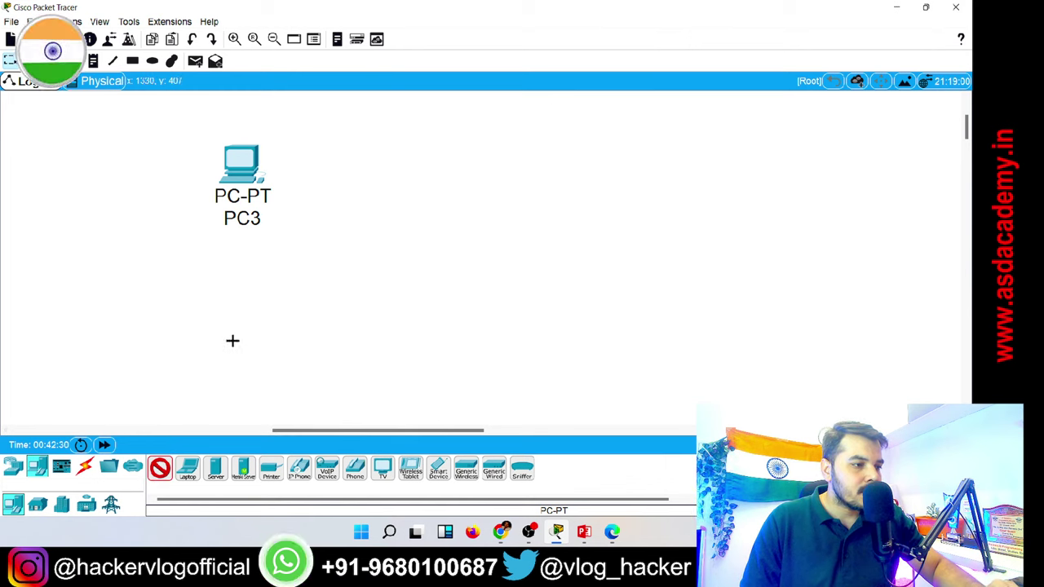
pyautogui.click(232, 341)
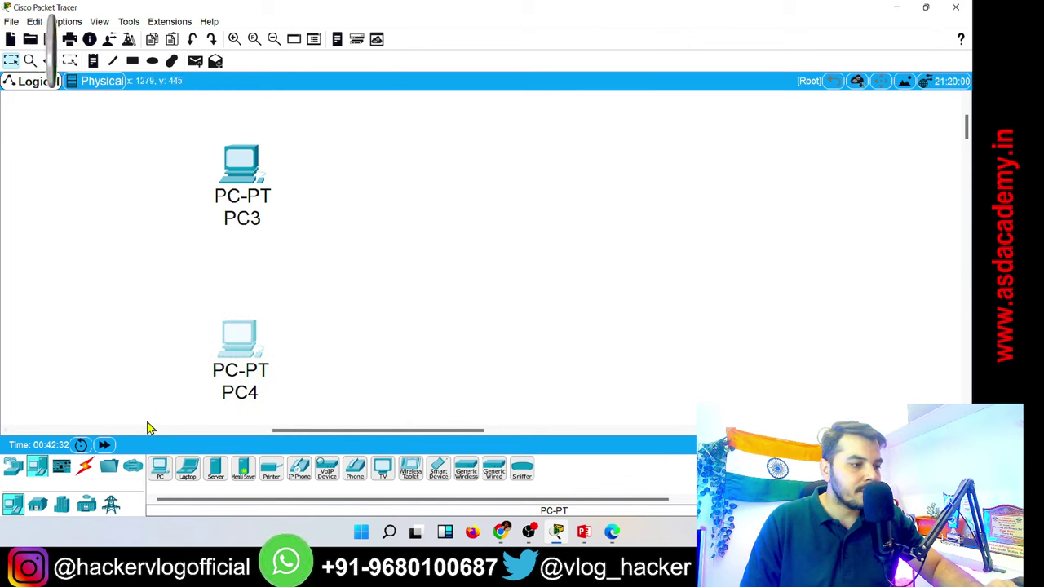
pyautogui.click(160, 468)
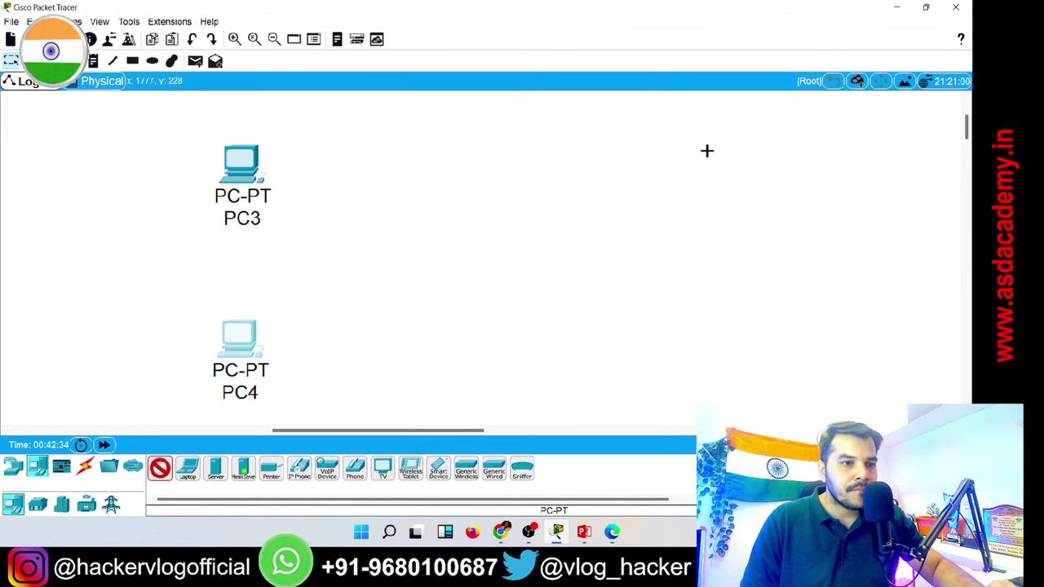
pyautogui.click(707, 151)
pyautogui.click(160, 468)
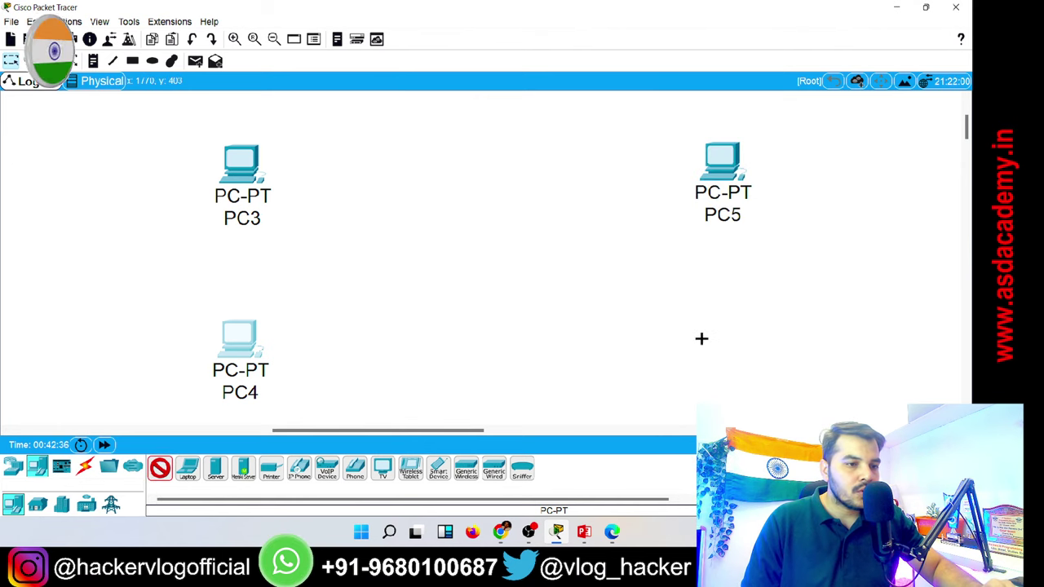
pyautogui.click(725, 356)
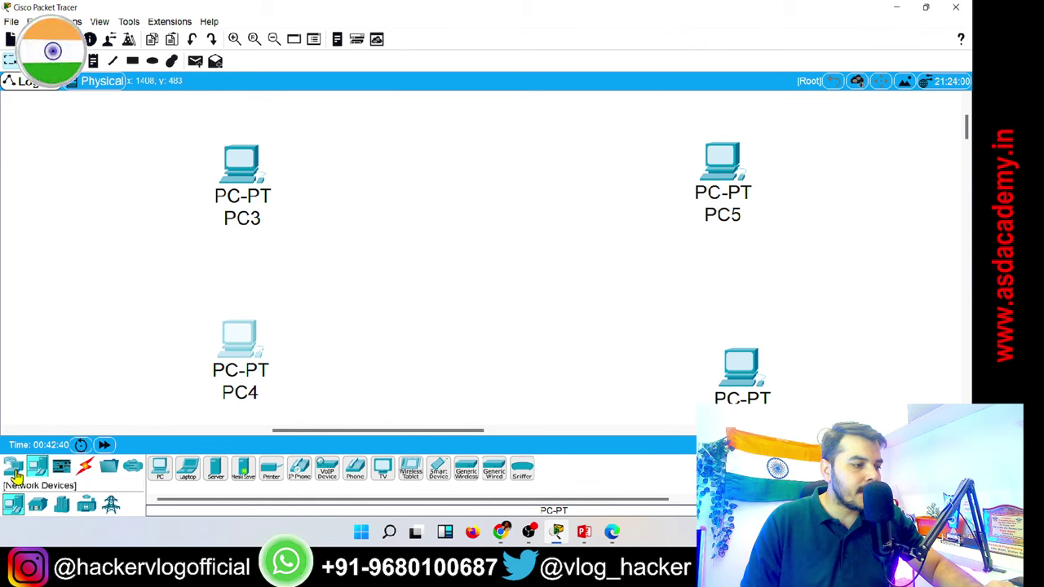
# Add two 2960 switches side by side in the gap between the two pairs of PCs.
pyautogui.click(14, 472)
pyautogui.click(37, 504)
pyautogui.click(159, 468)
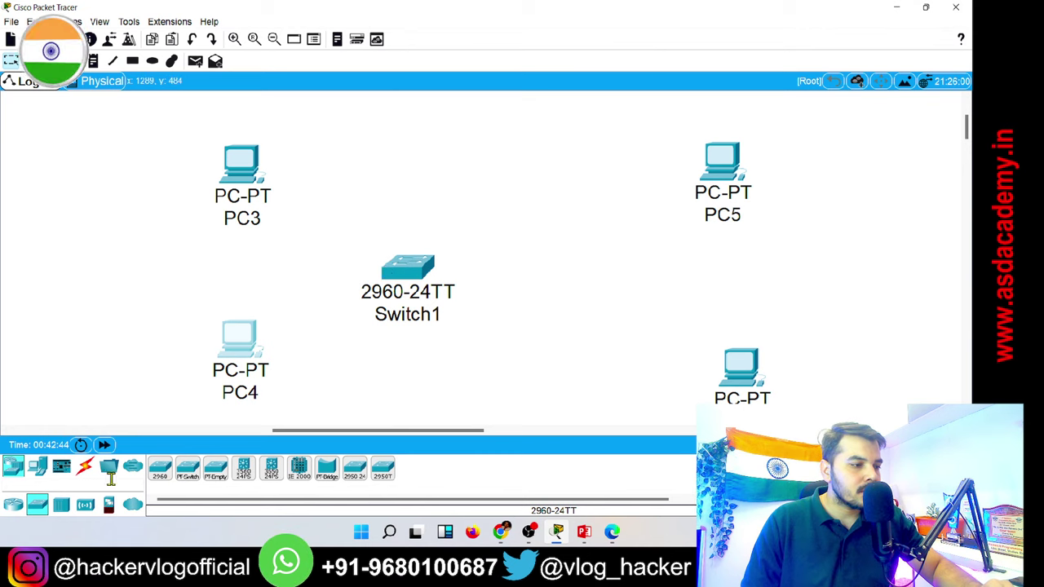
pyautogui.click(160, 468)
pyautogui.click(566, 264)
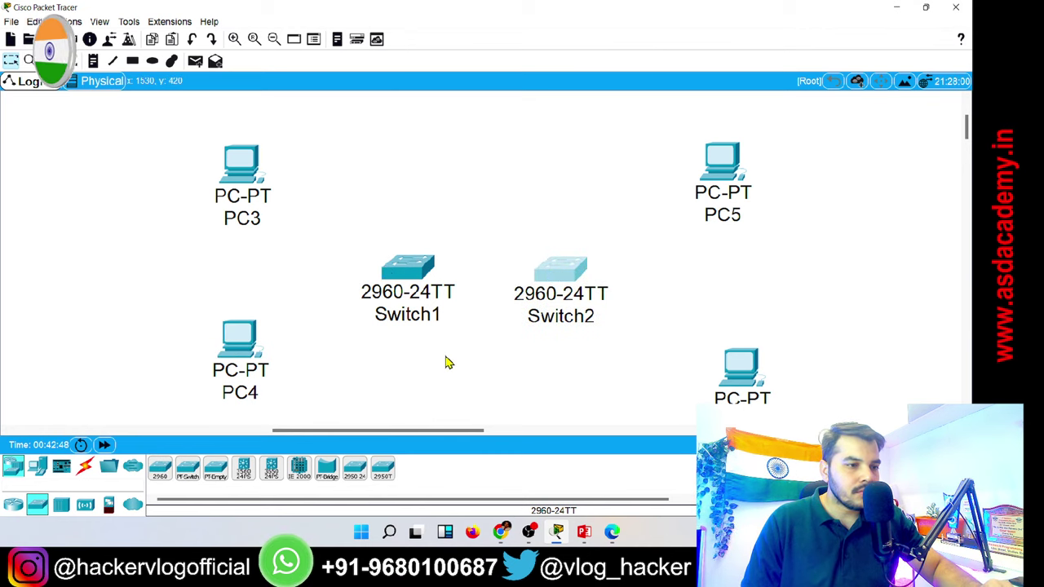
# Connect PC3 and PC4 to Switch1 using the automatically chosen connection type.
pyautogui.click(86, 467)
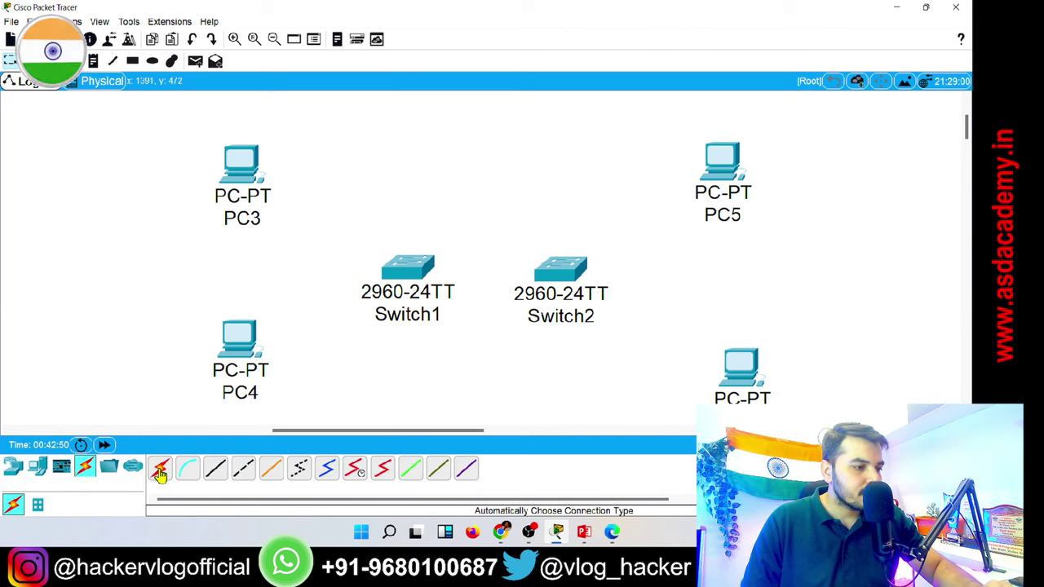
pyautogui.click(160, 468)
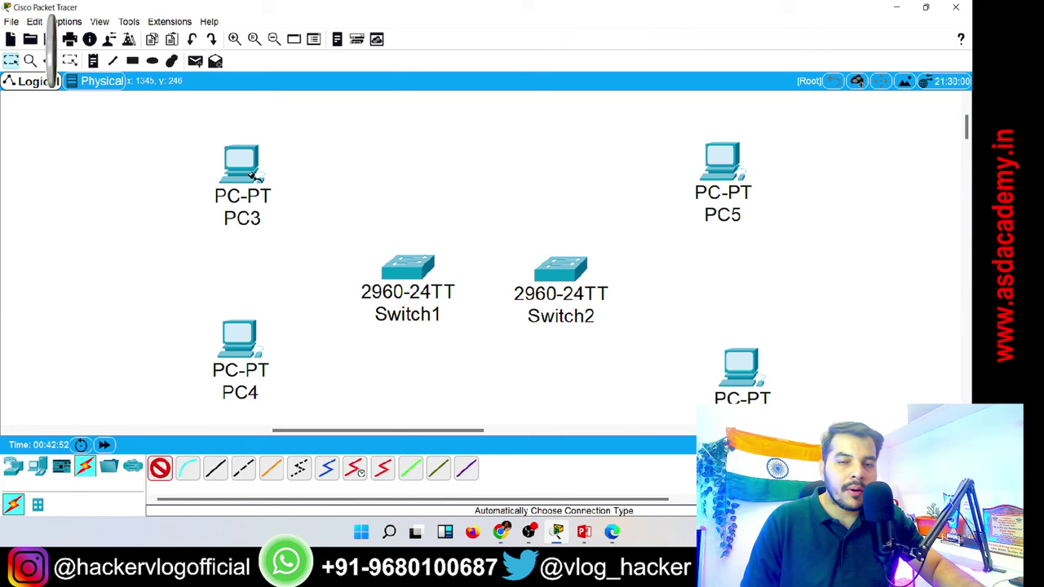
pyautogui.moveTo(253, 175)
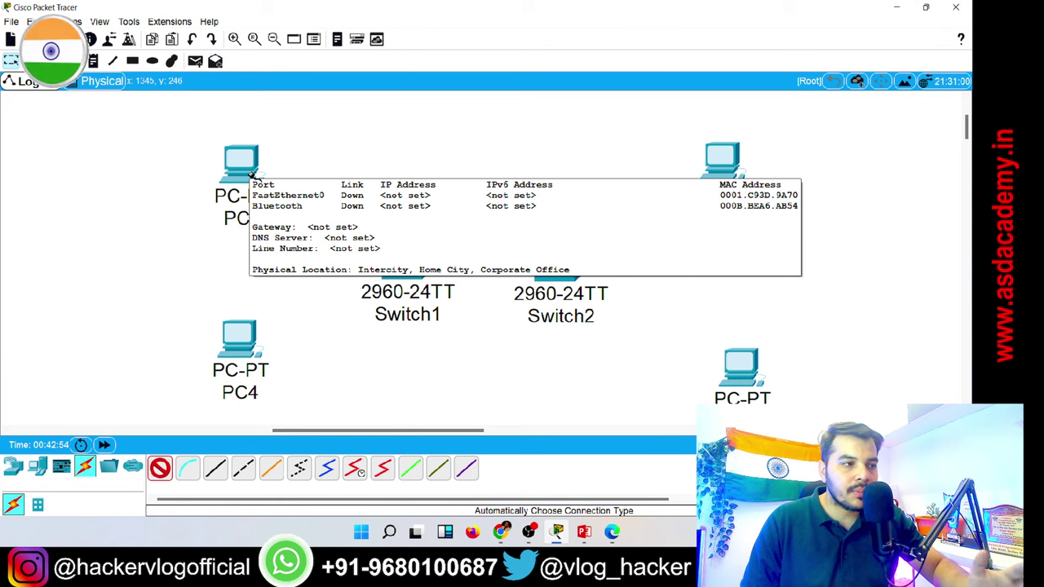
pyautogui.click(252, 161)
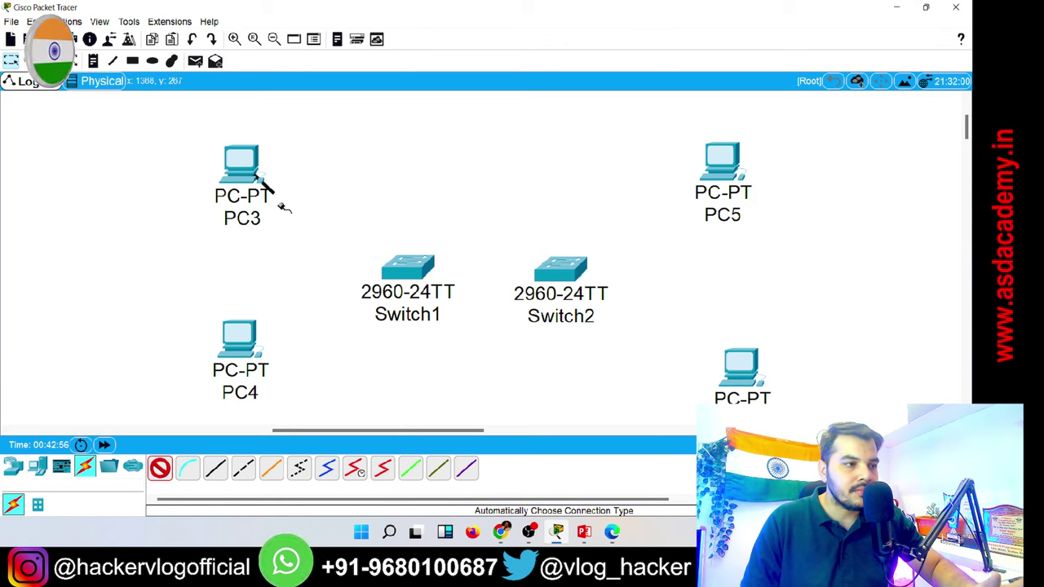
pyautogui.click(400, 271)
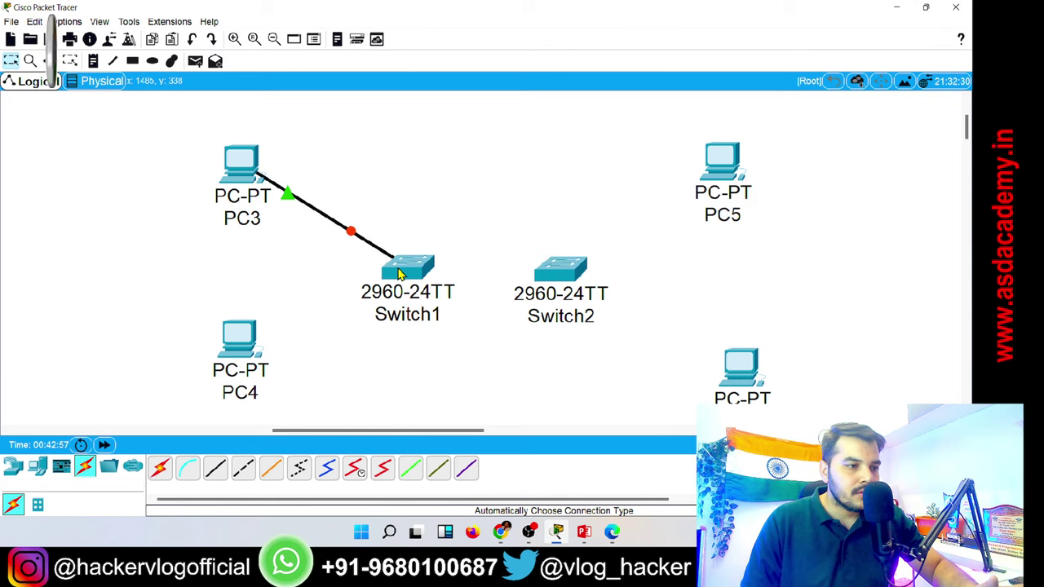
pyautogui.click(160, 469)
pyautogui.click(242, 341)
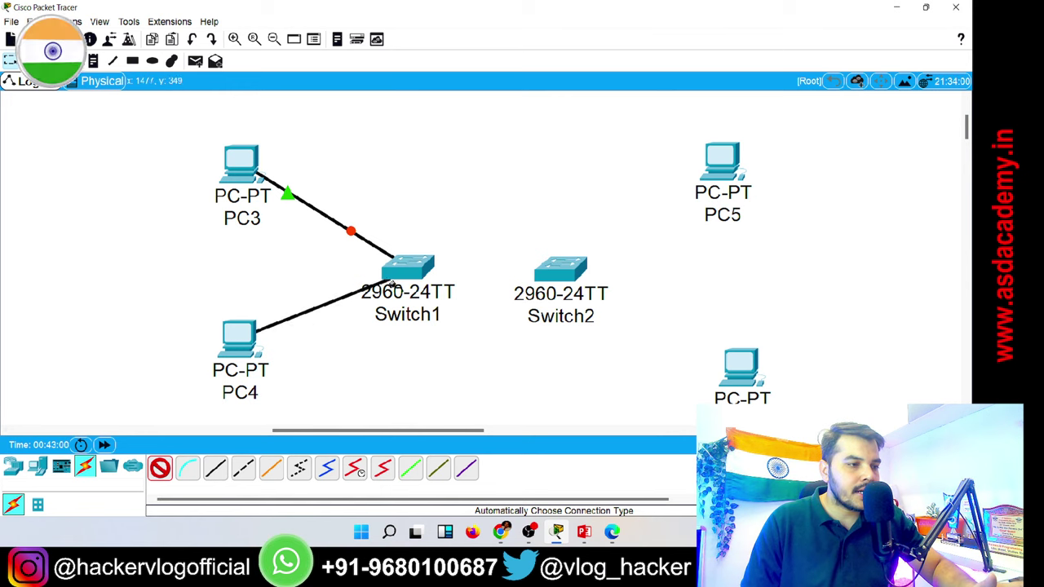
pyautogui.click(400, 274)
# Connect Switch2 to PC5 and to the PC below it using the automatically chosen connection type.
pyautogui.click(162, 469)
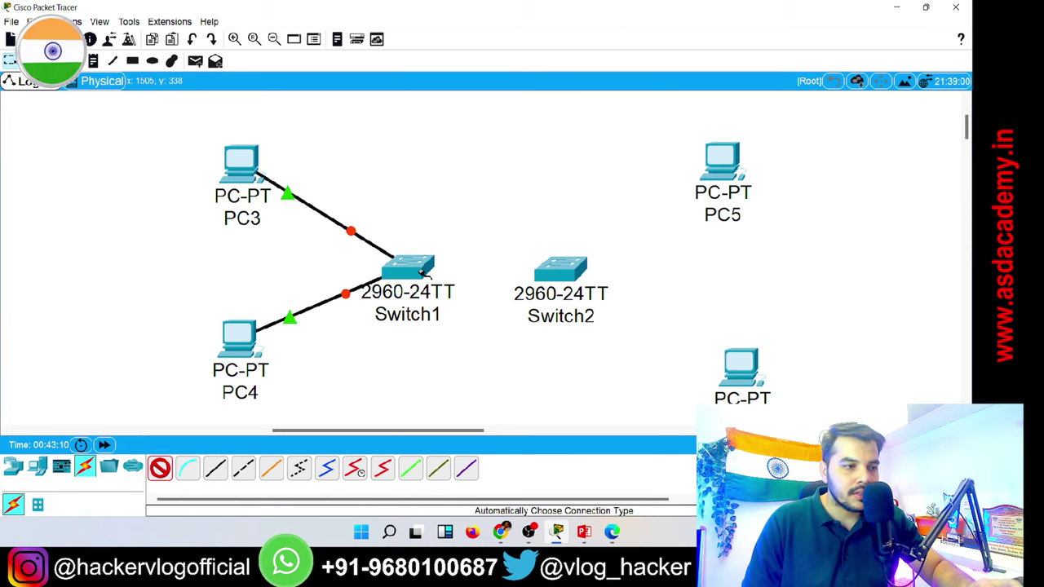
pyautogui.moveTo(422, 269)
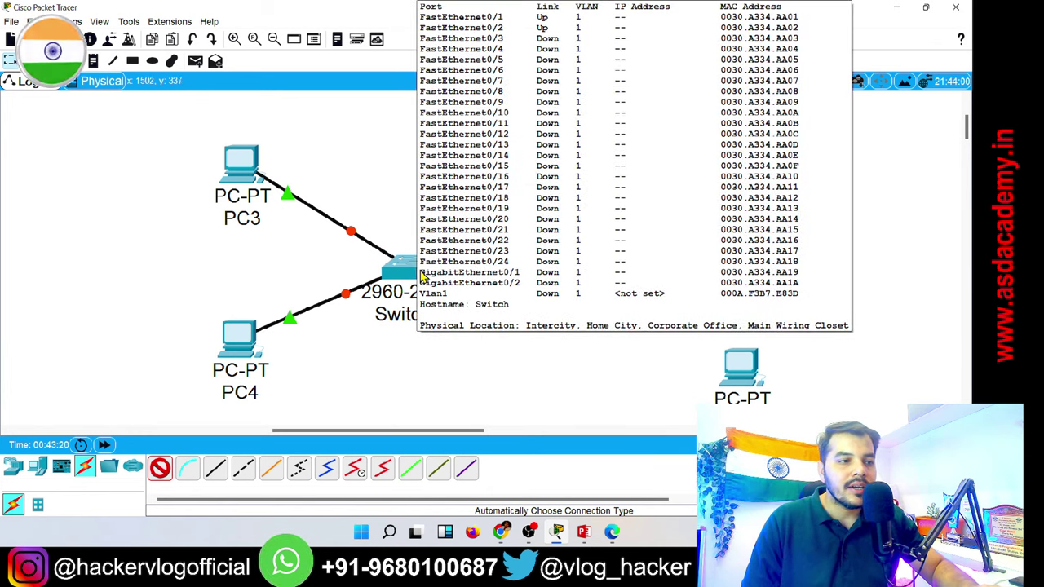
pyautogui.click(571, 271)
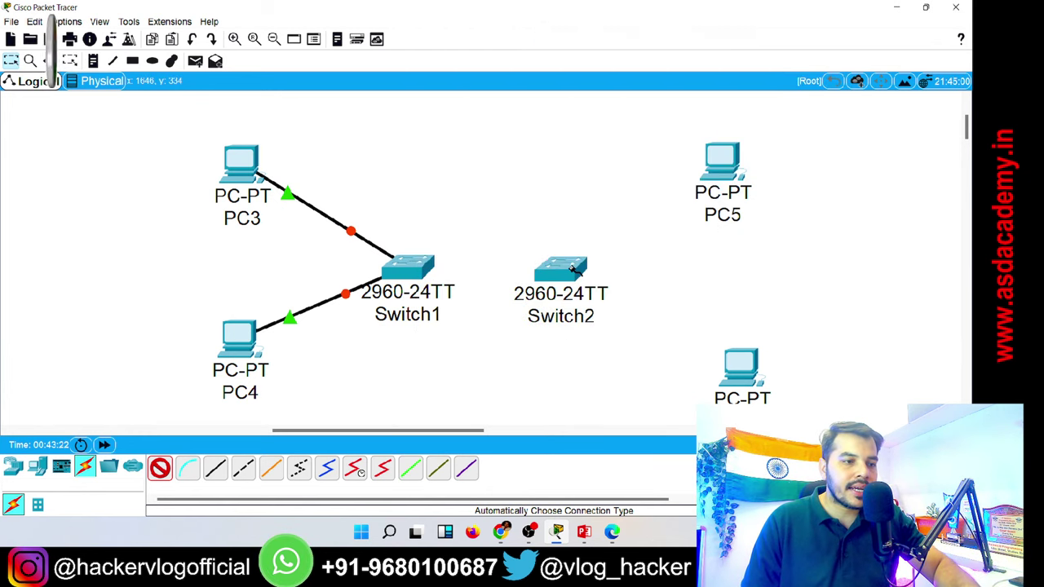
pyautogui.click(697, 171)
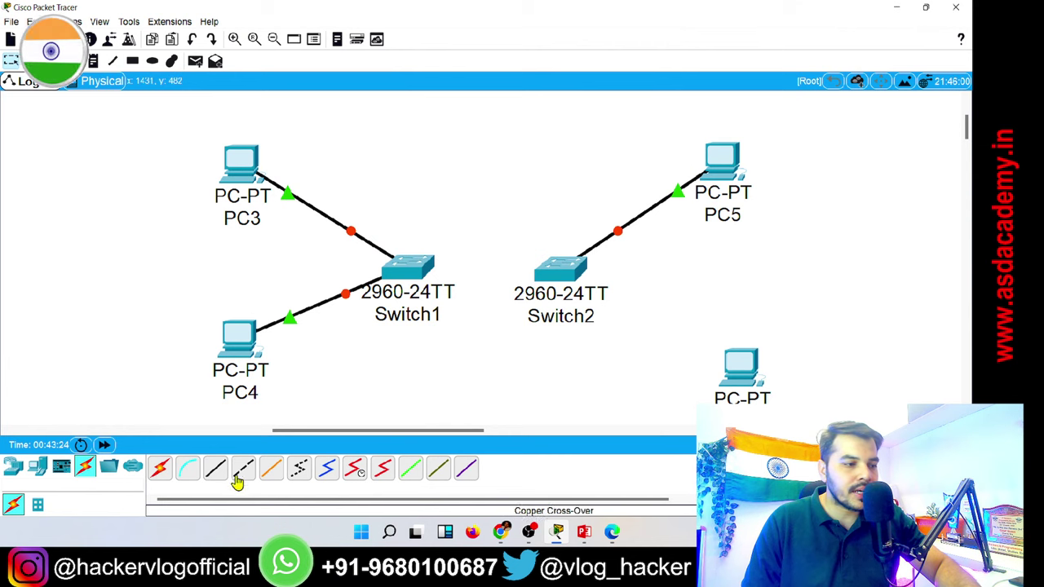
pyautogui.click(161, 467)
pyautogui.click(559, 275)
pyautogui.click(758, 371)
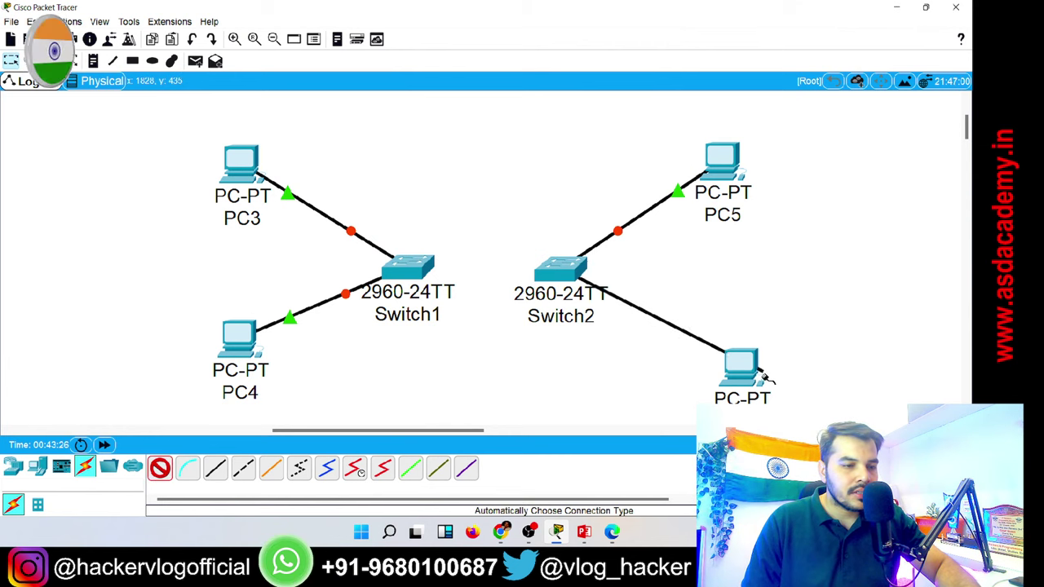
# Link Switch1 to Switch2 using the automatically chosen connection type and check the link's ports.
pyautogui.click(161, 468)
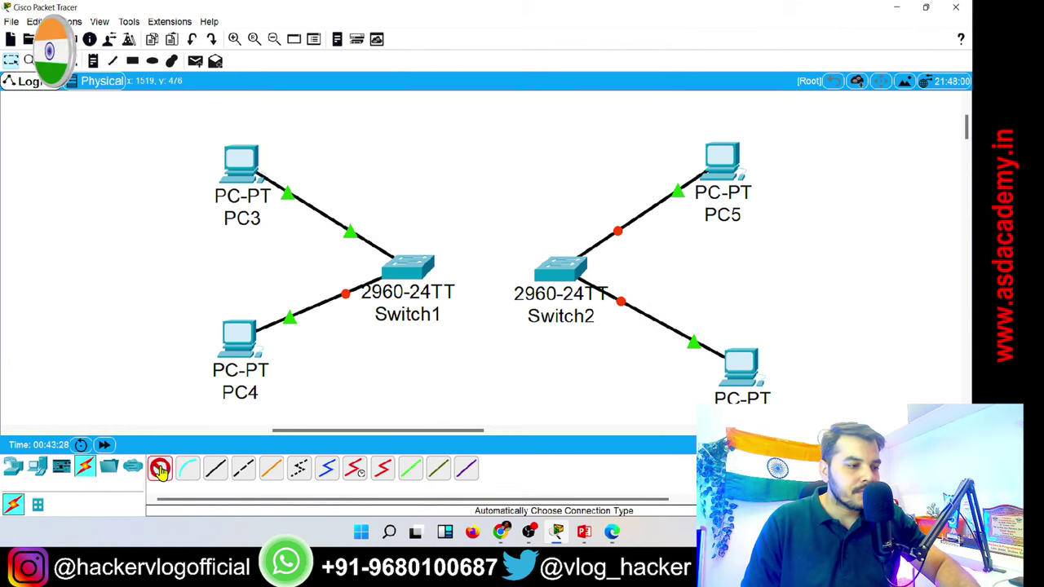
pyautogui.click(412, 266)
pyautogui.click(535, 273)
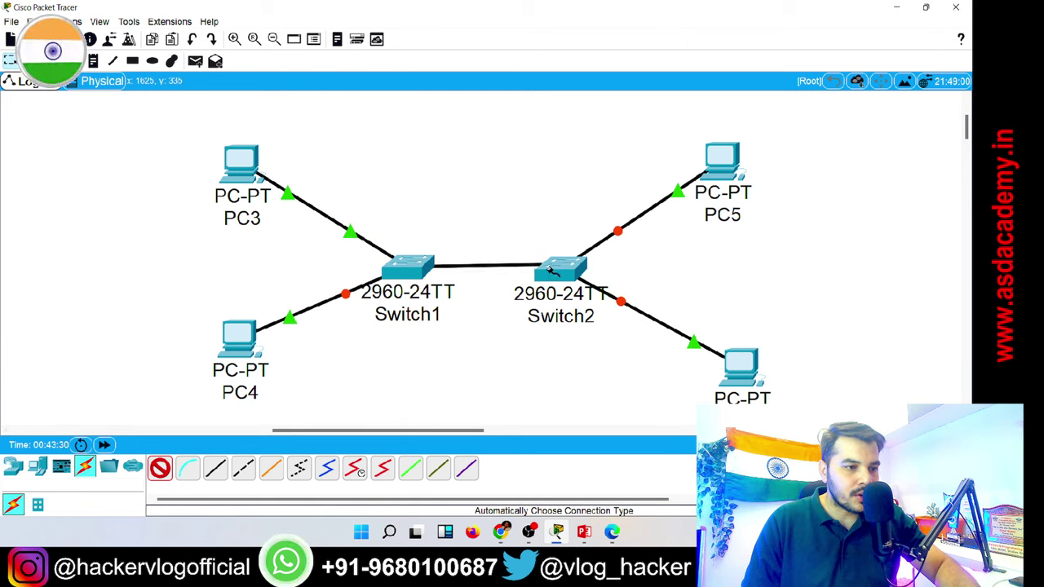
pyautogui.moveTo(584, 281)
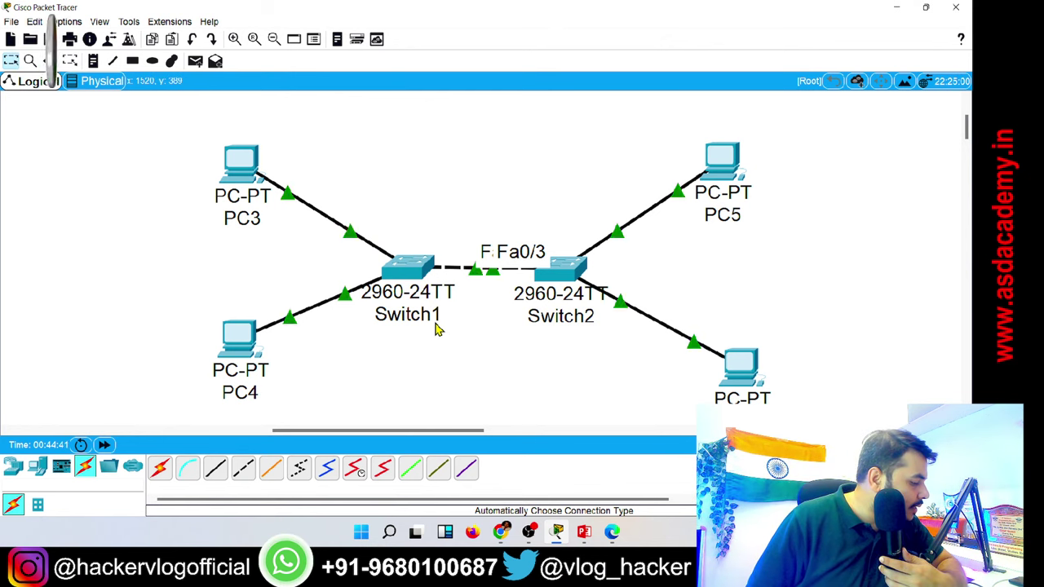
pyautogui.moveTo(436, 329)
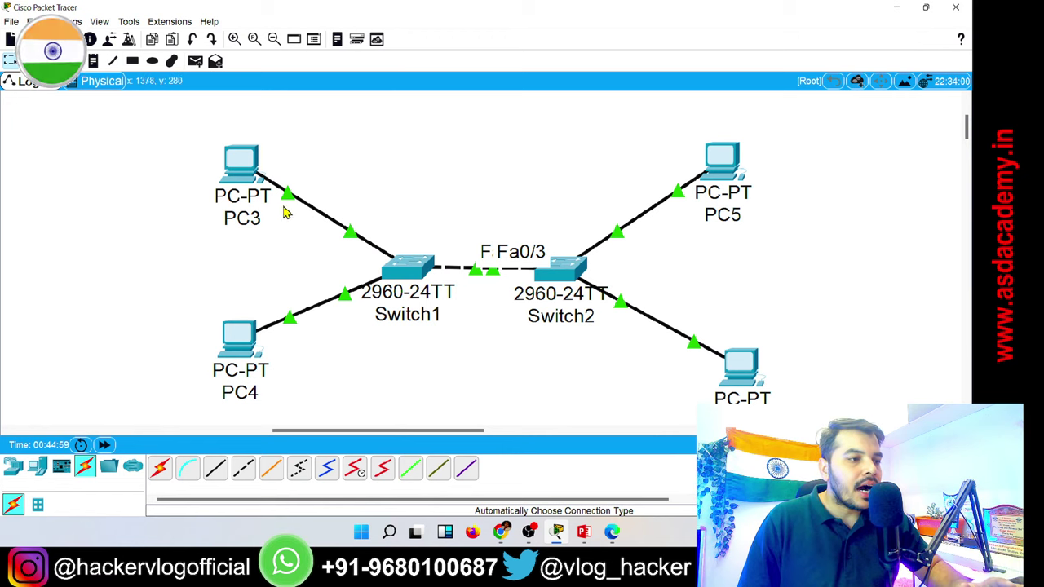
# Rename PC3's label as 192.168.1.101.
pyautogui.click(256, 177)
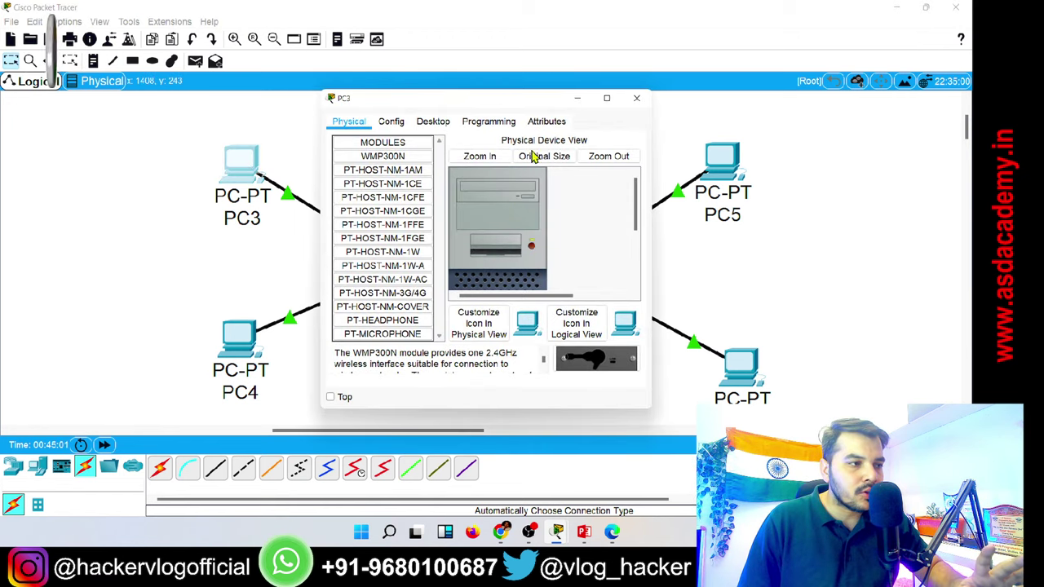
pyautogui.click(636, 98)
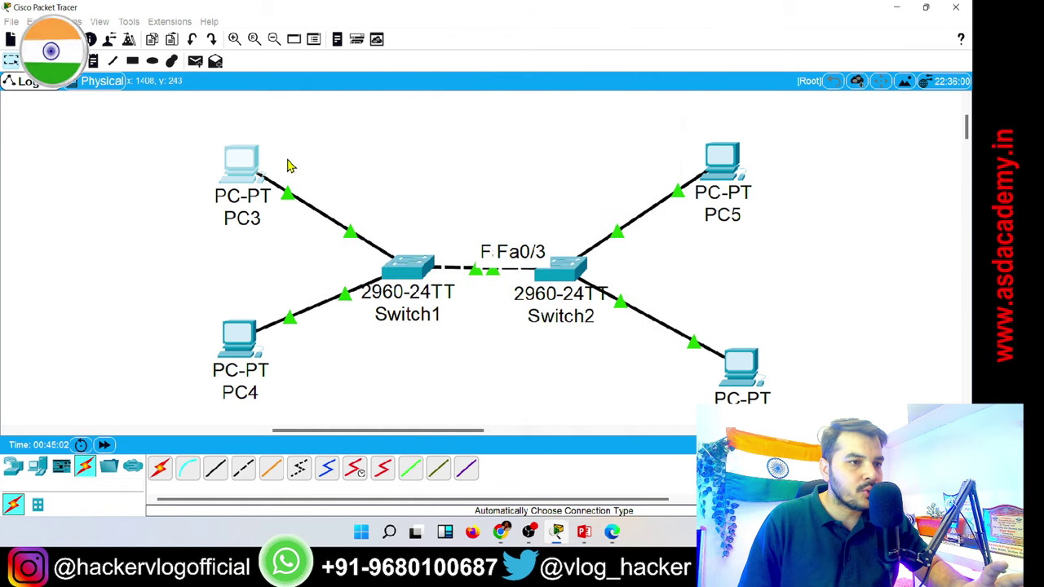
pyautogui.click(241, 218)
pyautogui.doubleClick(241, 218)
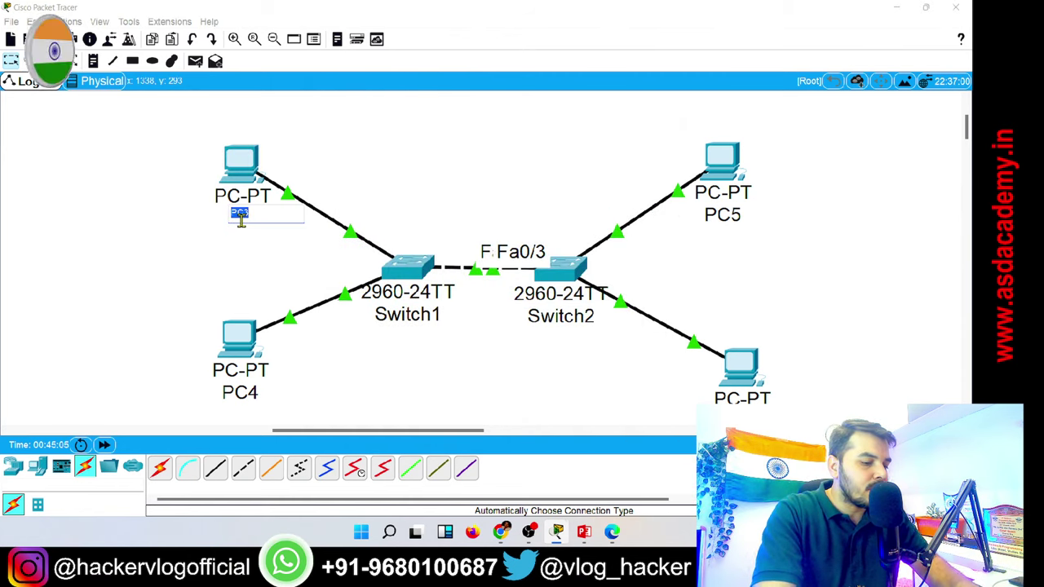
pyautogui.write('192.1')
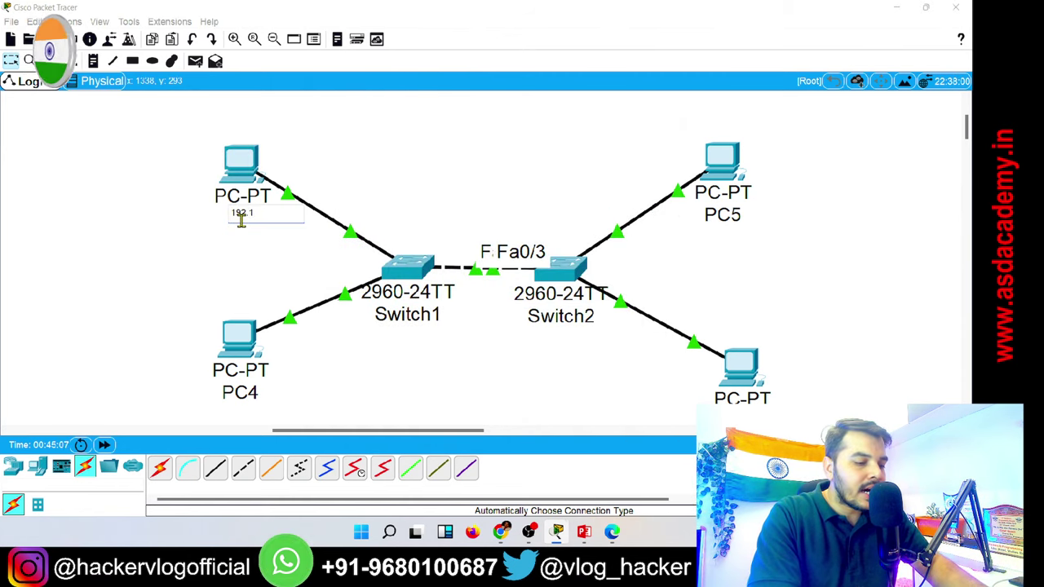
pyautogui.write('68.1.101')
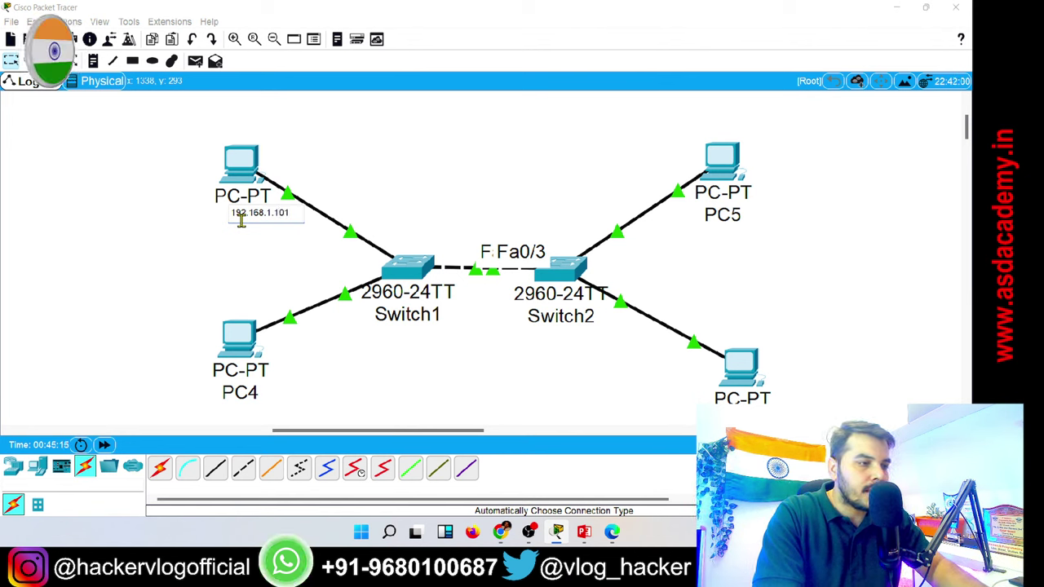
pyautogui.click(242, 229)
# Rename PC4's label as 192.168.1.102.
pyautogui.click(238, 388)
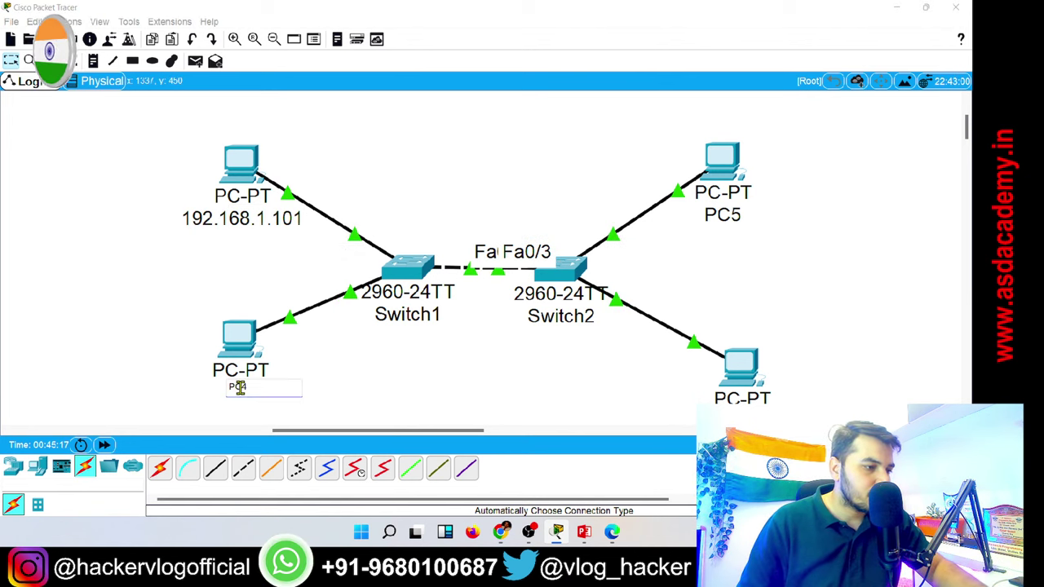
pyautogui.write('1')
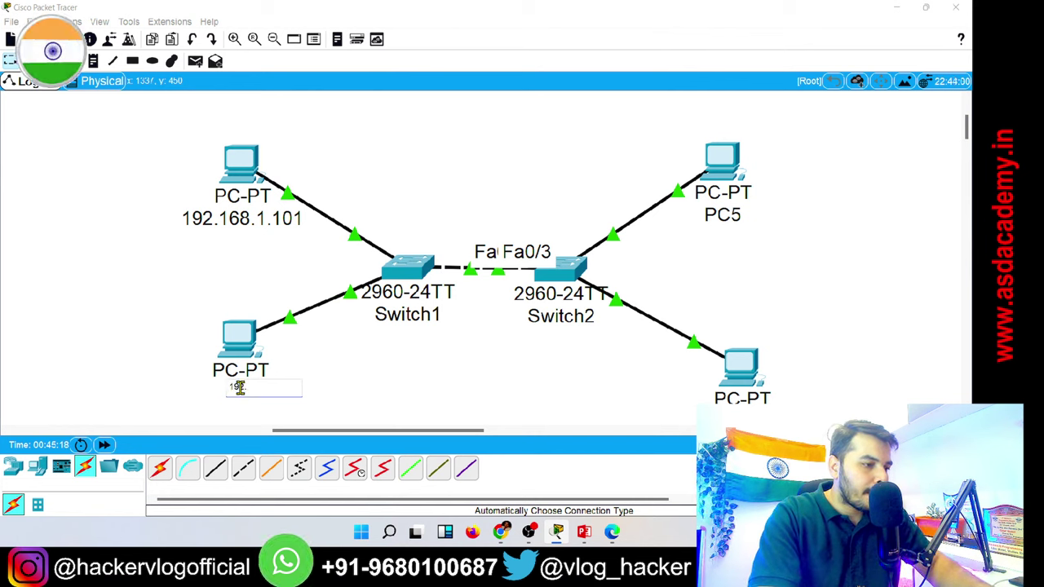
pyautogui.write('92.168.1.')
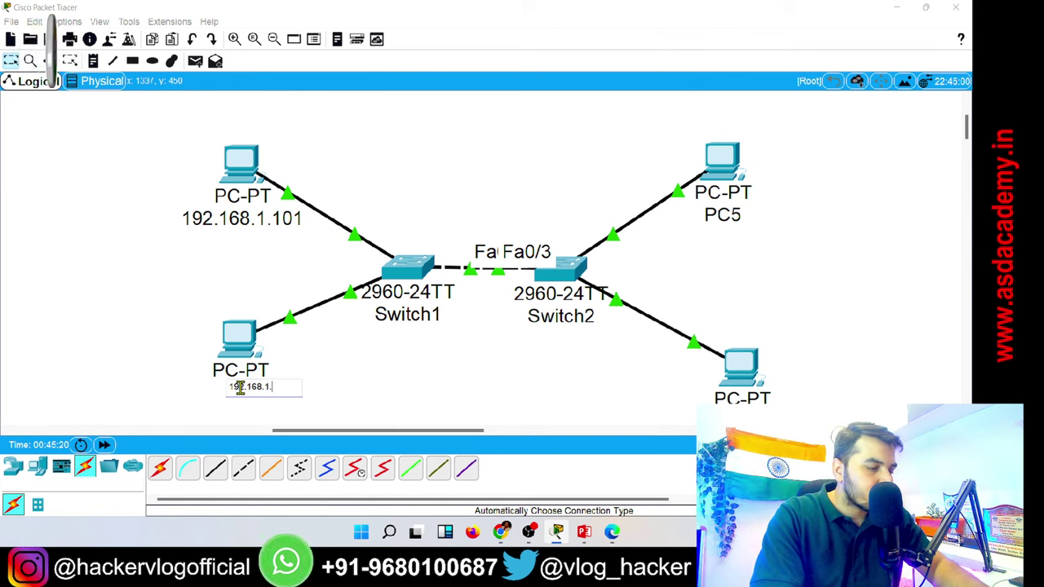
pyautogui.write('102')
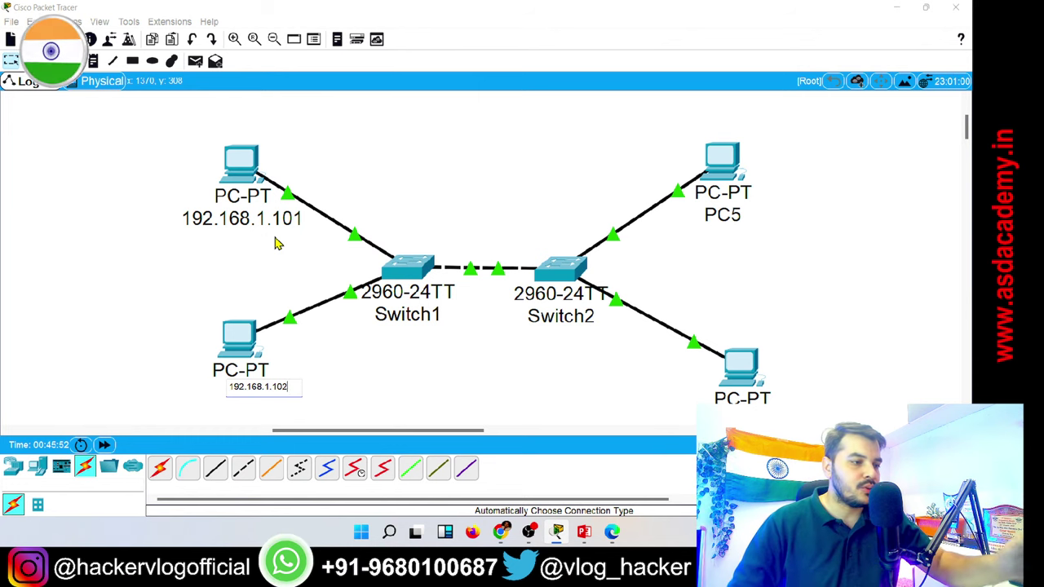
pyautogui.click(446, 355)
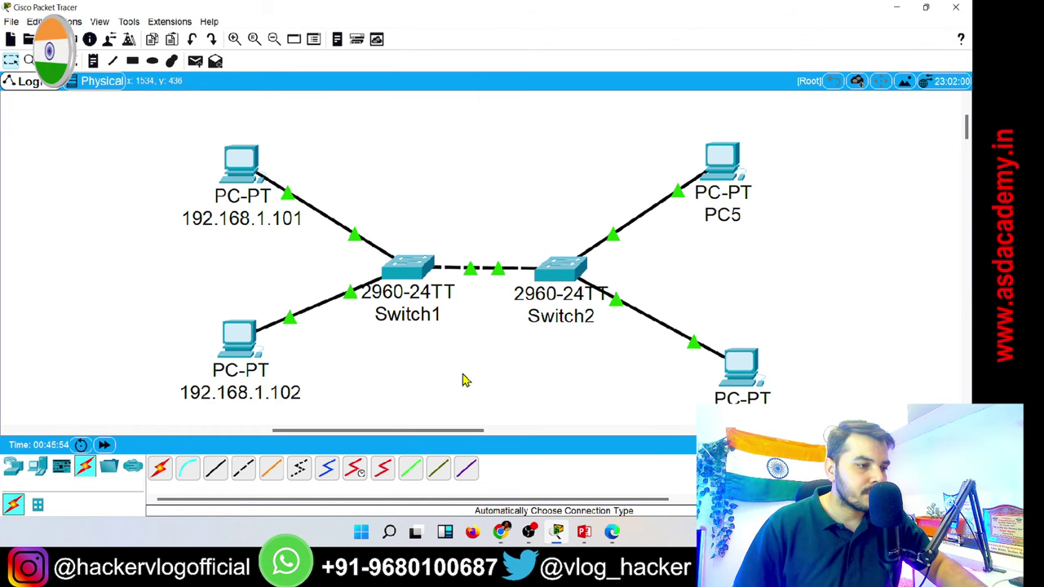
# Rename PC5 as 192.168.1.103 and the PC below it as 192.168.1.104, moving that lower PC slightly up.
pyautogui.click(728, 214)
pyautogui.doubleClick(728, 214)
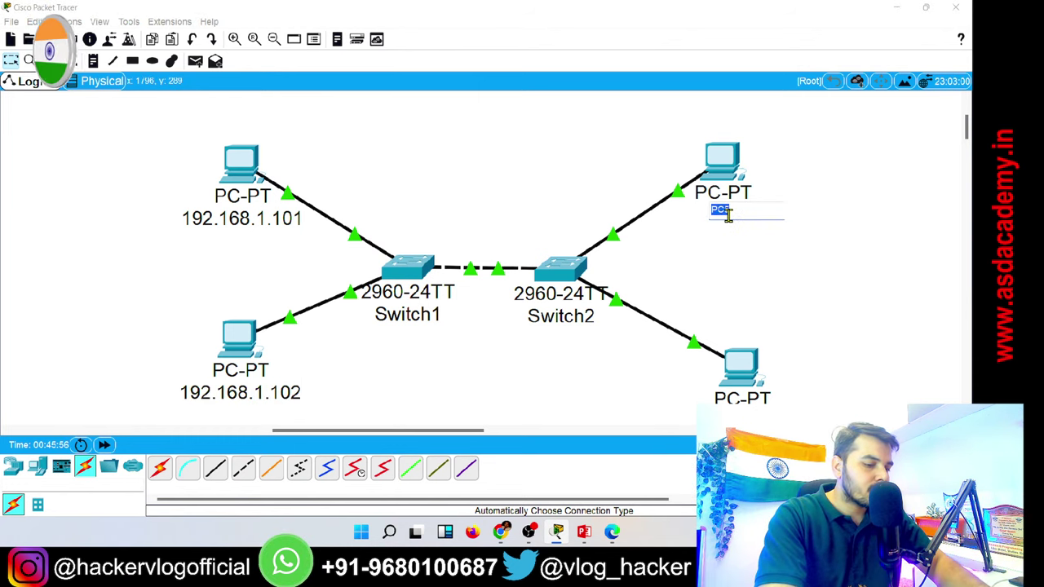
pyautogui.write('192.168.1.103')
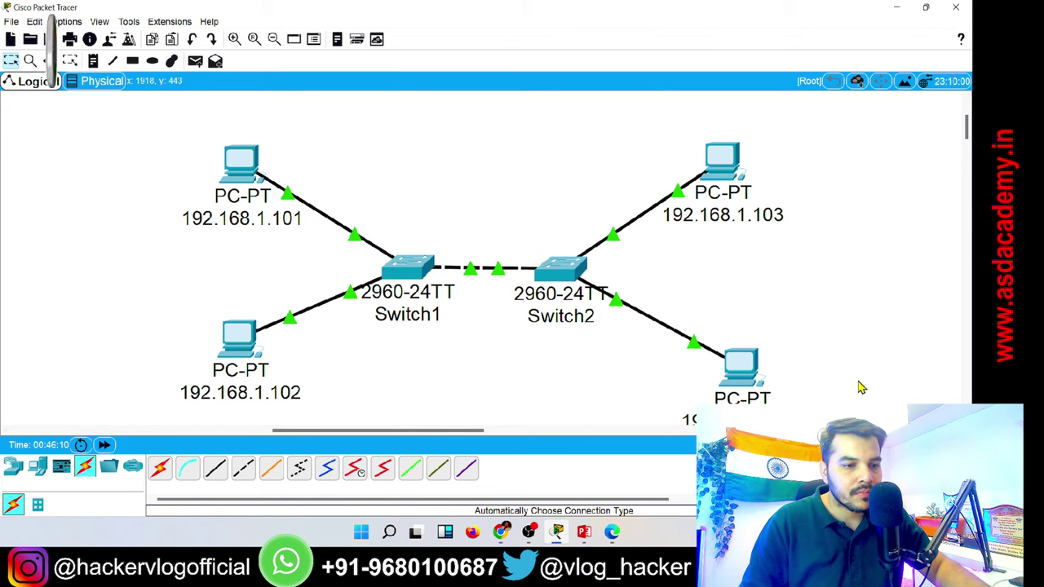
pyautogui.moveTo(746, 386); pyautogui.dragTo(742, 371)
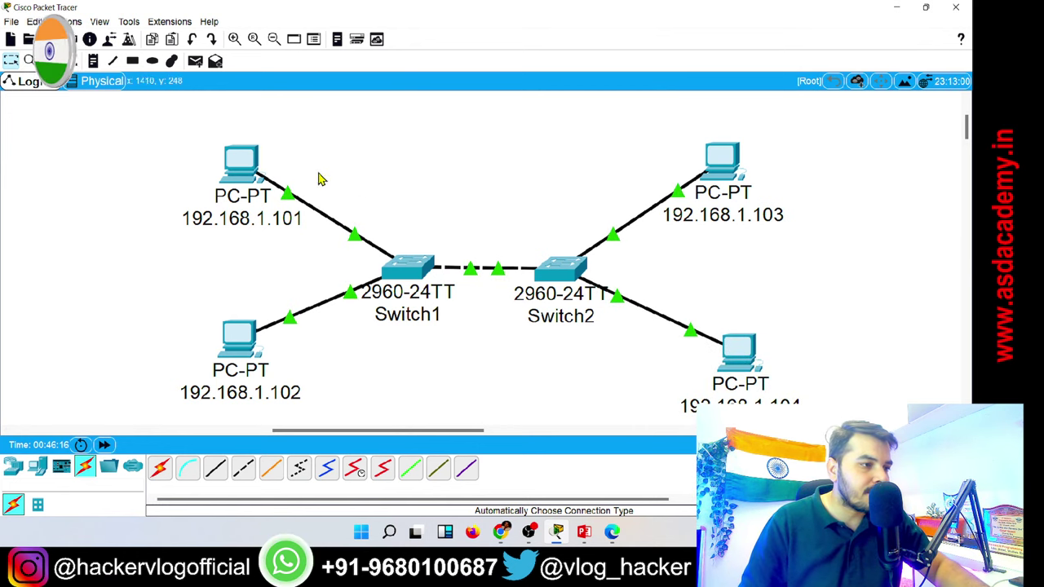
# Assign the PC labelled 192.168.1.101 that static IP address with subnet mask 255.255.255.0, then close its window.
pyautogui.doubleClick(241, 173)
pyautogui.click(422, 129)
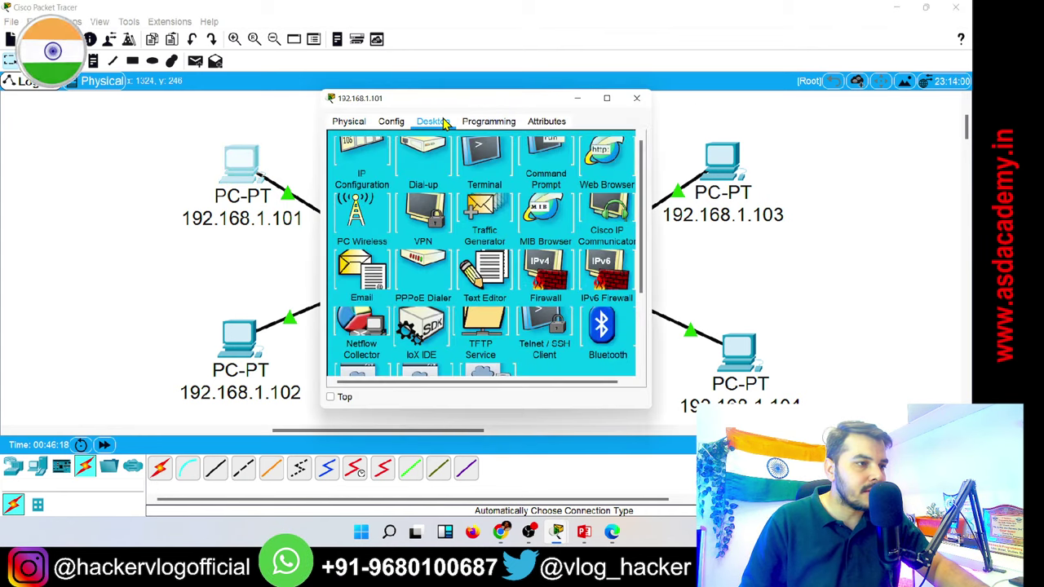
pyautogui.click(361, 175)
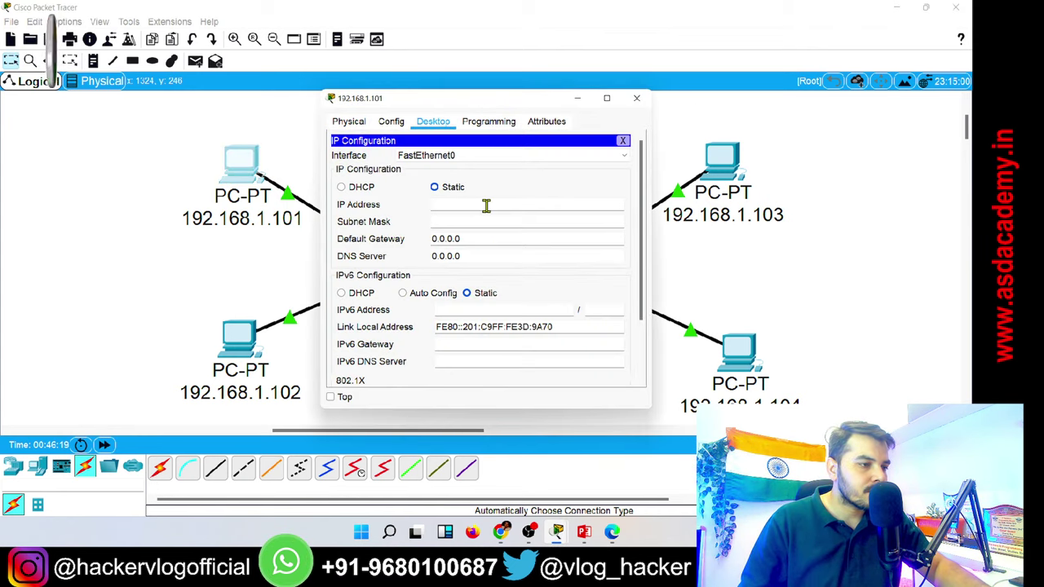
pyautogui.write('192.168.1')
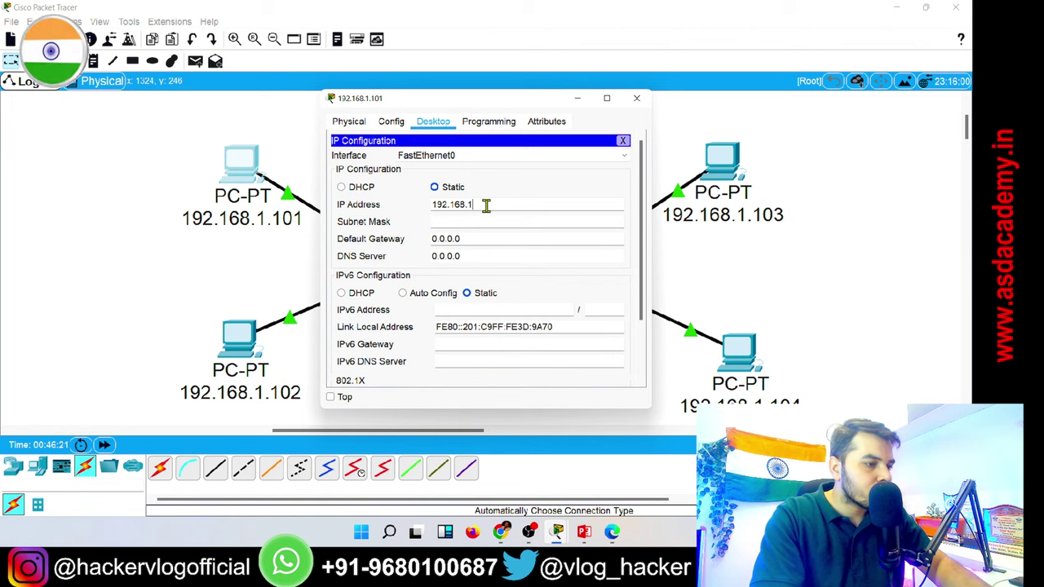
pyautogui.write('.101')
pyautogui.press('Tab')
pyautogui.press('Tab')
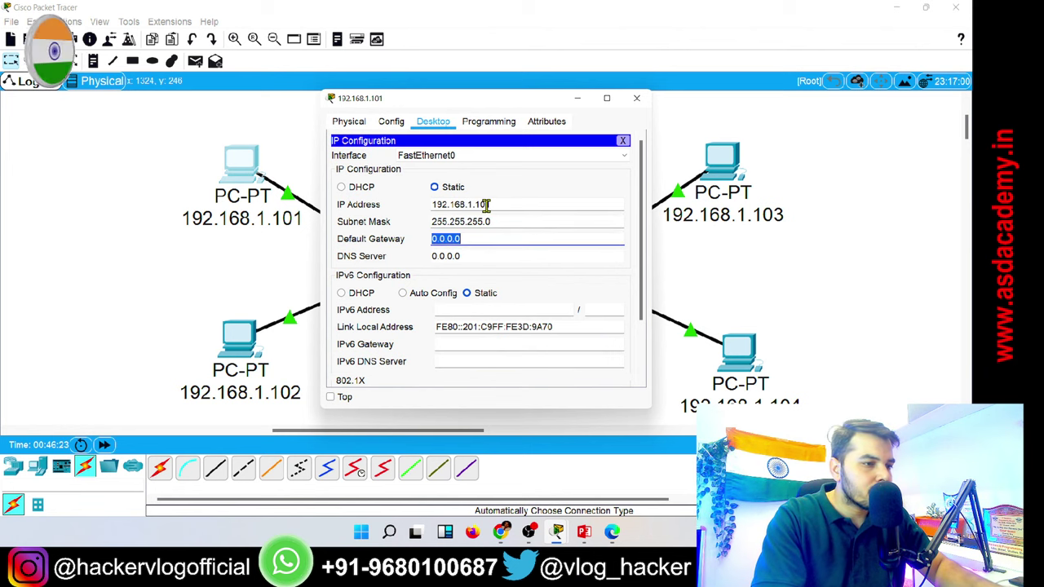
pyautogui.click(635, 99)
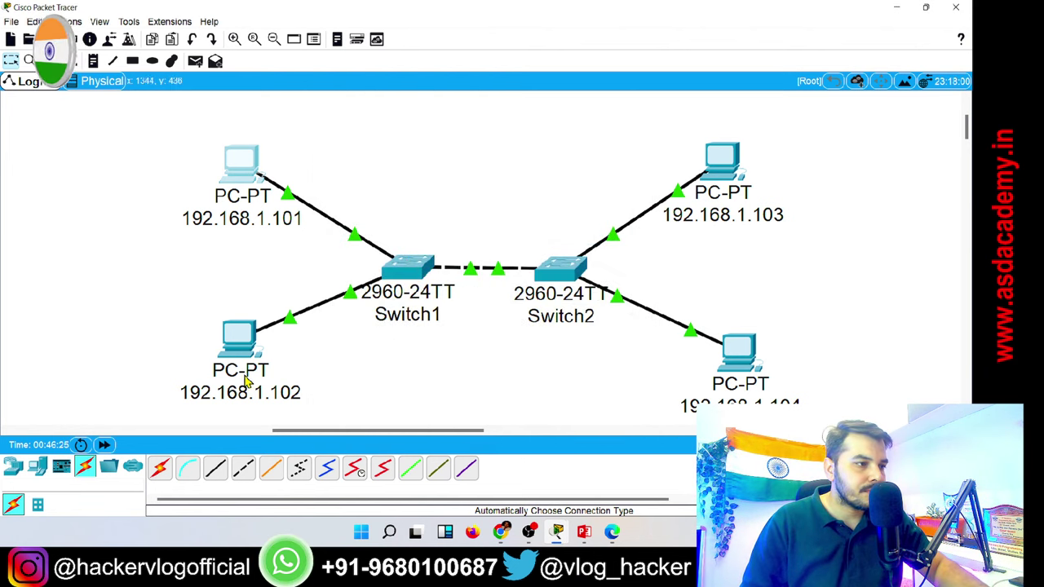
# Assign the PC labelled 192.168.1.102 that static IP address with subnet mask 255.255.255.0, then close its window.
pyautogui.click(236, 336)
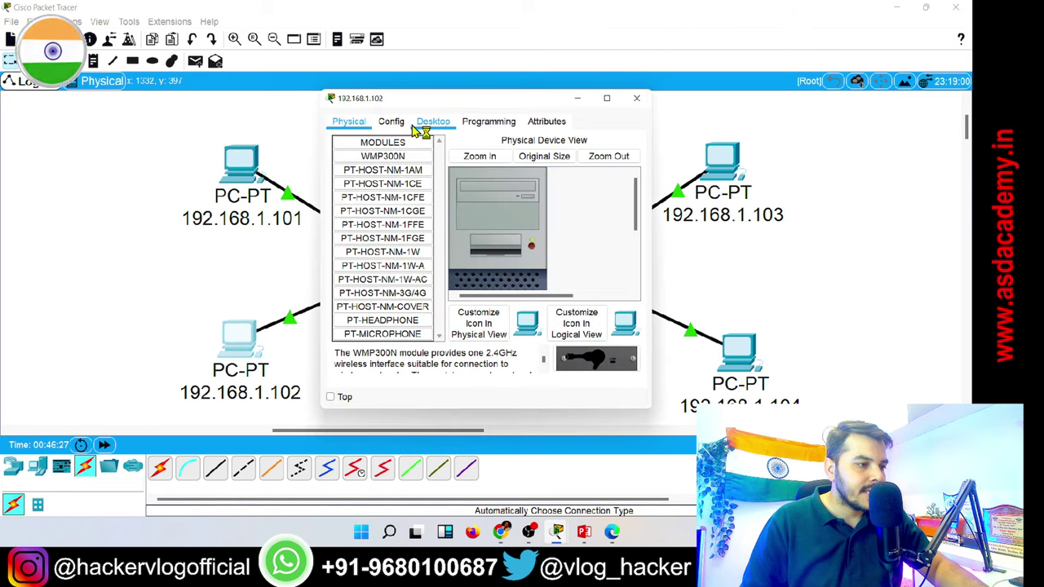
pyautogui.click(425, 122)
pyautogui.click(362, 167)
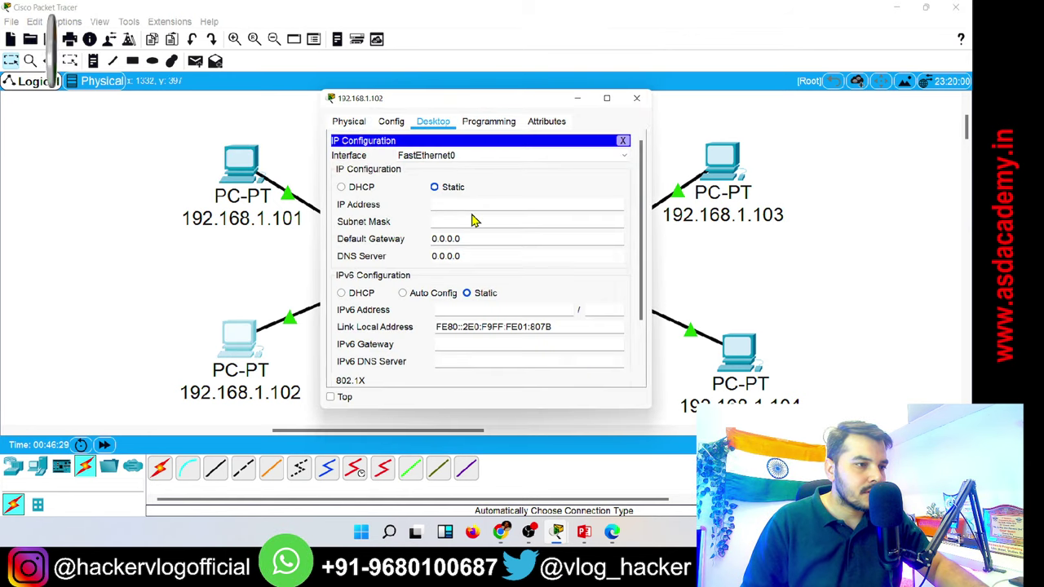
pyautogui.click(471, 206)
pyautogui.write('192.168.')
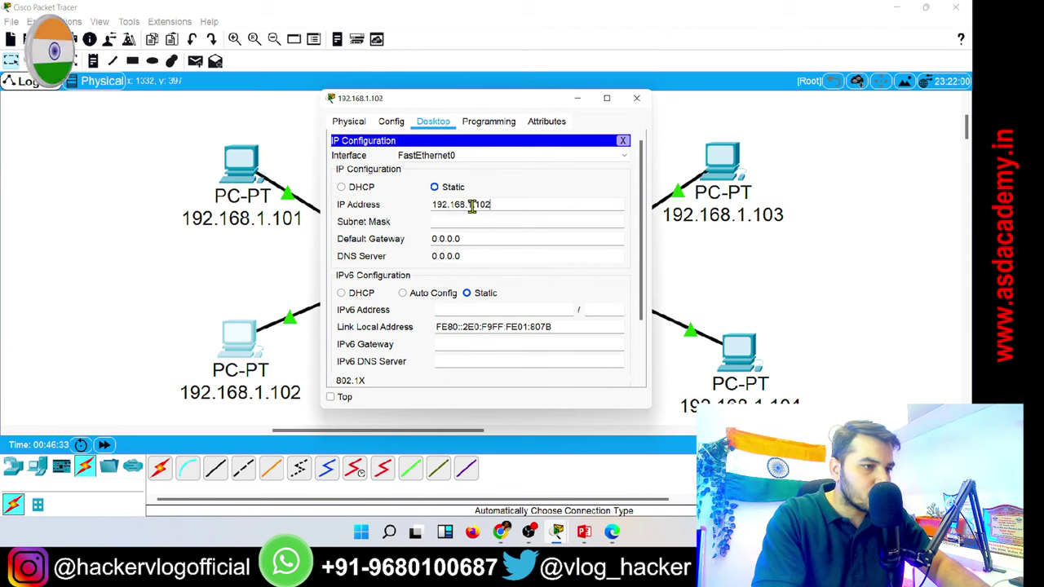
pyautogui.write('1.102')
pyautogui.press('Tab')
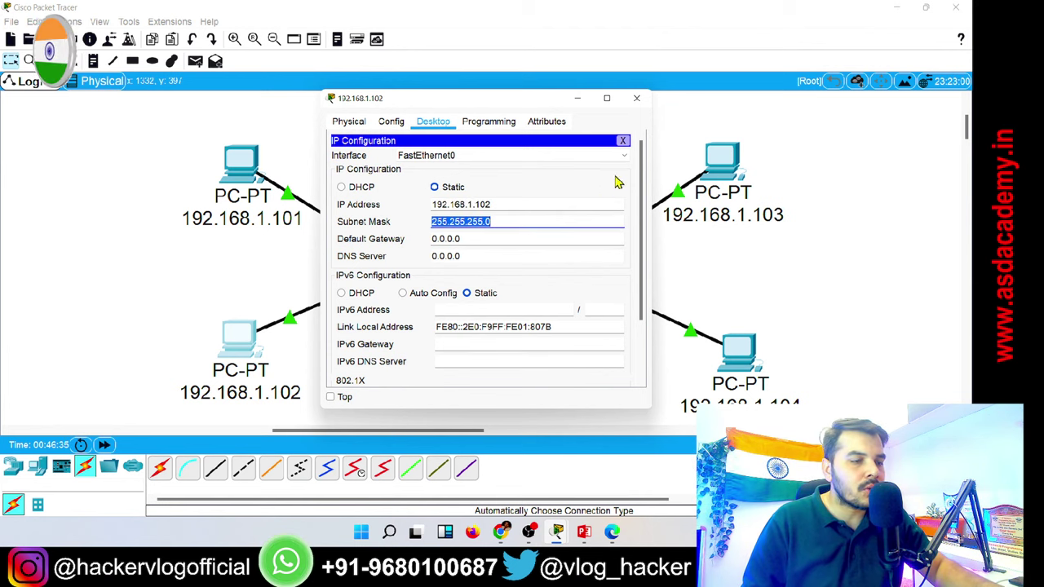
pyautogui.click(635, 99)
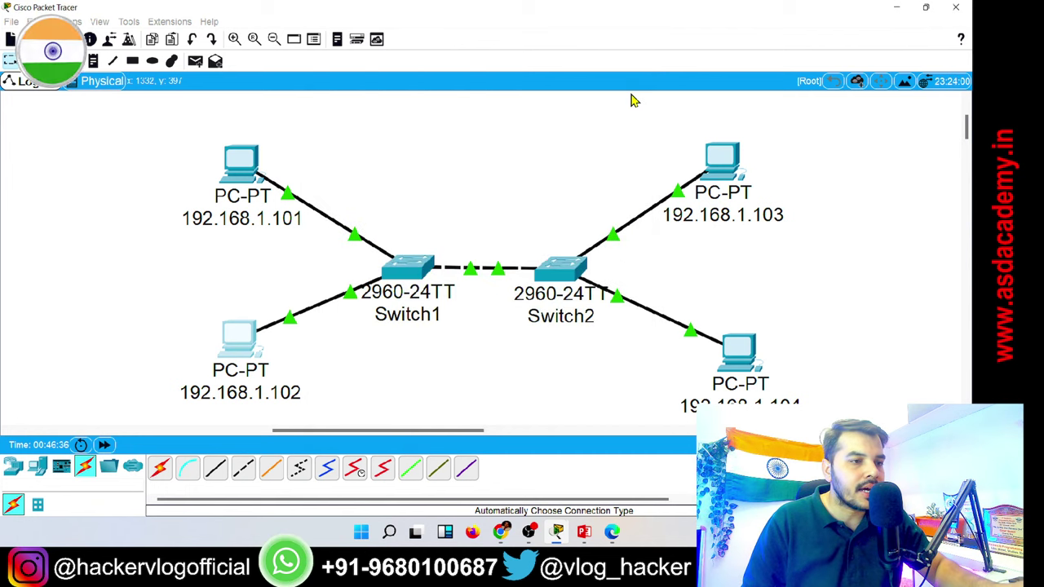
# Assign the PC labelled 192.168.1.103 that static IP address with subnet mask 255.255.255.0, then close its window.
pyautogui.click(721, 161)
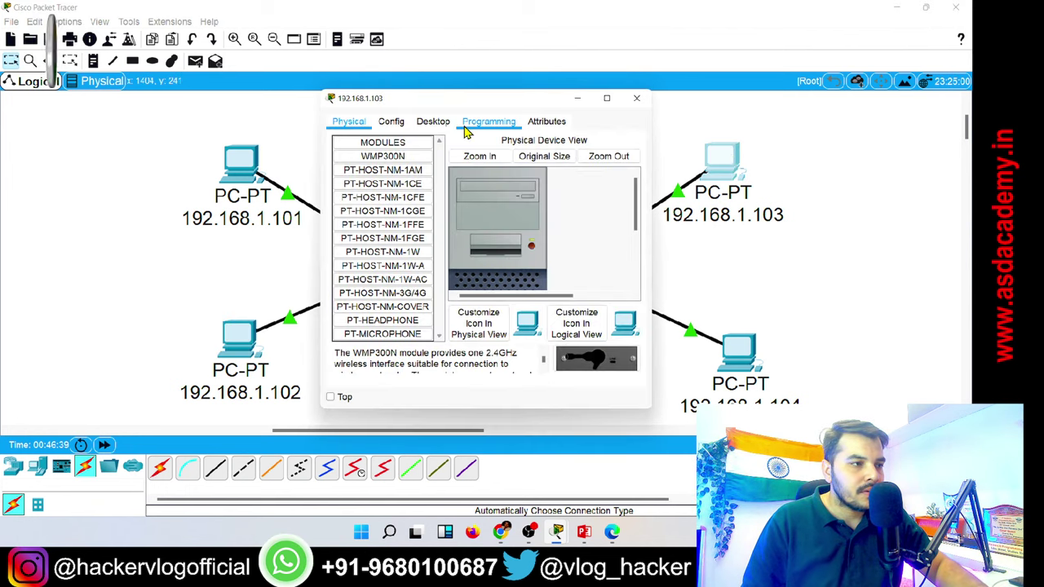
pyautogui.click(437, 122)
pyautogui.click(377, 179)
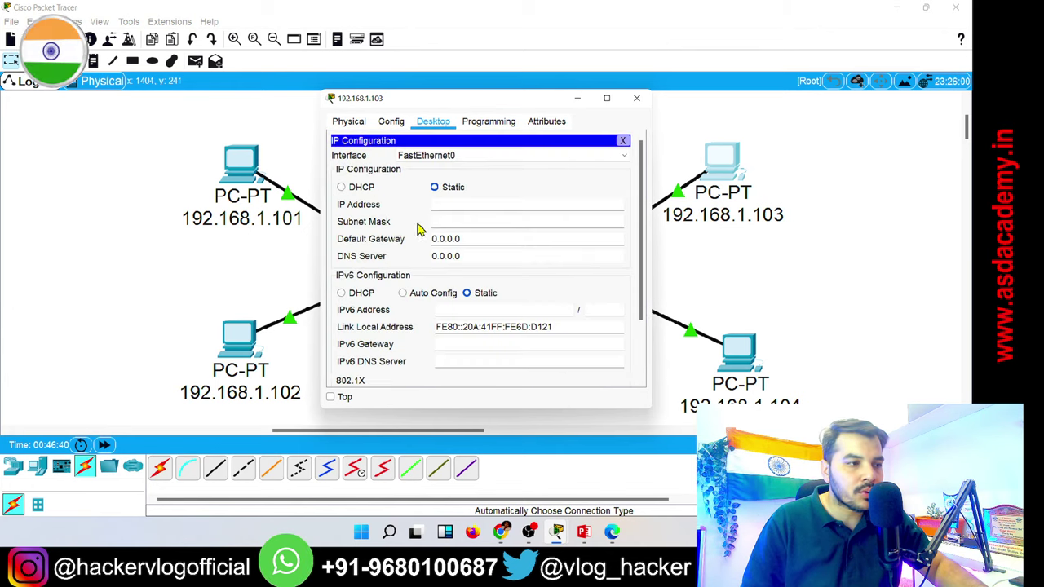
pyautogui.click(449, 205)
pyautogui.write('192')
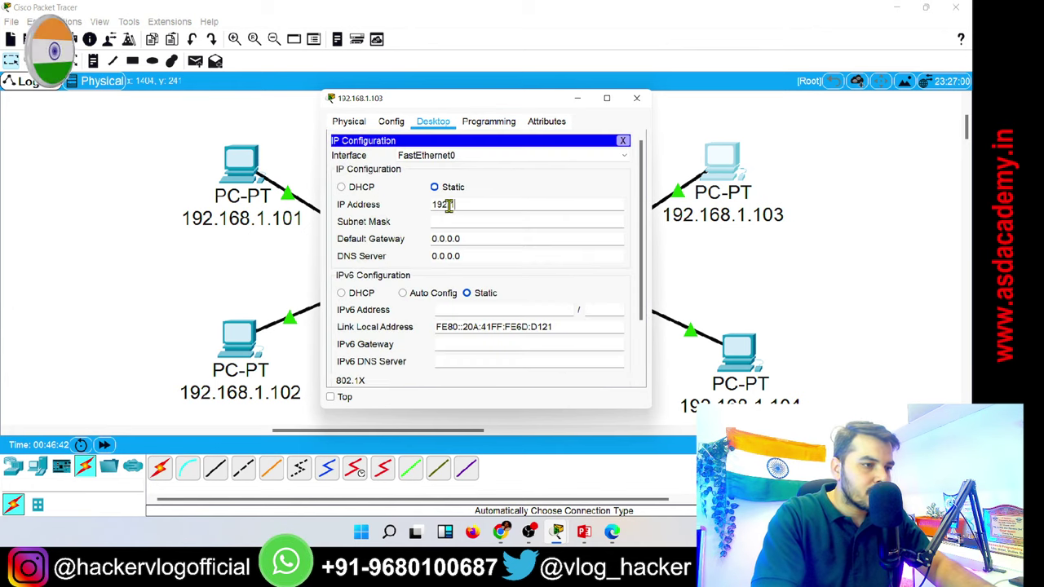
pyautogui.write('.168.1.10')
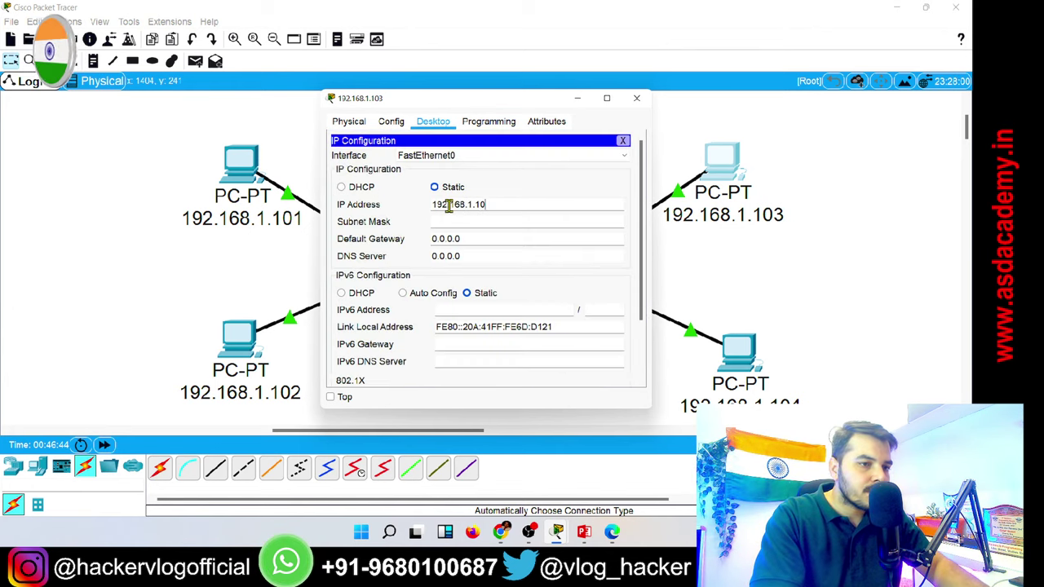
pyautogui.write('3')
pyautogui.press('Tab')
pyautogui.press('Tab')
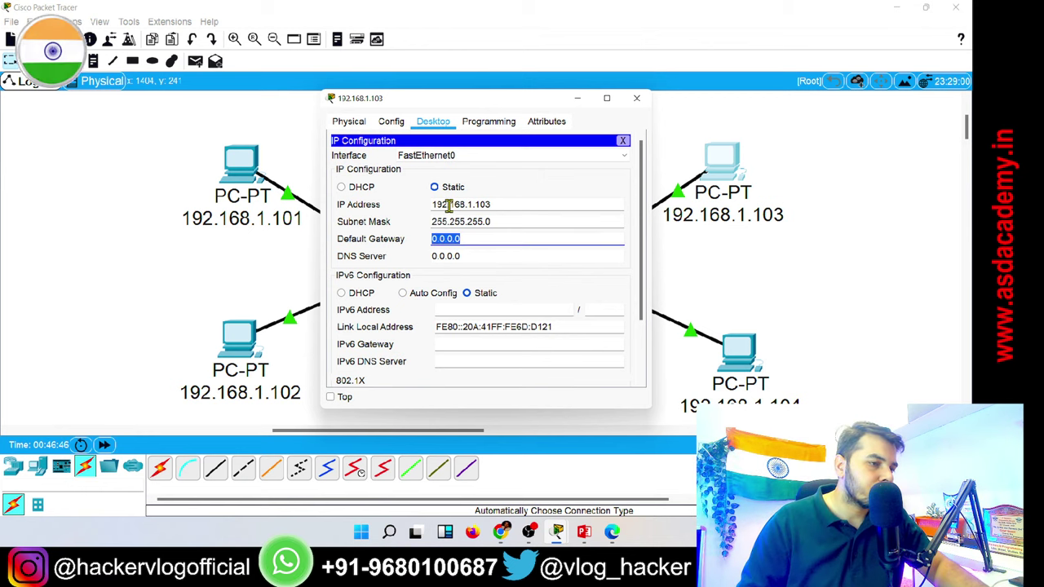
pyautogui.click(636, 98)
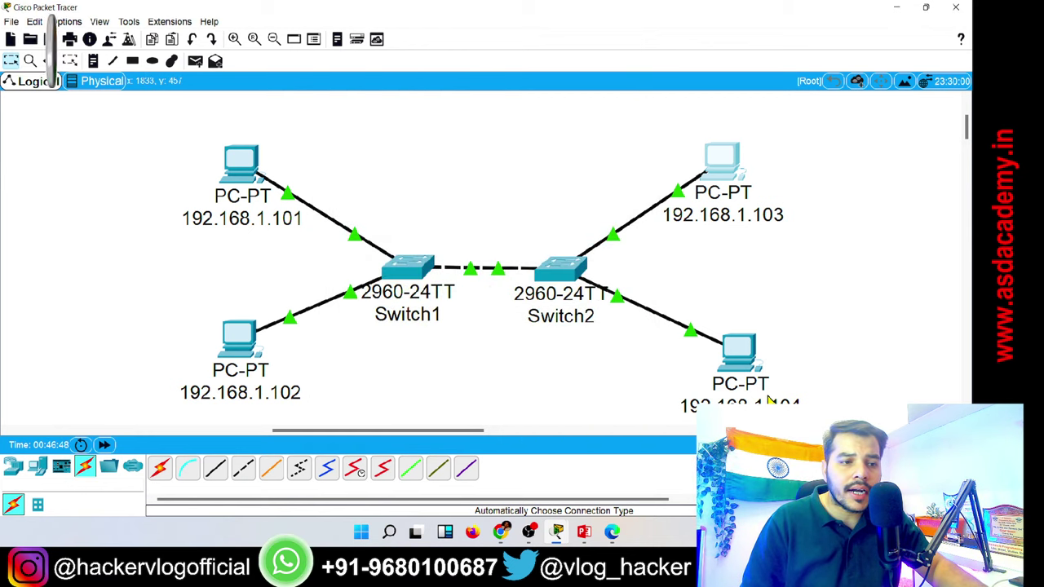
# Assign the PC labelled 192.168.1.104 that static IP address with subnet mask 255.255.255.0, then close its window.
pyautogui.click(742, 351)
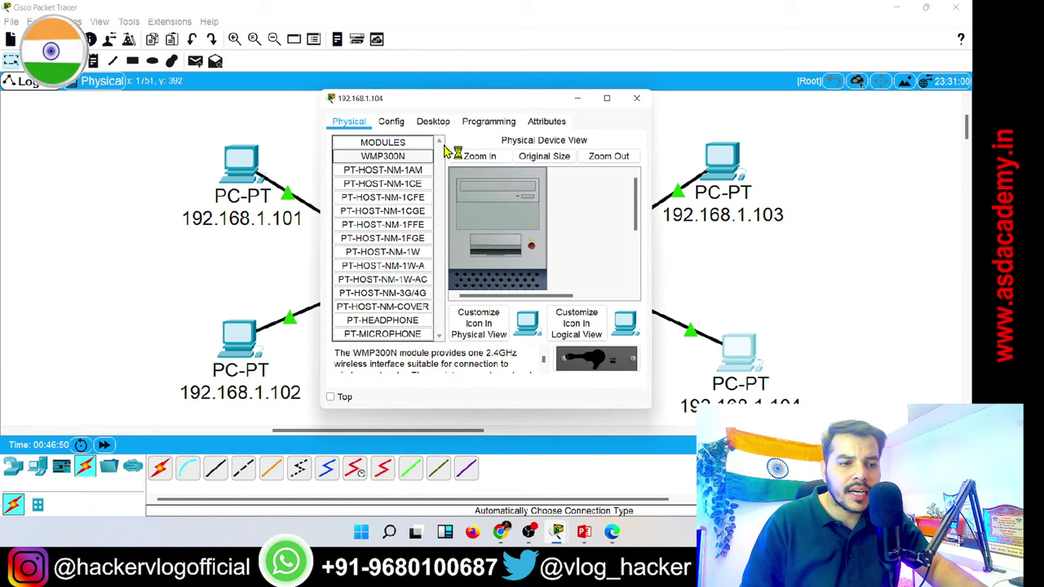
pyautogui.click(432, 121)
pyautogui.click(375, 189)
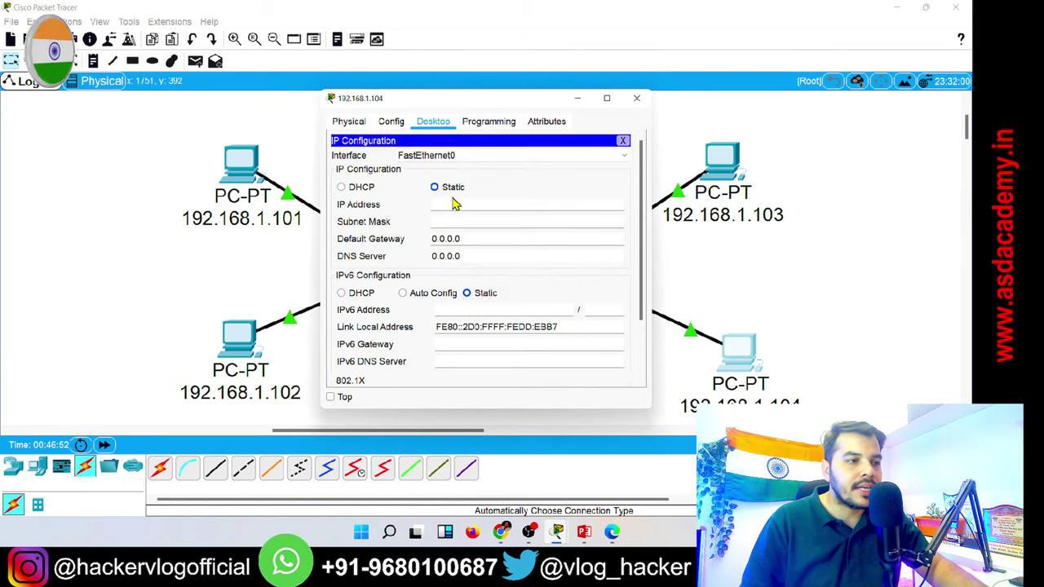
pyautogui.click(454, 204)
pyautogui.write('192.16')
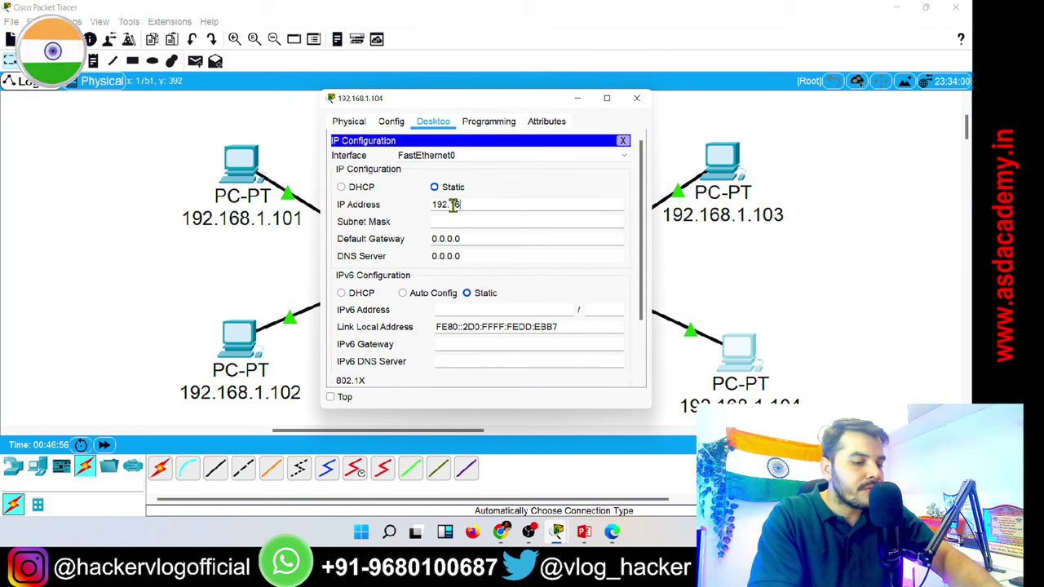
pyautogui.write('8.1.104')
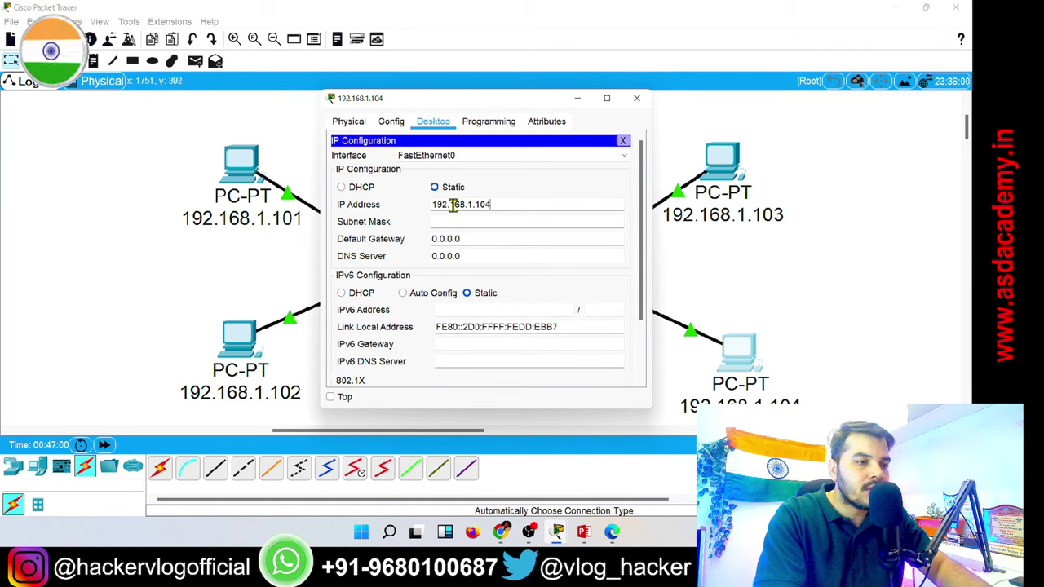
pyautogui.press('Tab')
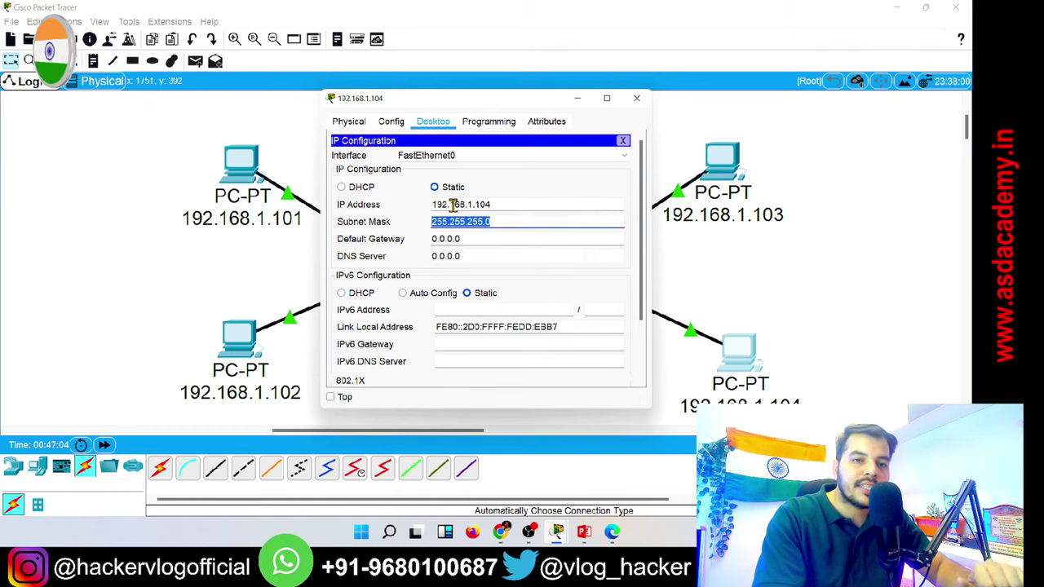
pyautogui.click(636, 98)
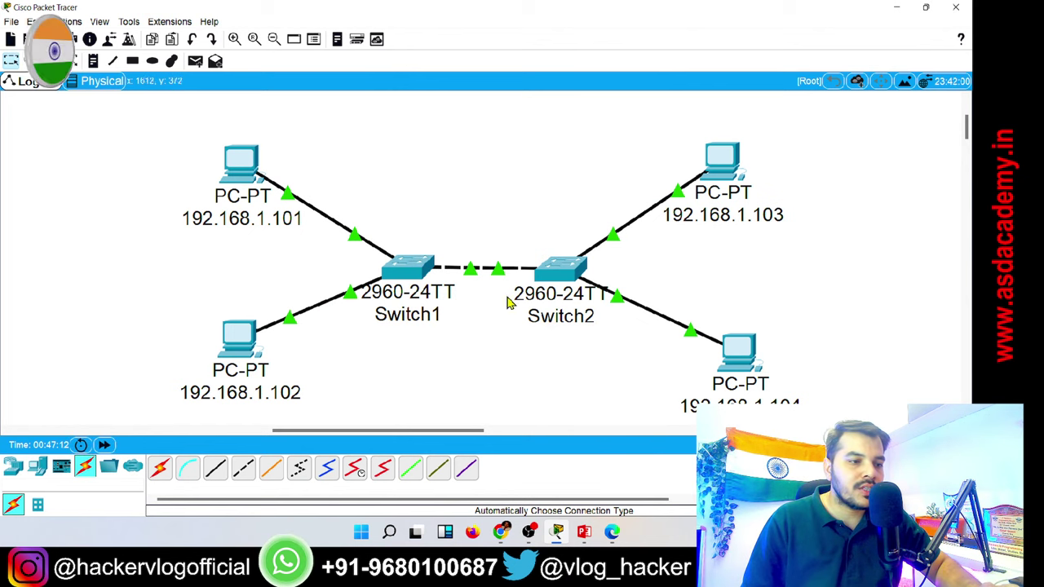
# Open the Command Prompt of the PC labelled 192.168.1.101.
pyautogui.moveTo(418, 272)
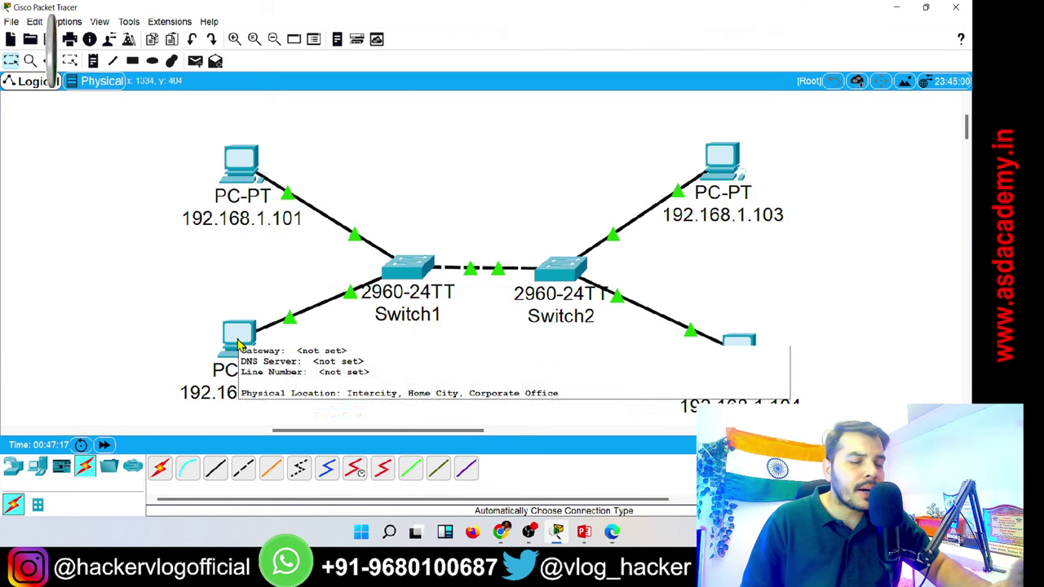
pyautogui.click(251, 158)
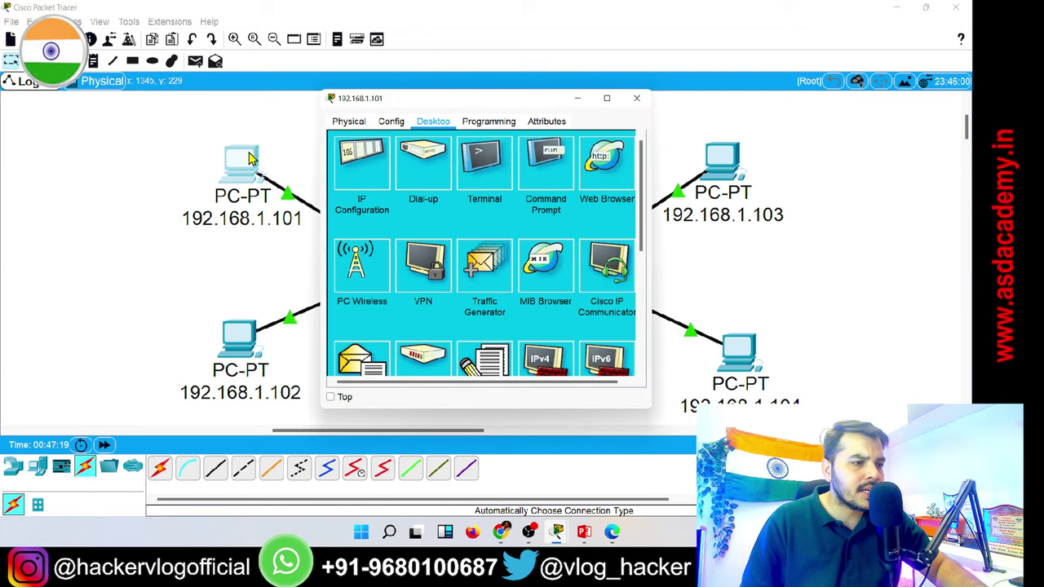
pyautogui.moveTo(542, 100); pyautogui.dragTo(87, 199)
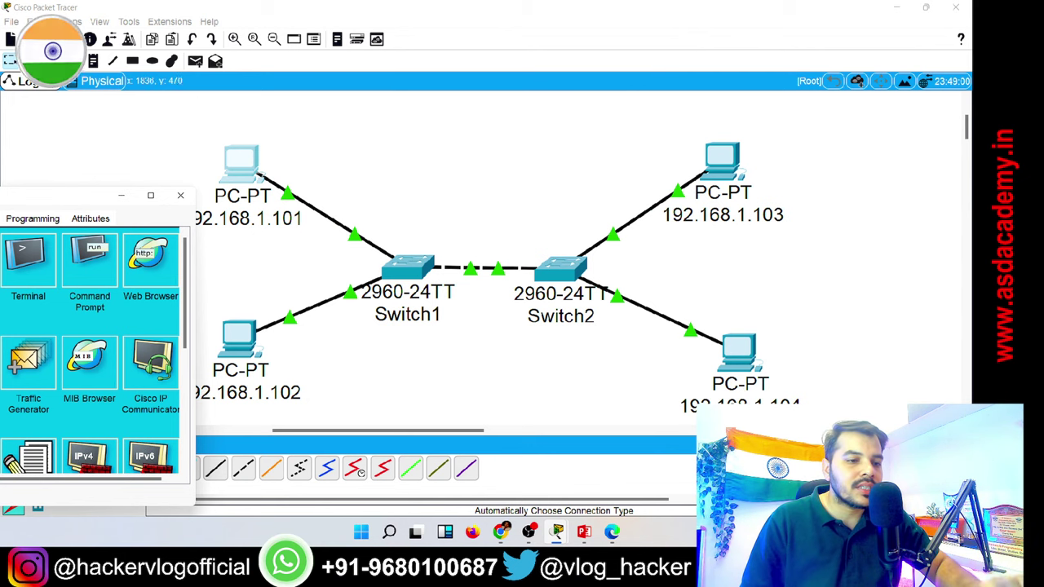
pyautogui.moveTo(61, 205); pyautogui.dragTo(485, 107)
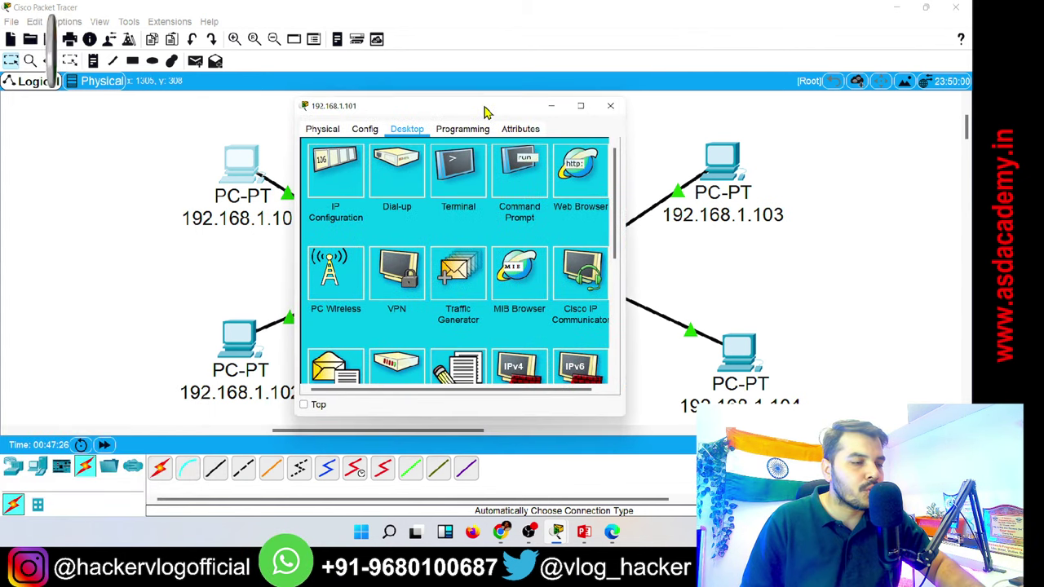
pyautogui.click(455, 183)
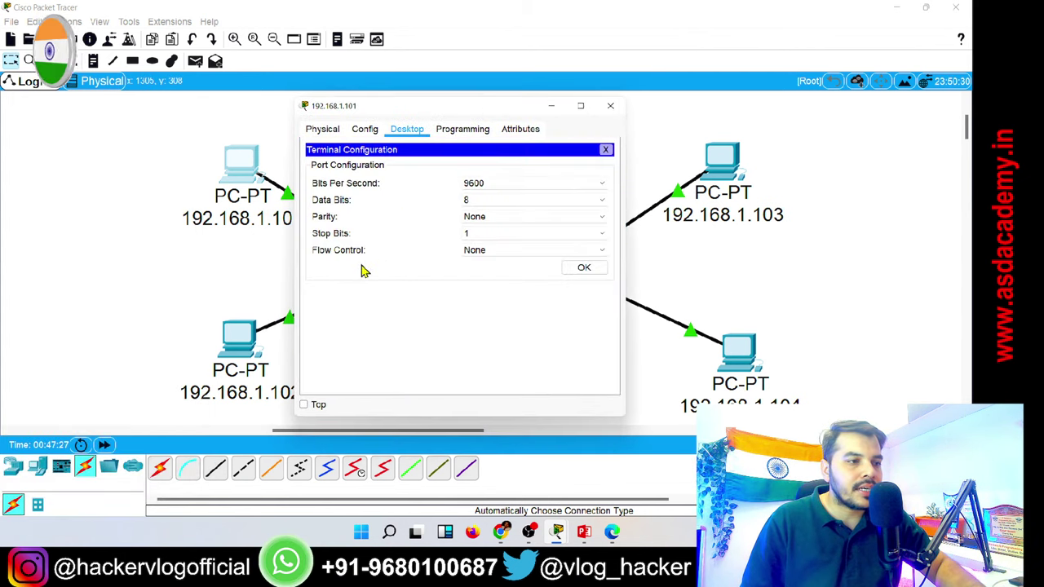
pyautogui.click(605, 150)
pyautogui.click(516, 173)
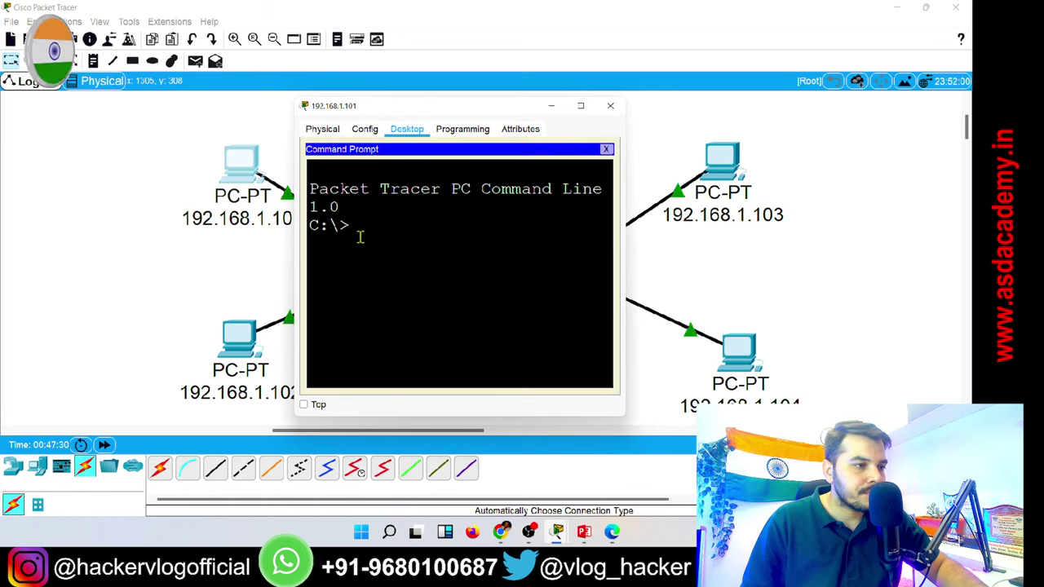
# Ping 192.168.1.104 from this PC, review the sent and received packet statistics, then close the PC's window.
pyautogui.write('pin')
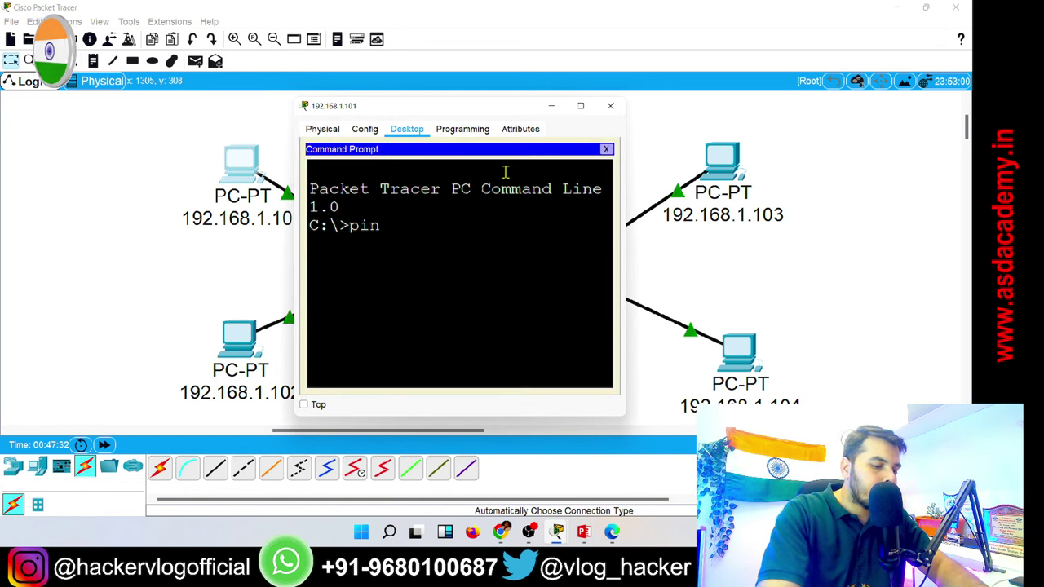
pyautogui.write('g 192.168.')
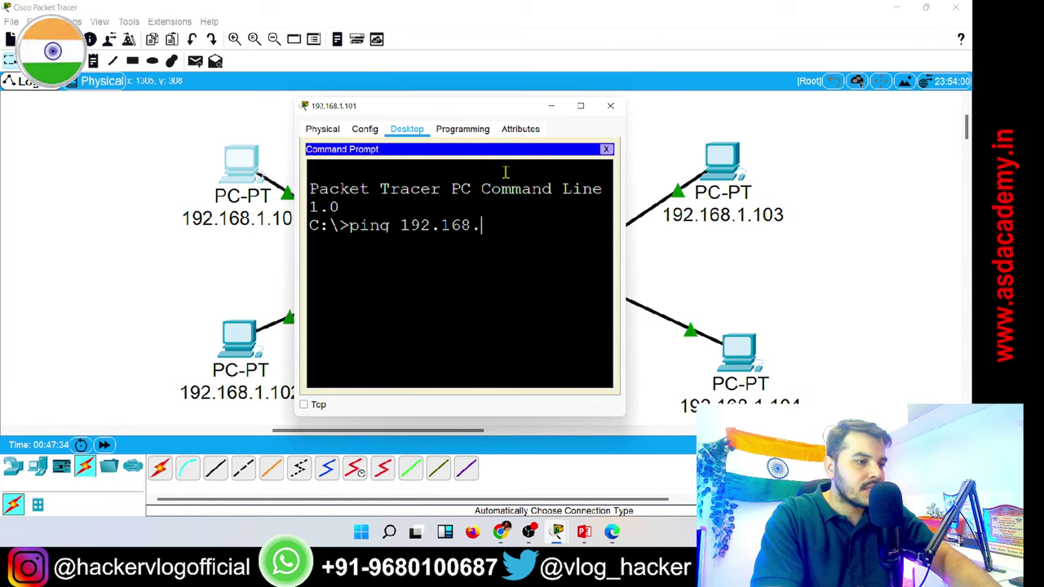
pyautogui.write('1.104')
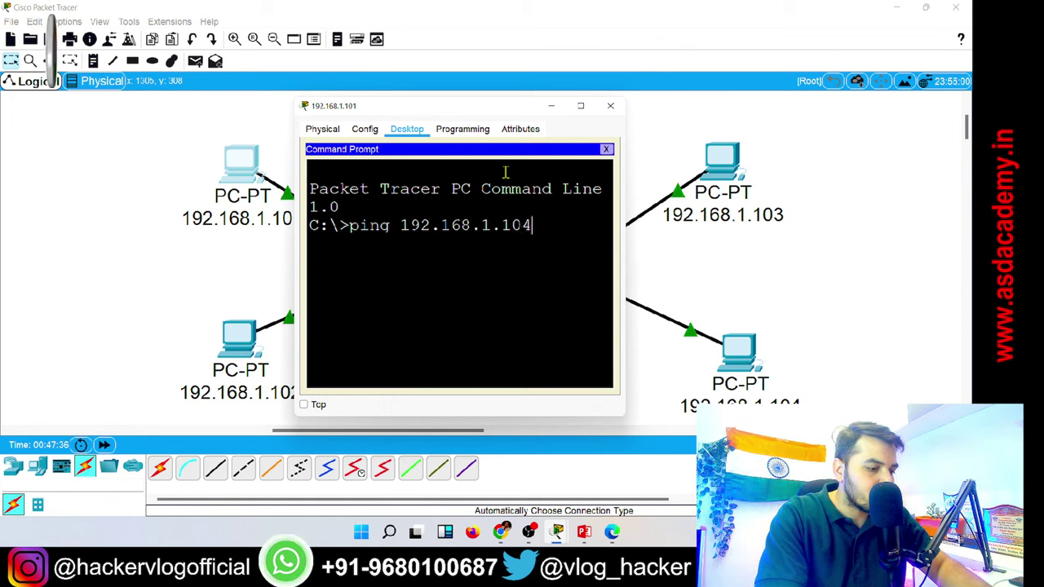
pyautogui.press('Return')
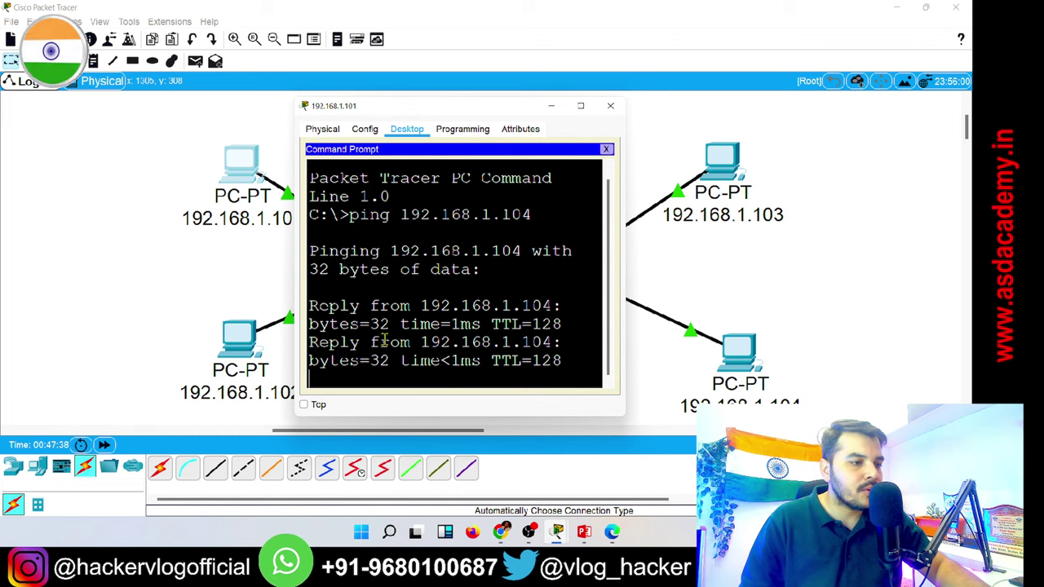
pyautogui.moveTo(312, 273); pyautogui.dragTo(434, 251)
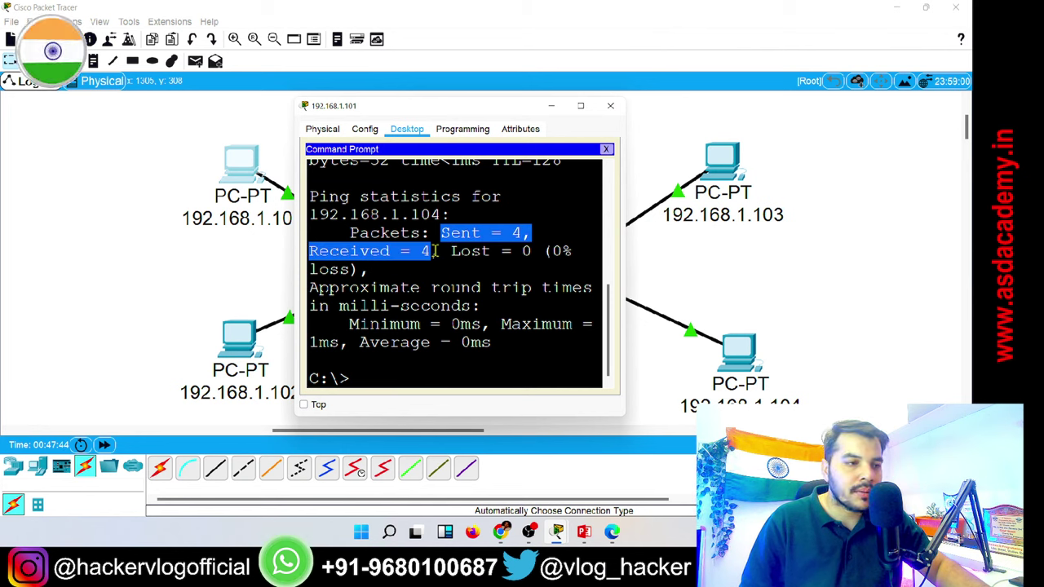
pyautogui.click(610, 105)
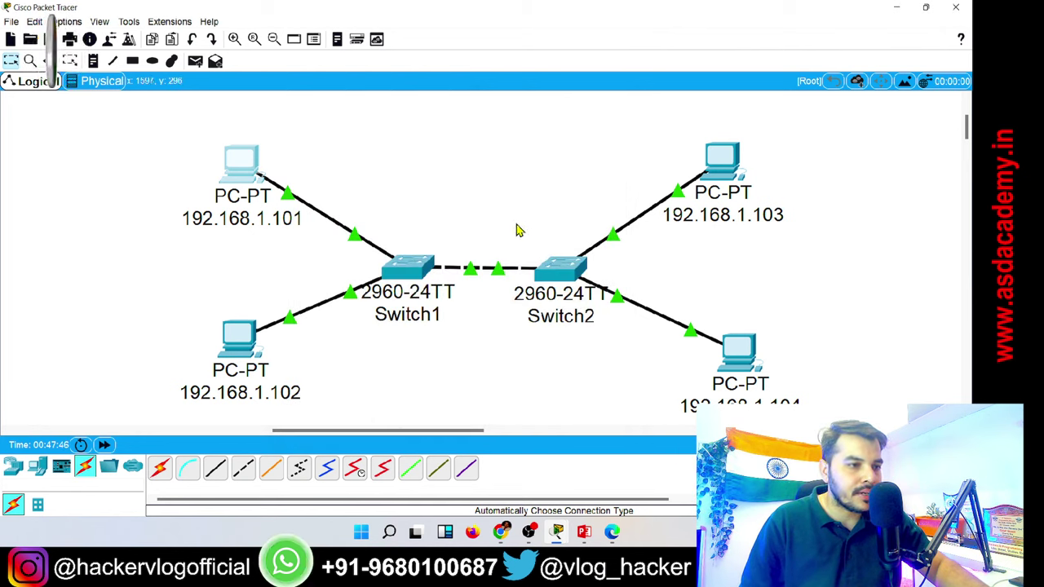
# Add a workspace note reading "Basic Configuration:" beside the PC labelled 192.168.1.101.
pyautogui.click(410, 269)
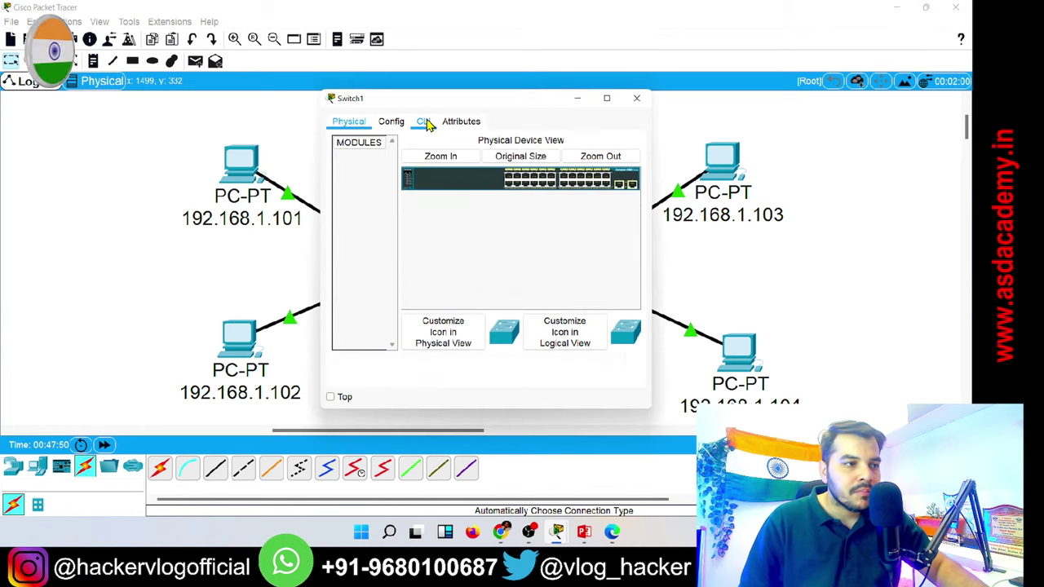
pyautogui.click(78, 157)
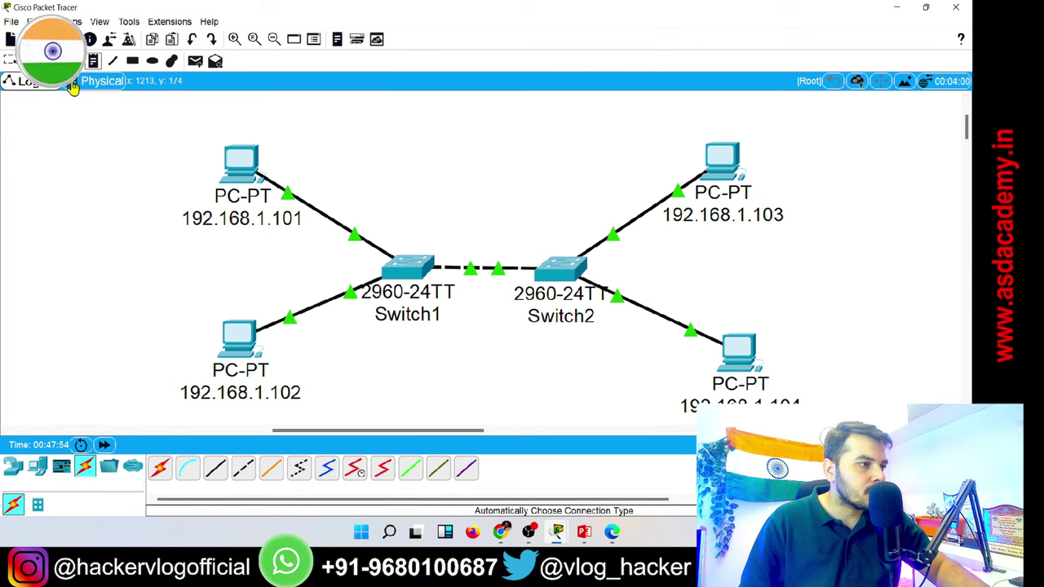
pyautogui.click(19, 124)
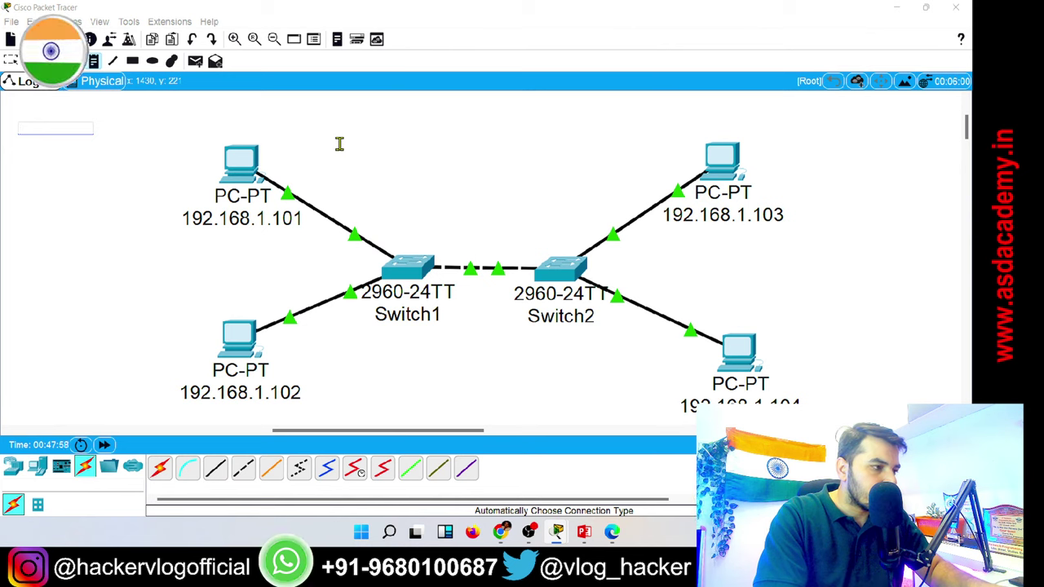
pyautogui.write('Basic')
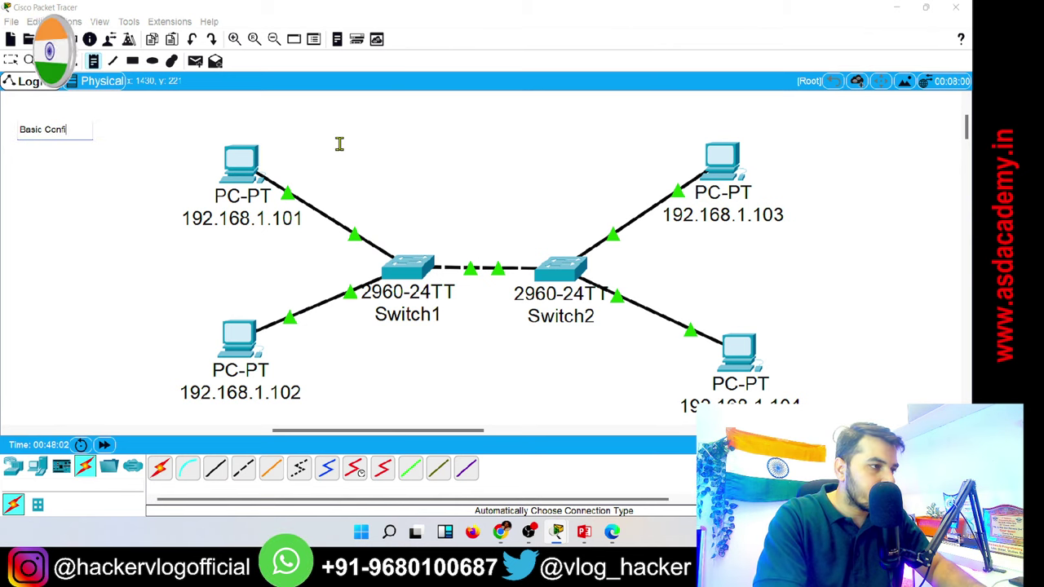
pyautogui.write(' Configuration')
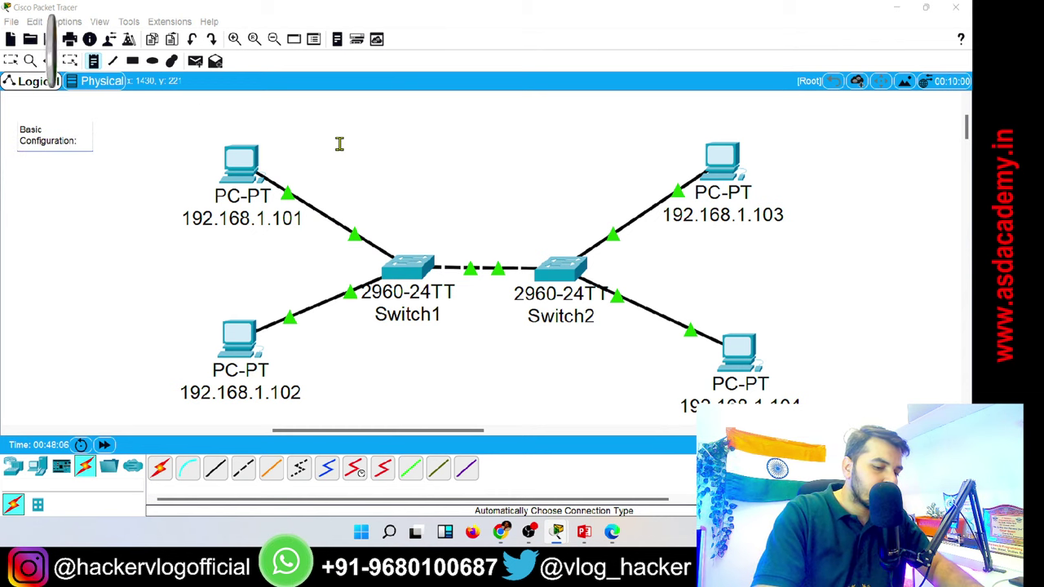
pyautogui.click(77, 165)
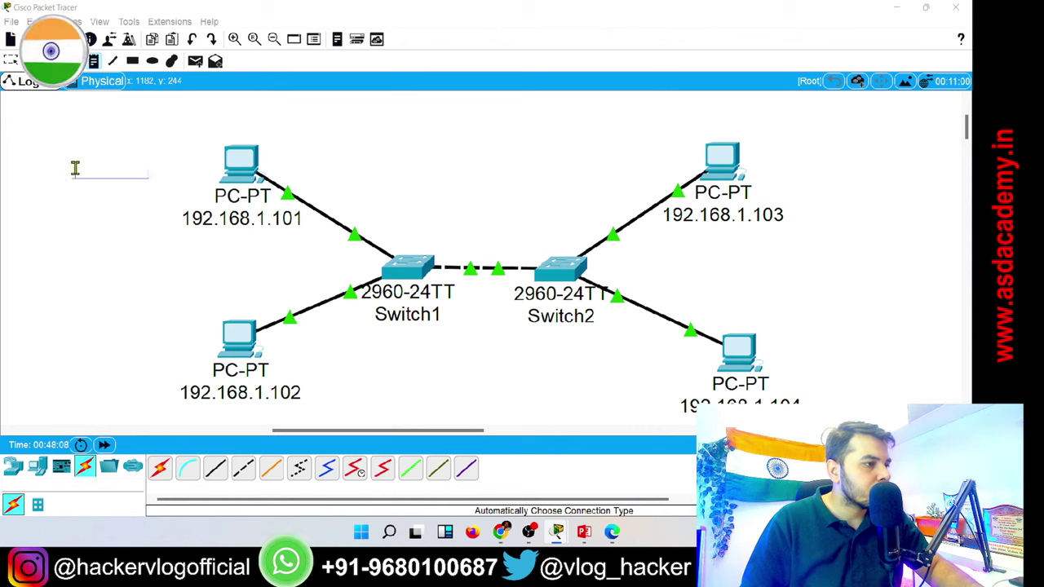
pyautogui.click(28, 190)
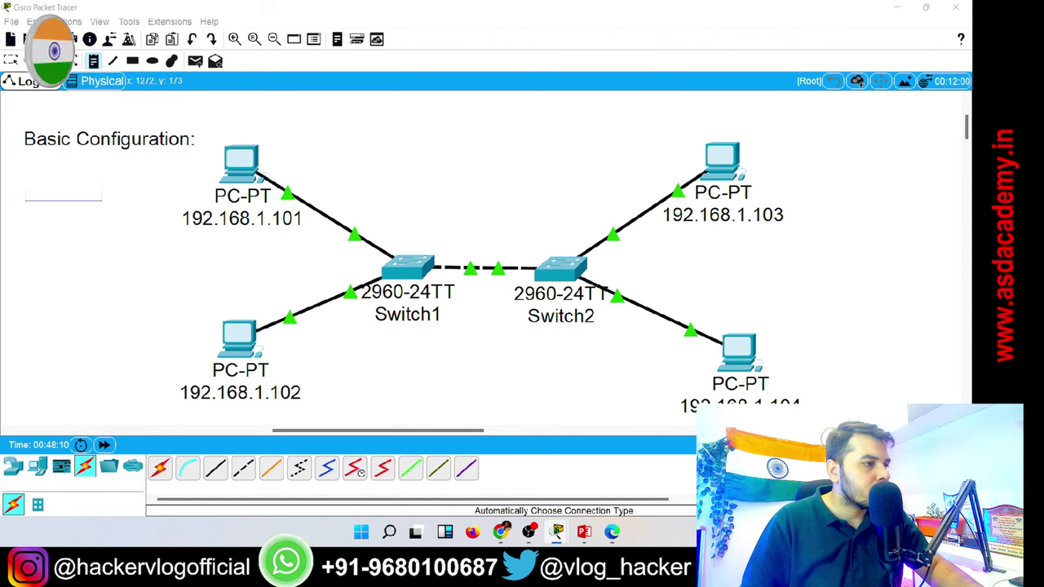
# Move the "Basic Configuration:" note up and left into the workspace's upper-left corner, above the PC labelled 192.168.1.101.
pyautogui.click(10, 62)
pyautogui.moveTo(112, 147); pyautogui.dragTo(101, 134)
pyautogui.click(91, 179)
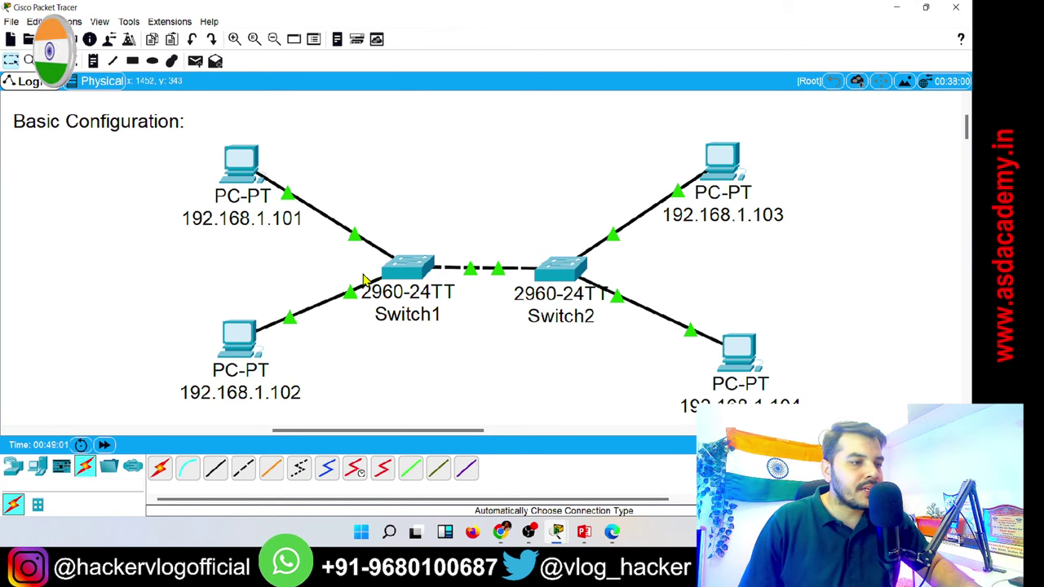
# Open Switch1's command line interface in a maximized window and start the session to get the user prompt.
pyautogui.click(402, 272)
pyautogui.click(423, 121)
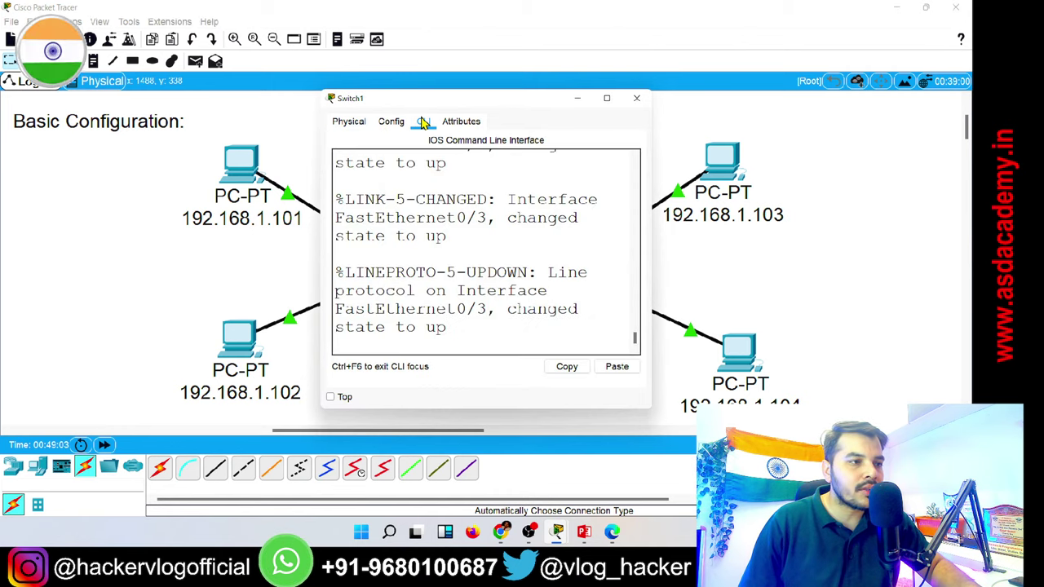
pyautogui.click(607, 98)
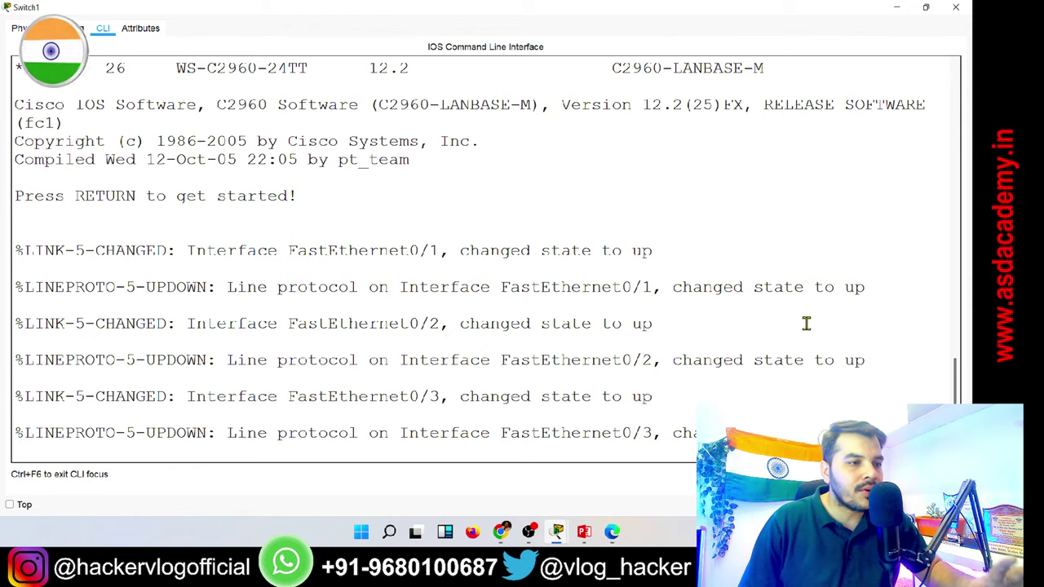
pyautogui.moveTo(954, 385); pyautogui.dragTo(954, 412)
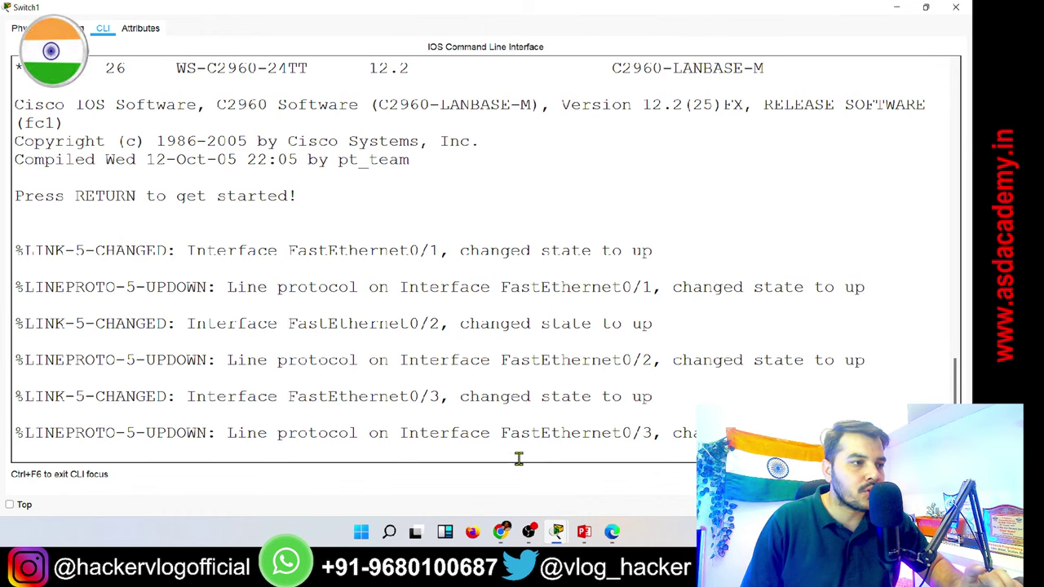
pyautogui.press('Return')
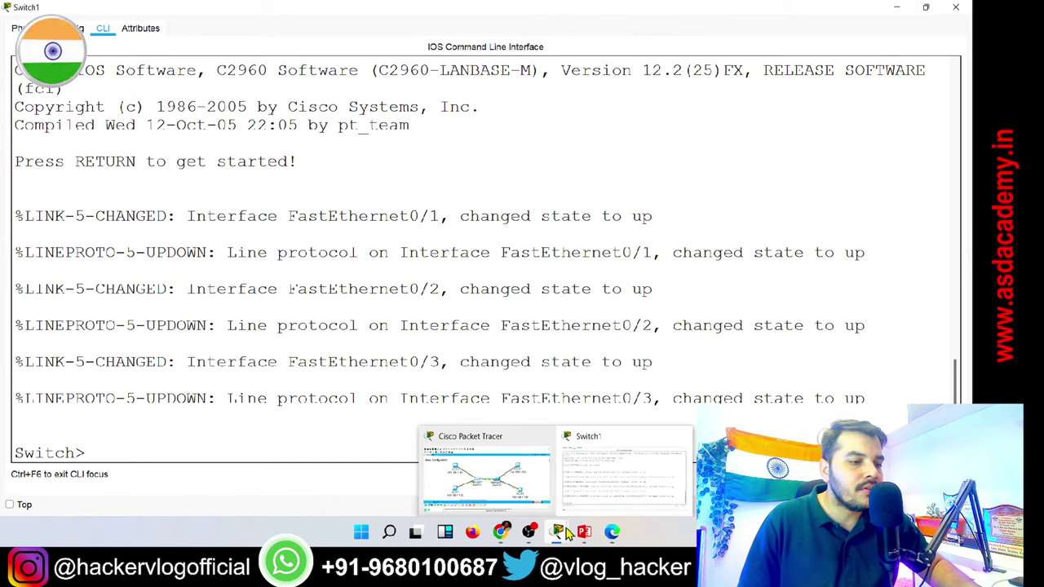
# Switch to the Networking Workshop presentation in PowerPoint and examine the User EXEC mode entry on the Router Configuration Modes slide.
pyautogui.moveTo(584, 532)
pyautogui.click(604, 473)
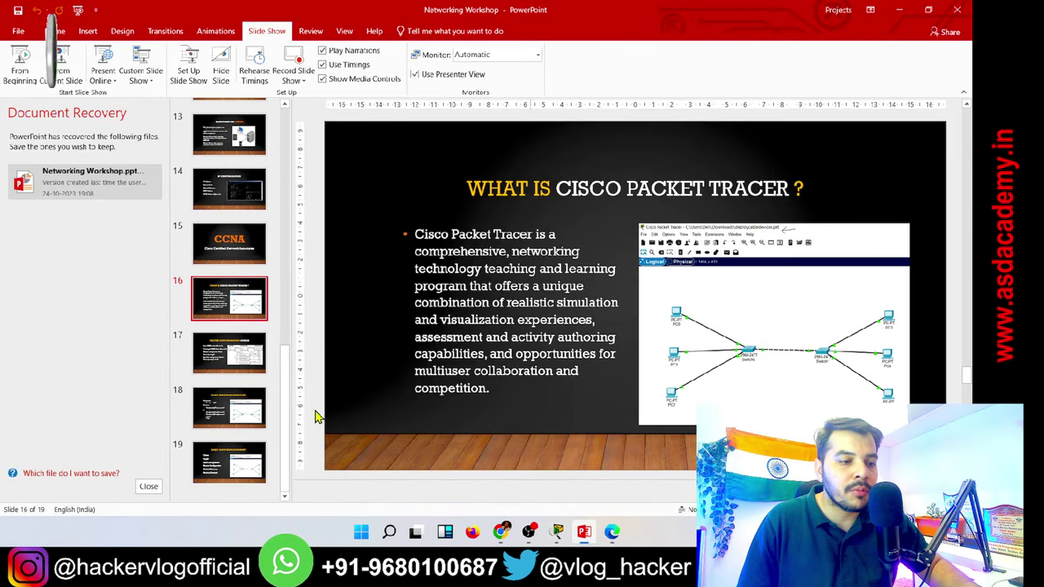
pyautogui.click(211, 349)
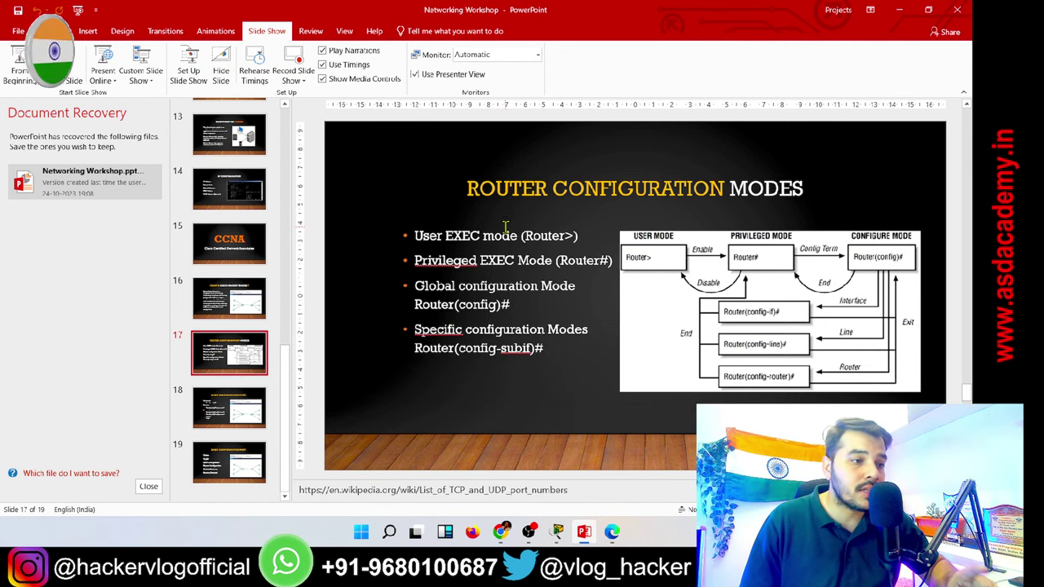
pyautogui.click(416, 236)
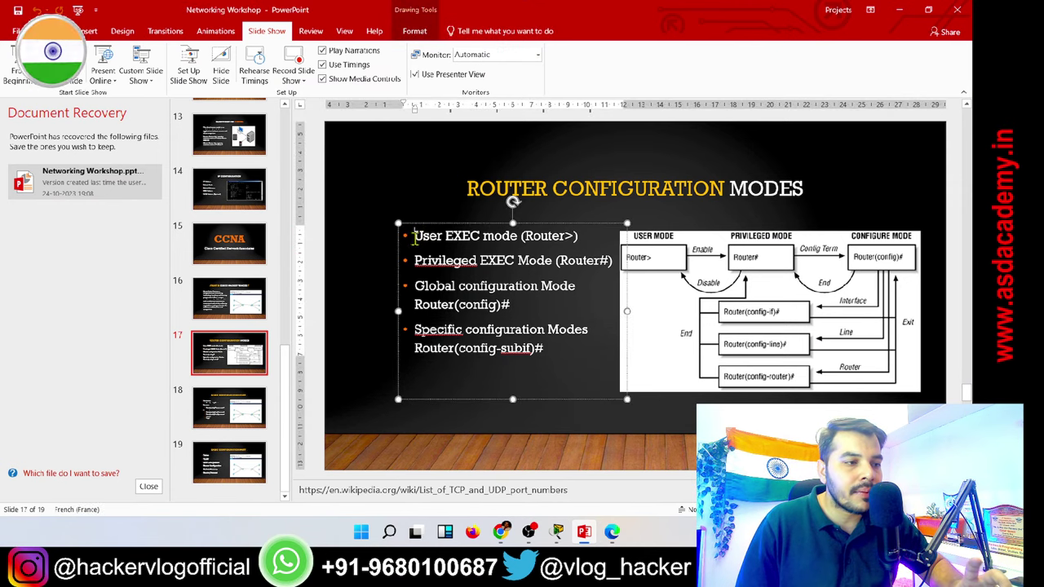
pyautogui.moveTo(416, 236); pyautogui.dragTo(512, 236)
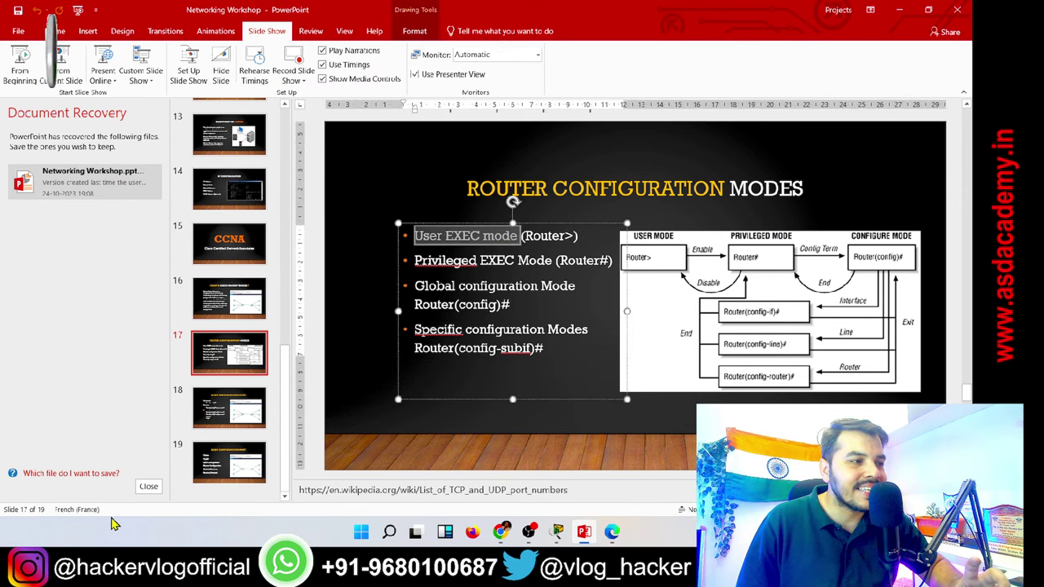
pyautogui.click(148, 486)
pyautogui.click(446, 237)
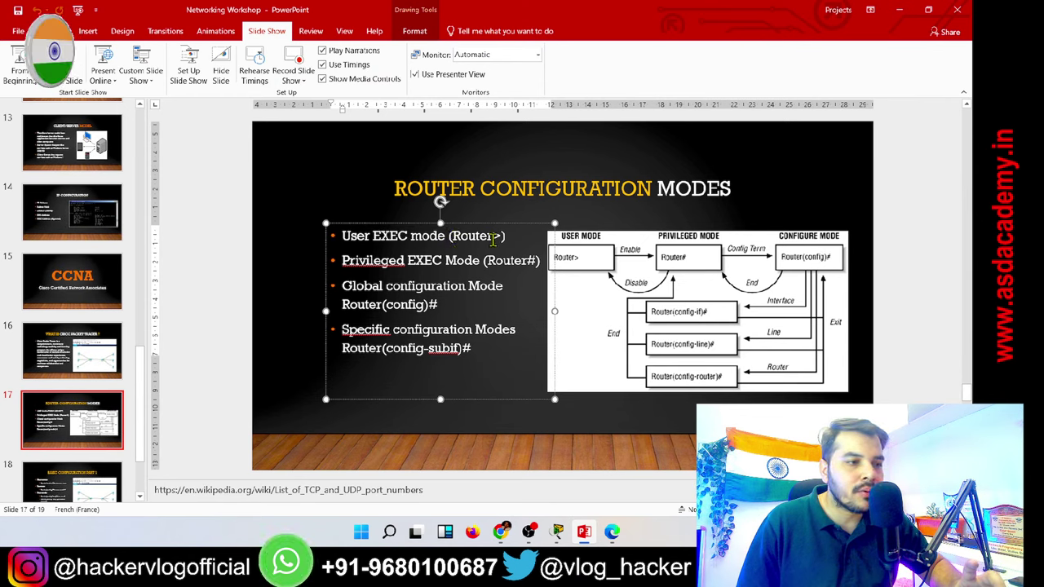
pyautogui.moveTo(491, 237); pyautogui.dragTo(502, 236)
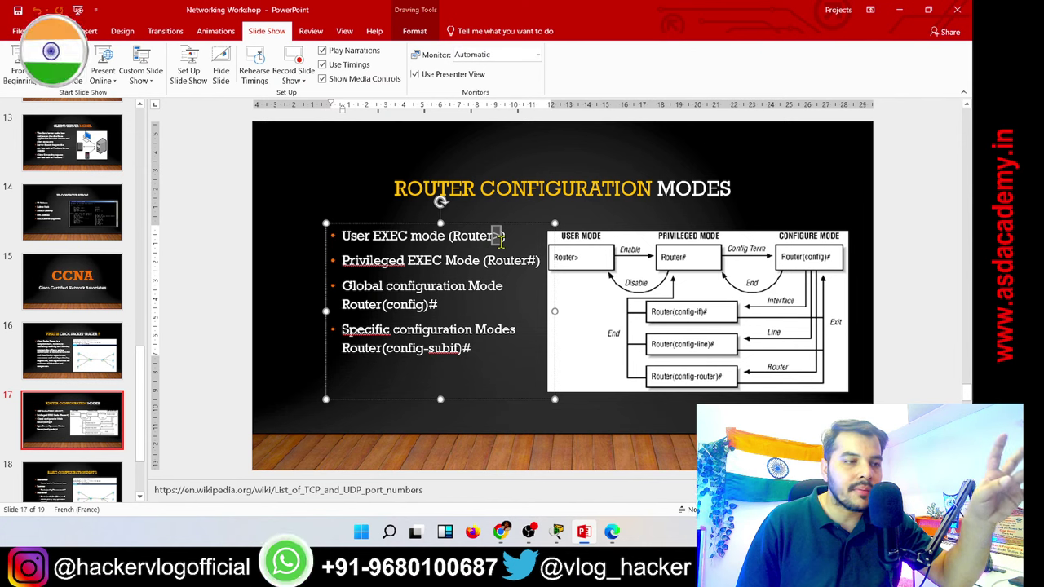
pyautogui.moveTo(503, 247)
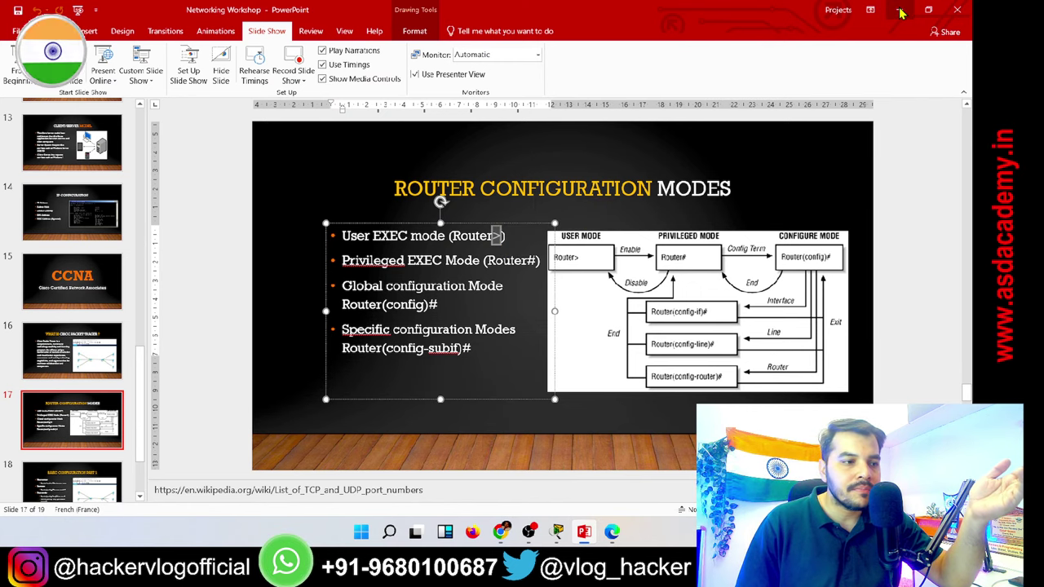
# Return to Switch1's command line in Packet Tracer, run show privilege, and highlight the reported privilege level.
pyautogui.hotkey('alt', 'Tab')
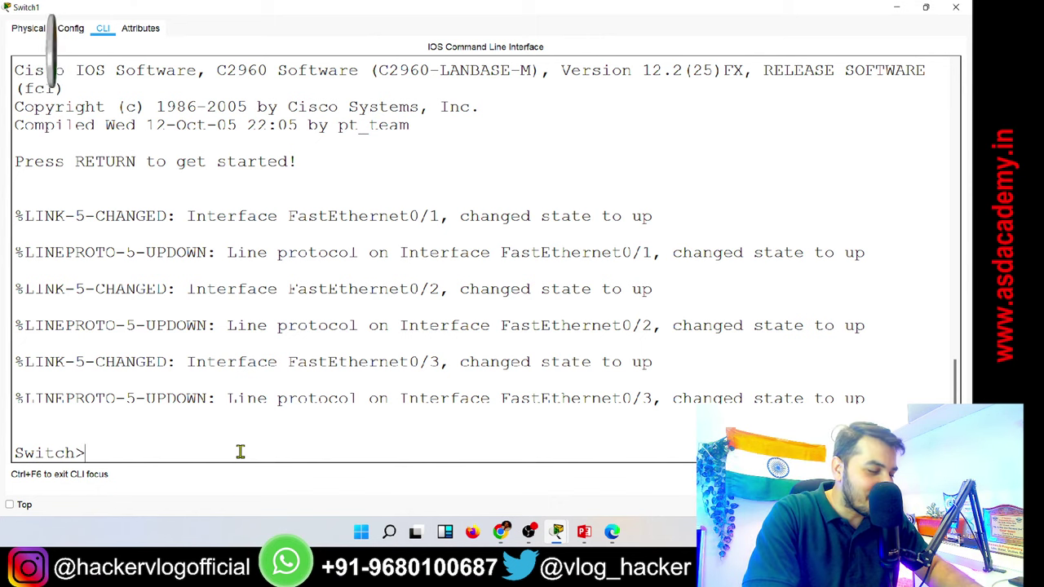
pyautogui.write('e')
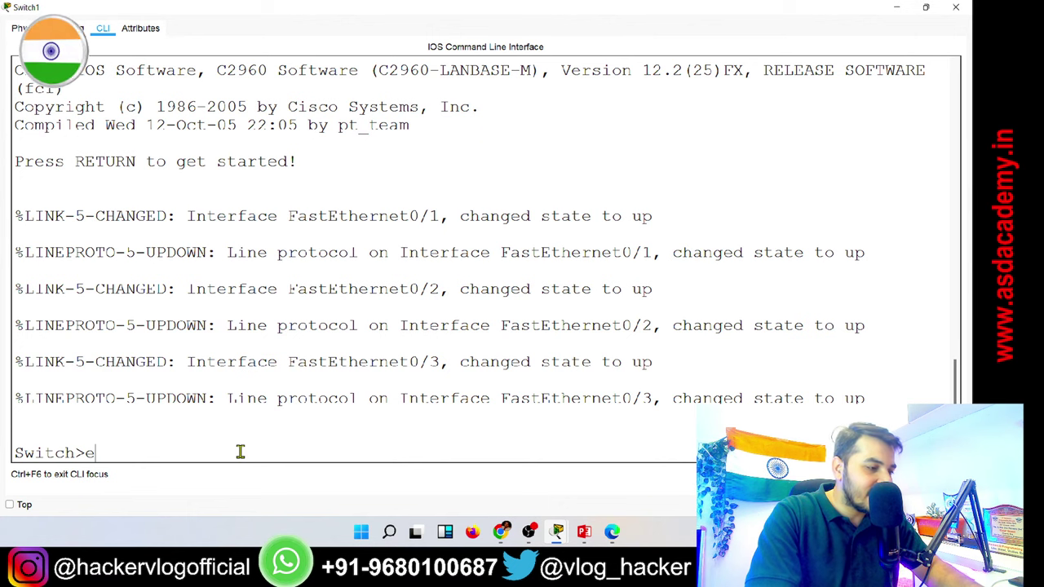
pyautogui.press('BackSpace')
pyautogui.write('show ')
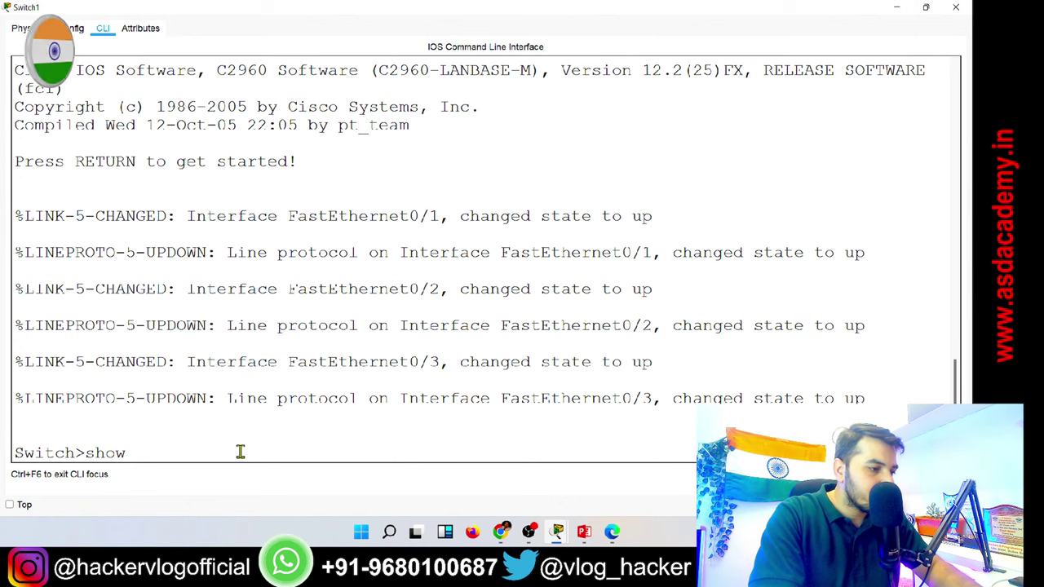
pyautogui.write('pri')
pyautogui.press('Tab')
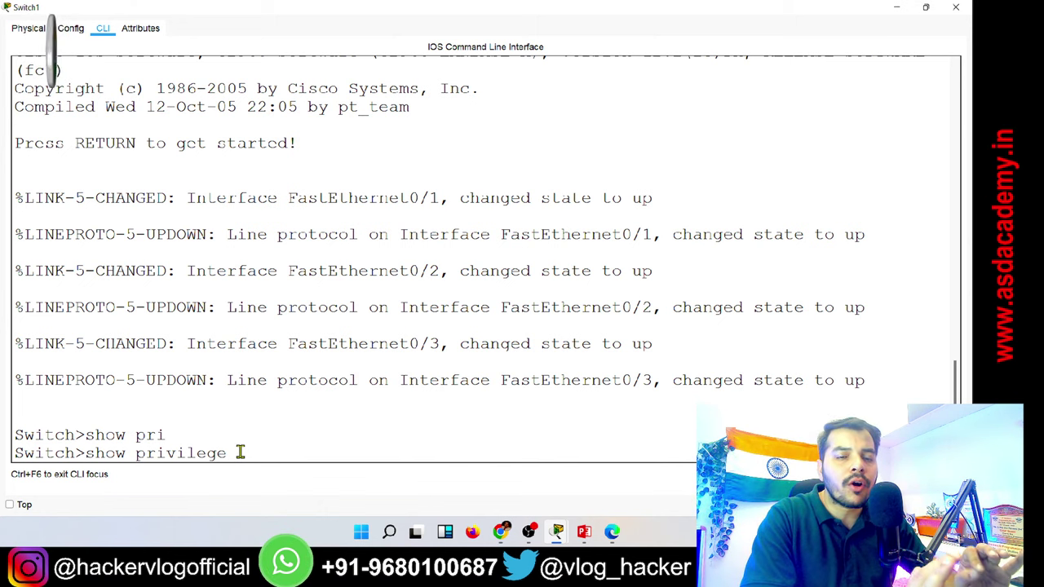
pyautogui.press('Return')
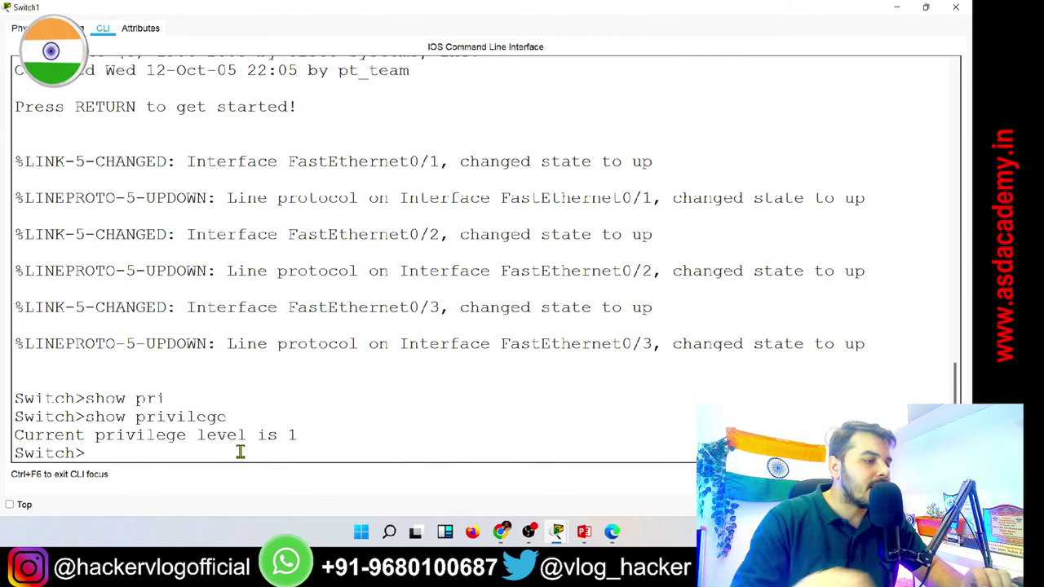
pyautogui.moveTo(15, 435); pyautogui.dragTo(300, 440)
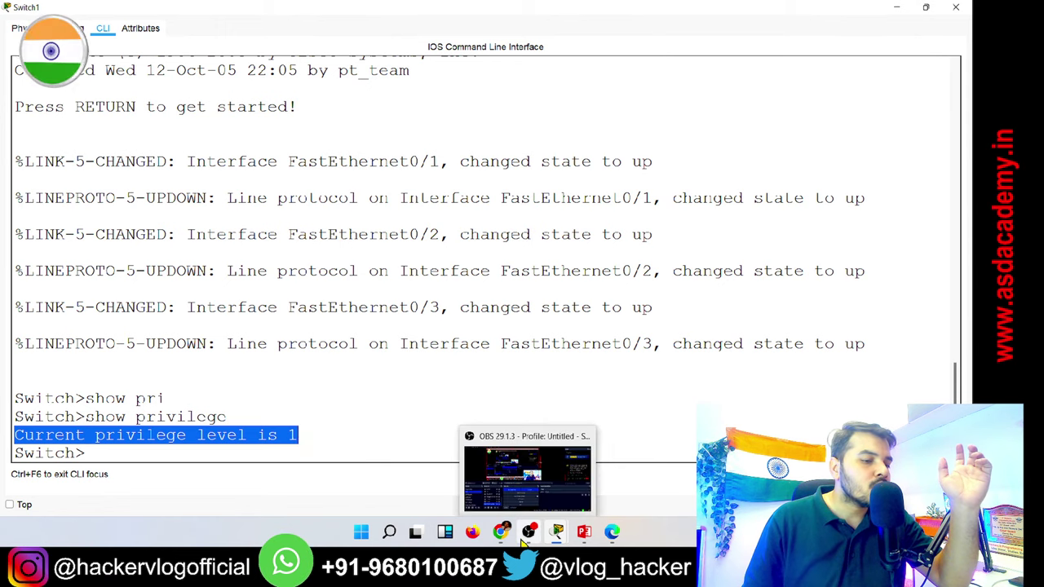
# In the main topology workspace, add a note reading ">Show Privi" and align it directly beneath the "Basic Configuration:" note.
pyautogui.moveTo(560, 538)
pyautogui.click(512, 492)
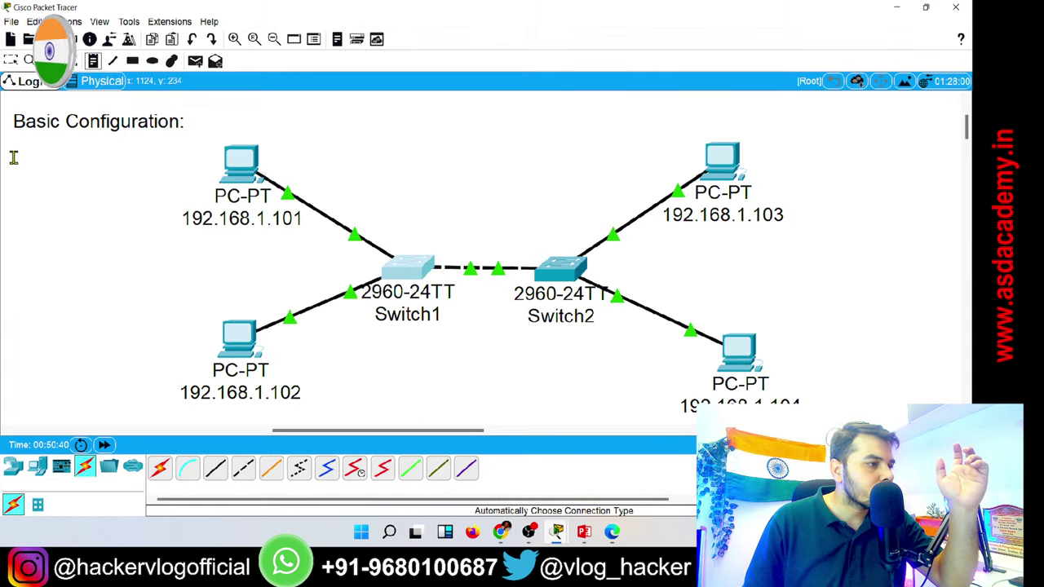
pyautogui.click(14, 159)
pyautogui.write('Show ')
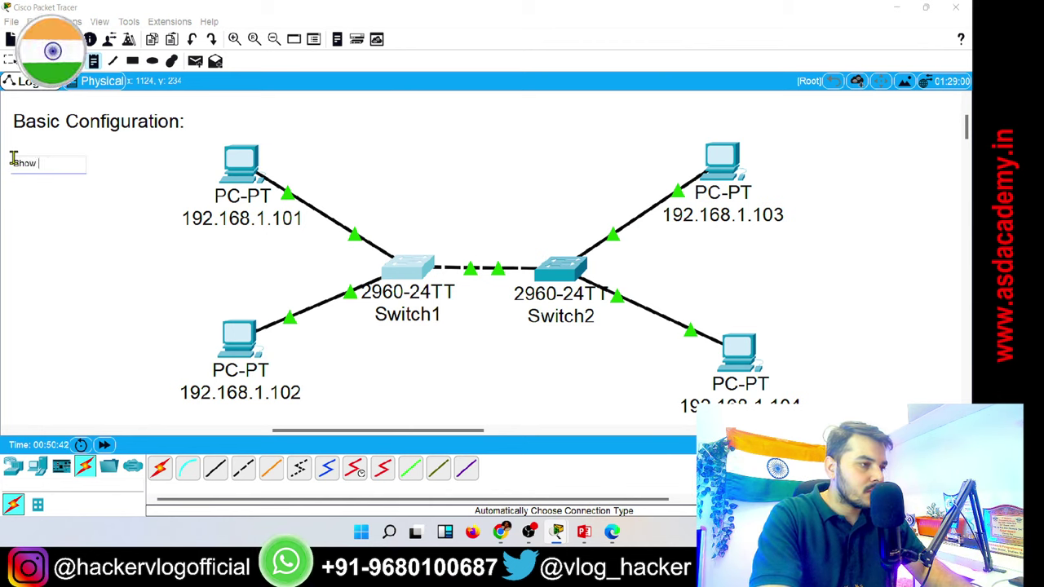
pyautogui.write('Privi')
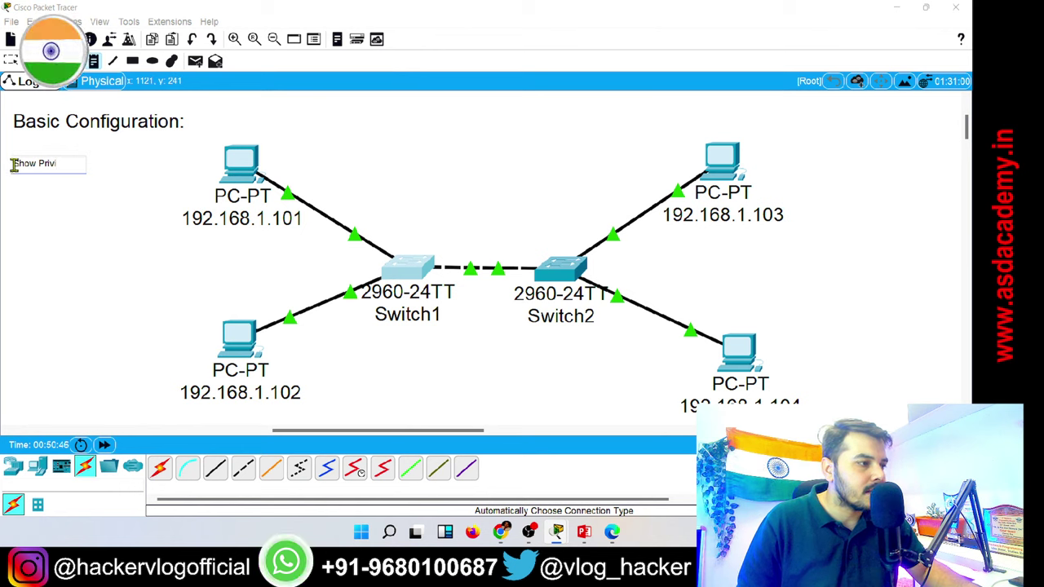
pyautogui.press('Home')
pyautogui.write('>')
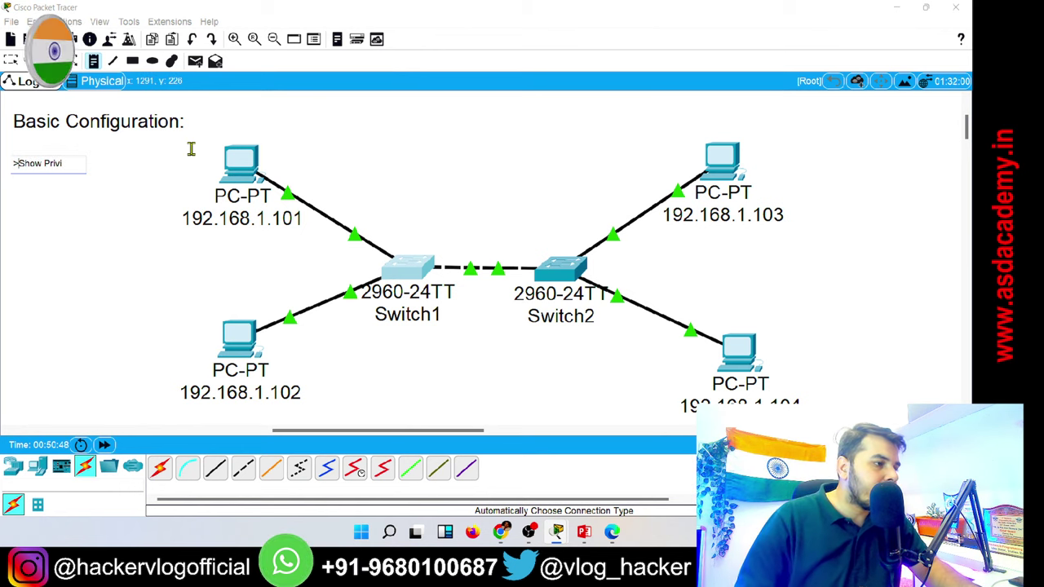
pyautogui.click(200, 203)
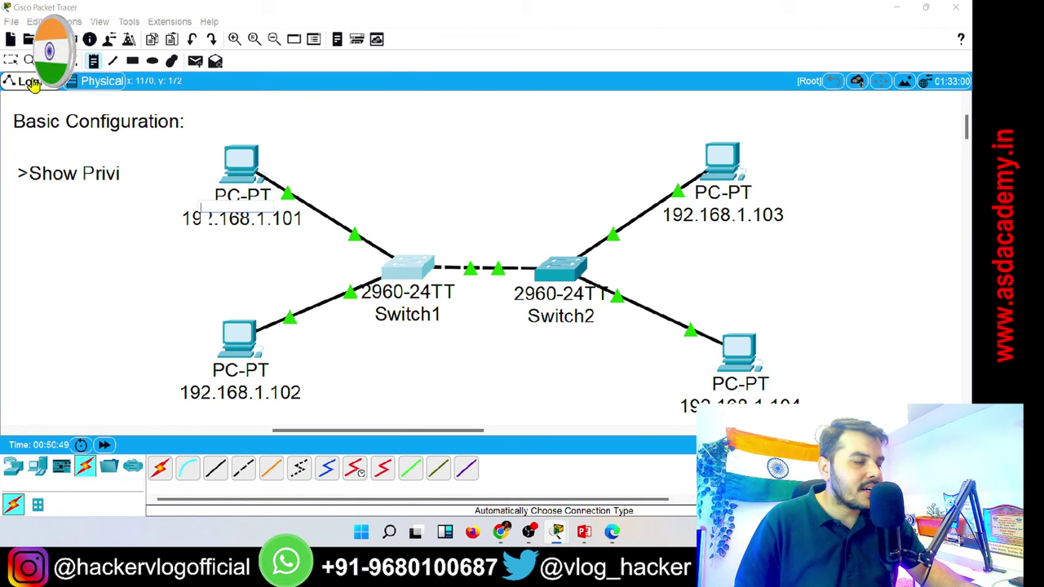
pyautogui.moveTo(58, 180); pyautogui.dragTo(56, 170)
pyautogui.click(56, 203)
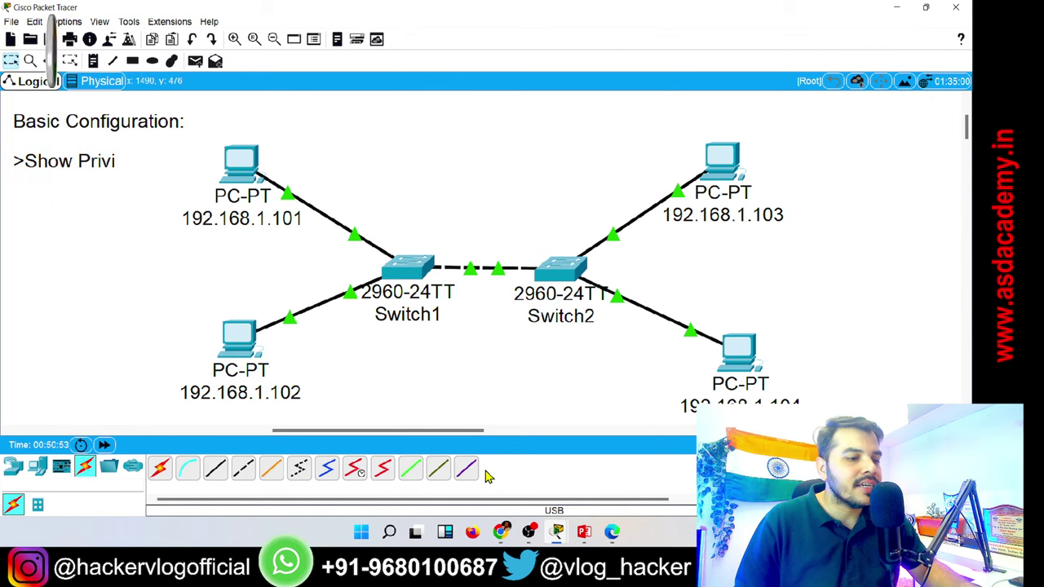
# Return to Switch1's command line in Packet Tracer and highlight the privilege level line in the show privilege output.
pyautogui.moveTo(556, 532)
pyautogui.click(600, 486)
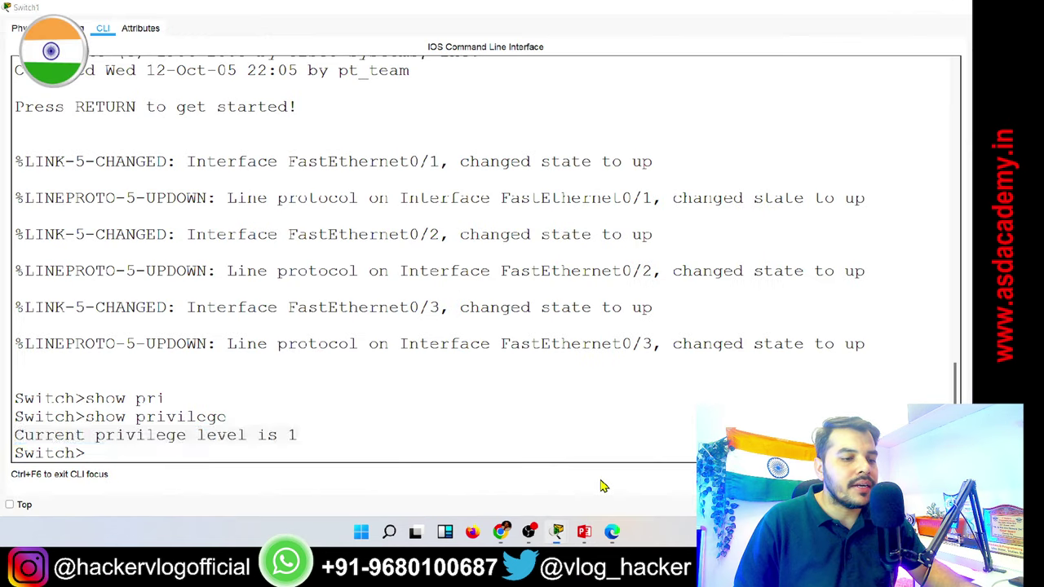
pyautogui.tripleClick(151, 432)
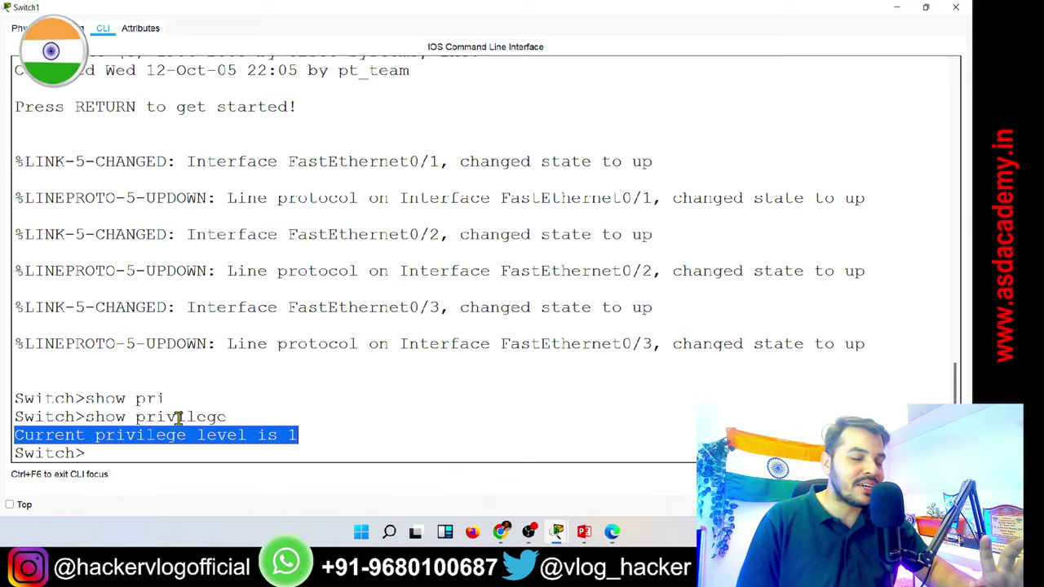
pyautogui.click(190, 451)
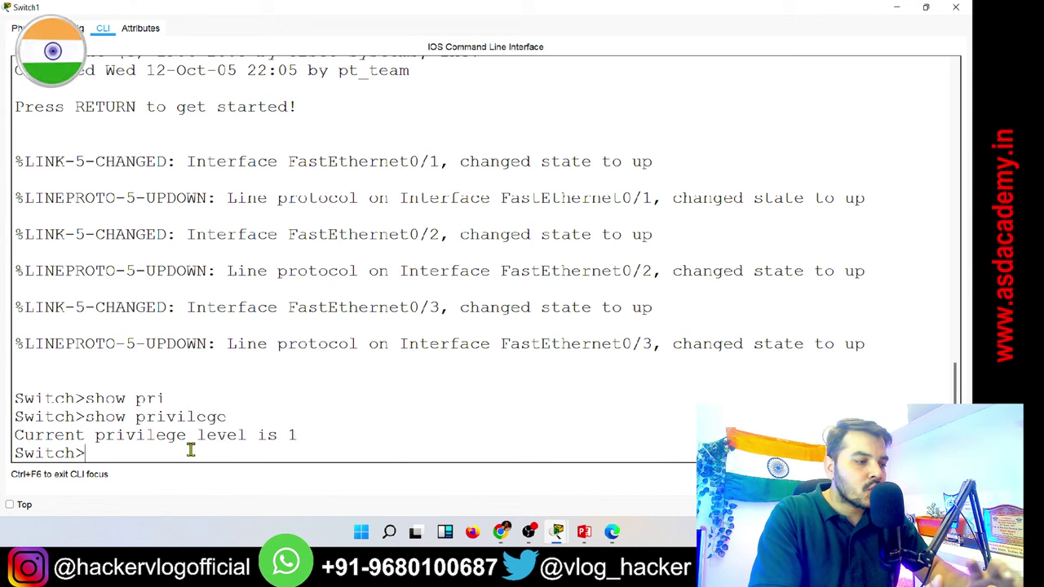
pyautogui.write('enable')
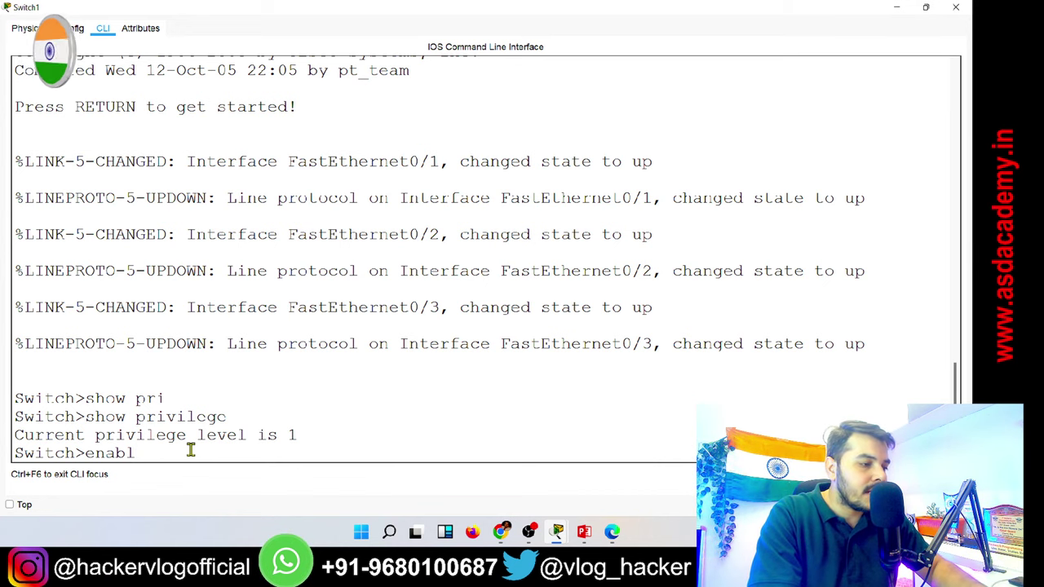
pyautogui.write('e')
pyautogui.press('BackSpace')
pyautogui.press('BackSpace')
pyautogui.press('BackSpace')
pyautogui.press('BackSpace')
pyautogui.press('BackSpace')
pyautogui.press('BackSpace')
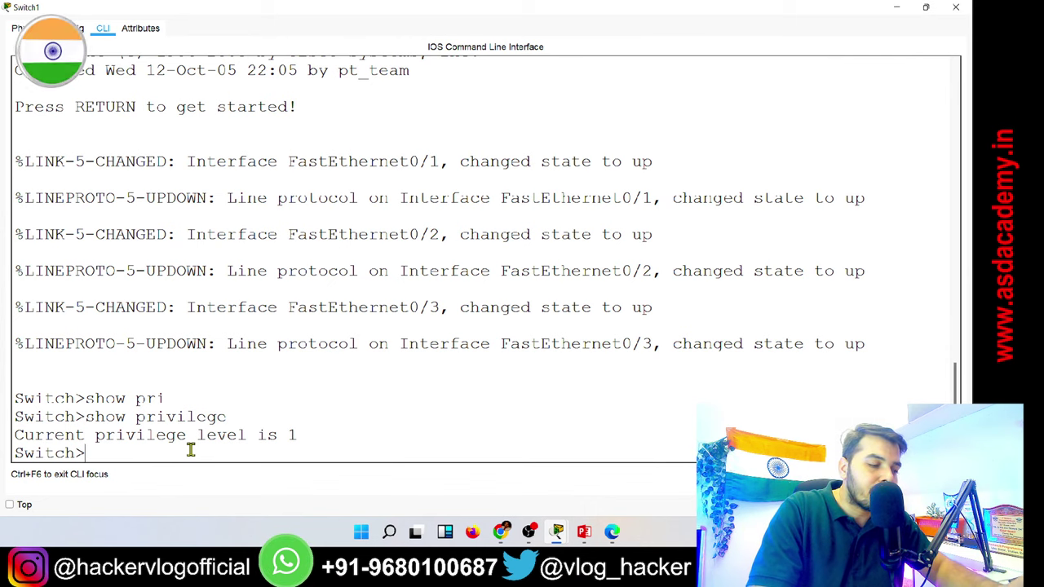
# List the available user EXEC commands with ? and examine the ping, telnet and show entries and the earlier show privilege command.
pyautogui.write('?')
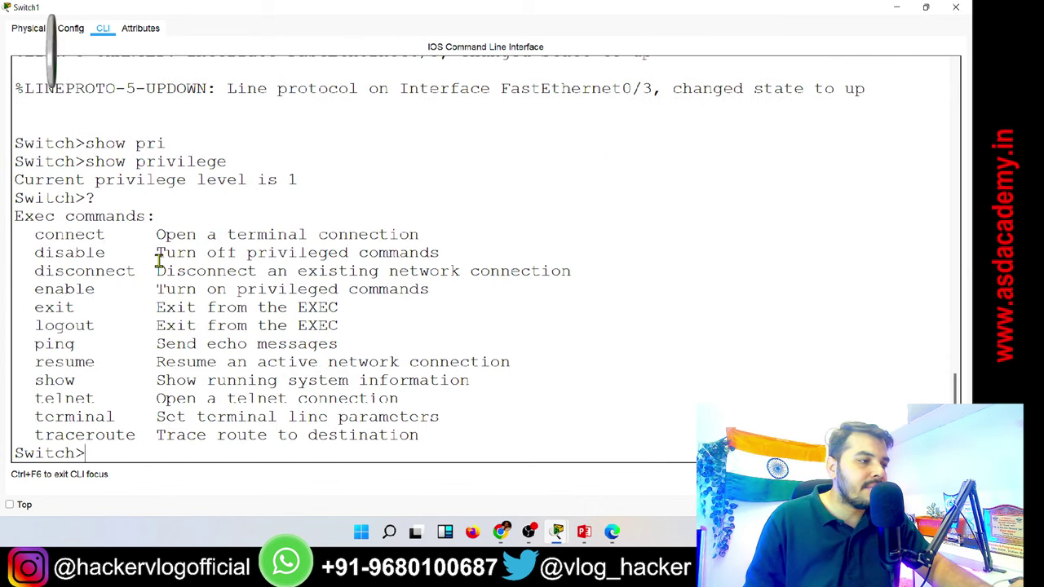
pyautogui.doubleClick(89, 197)
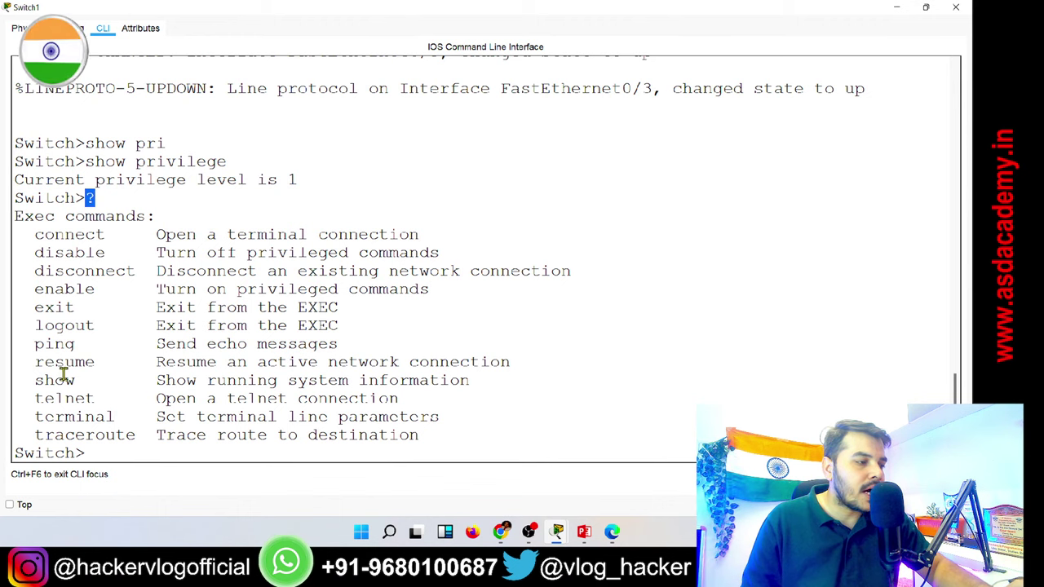
pyautogui.moveTo(39, 346); pyautogui.dragTo(335, 343)
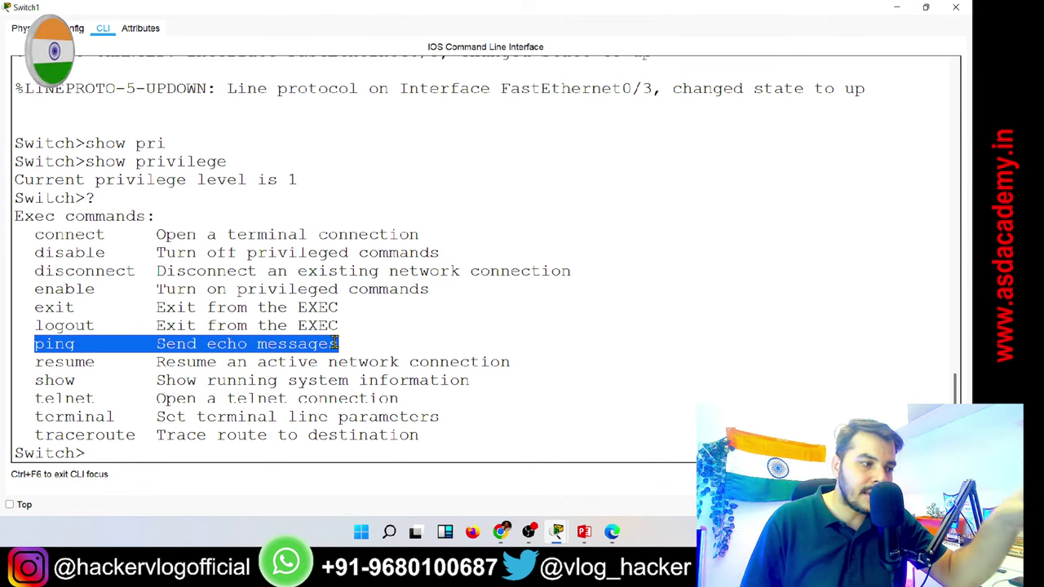
pyautogui.click(345, 360)
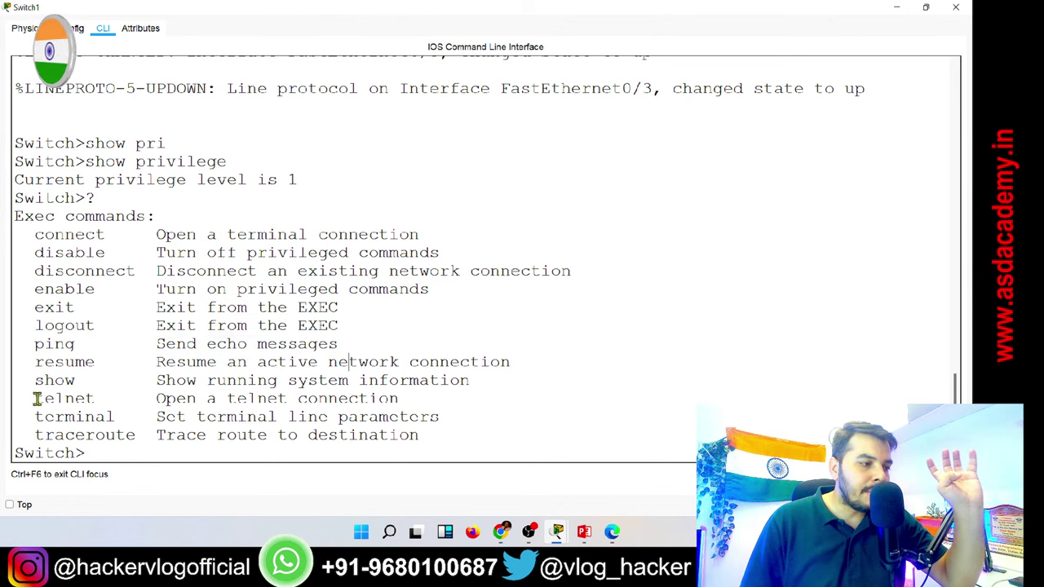
pyautogui.moveTo(35, 398); pyautogui.dragTo(402, 399)
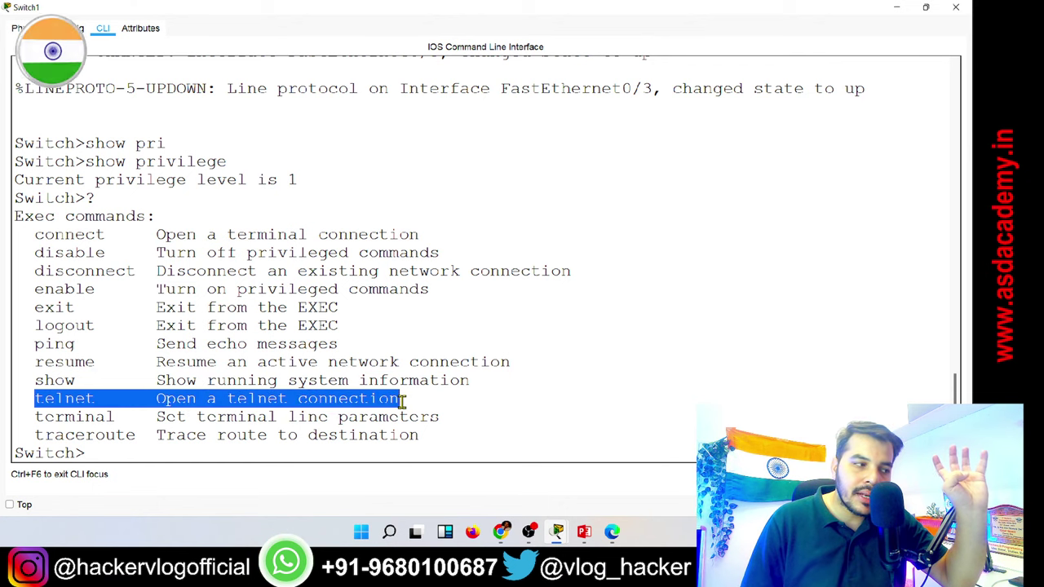
pyautogui.moveTo(35, 380); pyautogui.dragTo(481, 374)
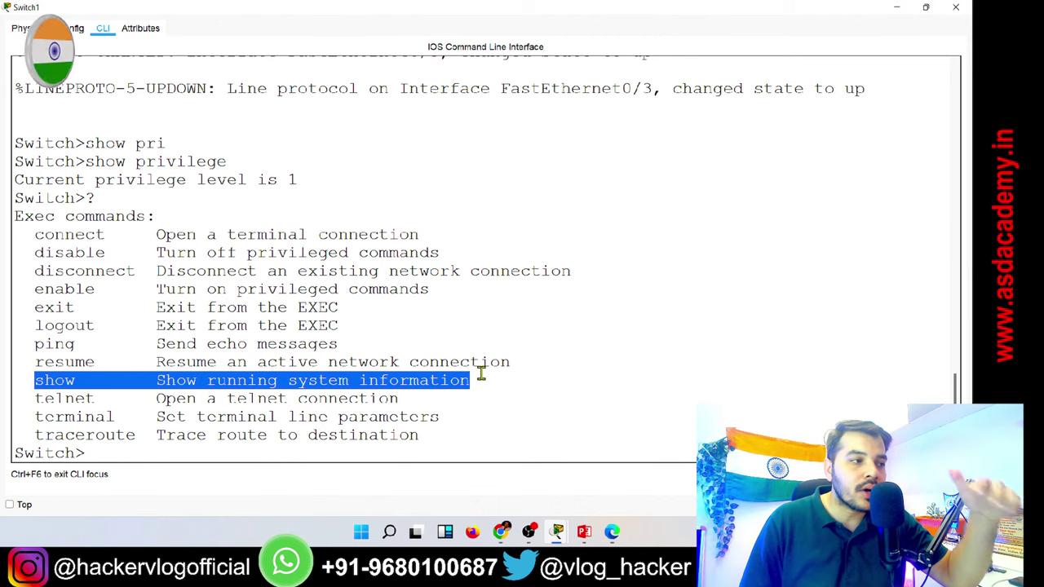
pyautogui.moveTo(85, 161); pyautogui.dragTo(230, 163)
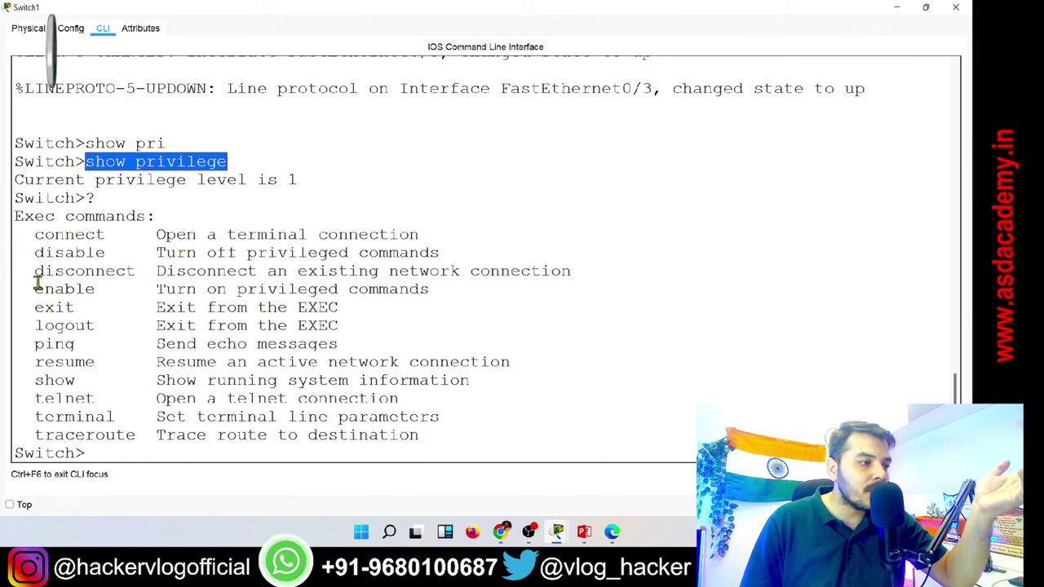
# Examine the descriptions of the enable, connect and disable commands in the Exec commands list.
pyautogui.moveTo(35, 288); pyautogui.dragTo(83, 288)
pyautogui.moveTo(248, 277); pyautogui.dragTo(428, 289)
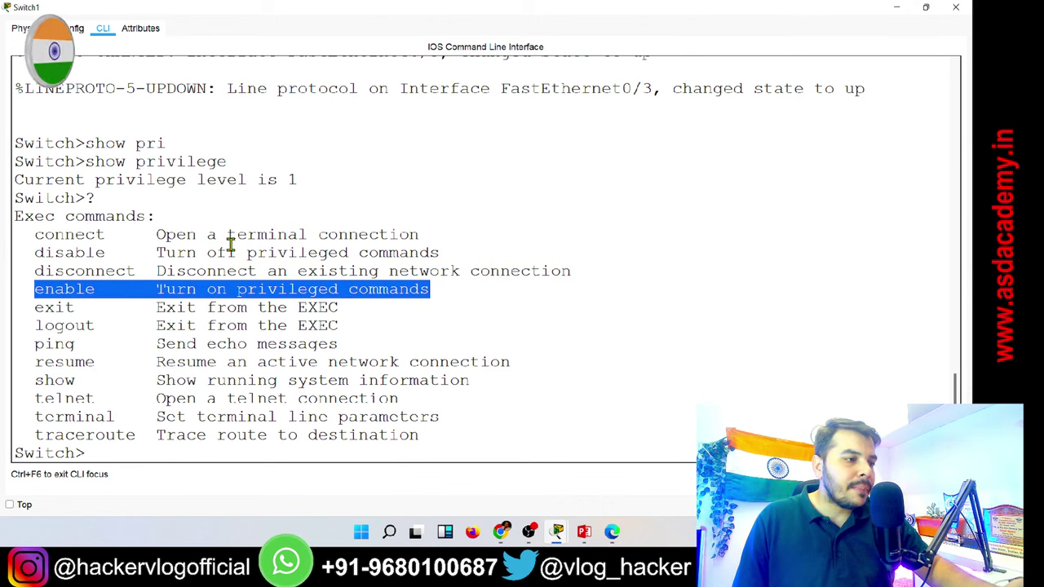
pyautogui.moveTo(147, 234); pyautogui.dragTo(421, 235)
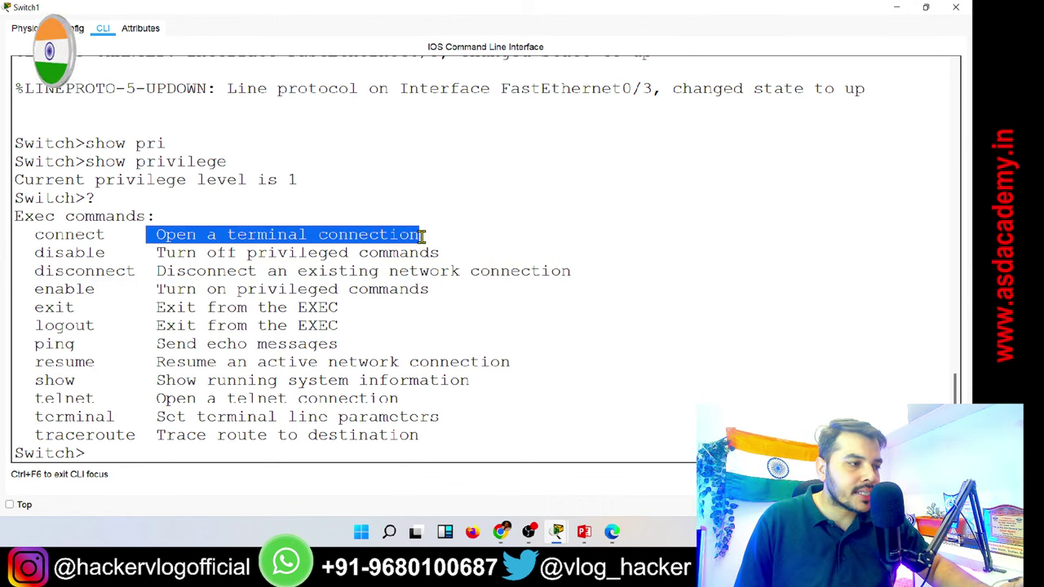
pyautogui.click(146, 253)
pyautogui.moveTo(145, 253); pyautogui.dragTo(445, 256)
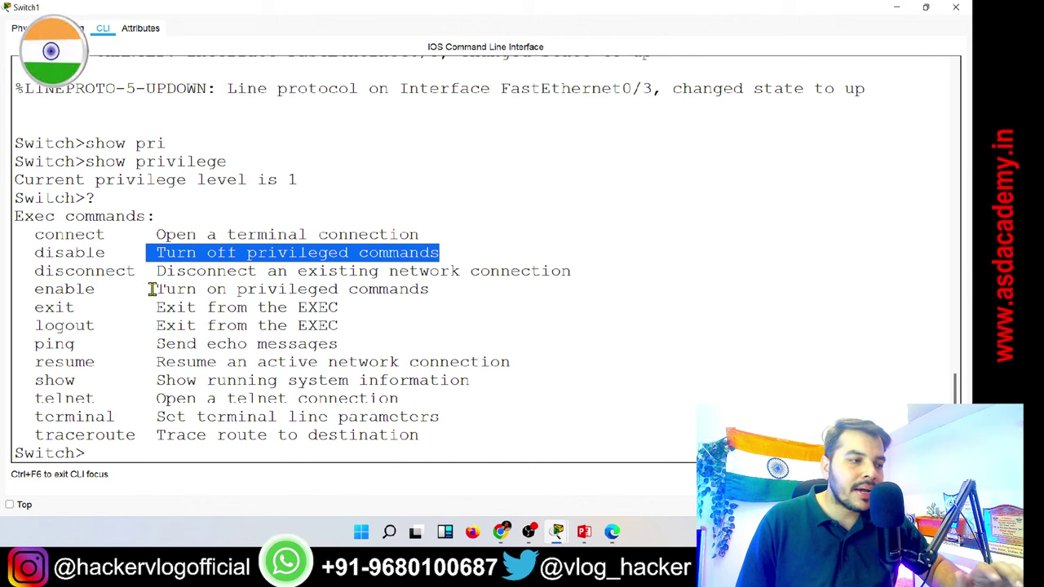
pyautogui.moveTo(151, 290); pyautogui.dragTo(426, 285)
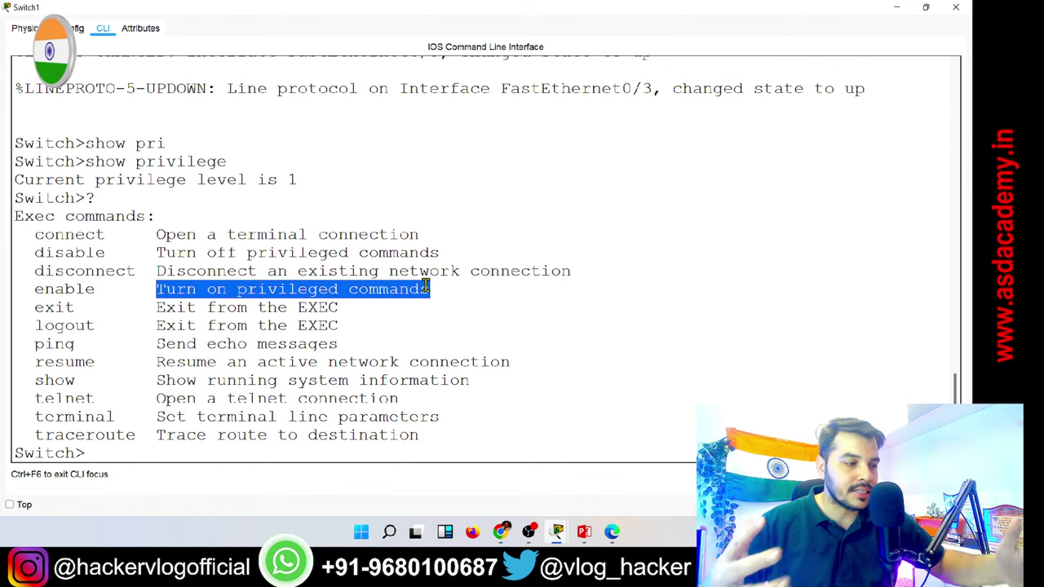
# Enter privileged EXEC mode on Switch1 with the enable command and highlight the Switch# prompt.
pyautogui.click(123, 455)
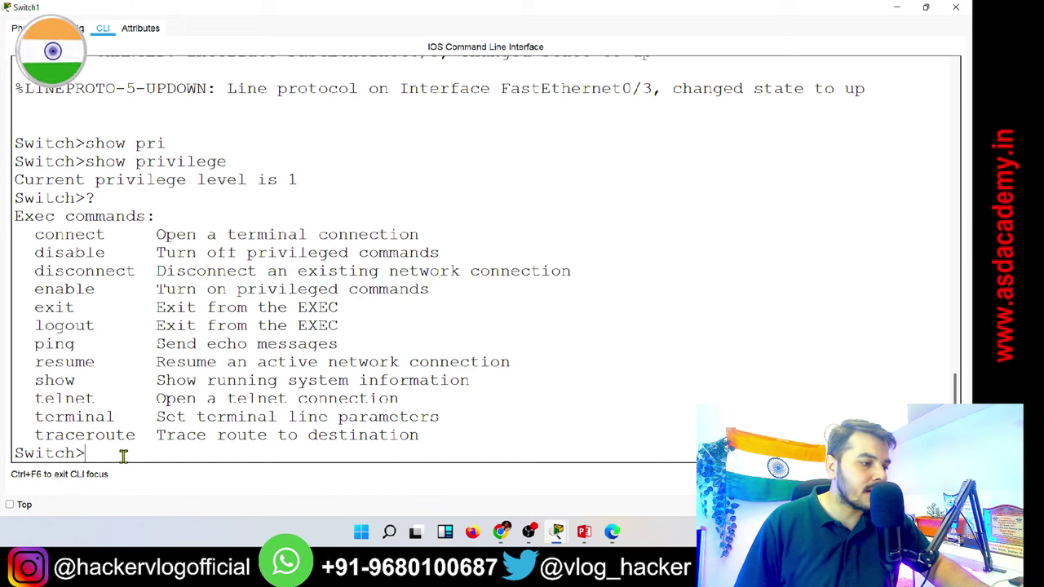
pyautogui.write('enable')
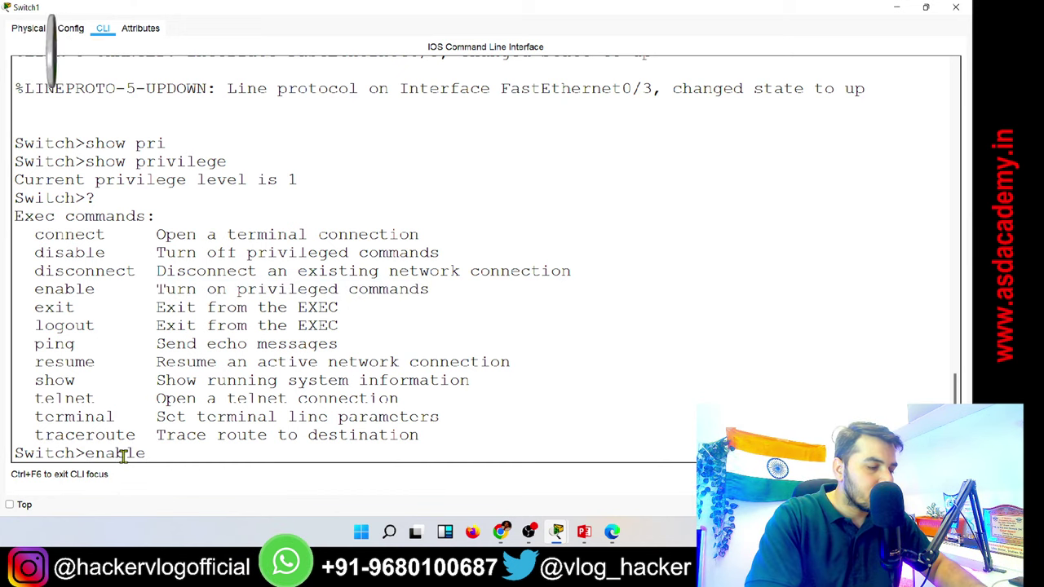
pyautogui.press('Return')
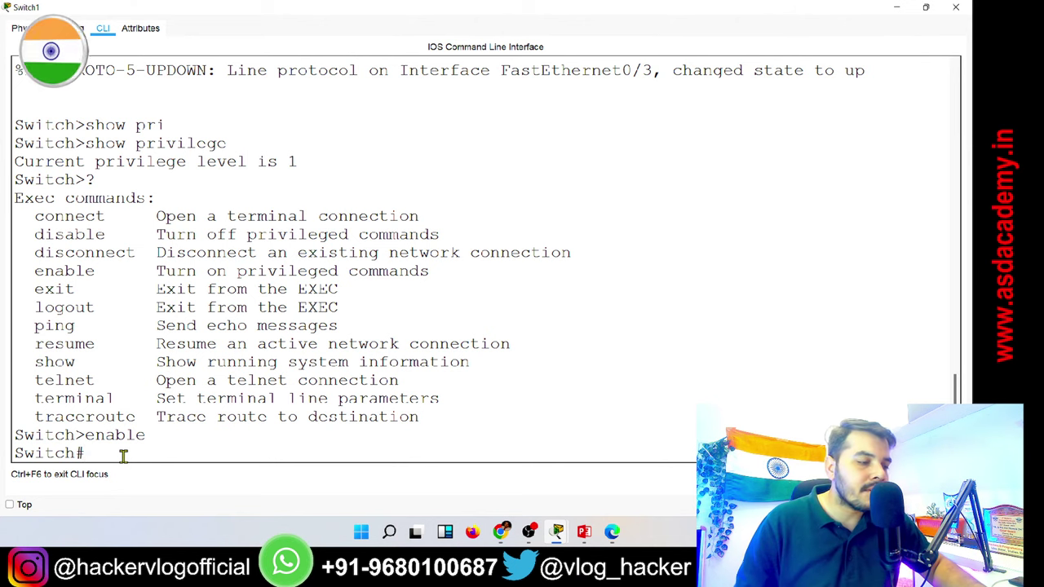
pyautogui.moveTo(84, 454); pyautogui.dragTo(4, 455)
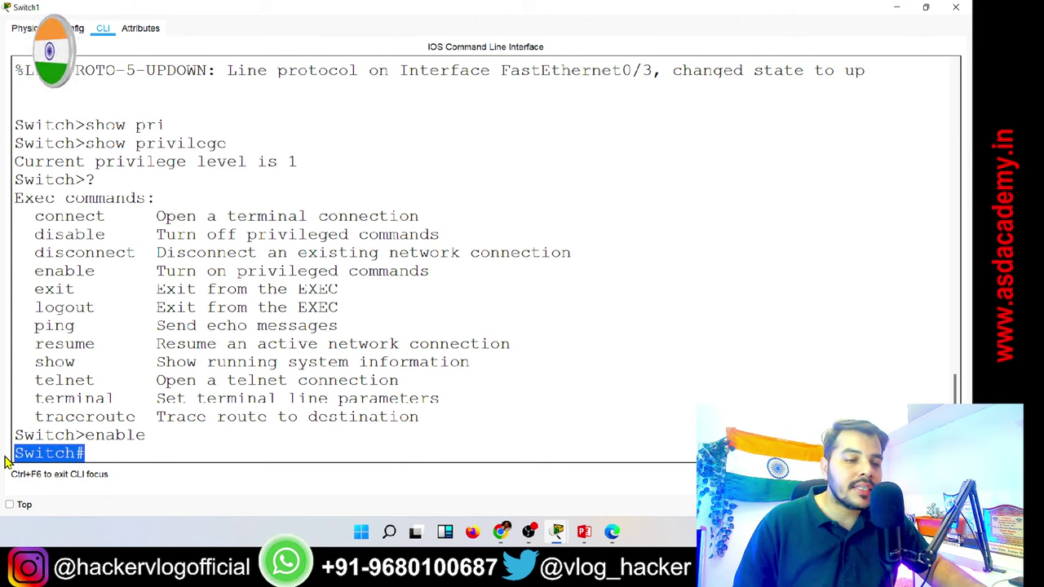
# Switch to the Networking Workshop presentation in PowerPoint and locate the Privileged EXEC Mode entry on the Router Configuration Modes slide.
pyautogui.click(578, 531)
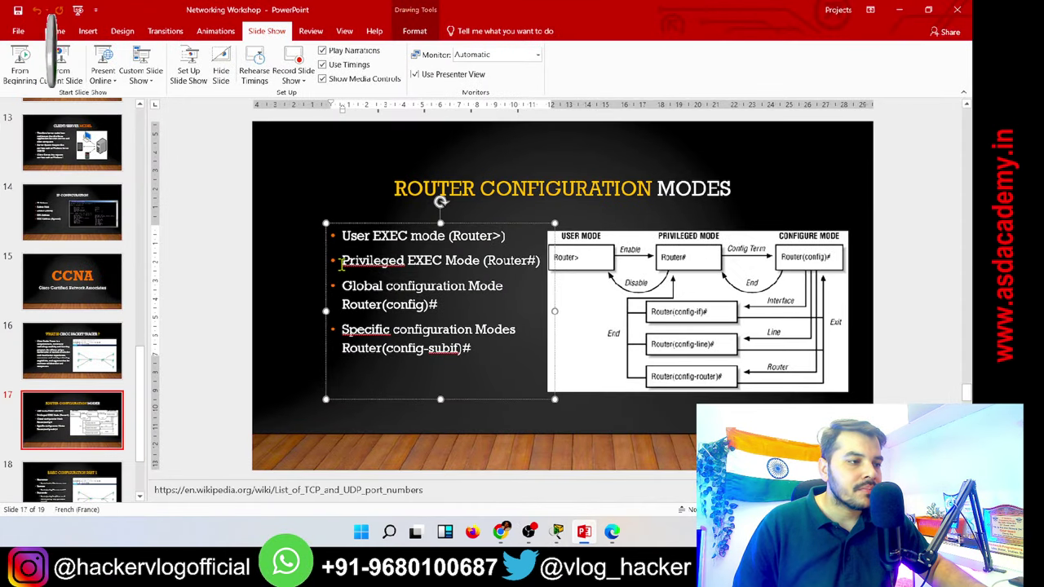
pyautogui.moveTo(341, 261); pyautogui.dragTo(405, 260)
pyautogui.click(382, 259)
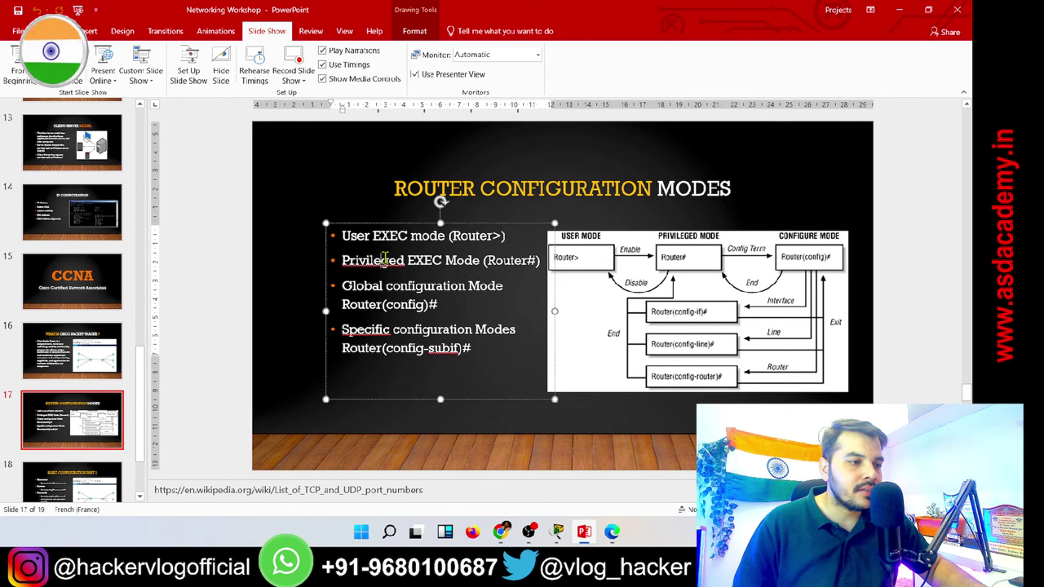
# Try the suggested spelling replacement for the flagged word "Privileged" and undo it.
pyautogui.rightClick(383, 259)
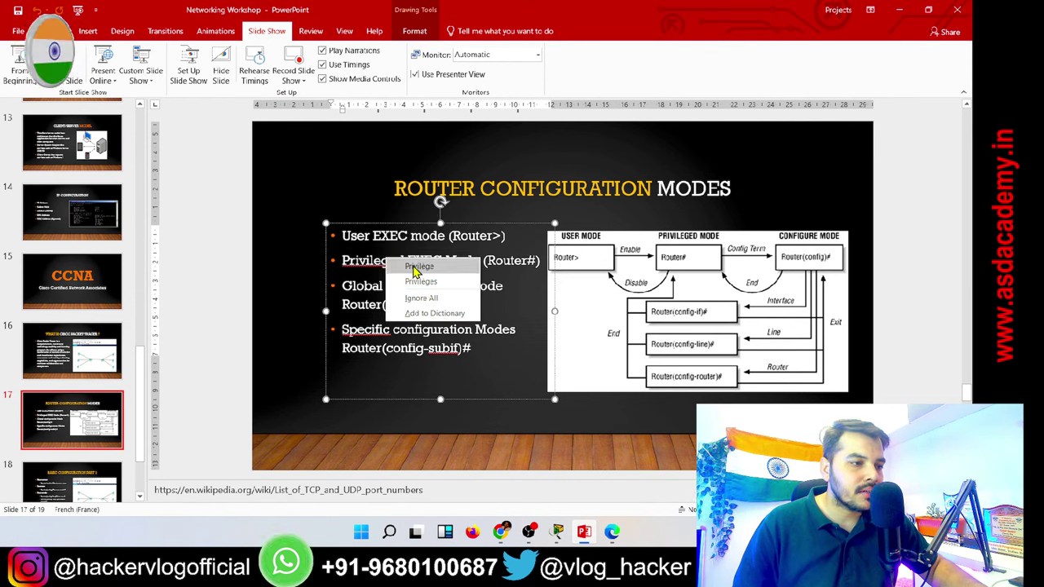
pyautogui.click(416, 267)
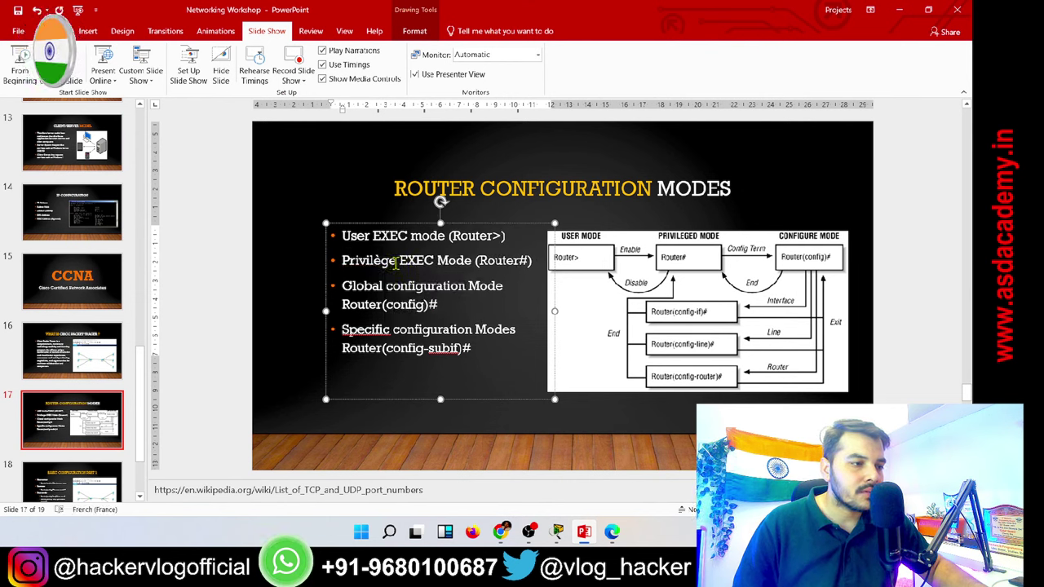
pyautogui.write('d')
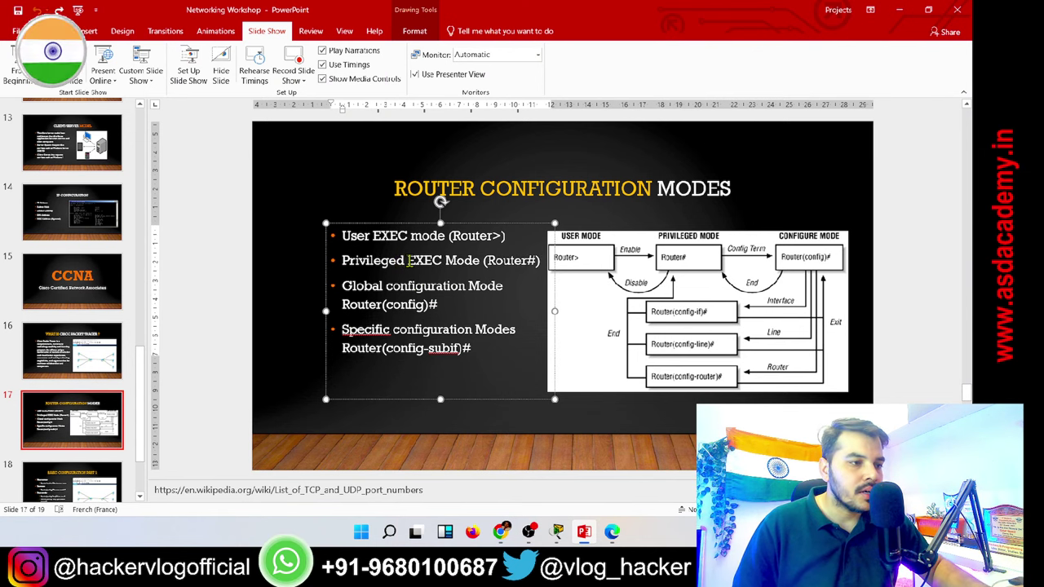
# Highlight the # sign of the Router# prompt and the words "Privileged EXEC Mode" on the slide.
pyautogui.moveTo(408, 260); pyautogui.dragTo(535, 260)
pyautogui.click(513, 261)
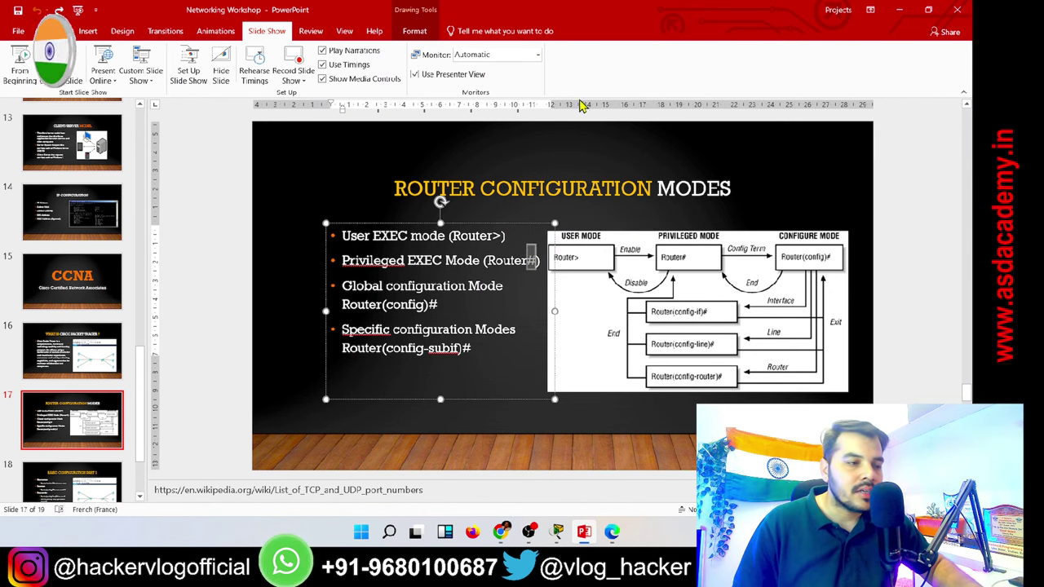
pyautogui.moveTo(479, 262); pyautogui.dragTo(342, 263)
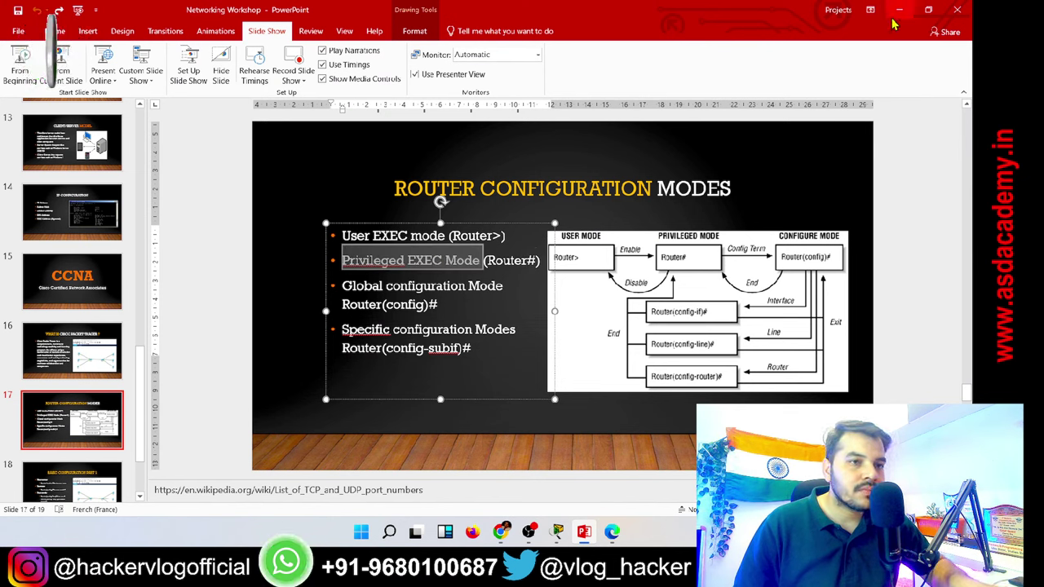
# Return to the Packet Tracer topology workspace, add a note reading ">enable" and align it directly beneath the ">Show Privi" note.
pyautogui.moveTo(557, 532)
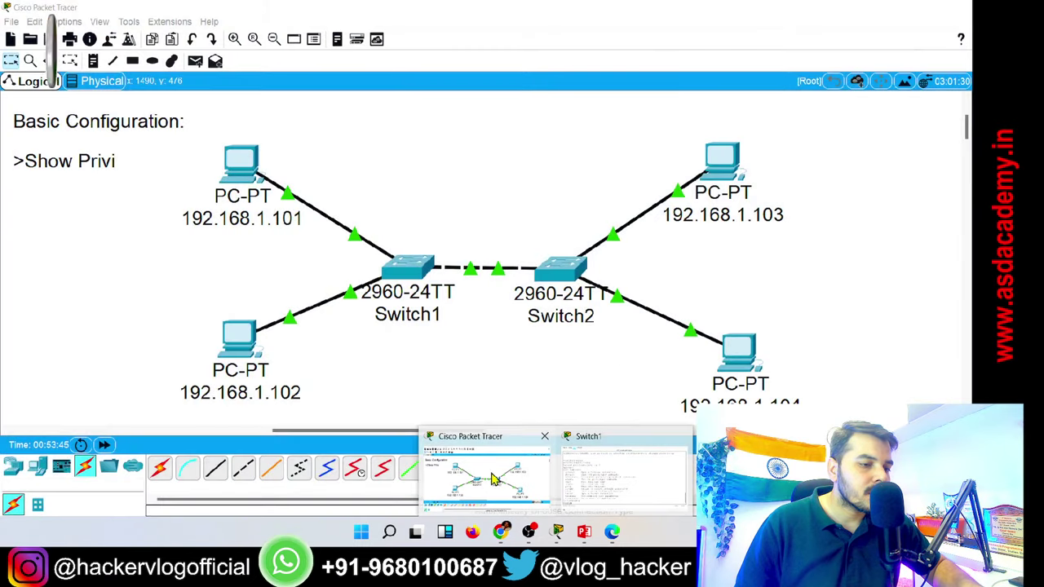
pyautogui.click(486, 472)
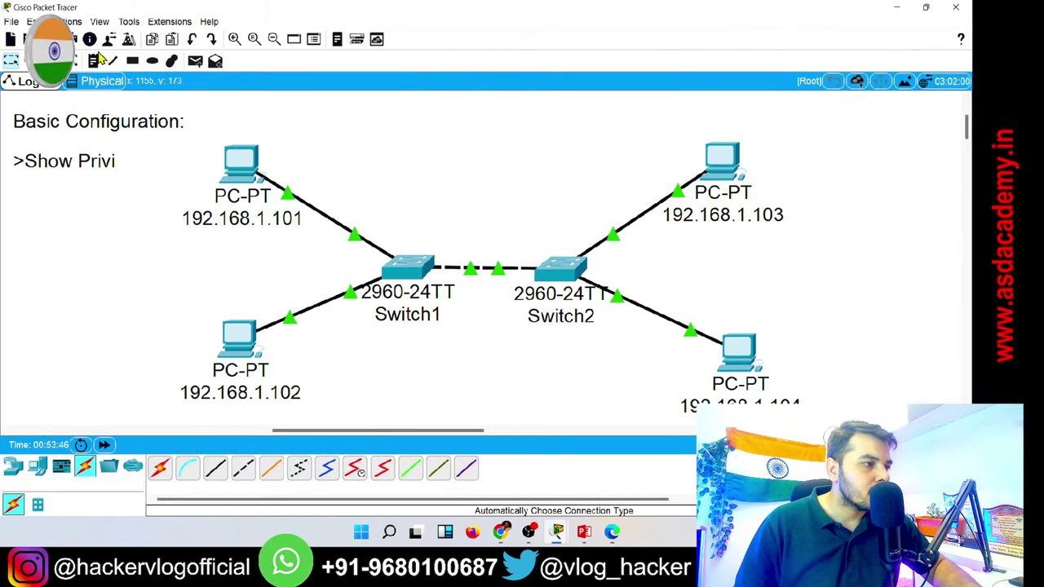
pyautogui.click(95, 63)
pyautogui.click(14, 194)
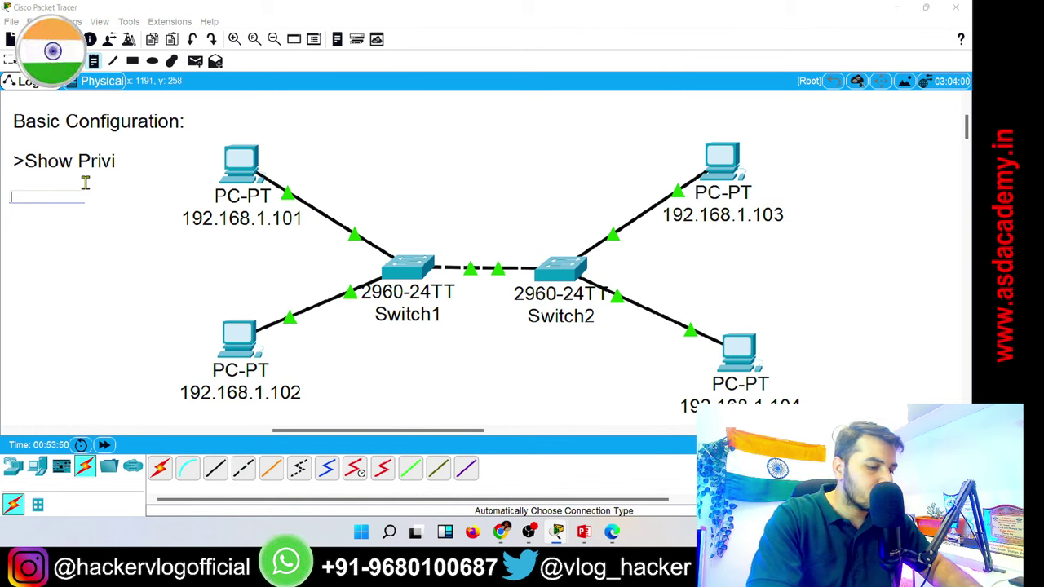
pyautogui.write('Enable')
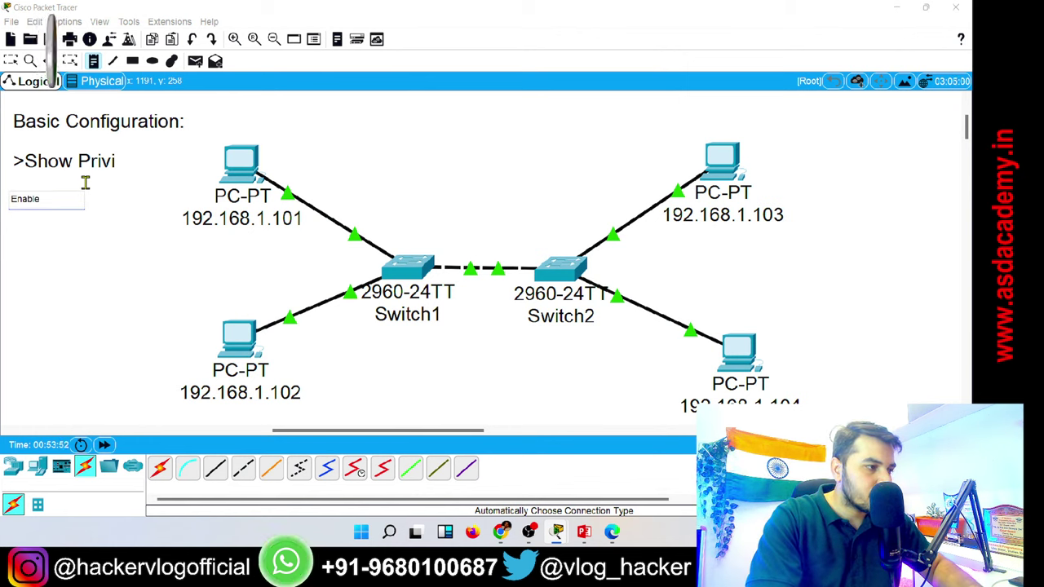
pyautogui.write('enable')
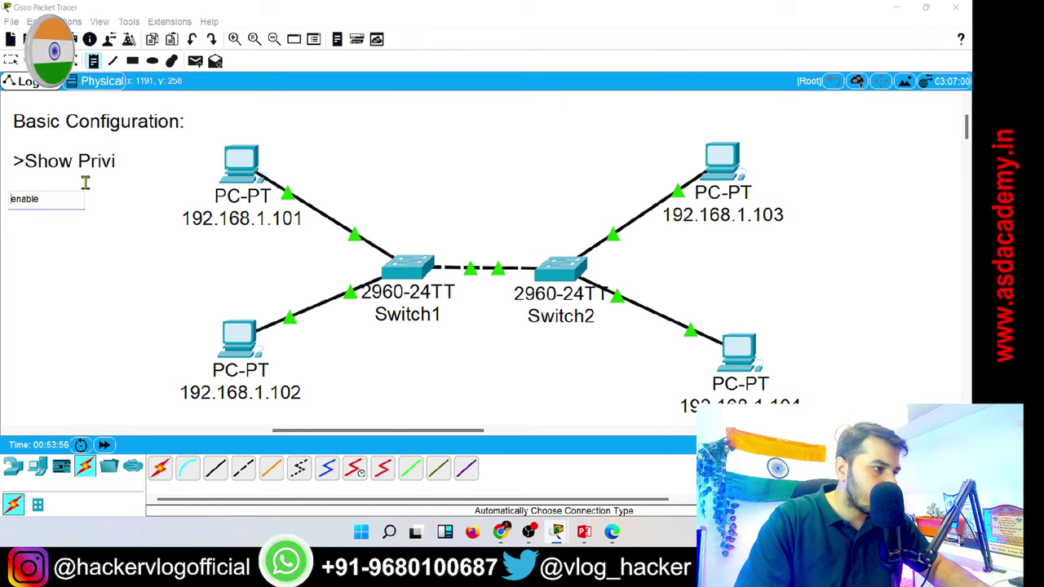
pyautogui.press('Home')
pyautogui.write('>')
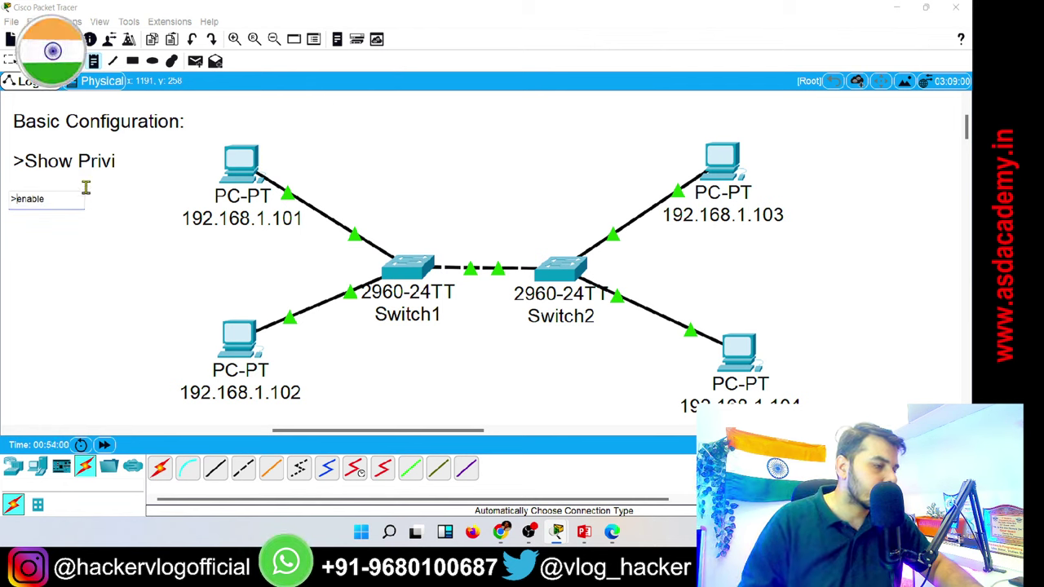
pyautogui.click(59, 271)
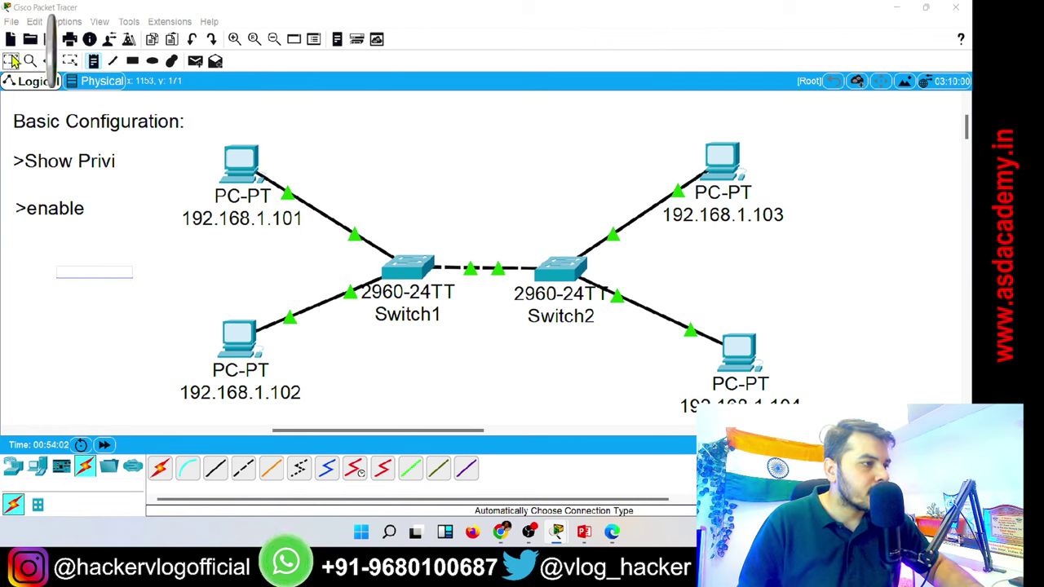
pyautogui.moveTo(30, 209); pyautogui.dragTo(35, 199)
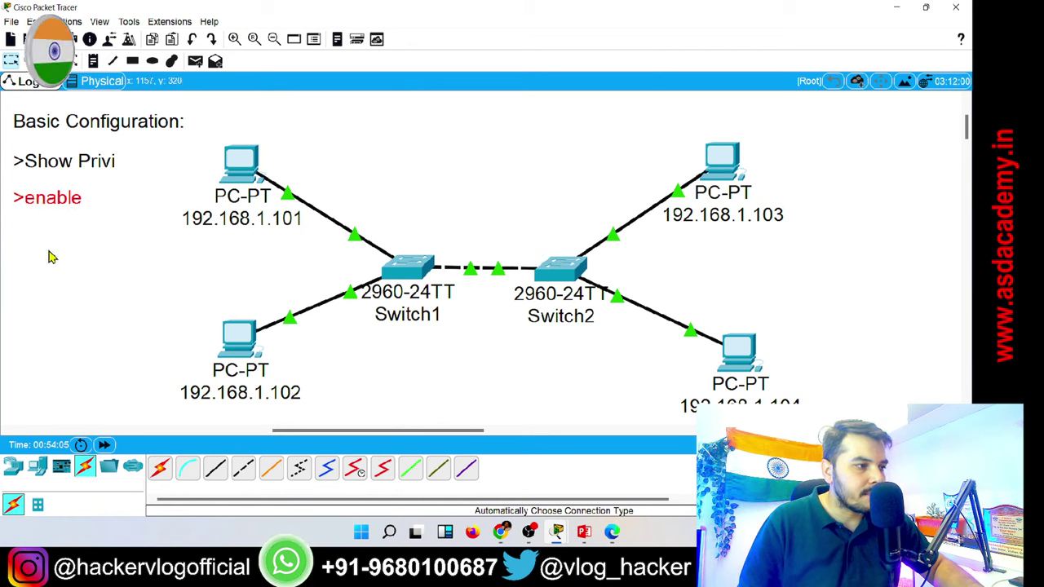
# Return to the Switch1 command line and list every privileged EXEC command with the ? help, paging through to the end.
pyautogui.click(49, 257)
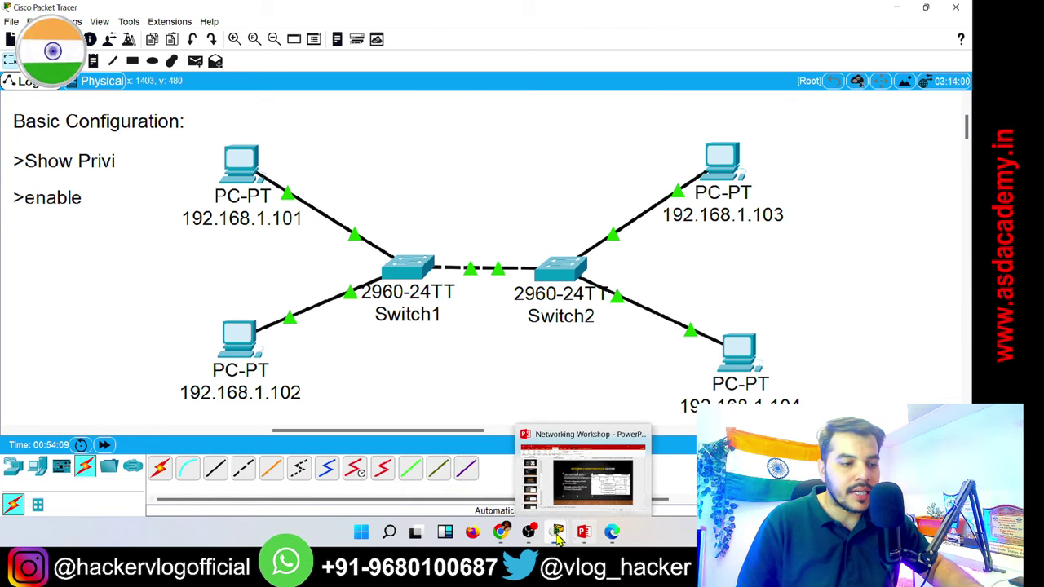
pyautogui.moveTo(556, 539)
pyautogui.click(583, 499)
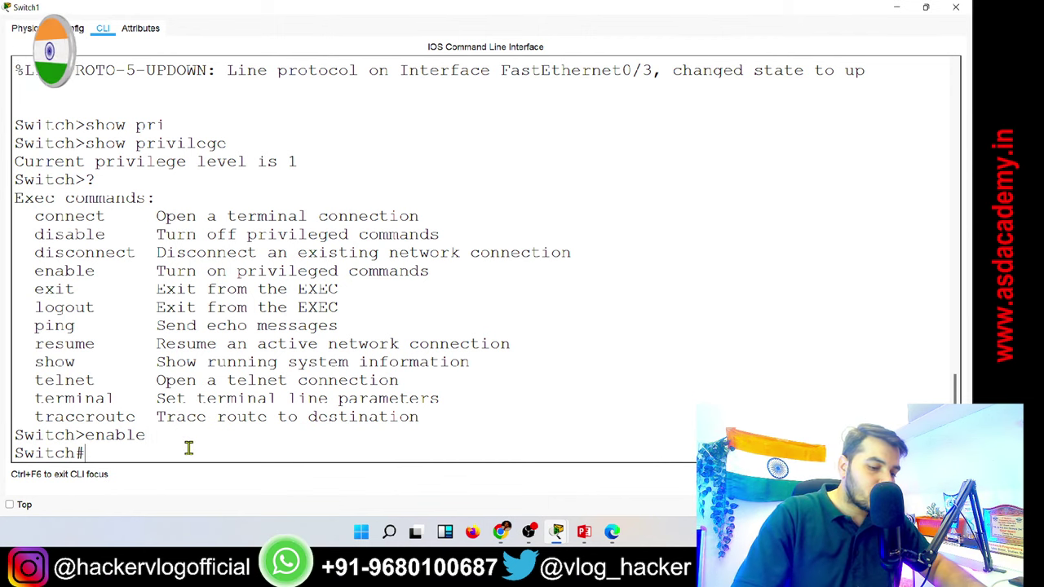
pyautogui.write('?')
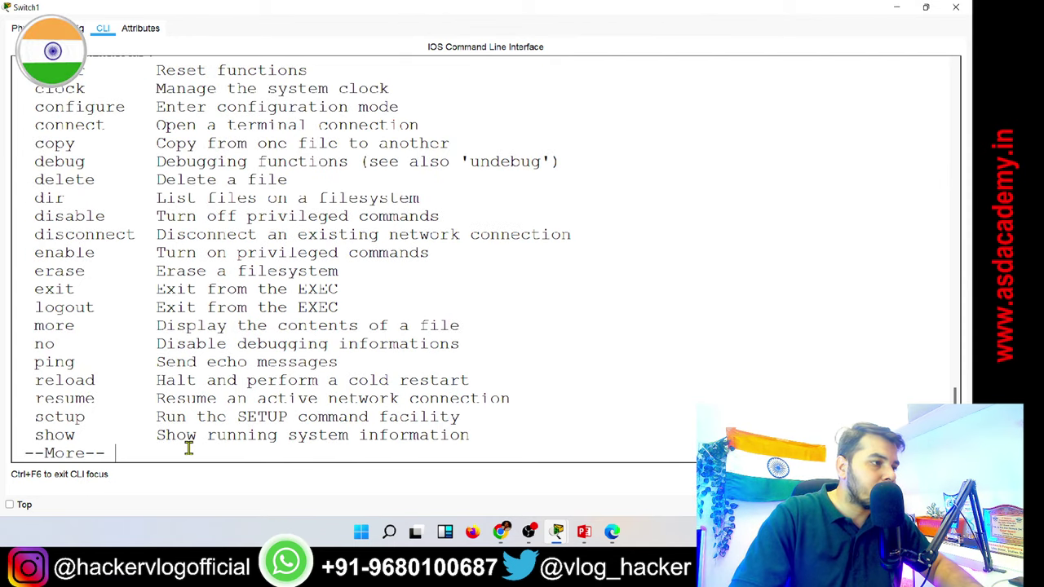
pyautogui.press('Return')
pyautogui.press('Return')
pyautogui.press('Return')
pyautogui.press('Return')
pyautogui.press('Return')
pyautogui.press('Return')
pyautogui.press('Return')
pyautogui.press('Return')
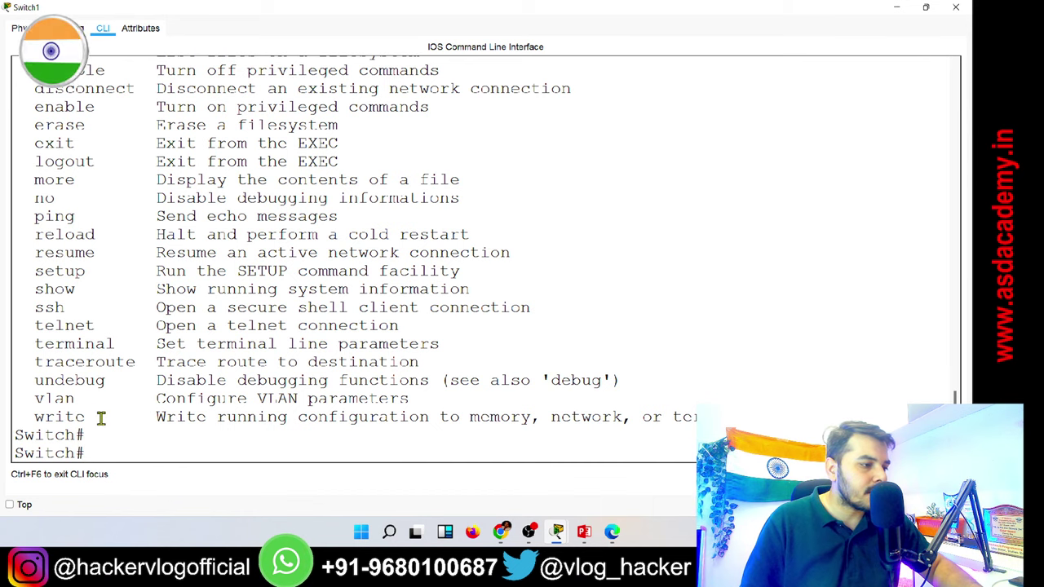
# Highlight the privileged EXEC command list from write up to clear and review its entries.
pyautogui.moveTo(102, 417); pyautogui.dragTo(31, 309)
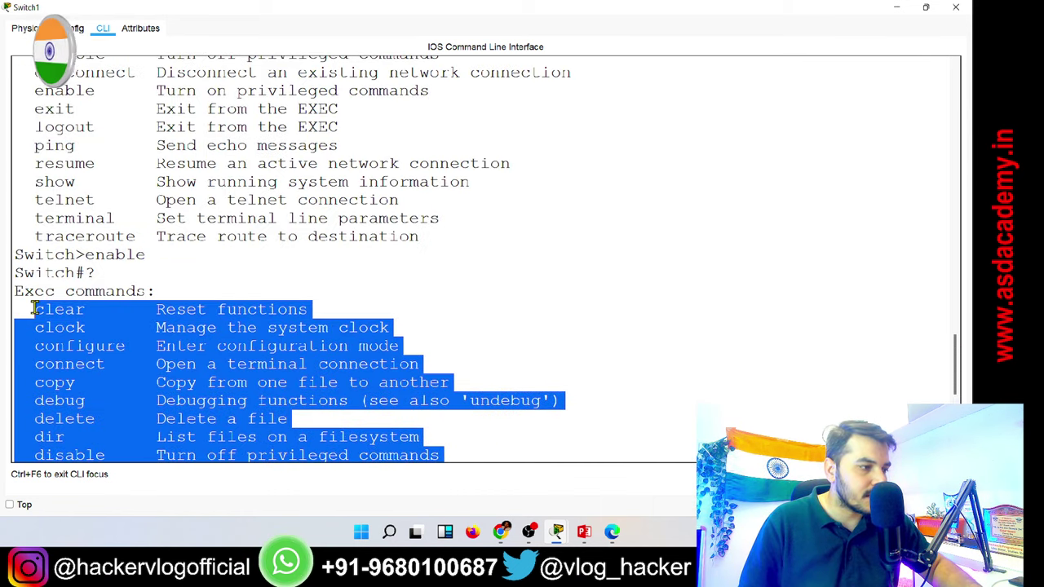
pyautogui.click(34, 322)
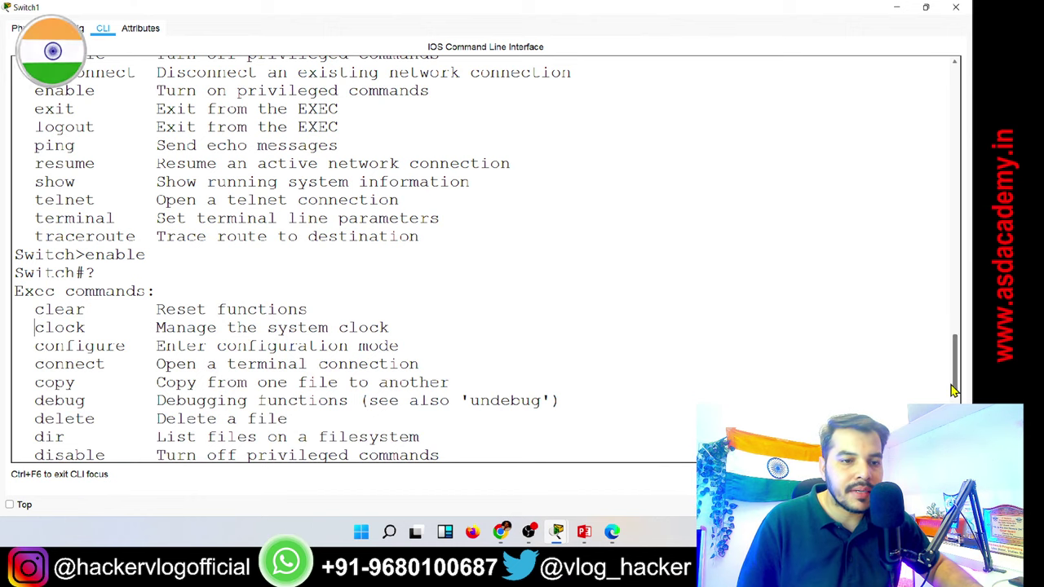
pyautogui.moveTo(959, 384); pyautogui.dragTo(959, 422)
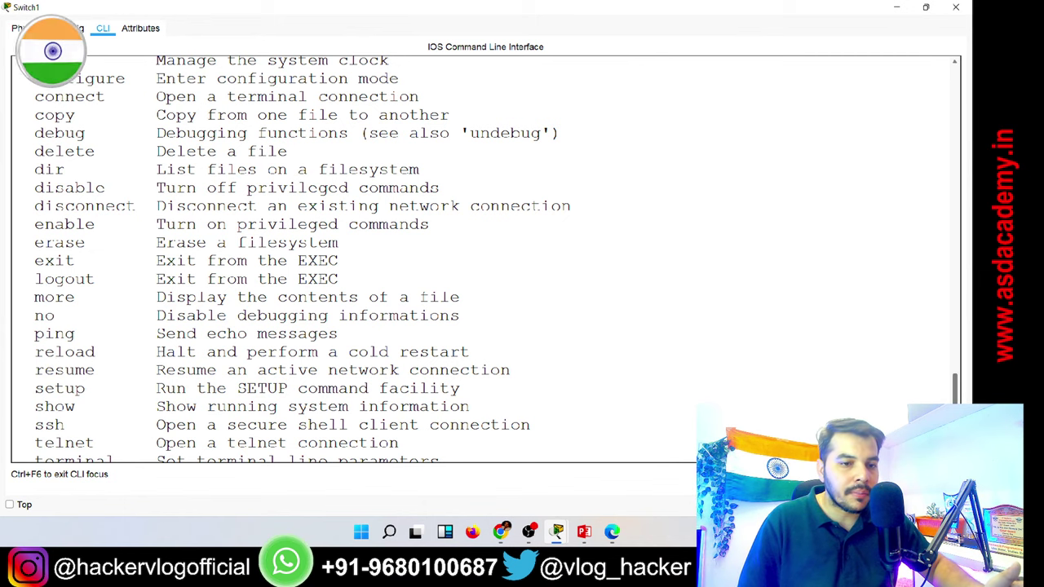
pyautogui.scroll(-2, 954, 390)
pyautogui.scroll(-3, 485, 257)
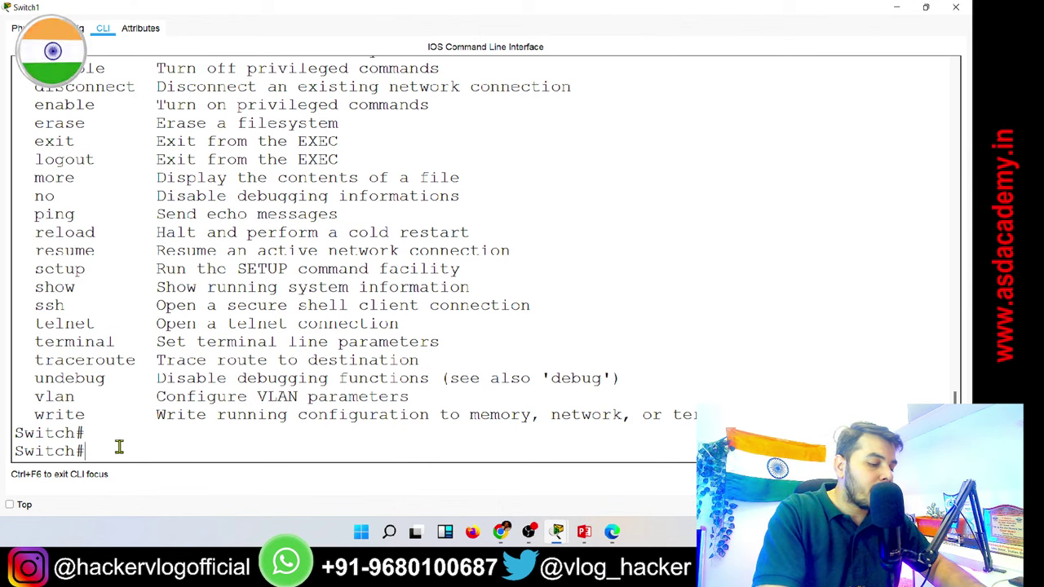
# Enter config t at the Switch# prompt without running it, and add a "#config t" note aligned beneath ">enable" in the topology workspace.
pyautogui.write('config t')
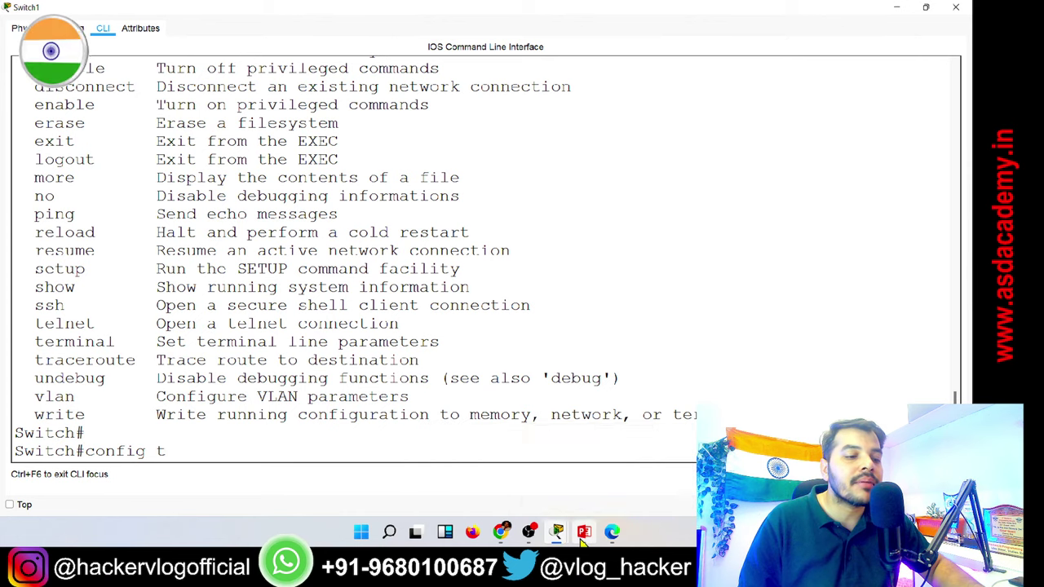
pyautogui.moveTo(584, 538)
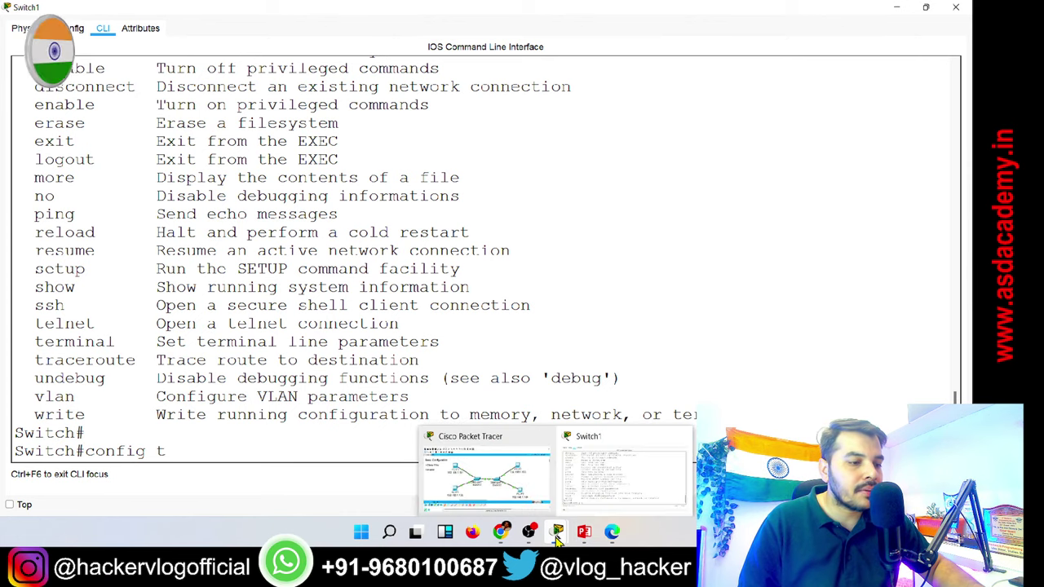
pyautogui.click(464, 477)
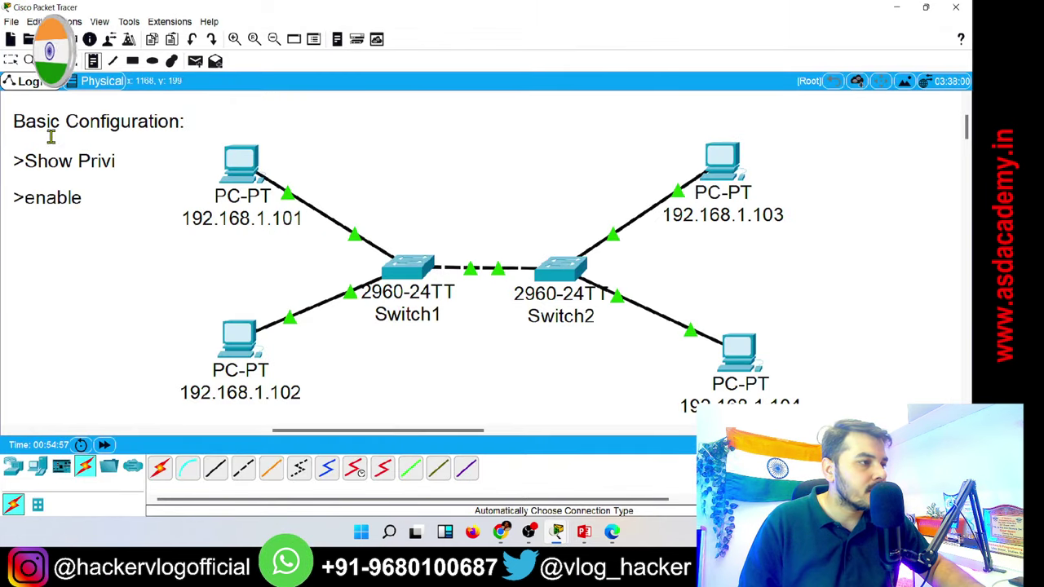
pyautogui.click(8, 229)
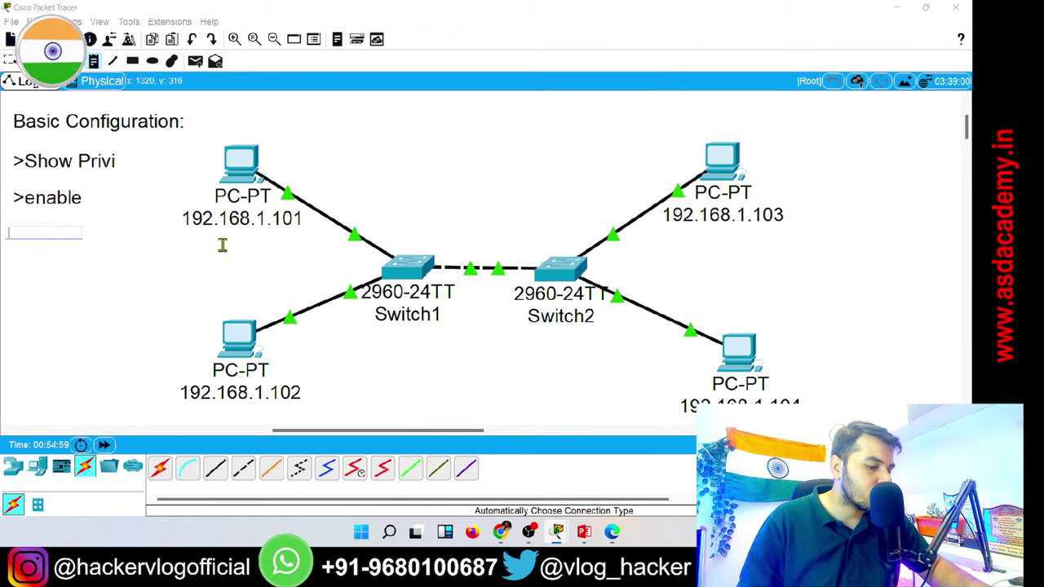
pyautogui.write('#config t')
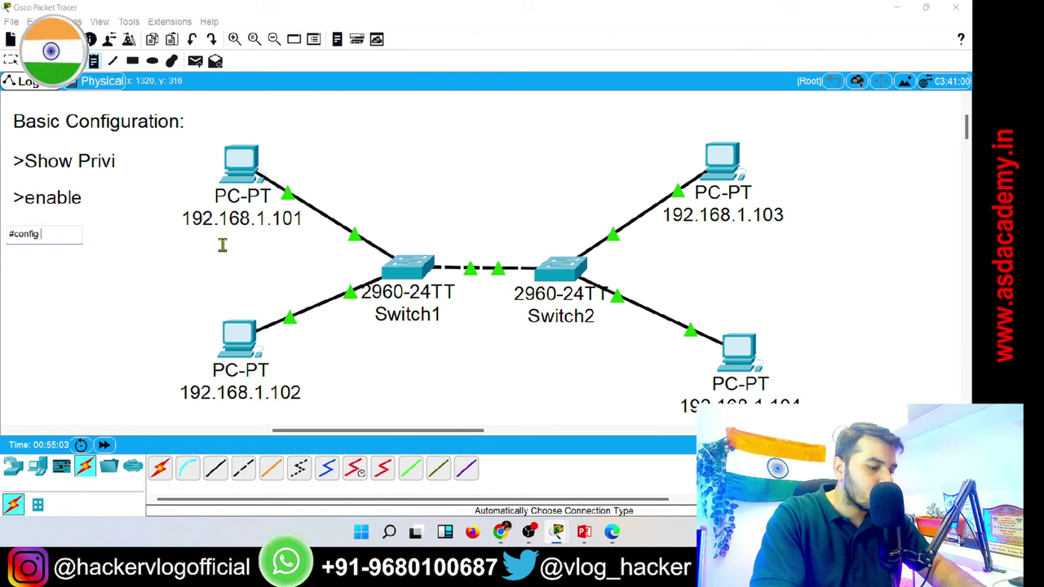
pyautogui.click(72, 308)
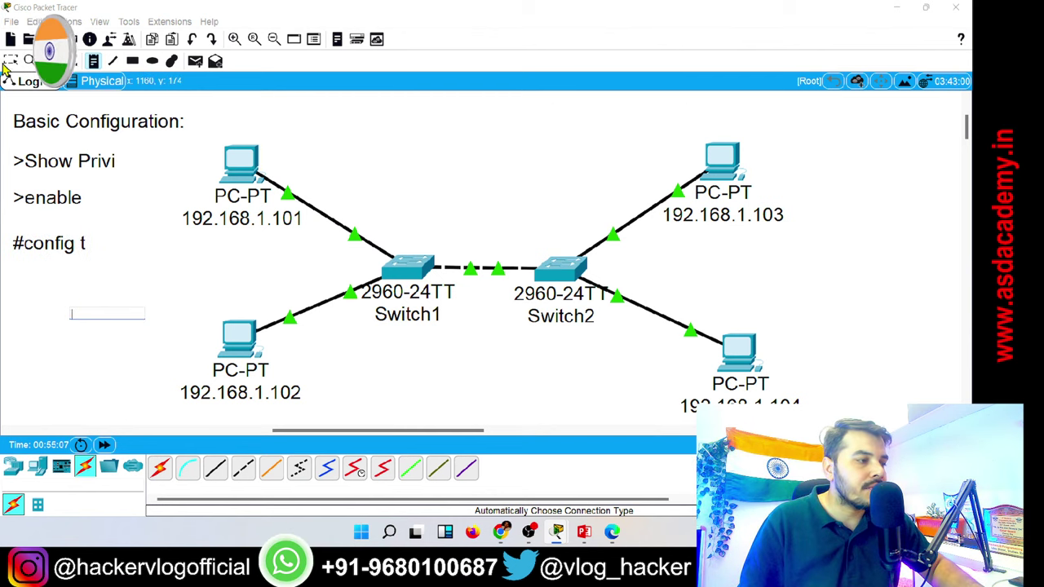
pyautogui.moveTo(31, 249); pyautogui.dragTo(27, 244)
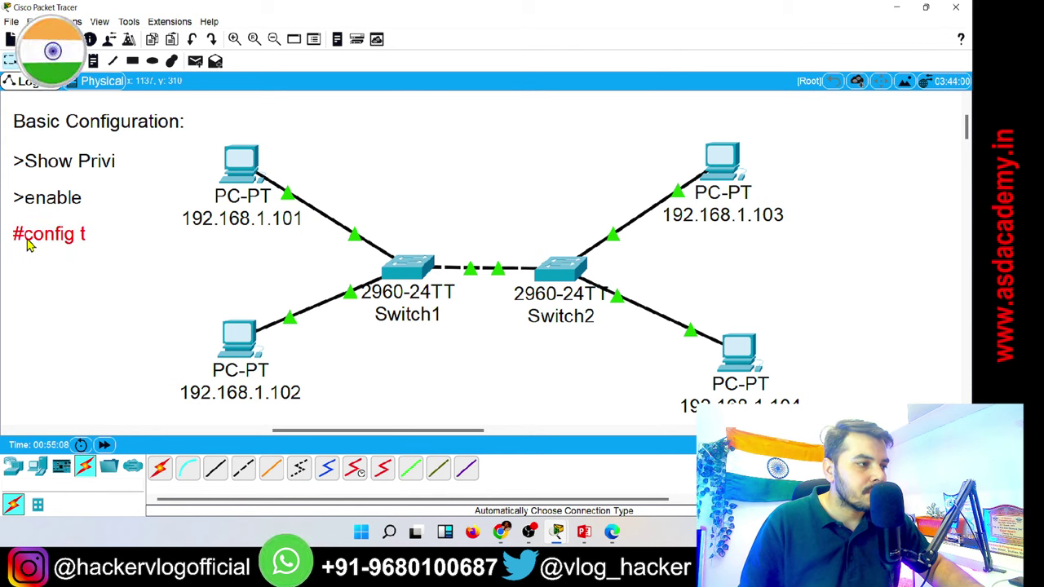
pyautogui.click(38, 296)
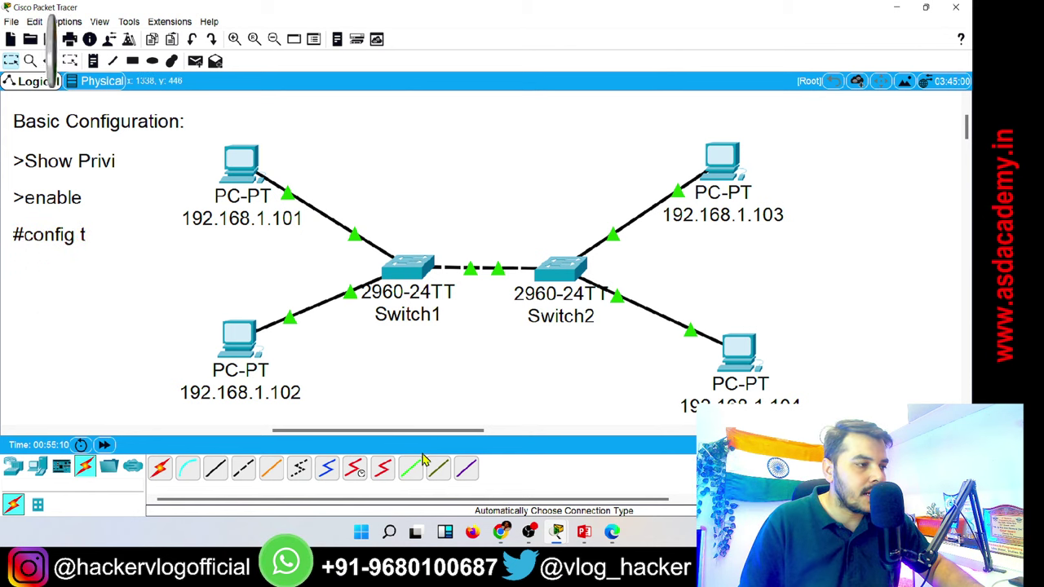
# Return to the Switch1 command line and run the pending config t command to enter global configuration mode.
pyautogui.moveTo(587, 532)
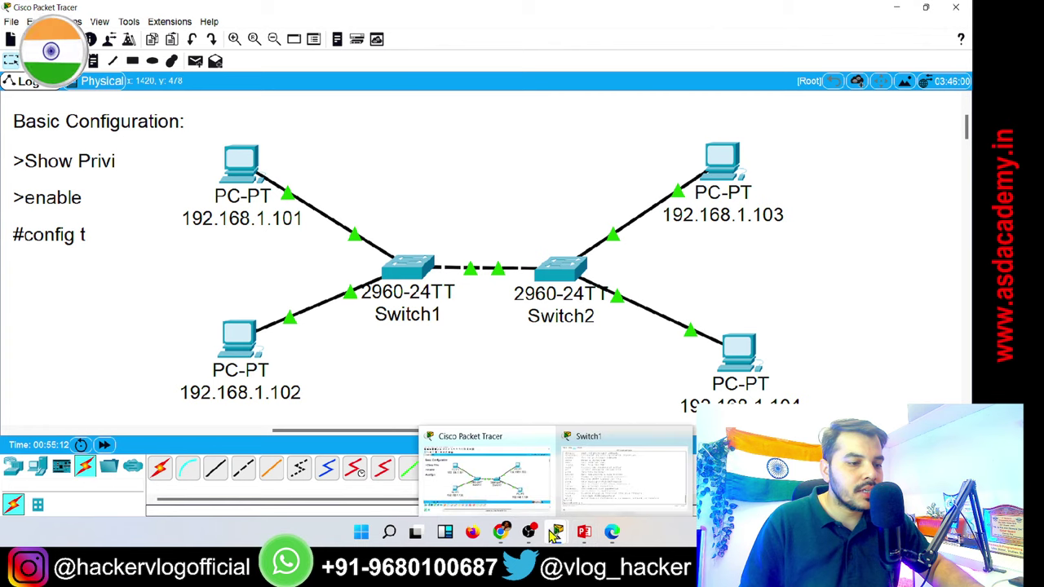
pyautogui.click(608, 477)
pyautogui.press('Return')
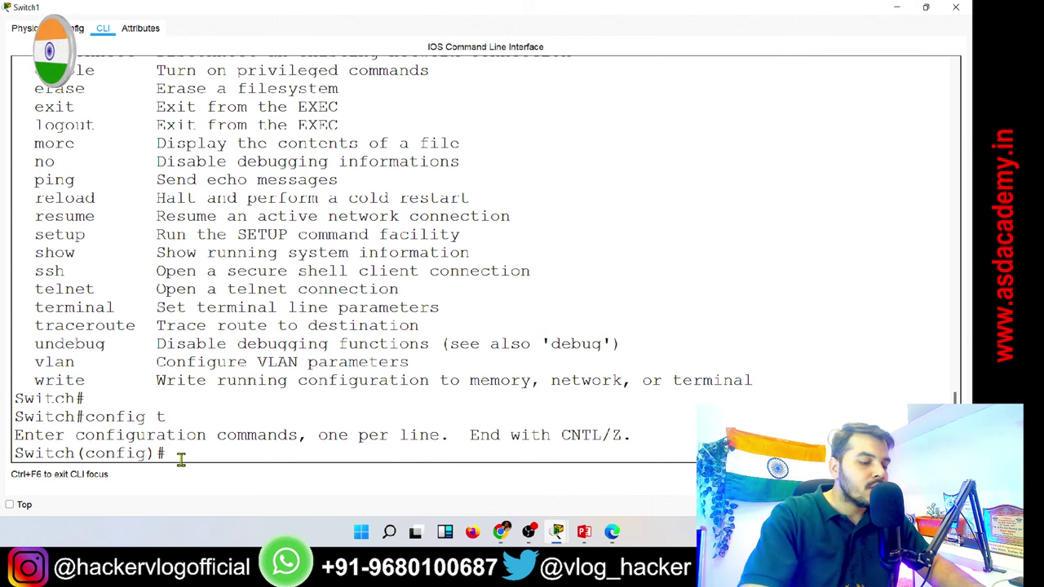
# Leave global configuration mode and privileged mode with exit commands, and restart the console session at the Switch> prompt.
pyautogui.write('xit')
pyautogui.press('Return')
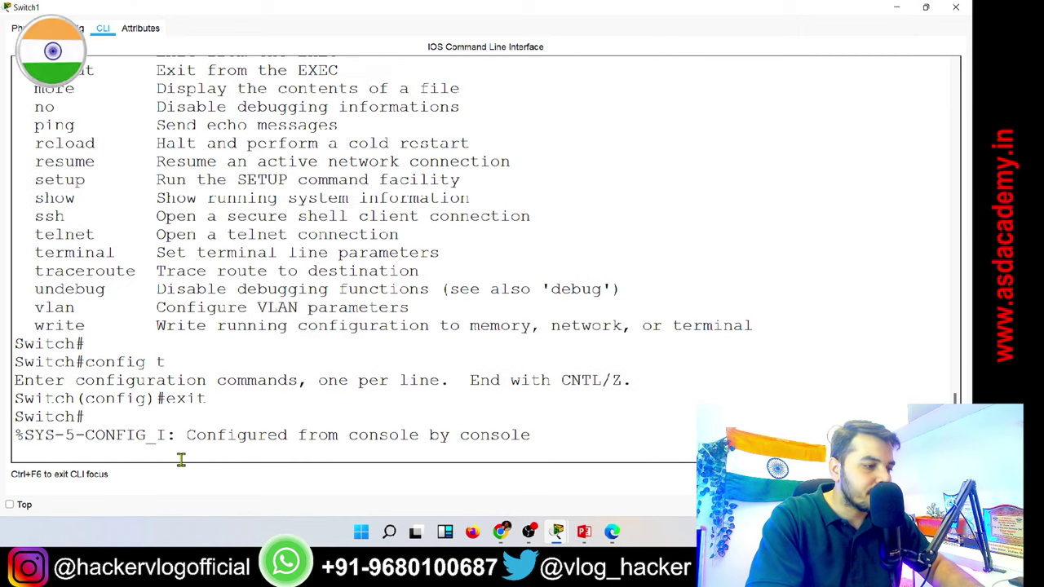
pyautogui.press('Return')
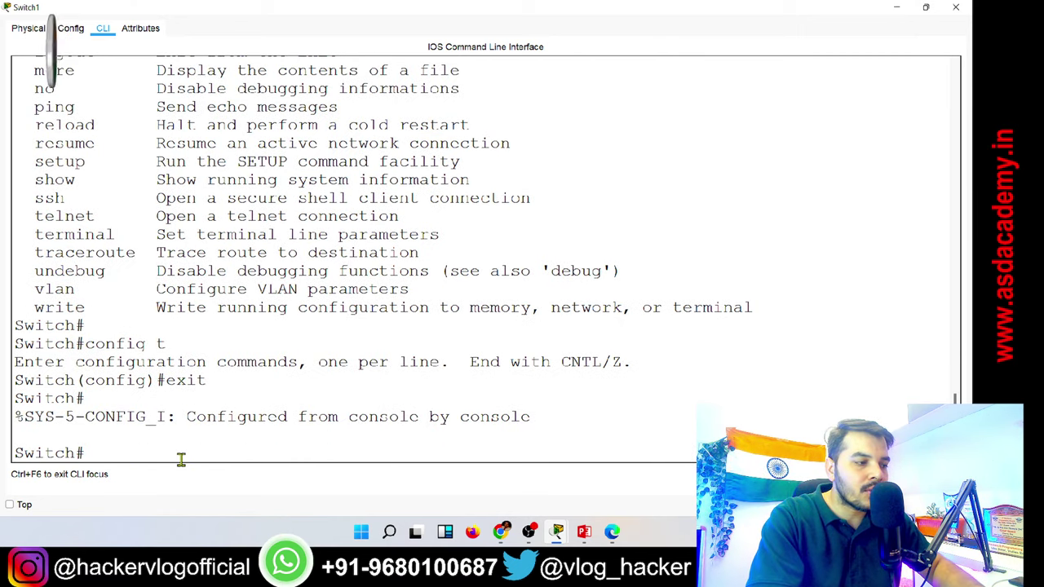
pyautogui.write('ex')
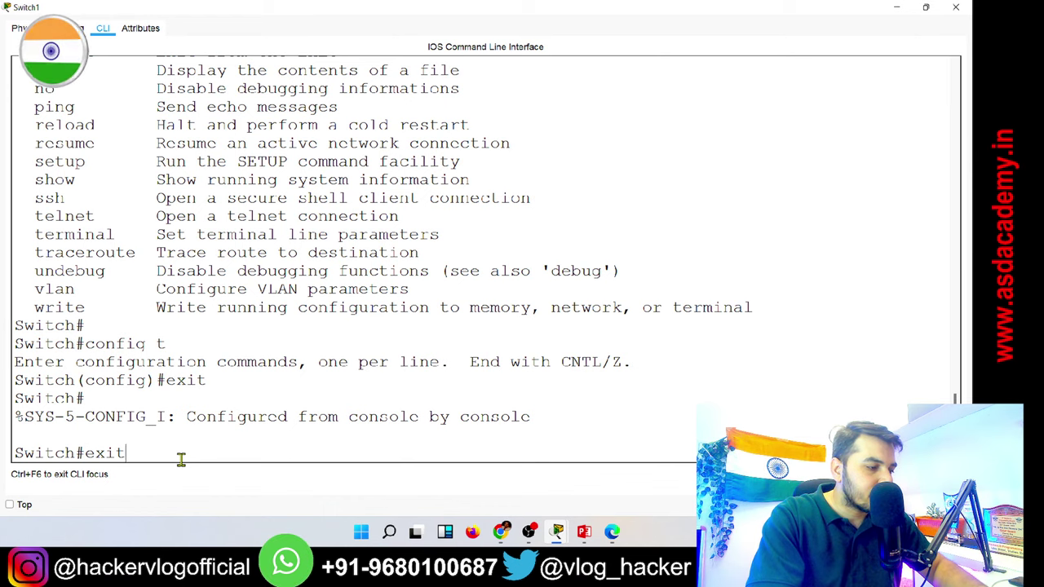
pyautogui.write('it')
pyautogui.press('Return')
pyautogui.press('Return')
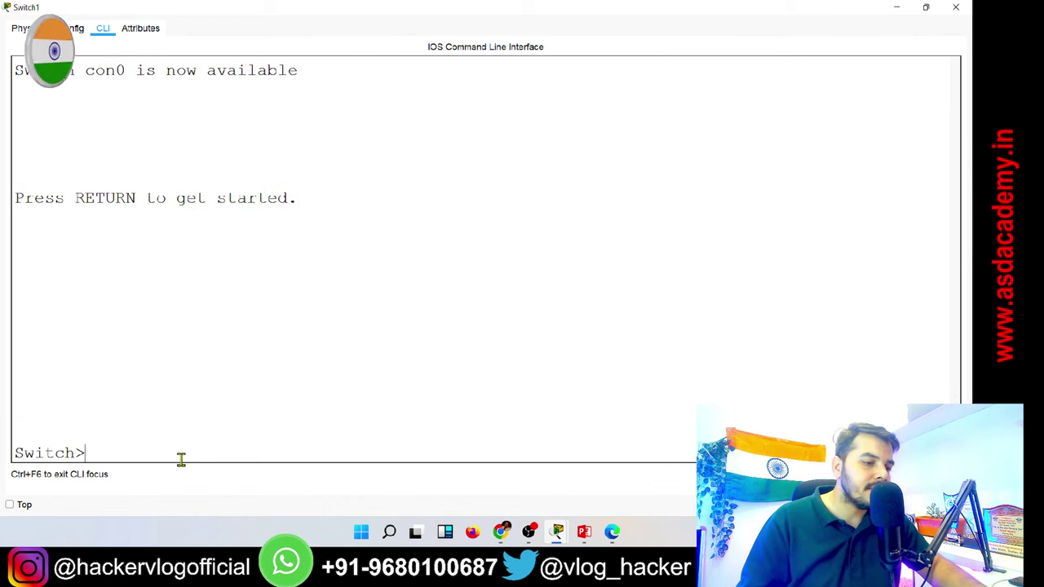
# Add a note reading "#exit" to the topology workspace and align it directly beneath the "#config t" note.
pyautogui.moveTo(558, 535)
pyautogui.click(480, 487)
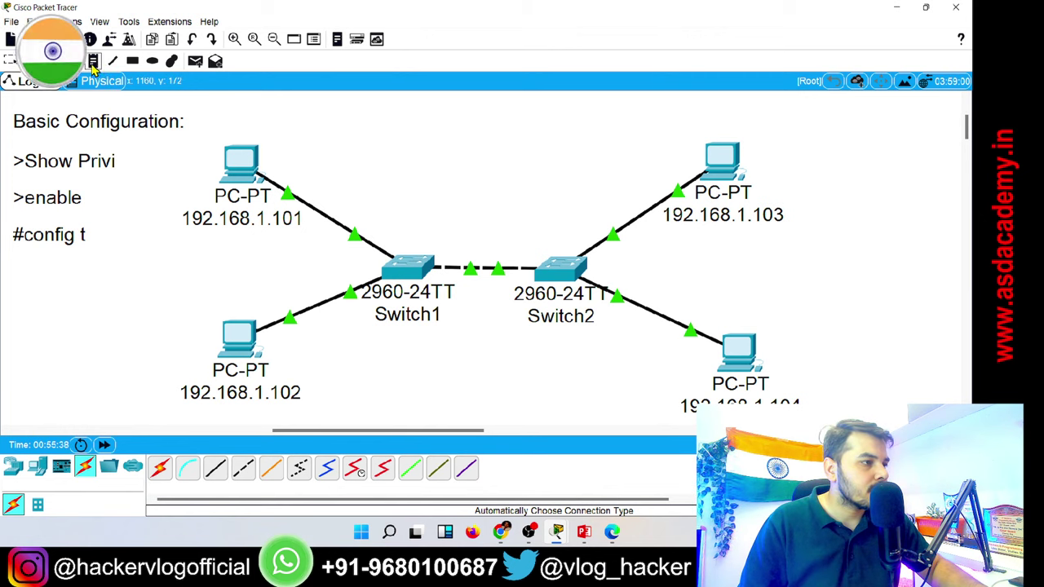
pyautogui.click(9, 262)
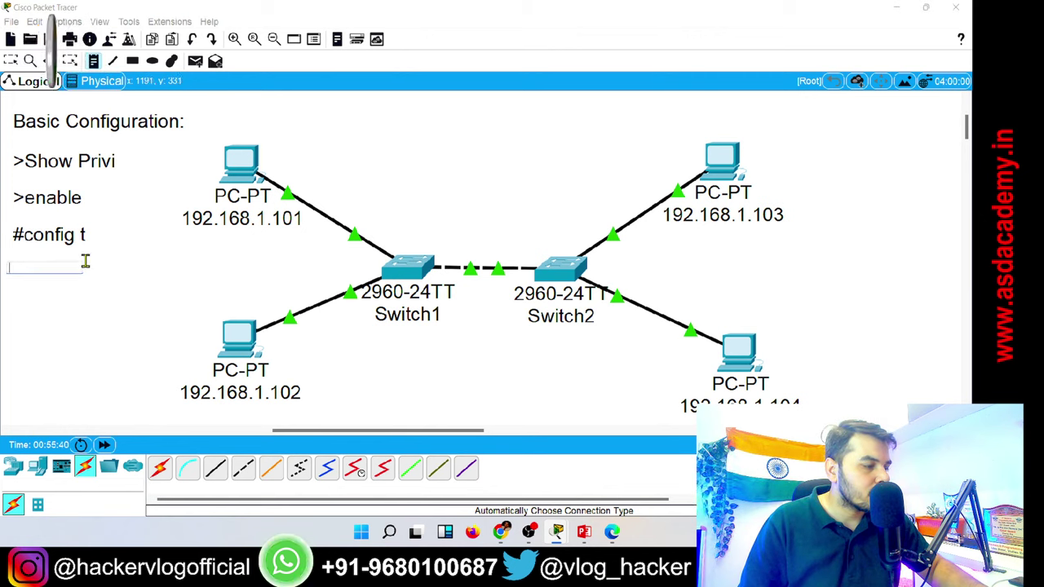
pyautogui.write('#')
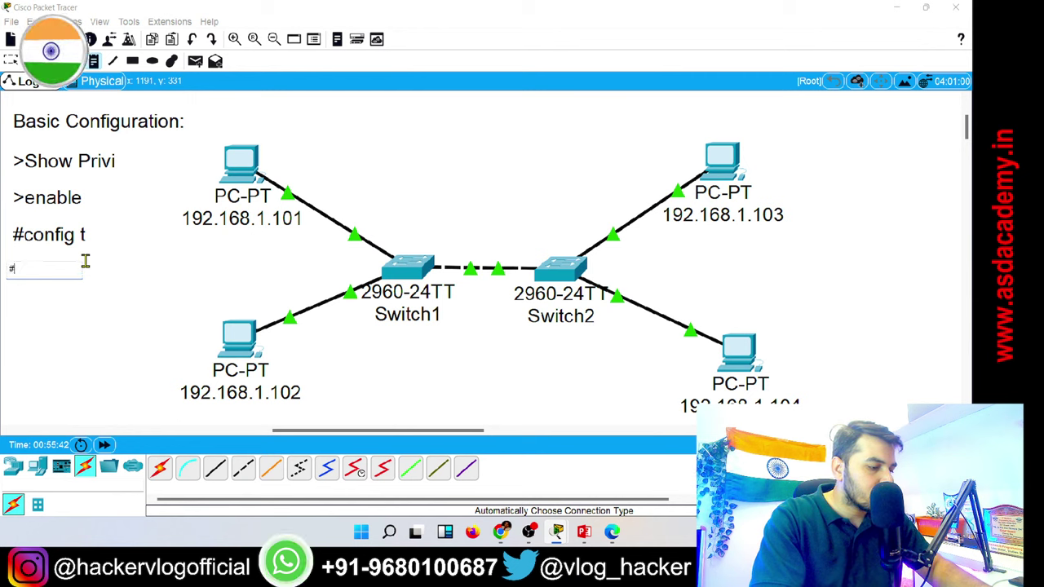
pyautogui.write('exit')
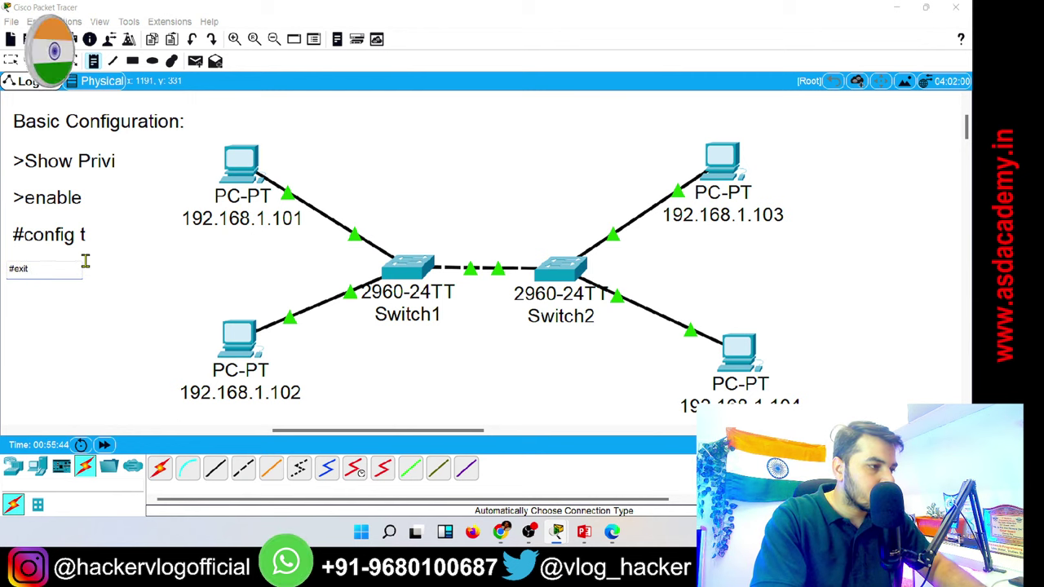
pyautogui.click(69, 306)
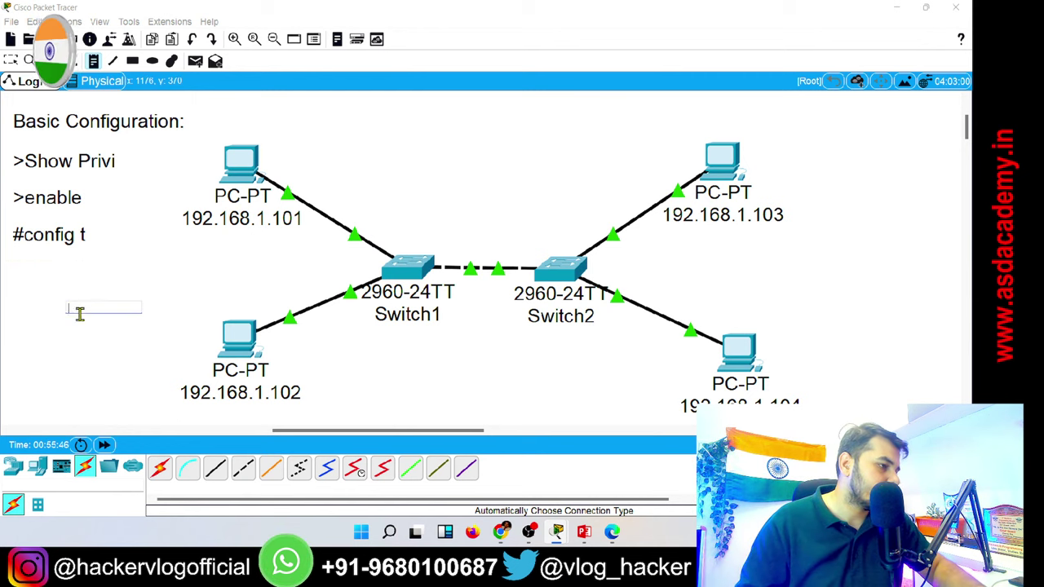
pyautogui.click(18, 64)
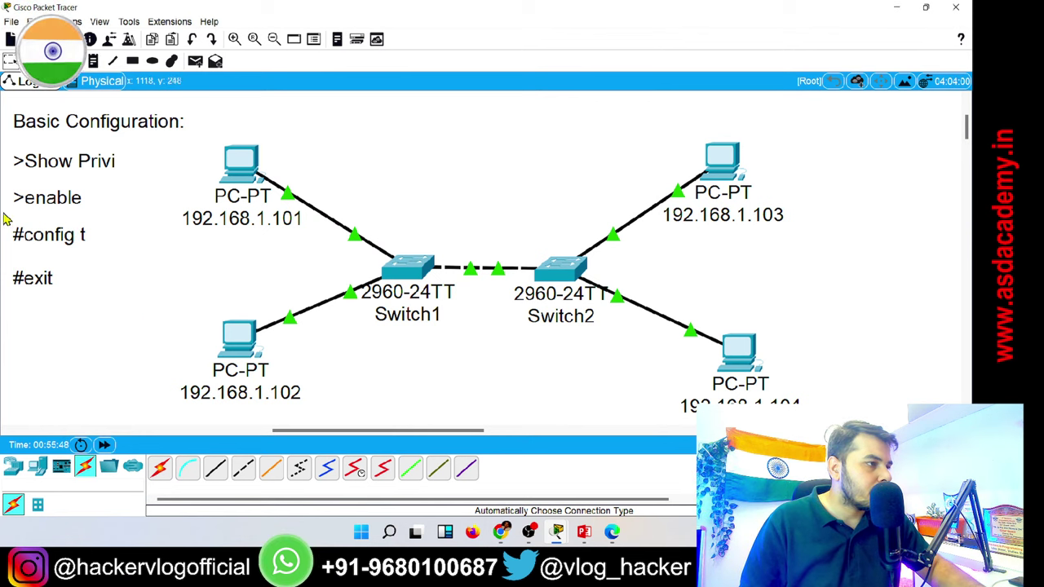
pyautogui.moveTo(23, 288); pyautogui.dragTo(25, 283)
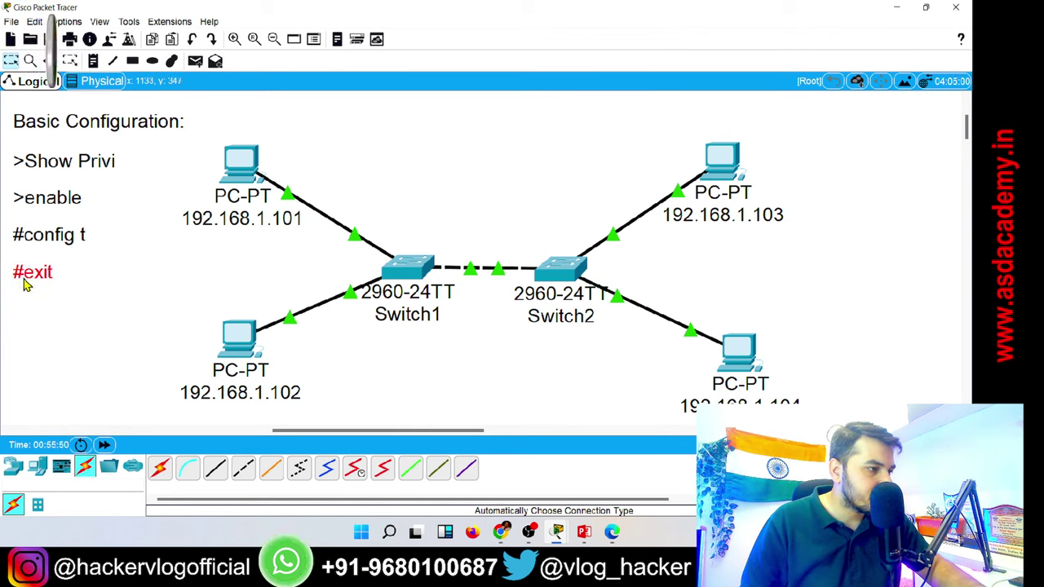
pyautogui.click(41, 332)
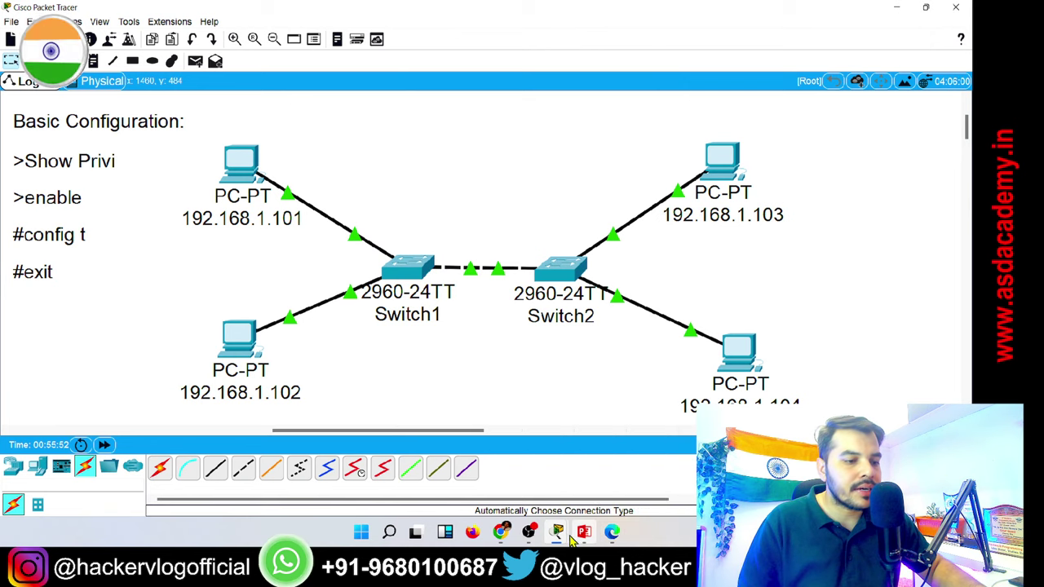
# Return to the Switch1 command line and enter global configuration mode from the user prompt using en and config t.
pyautogui.moveTo(557, 531)
pyautogui.click(592, 498)
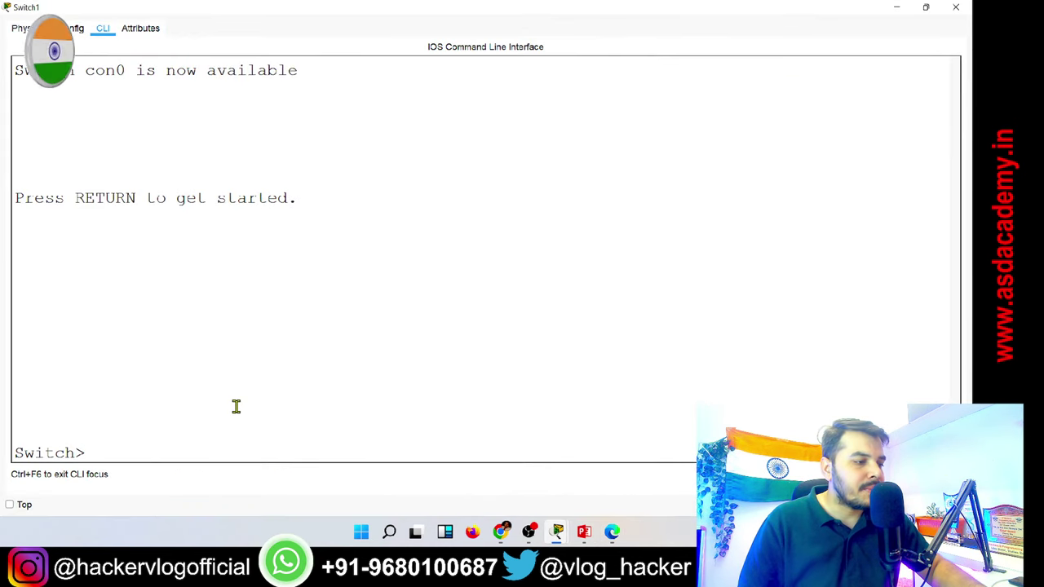
pyautogui.write('co')
pyautogui.press('BackSpace')
pyautogui.press('BackSpace')
pyautogui.write('en')
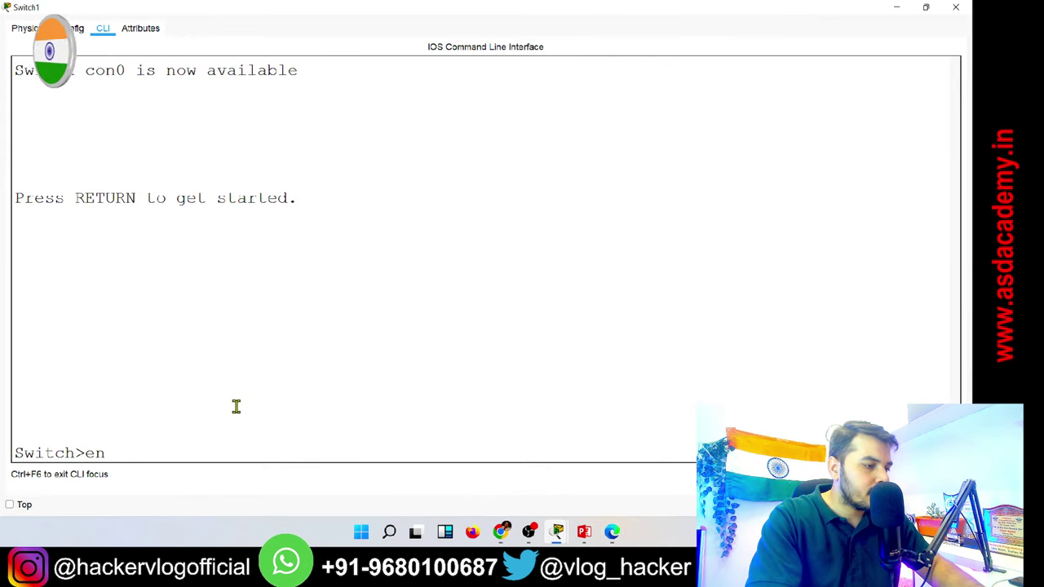
pyautogui.press('Return')
pyautogui.write('config t')
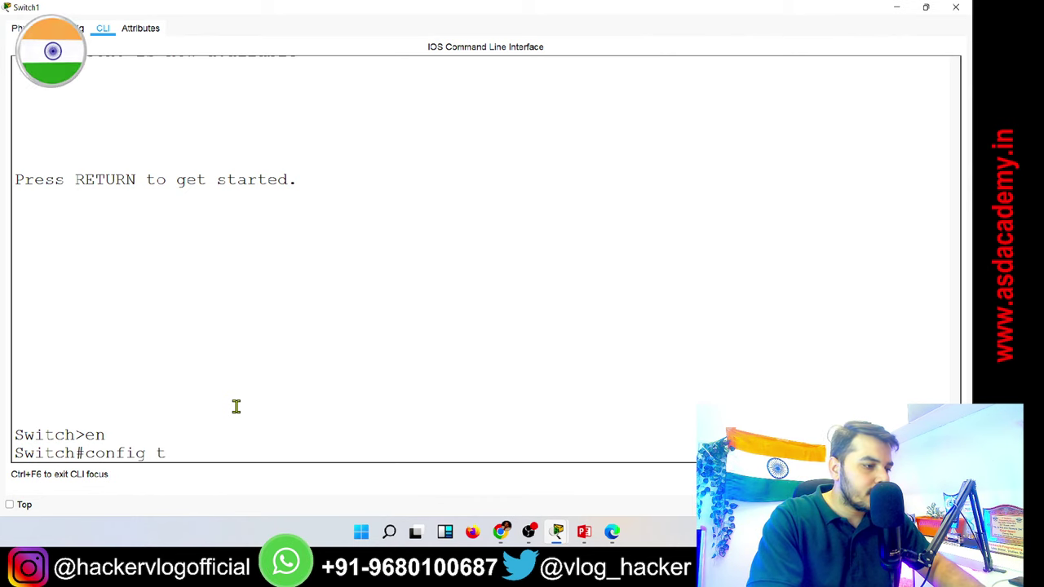
pyautogui.press('Return')
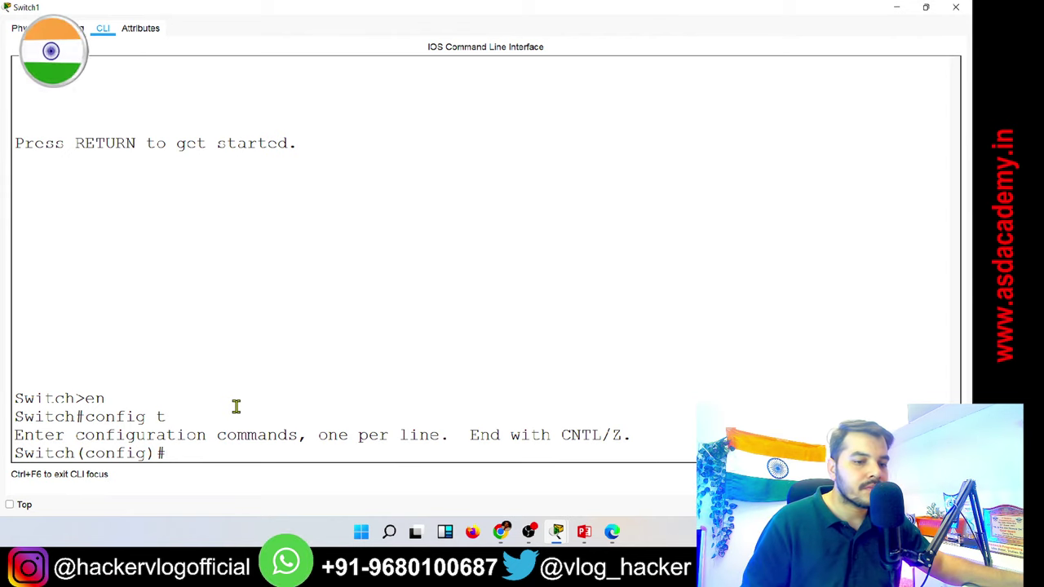
pyautogui.click(530, 533)
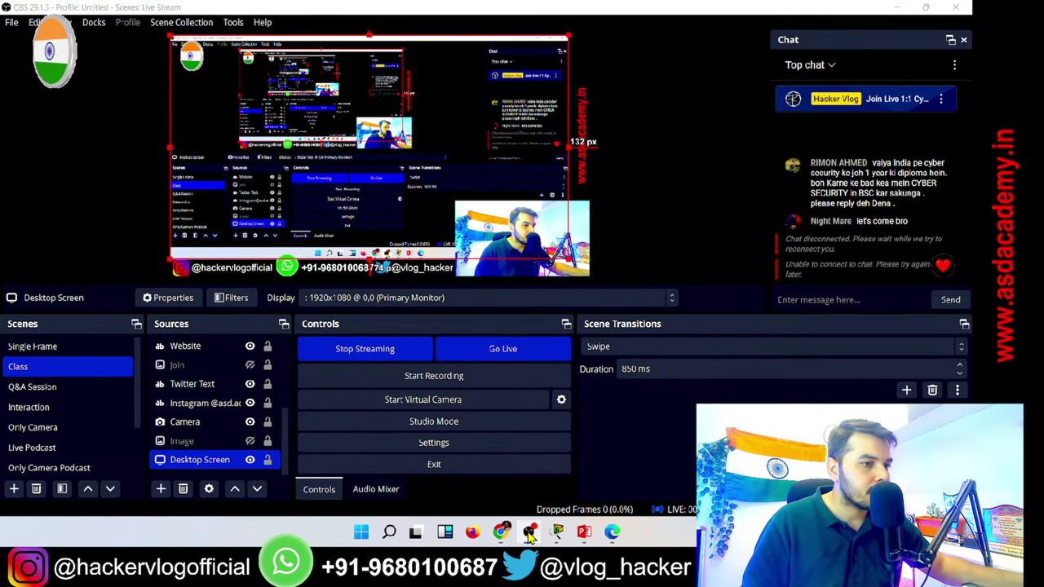
pyautogui.click(530, 533)
pyautogui.moveTo(507, 535)
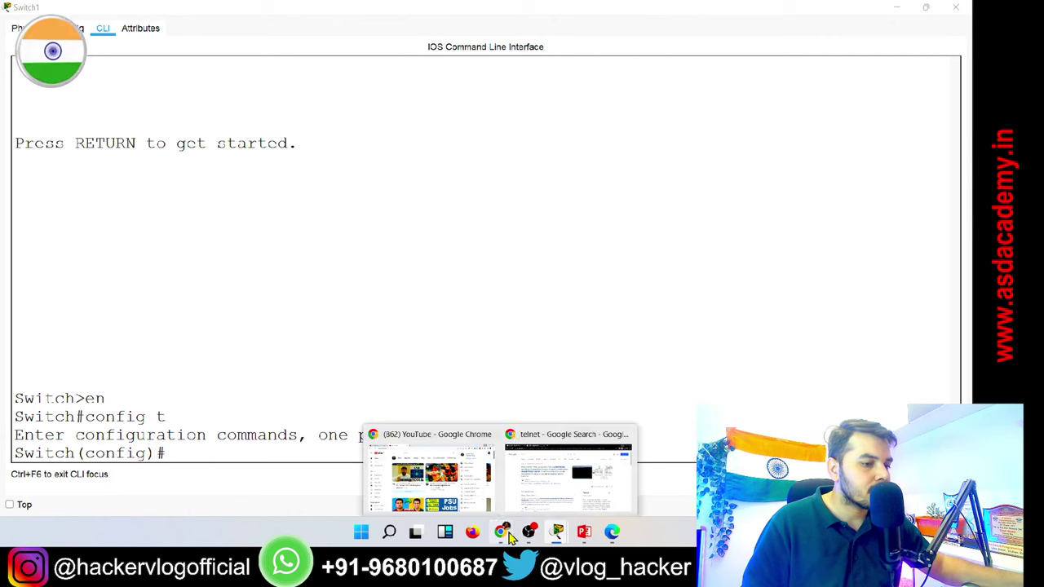
pyautogui.click(465, 503)
pyautogui.click(57, 10)
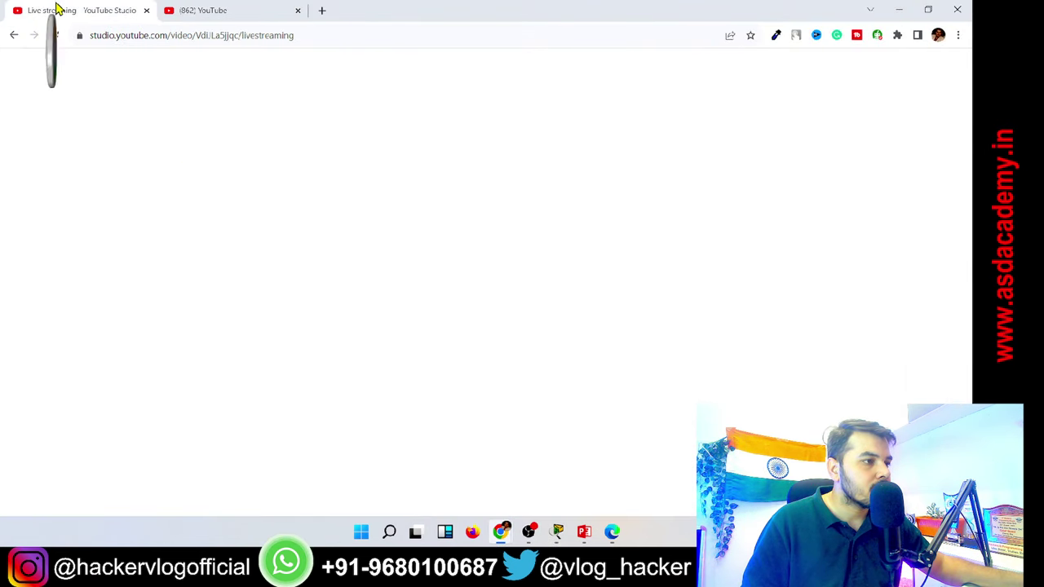
pyautogui.click(255, 10)
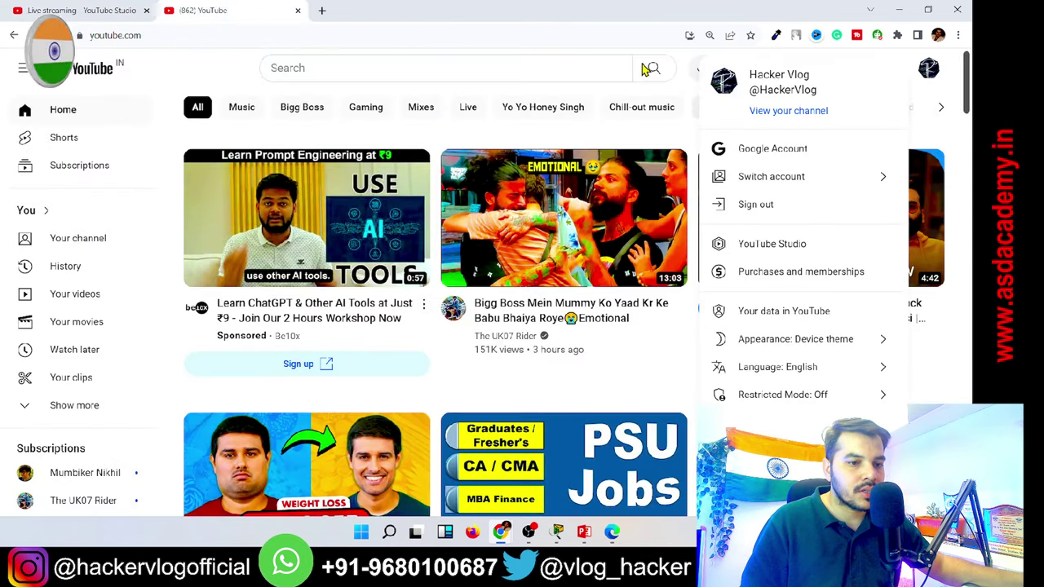
pyautogui.click(899, 11)
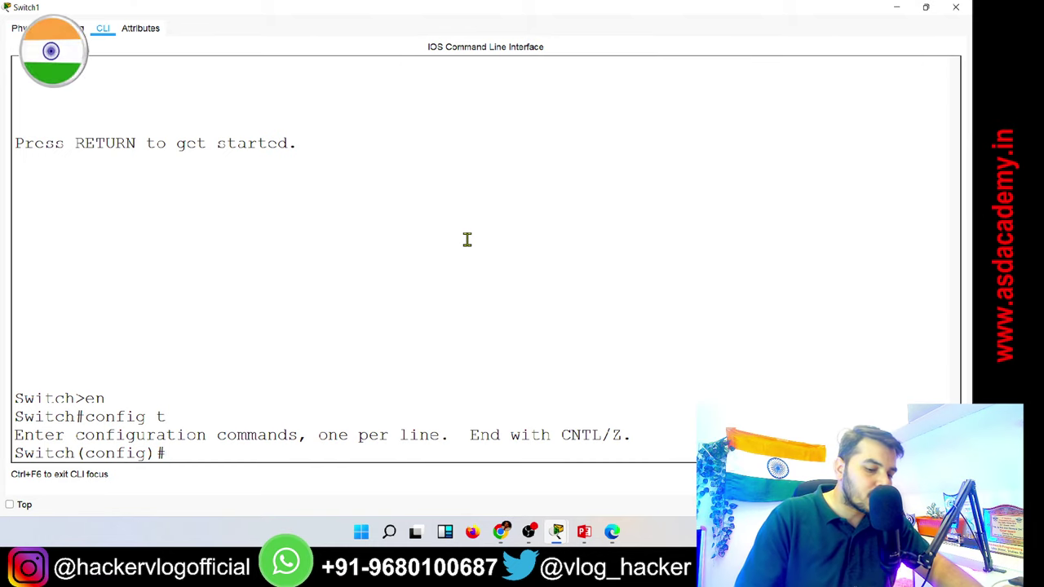
# List the available global configuration commands on Switch1 with ? and page through to the end of the list.
pyautogui.write('?')
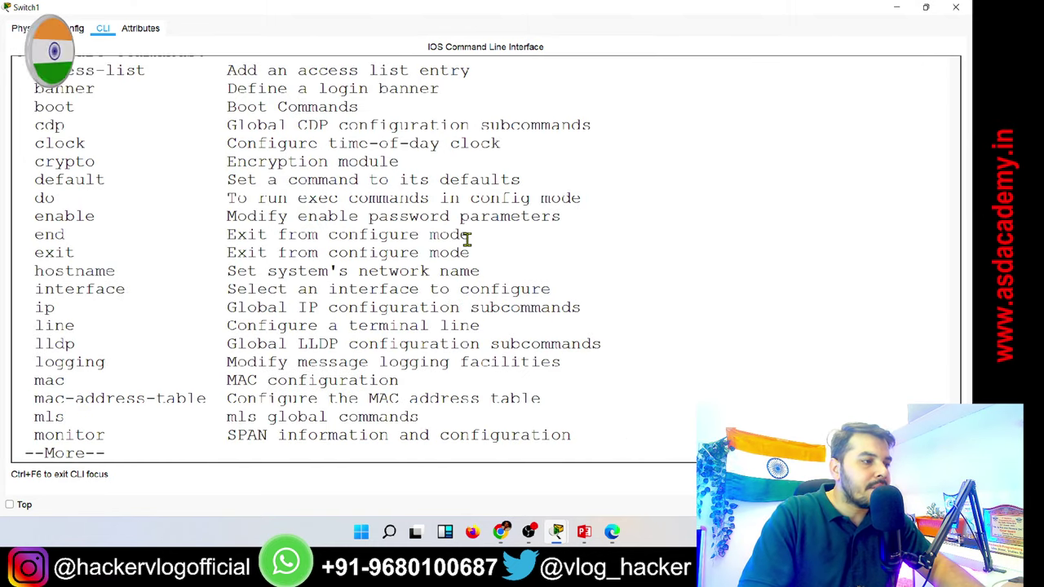
pyautogui.press('Return')
pyautogui.press('Return')
pyautogui.press('Return')
pyautogui.press('Return')
pyautogui.press('Return')
pyautogui.press('Return')
pyautogui.press('Return')
pyautogui.press('Return')
pyautogui.press('Return')
pyautogui.press('Return')
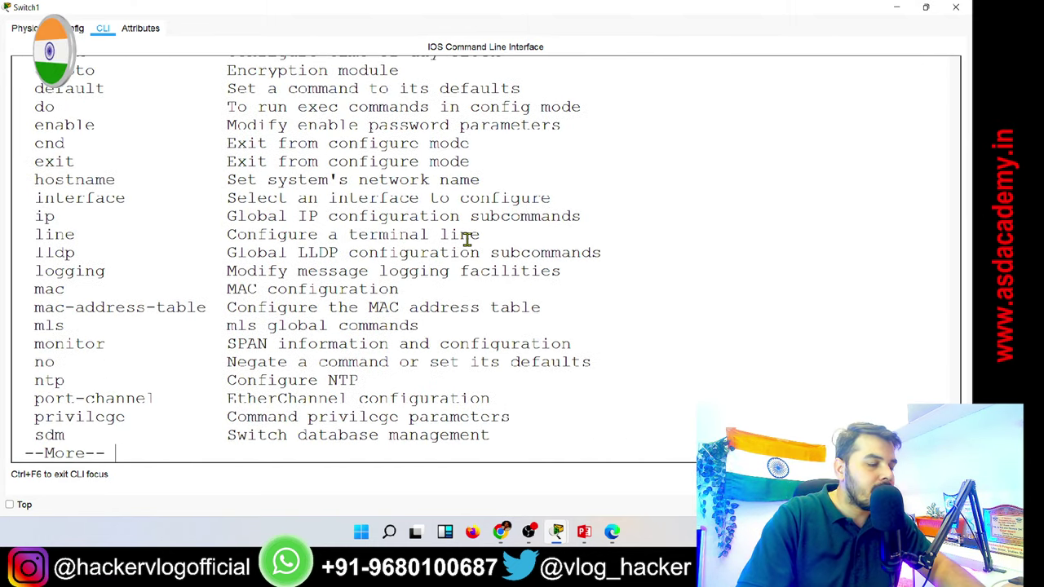
pyautogui.press('Return')
pyautogui.press('Return')
pyautogui.press('Return')
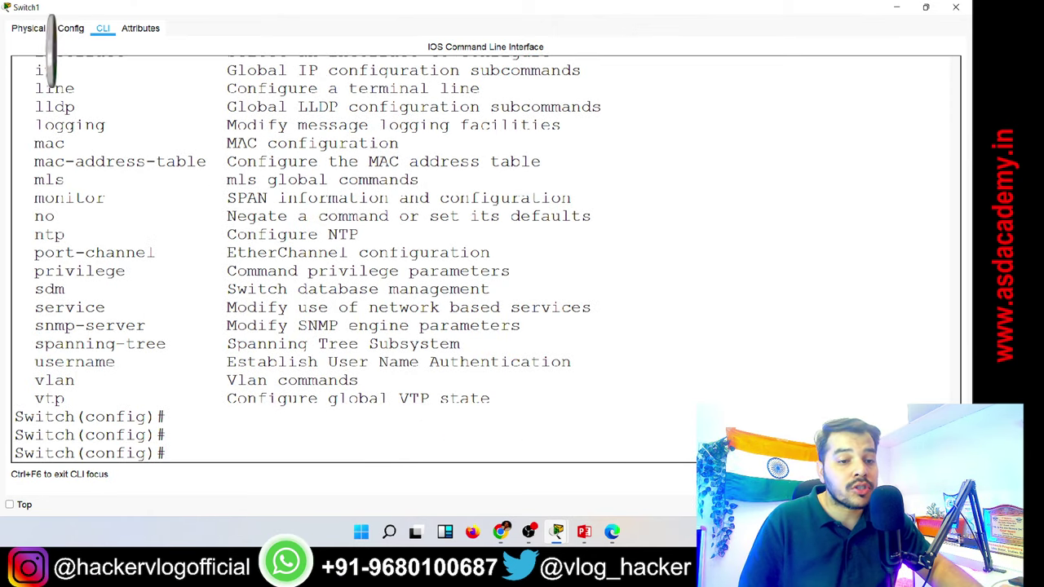
# Review the listed configuration commands from the beginning and highlight the hostname entry.
pyautogui.scroll(5, 950, 397)
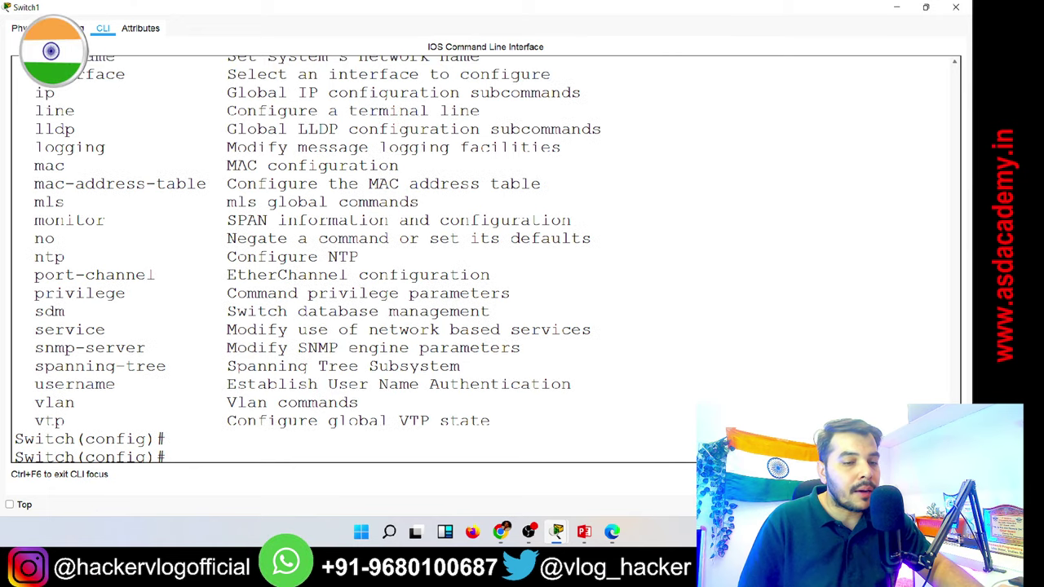
pyautogui.scroll(2, 950, 397)
pyautogui.scroll(-2, 950, 397)
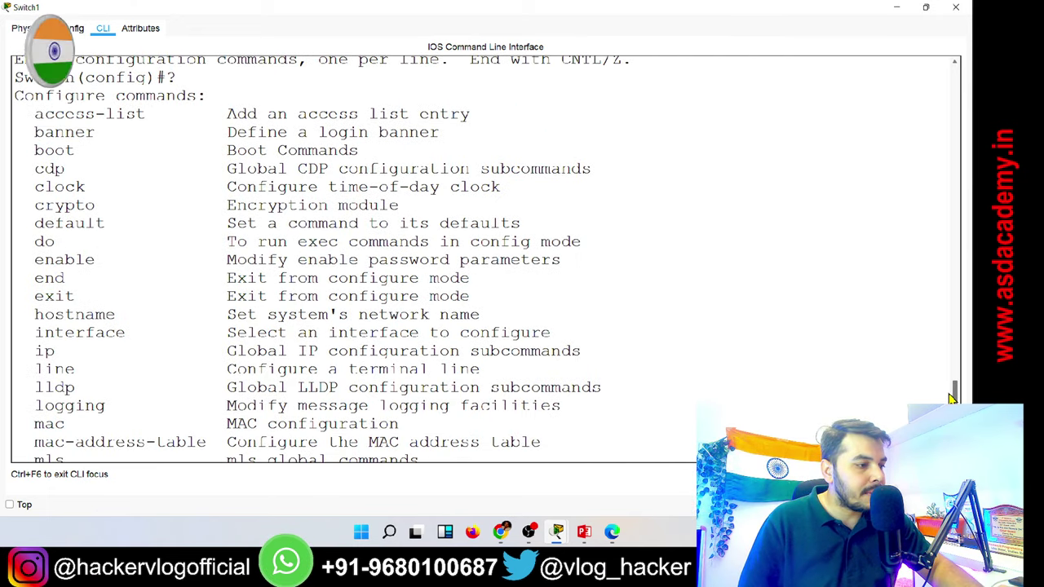
pyautogui.moveTo(31, 116); pyautogui.dragTo(485, 314)
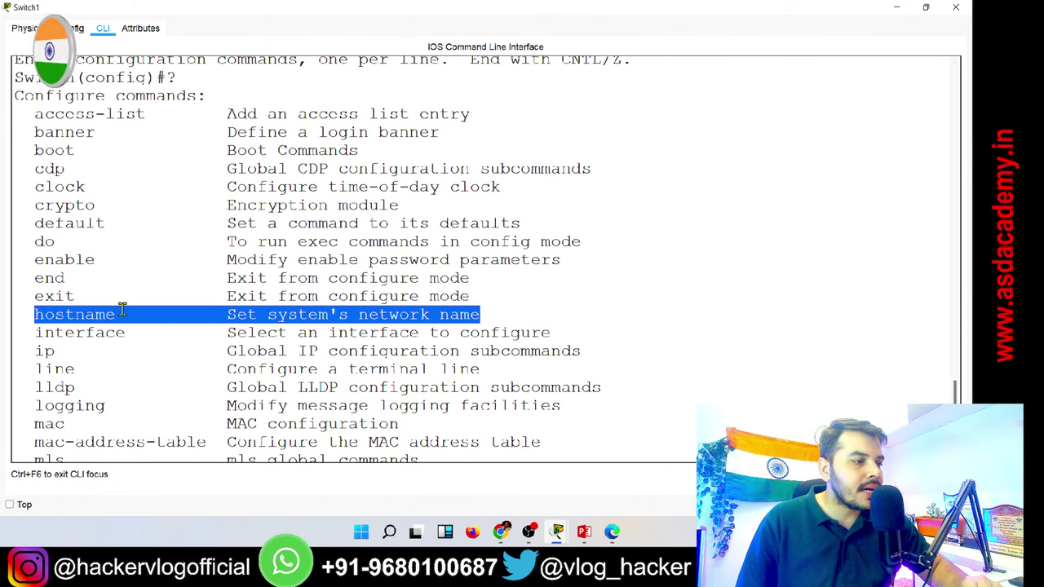
pyautogui.moveTo(115, 313); pyautogui.dragTo(35, 313)
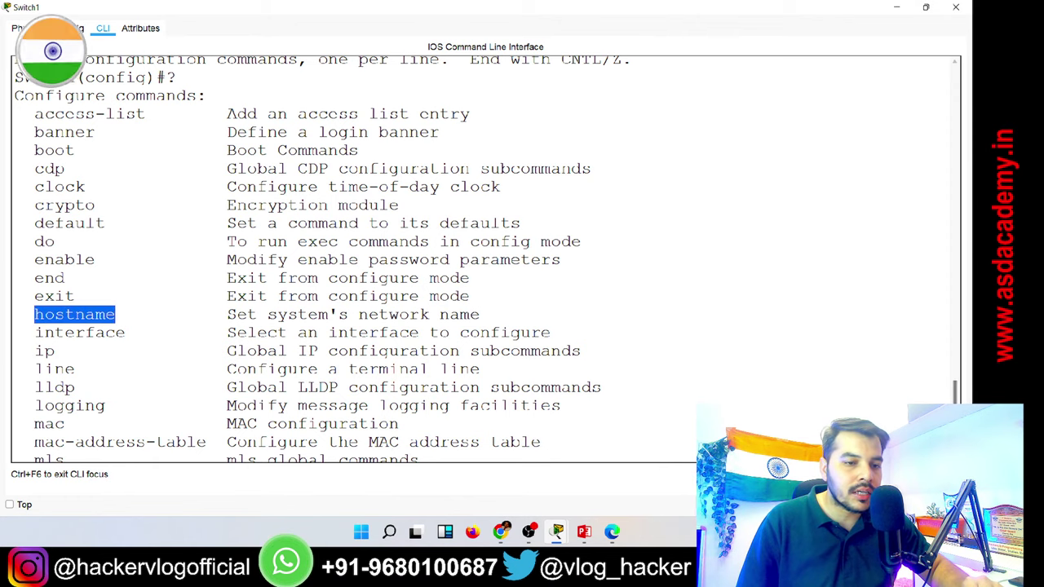
# Return to the configuration prompt, highlight its device name, and query the hostname command's argument with hostname ?
pyautogui.press('Return')
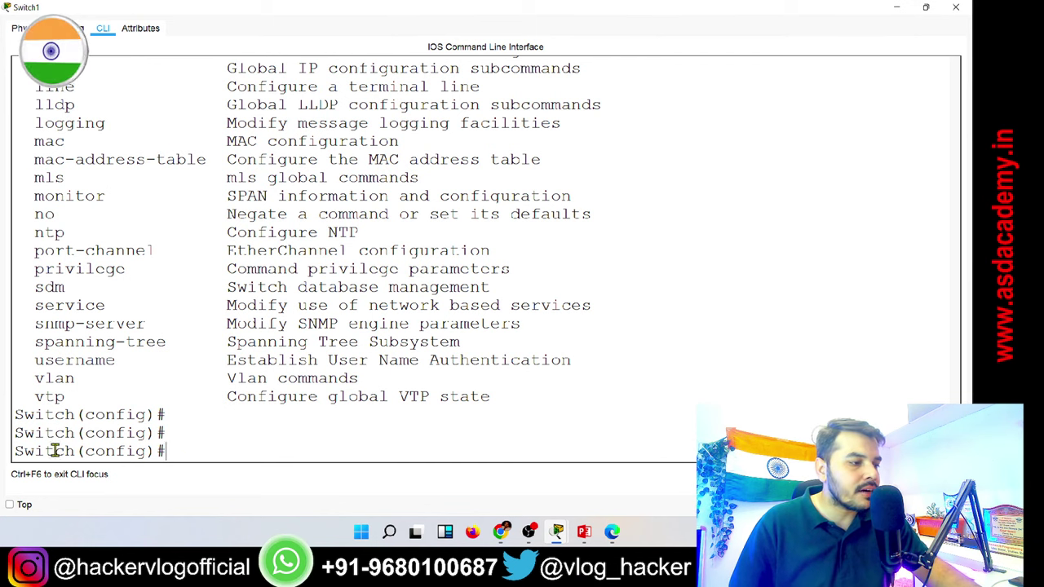
pyautogui.moveTo(76, 451); pyautogui.dragTo(15, 454)
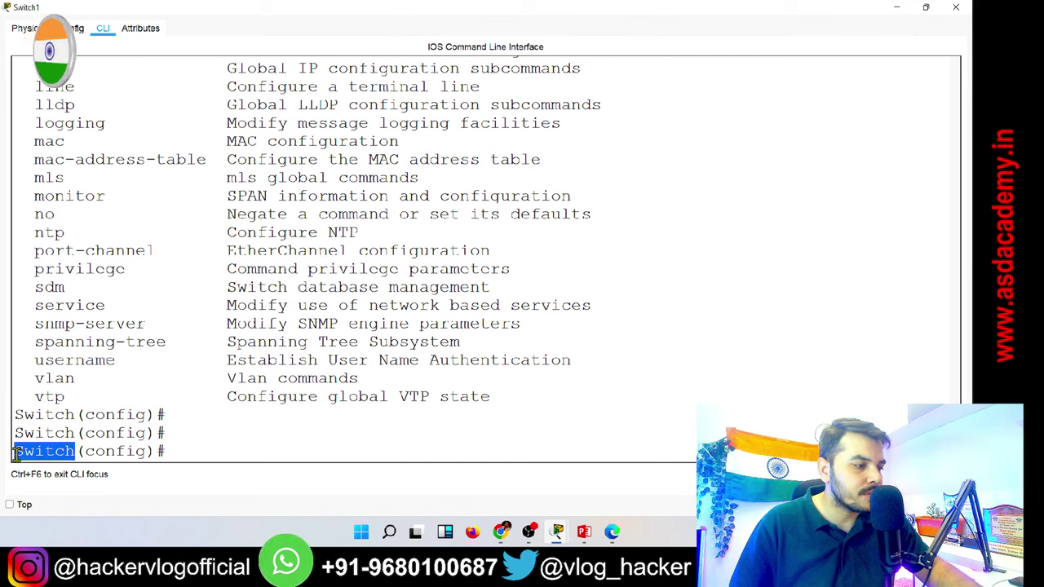
pyautogui.click(179, 453)
pyautogui.write('hostname')
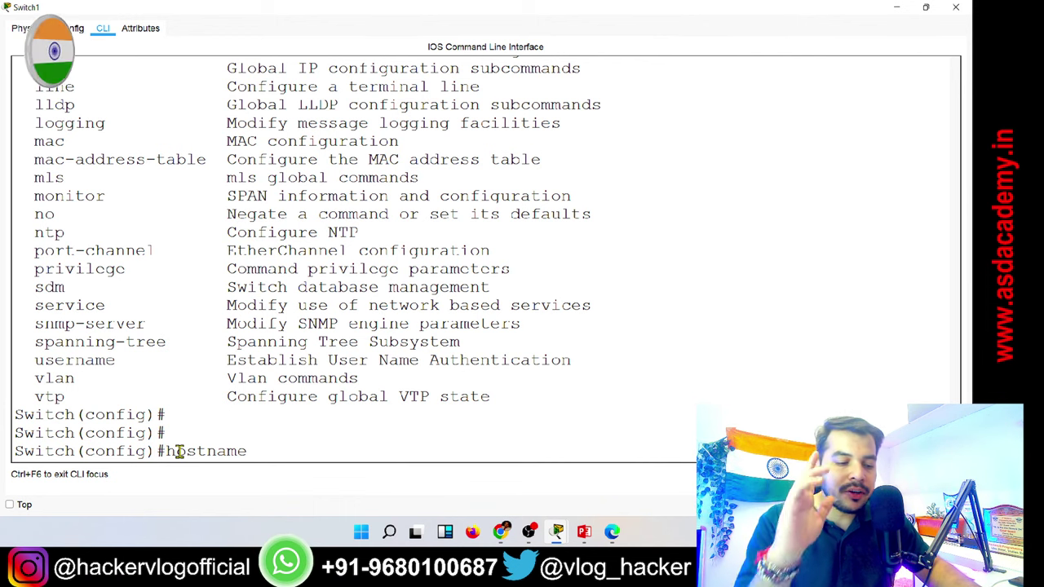
pyautogui.write('?')
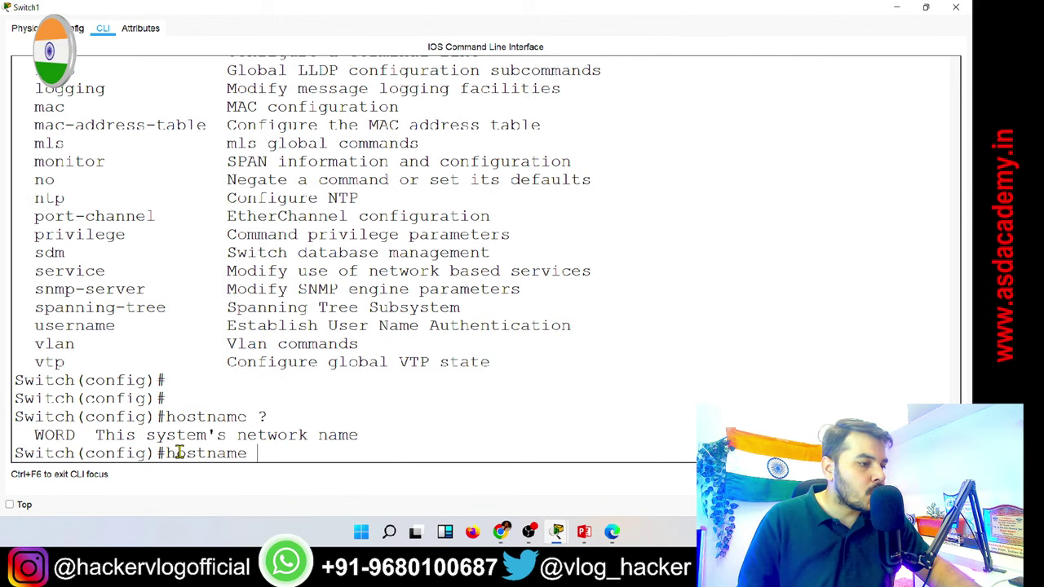
pyautogui.moveTo(35, 435); pyautogui.dragTo(357, 436)
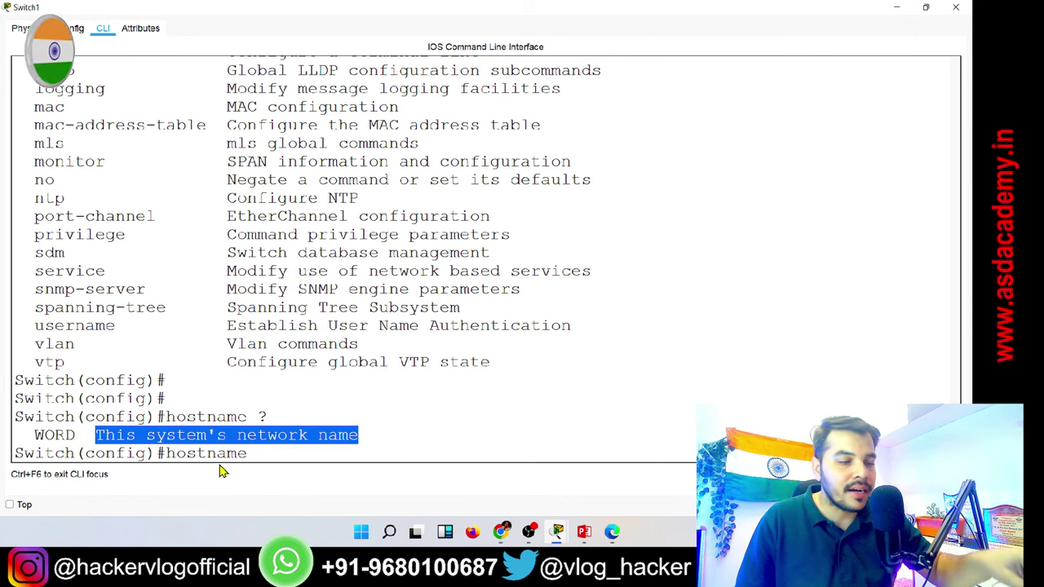
# Set the switch's hostname to Switch1 and highlight the name in the prompt and in the command.
pyautogui.click(263, 454)
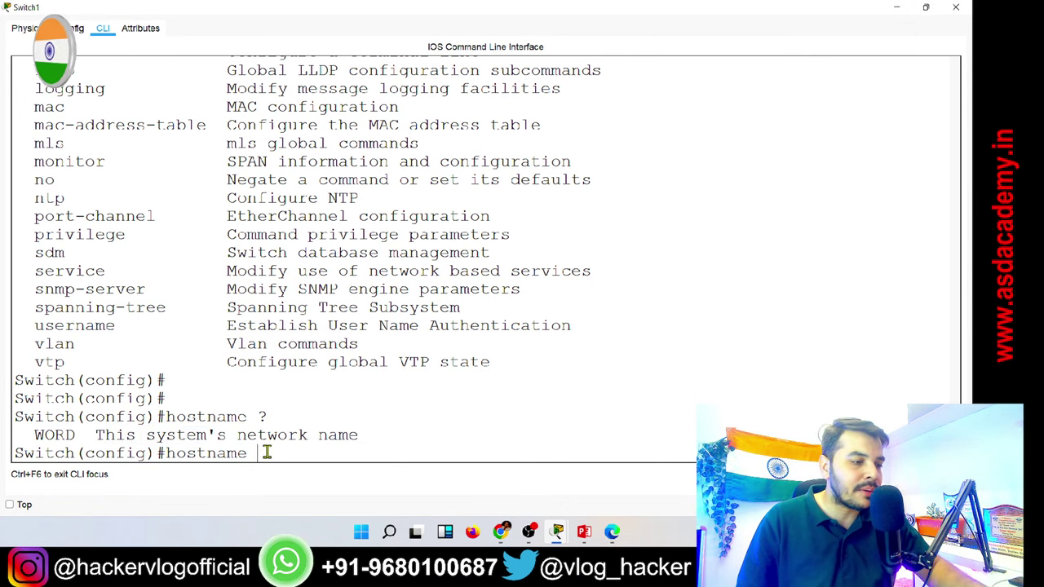
pyautogui.write('Switch')
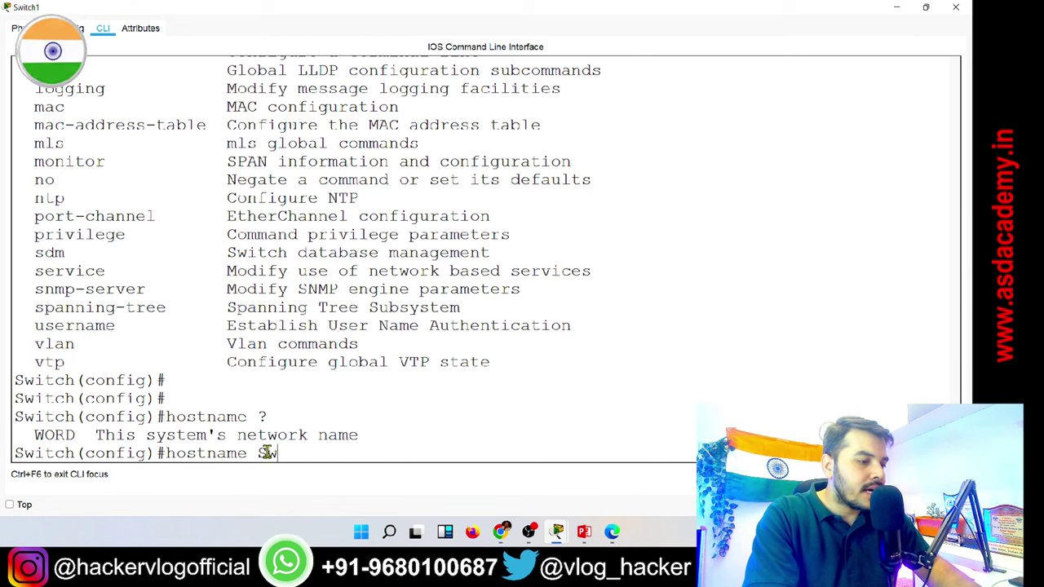
pyautogui.write('1')
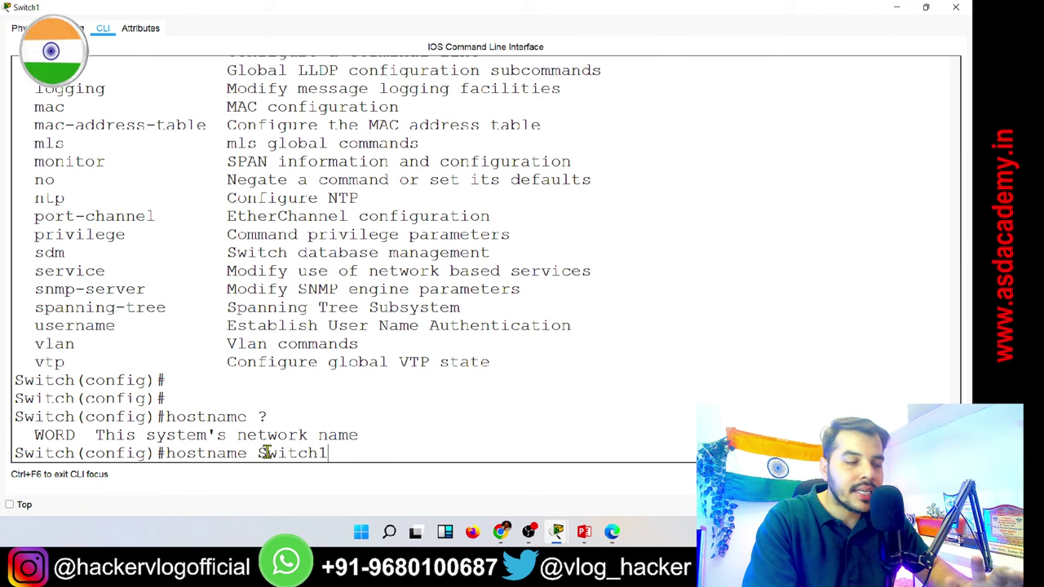
pyautogui.press('Return')
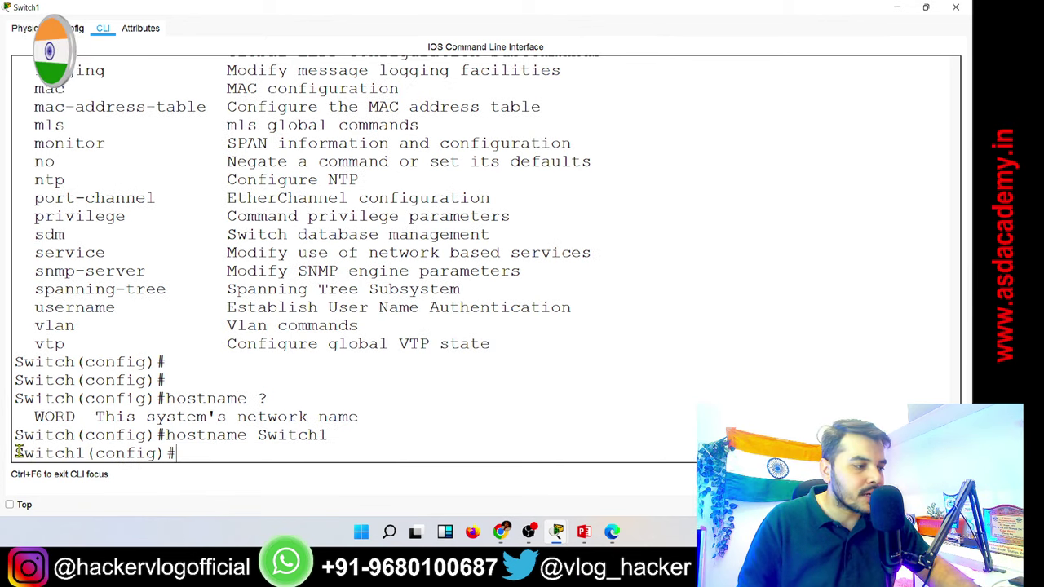
pyautogui.moveTo(14, 453); pyautogui.dragTo(85, 455)
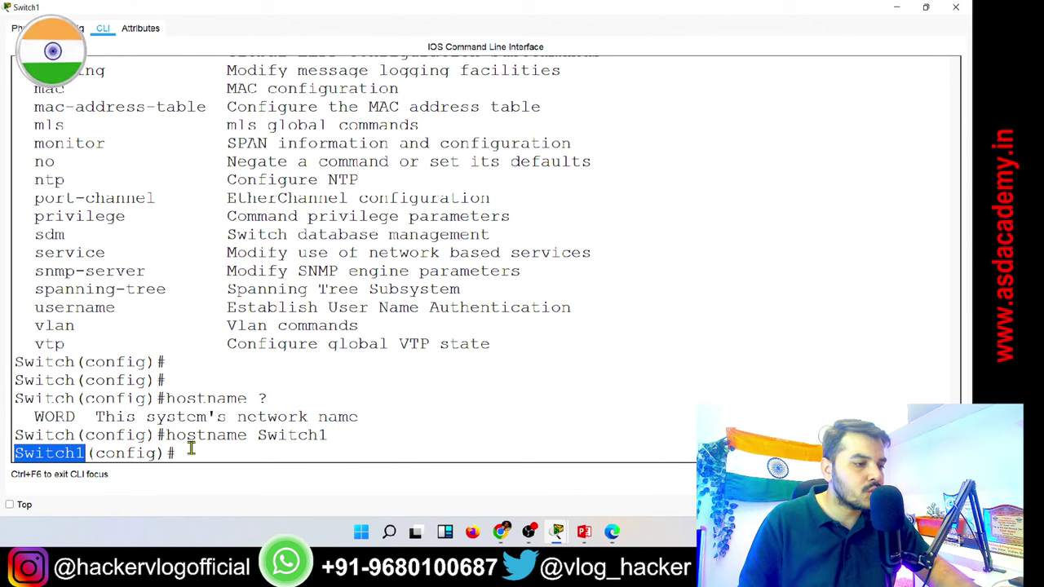
pyautogui.moveTo(258, 434); pyautogui.dragTo(330, 436)
# Add a note reading "(Config)#hostname Switch1" to the topology workspace beneath the "#exit" note, and leave note placement.
pyautogui.moveTo(559, 531)
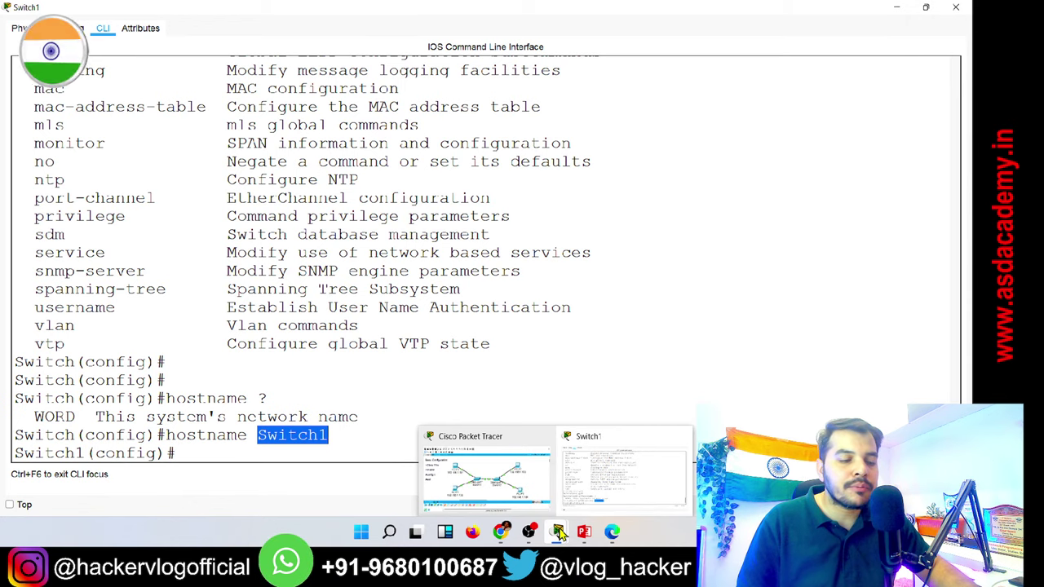
pyautogui.click(527, 487)
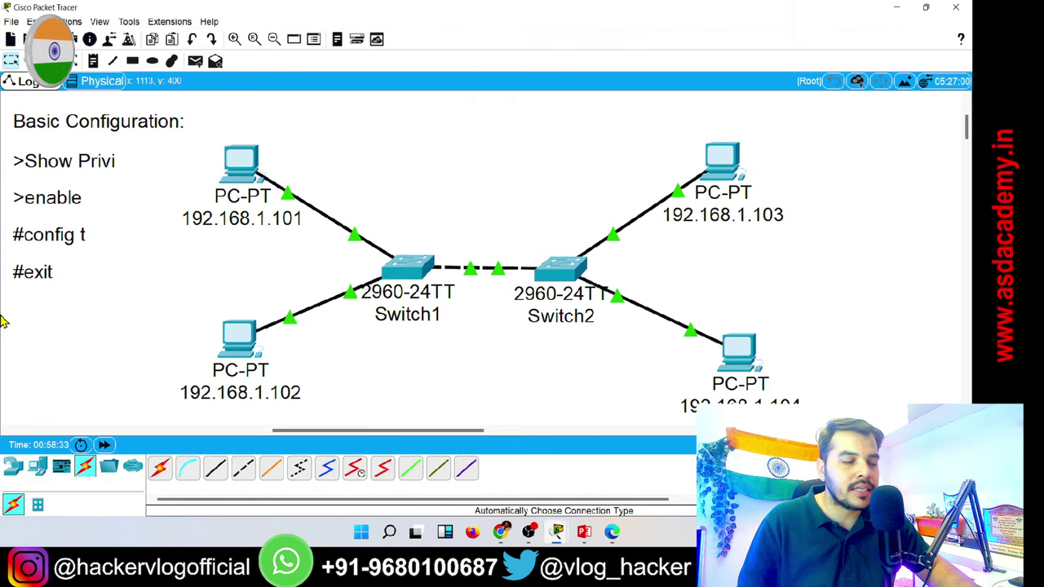
pyautogui.click(93, 60)
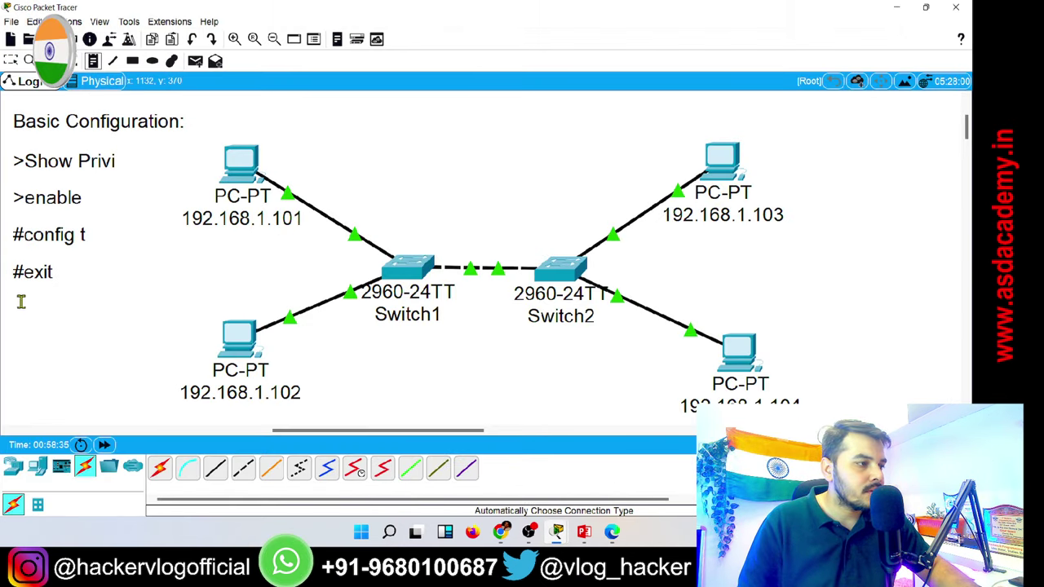
pyautogui.click(10, 305)
pyautogui.write('#')
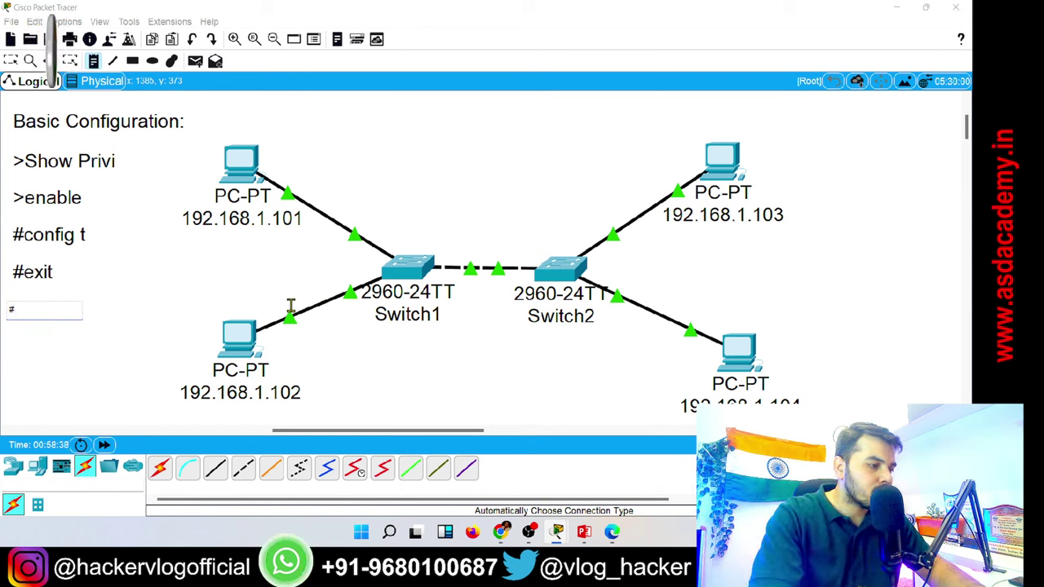
pyautogui.write('con')
pyautogui.press('BackSpace')
pyautogui.press('BackSpace')
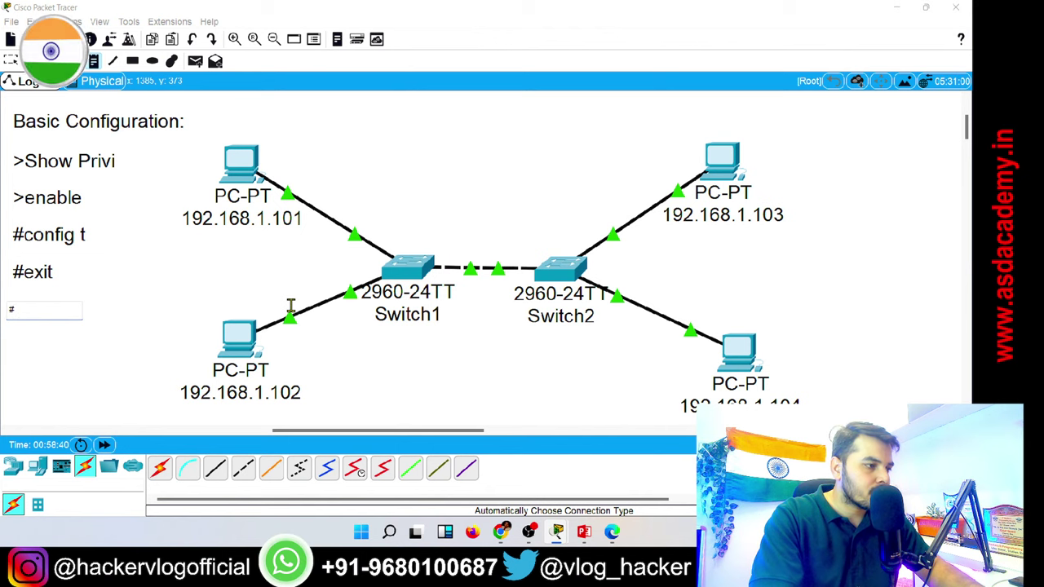
pyautogui.moveTo(557, 538)
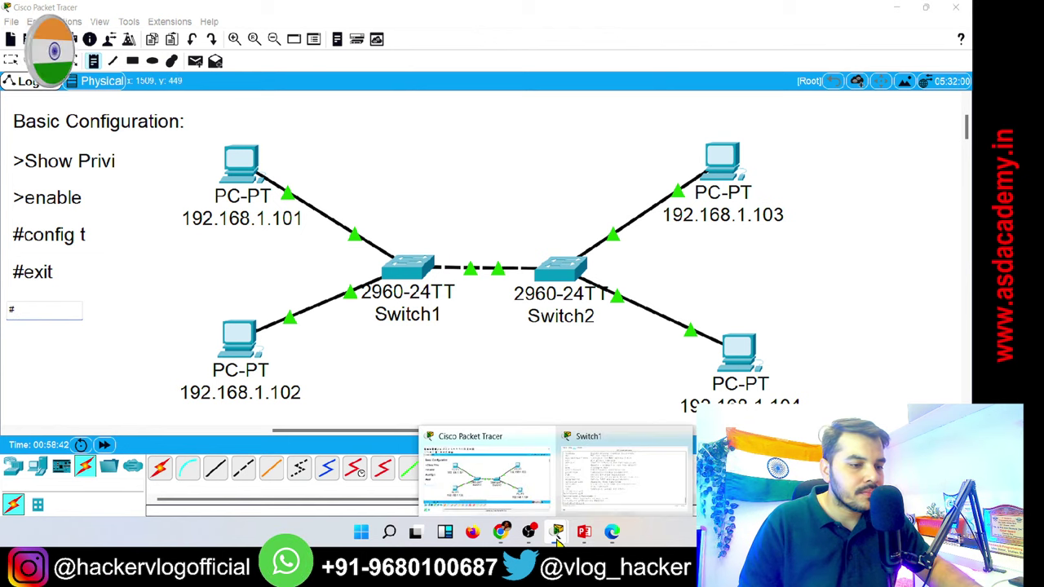
pyautogui.moveTo(588, 479)
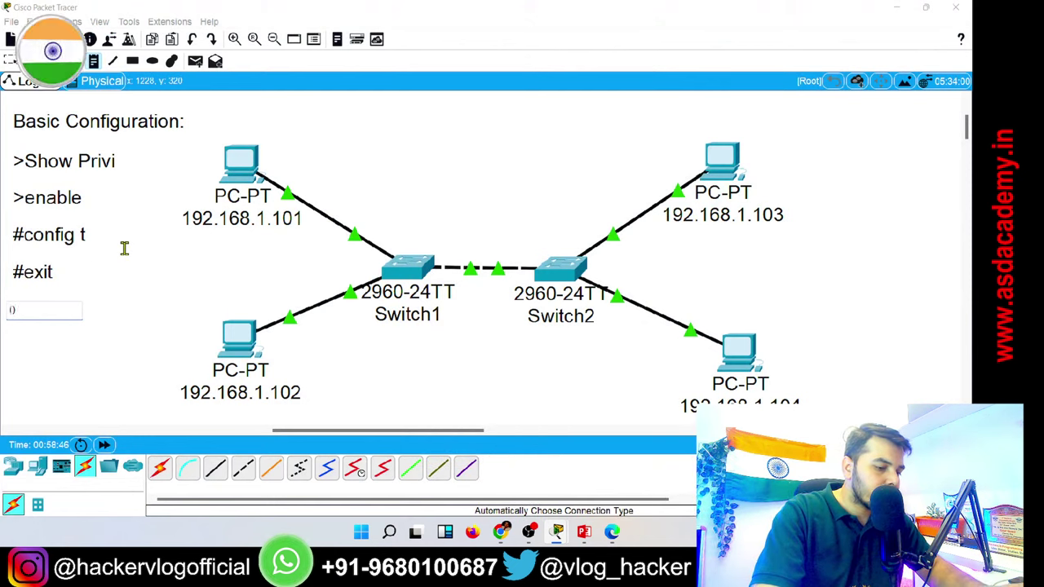
pyautogui.write('Config)')
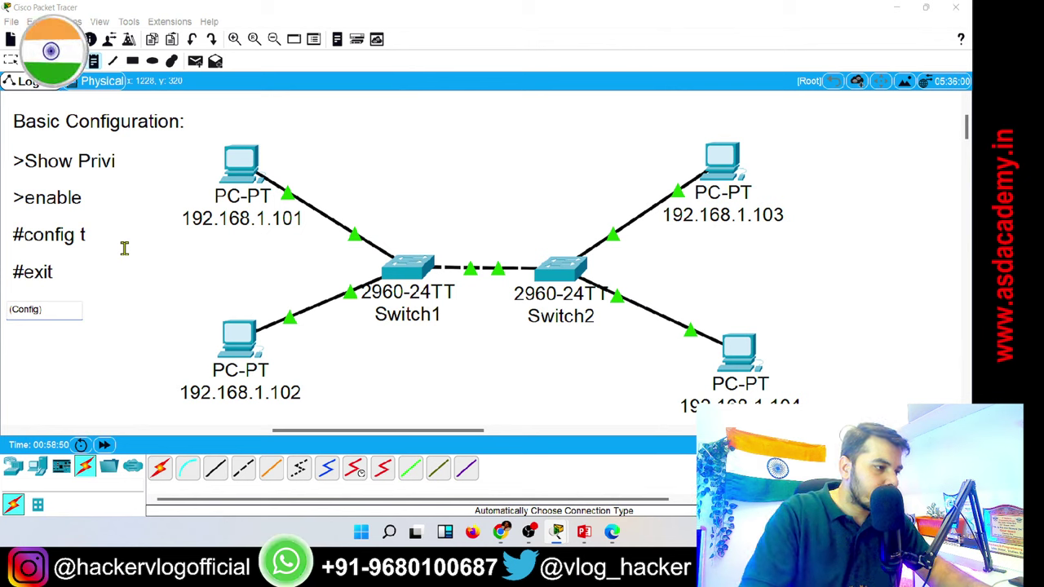
pyautogui.write('#')
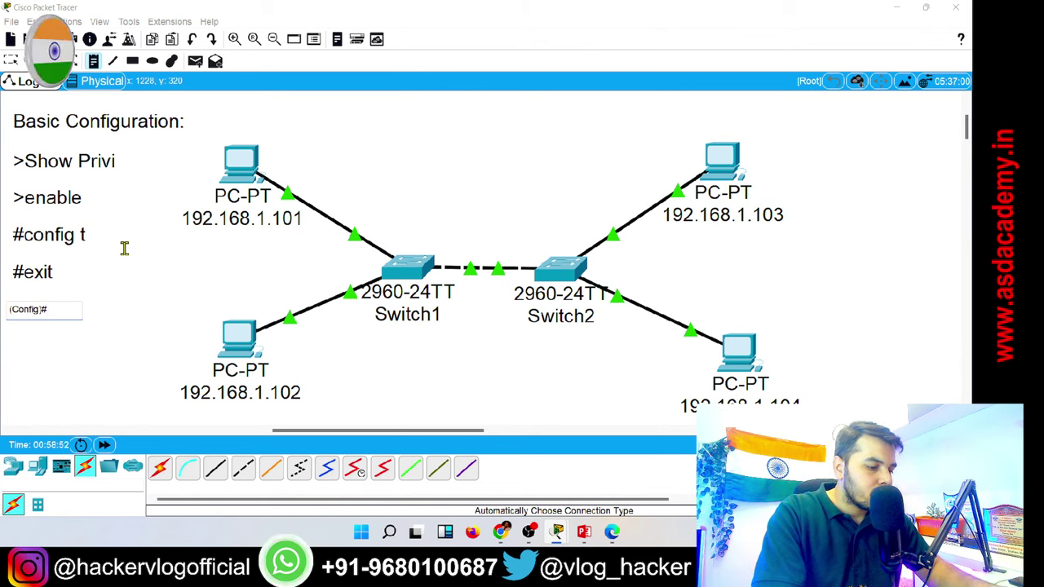
pyautogui.write('hostname S')
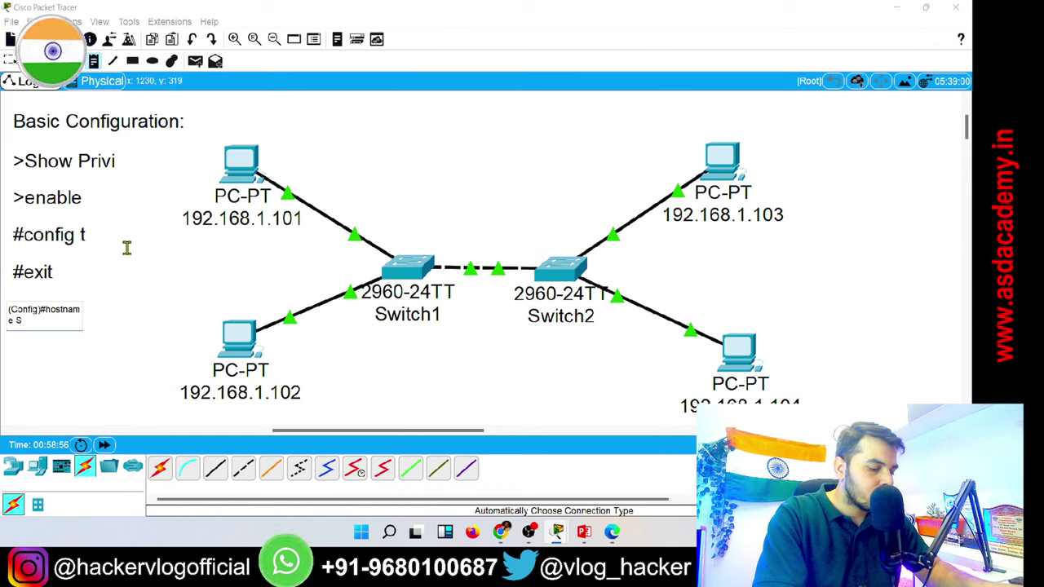
pyautogui.write('witch1')
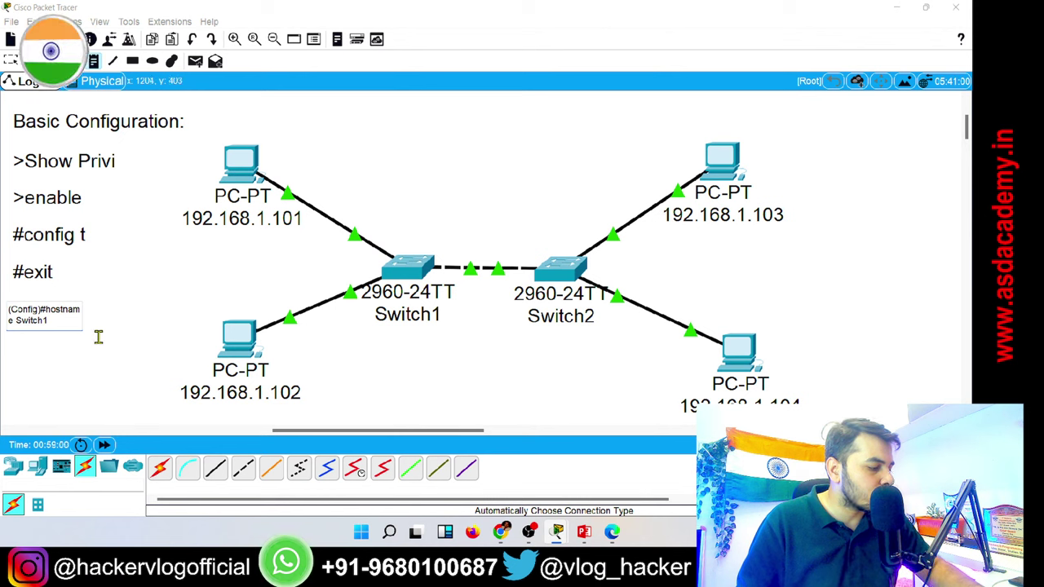
pyautogui.click(75, 355)
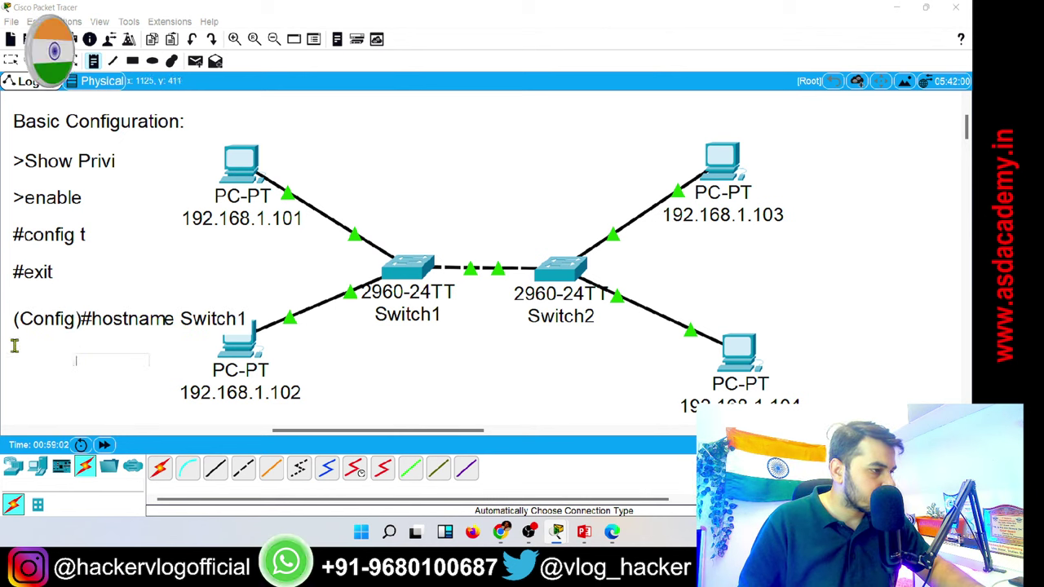
pyautogui.click(11, 64)
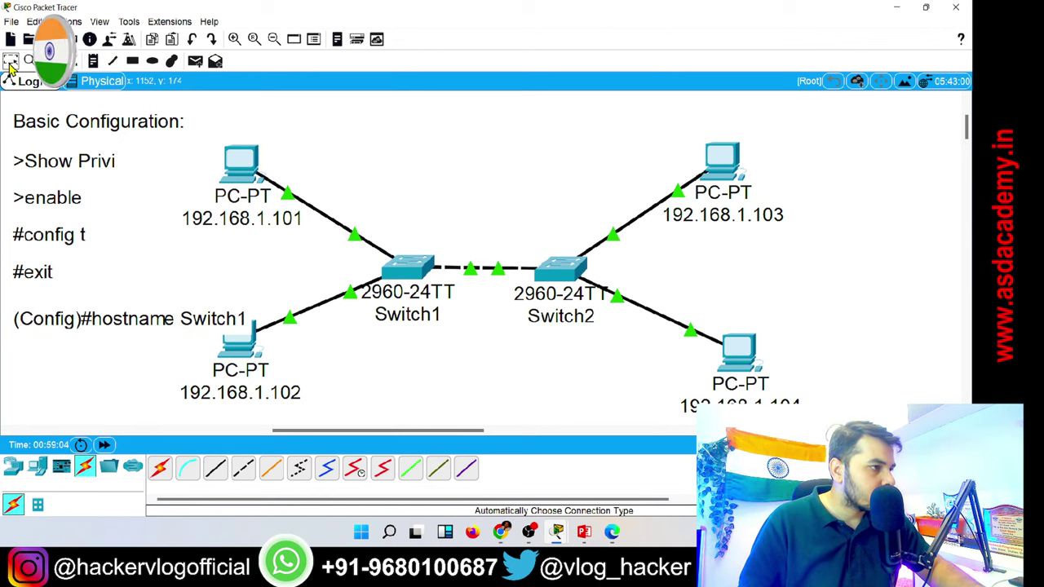
# Move the "(Config)#hostname Switch1" note slightly upward, closer beneath the "#exit" note.
pyautogui.click(99, 323)
pyautogui.moveTo(100, 324); pyautogui.dragTo(99, 316)
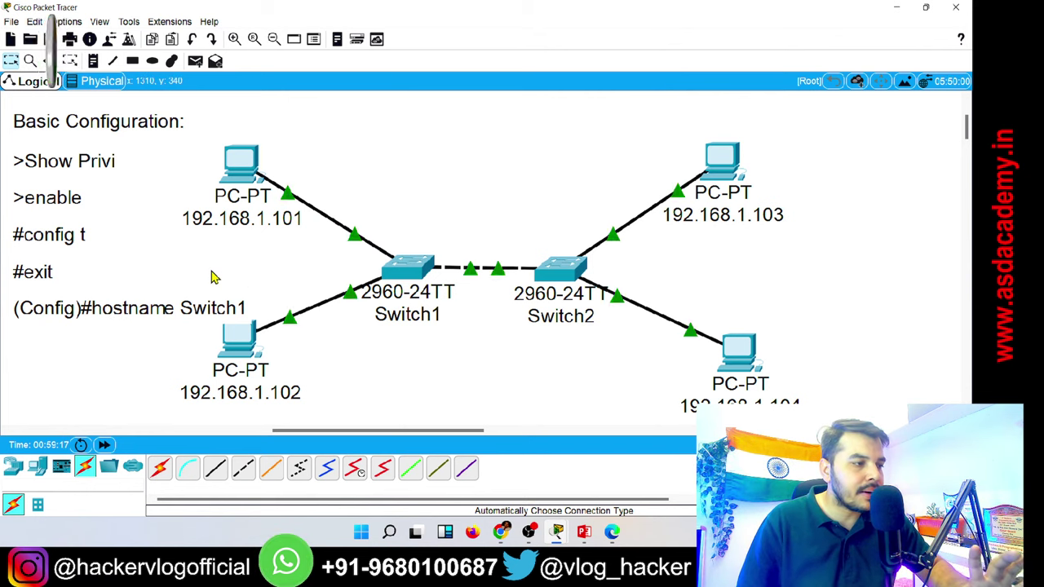
# Bring back Switch1's command line, highlight the name in its hostname command, and close the device window.
pyautogui.moveTo(579, 540)
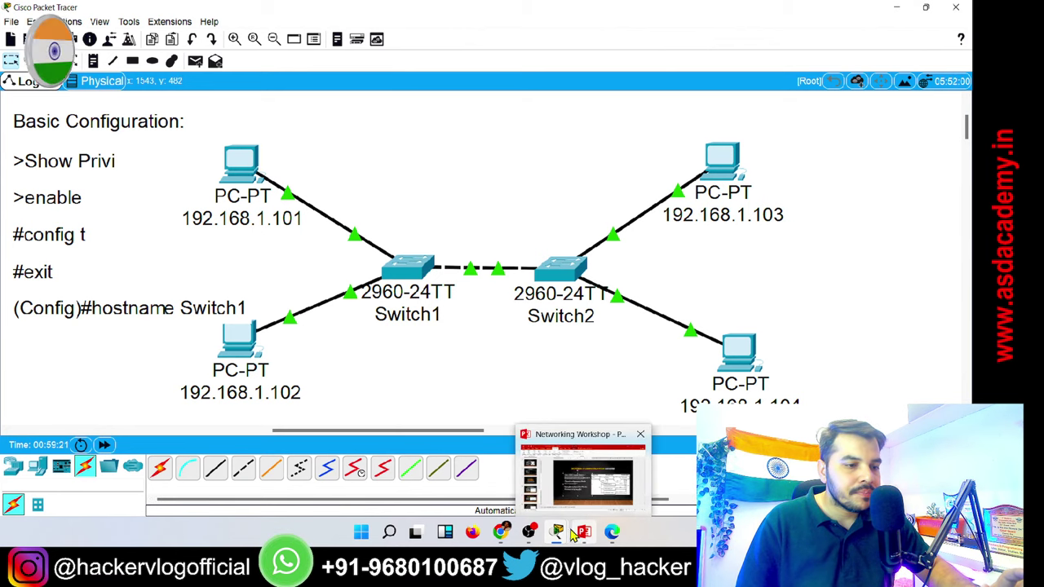
pyautogui.click(624, 472)
pyautogui.doubleClick(292, 435)
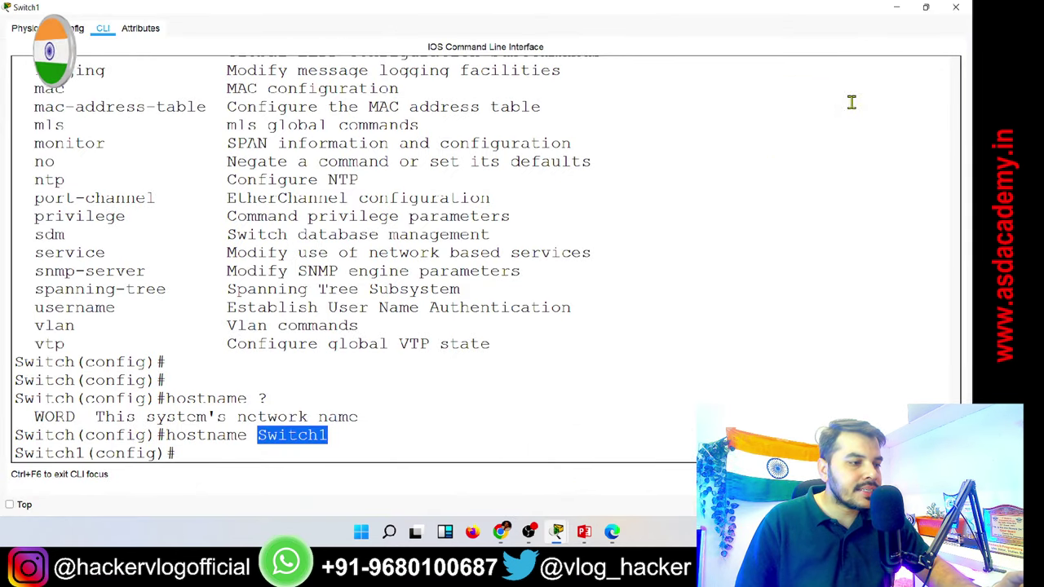
pyautogui.click(954, 8)
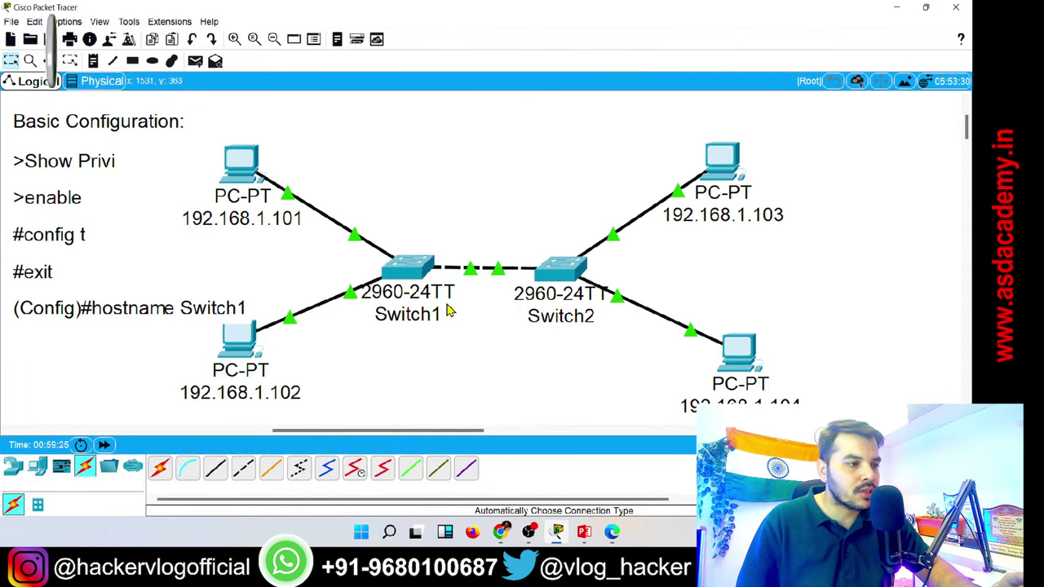
# Open Switch2's command-line interface, maximize its window, and start the console session at the user prompt.
pyautogui.click(573, 273)
pyautogui.click(423, 121)
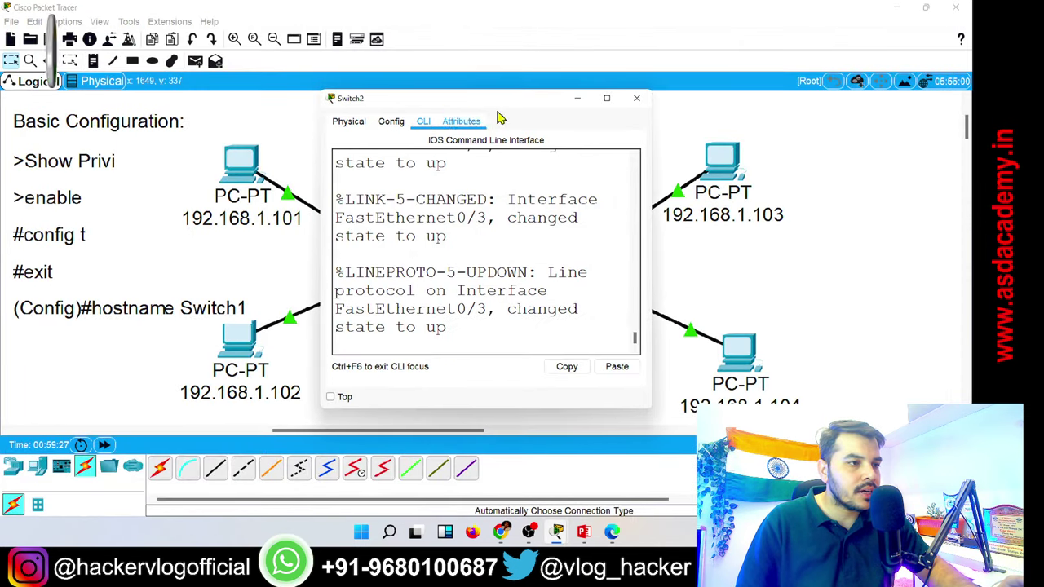
pyautogui.click(606, 99)
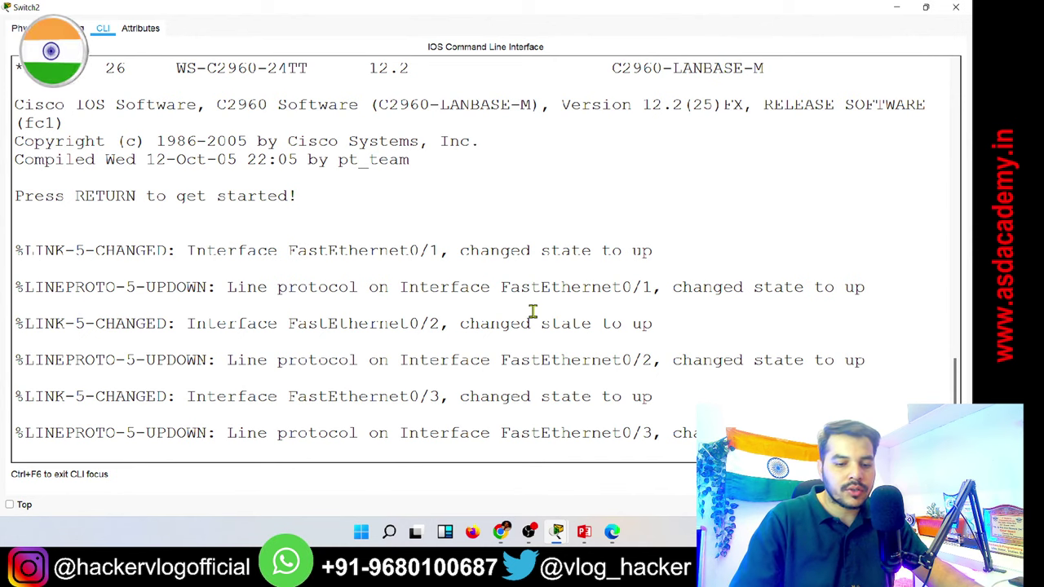
pyautogui.press('Return')
pyautogui.press('Return')
pyautogui.press('Return')
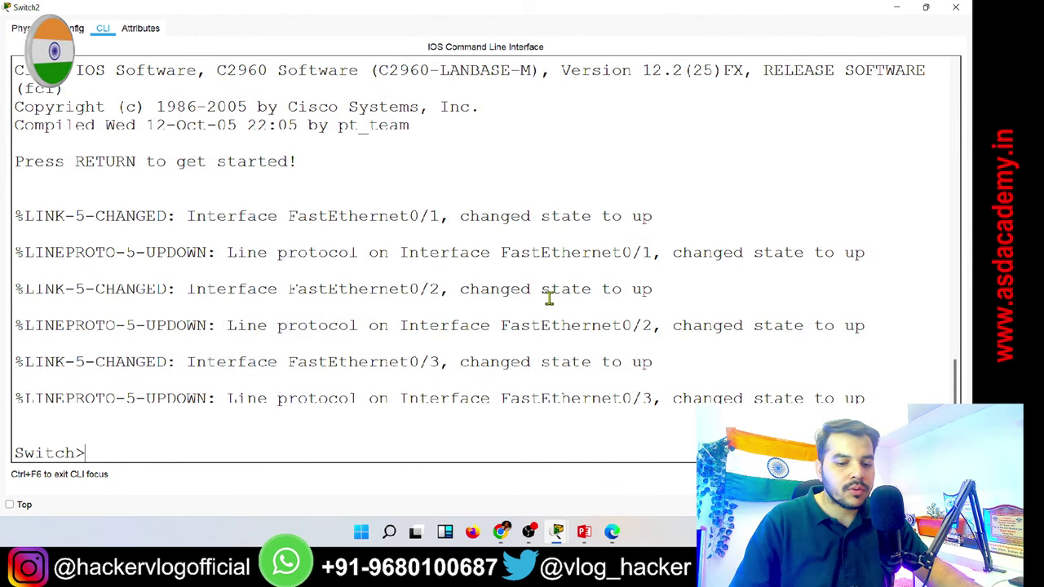
# Enter privileged mode on Switch2 with en and global configuration mode with config t.
pyautogui.write('en')
pyautogui.press('Return')
pyautogui.write('c')
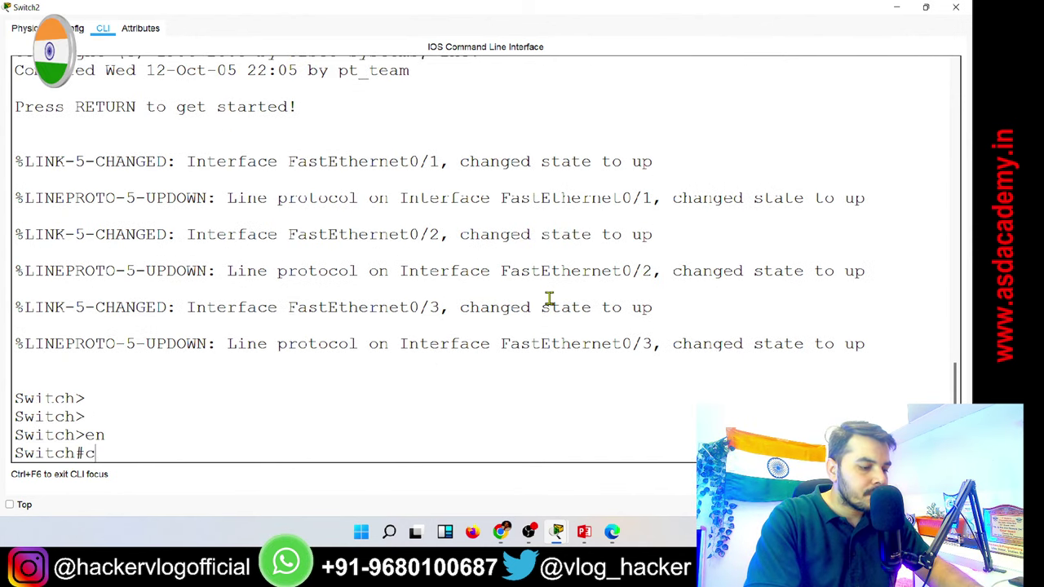
pyautogui.write('onfig t')
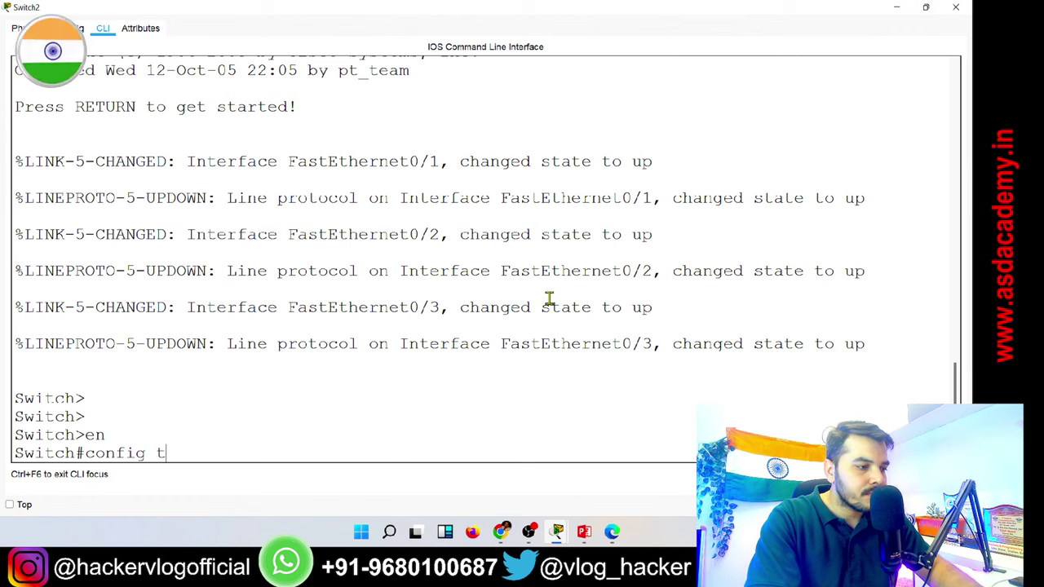
# Enter global configuration mode on Switch2 and try to set the hostname to "Switch 2" with a space.
pyautogui.press('Return')
pyautogui.write('hos')
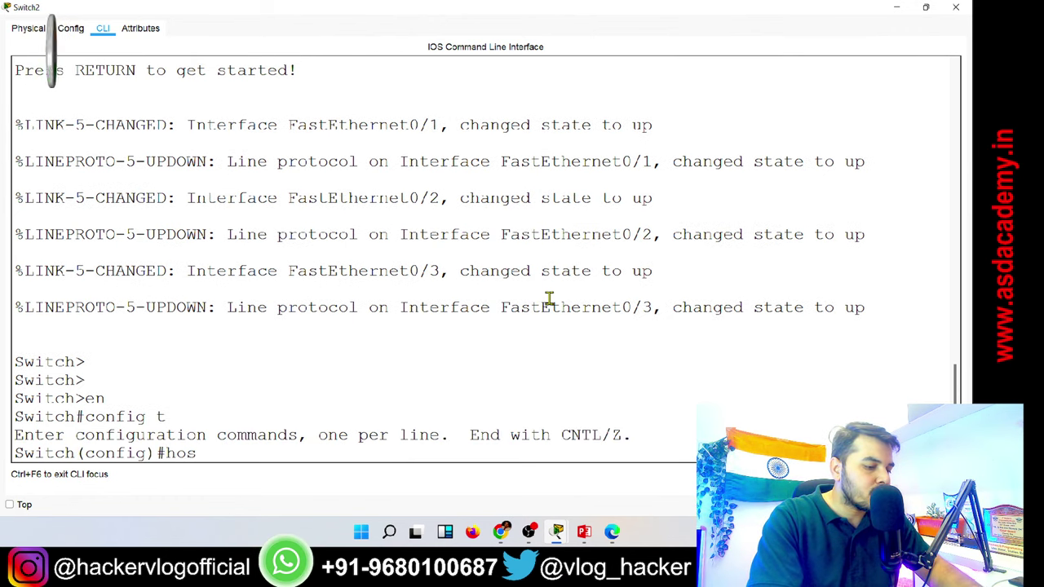
pyautogui.write('tname Switch 2')
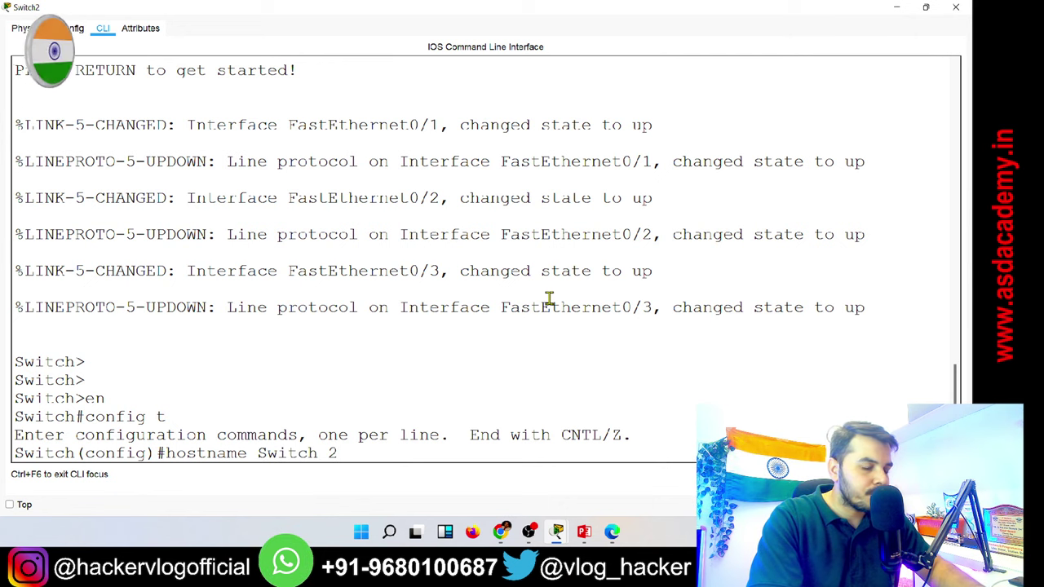
pyautogui.press('Return')
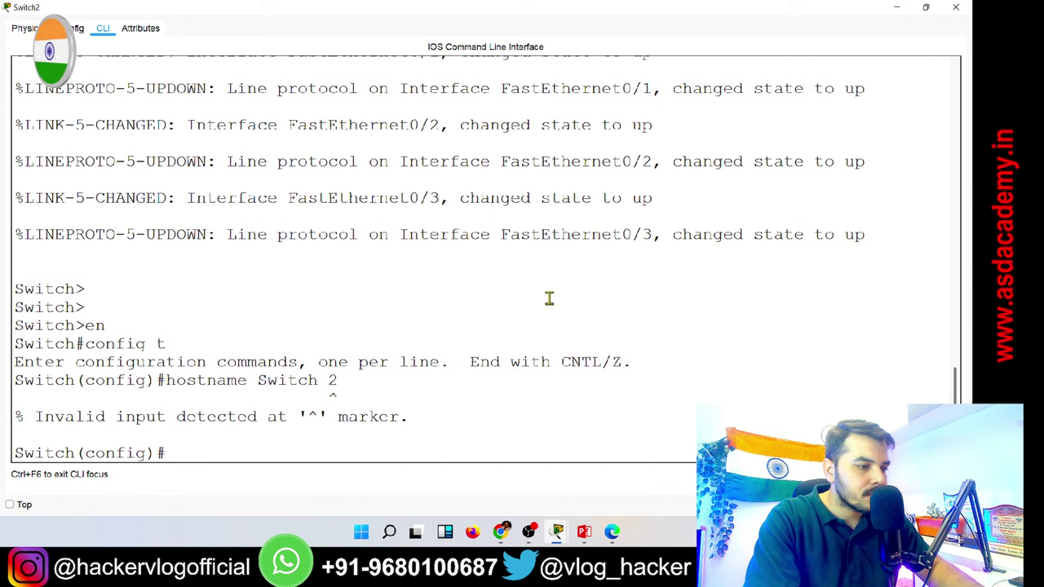
# Set the hostname to Switch2 without a space, and close the switch's configuration window.
pyautogui.press('Up')
pyautogui.press('BackSpace')
pyautogui.press('BackSpace')
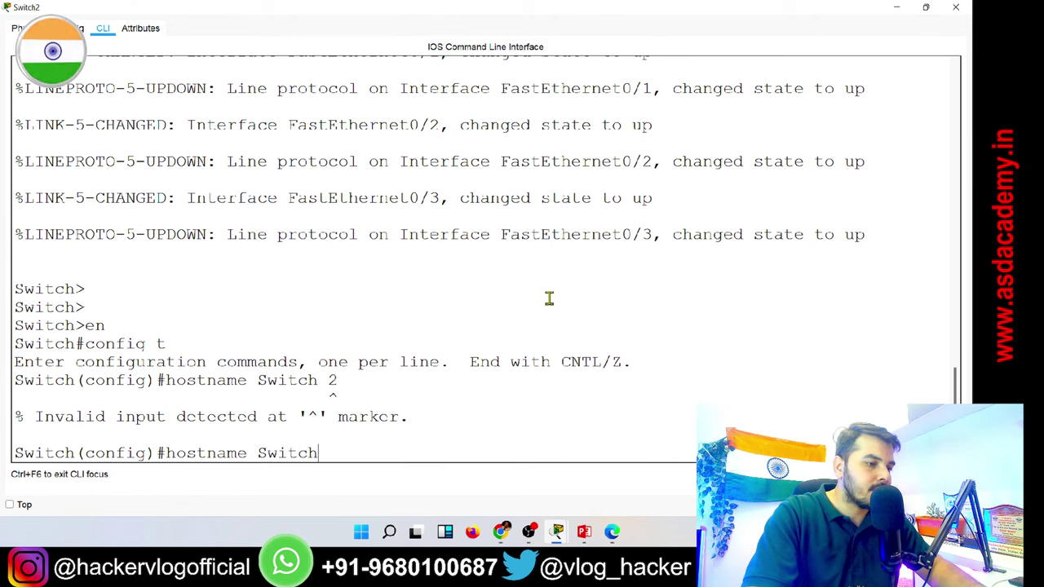
pyautogui.write('2')
pyautogui.press('Return')
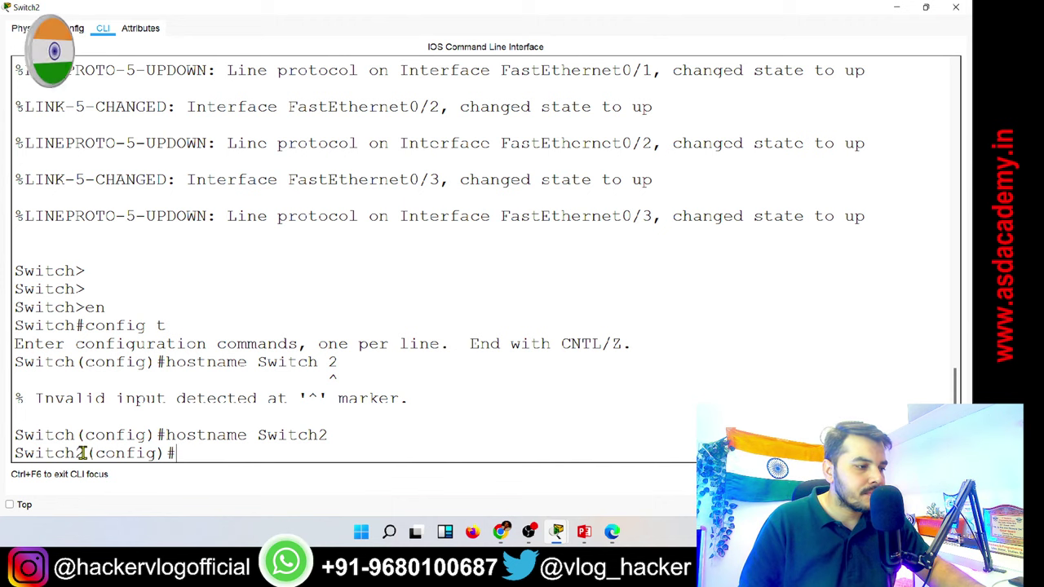
pyautogui.moveTo(85, 453); pyautogui.dragTo(13, 454)
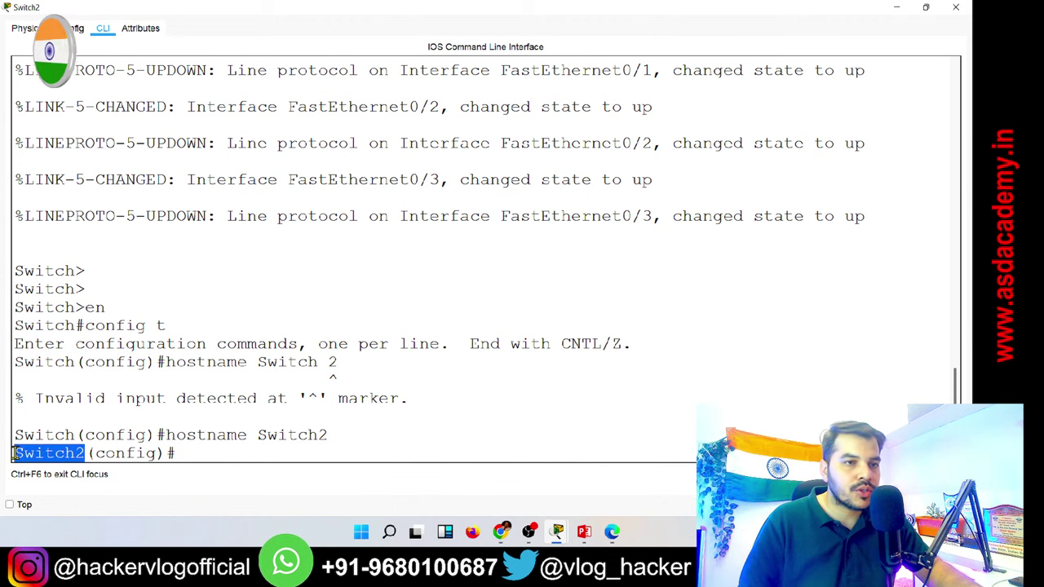
pyautogui.click(194, 454)
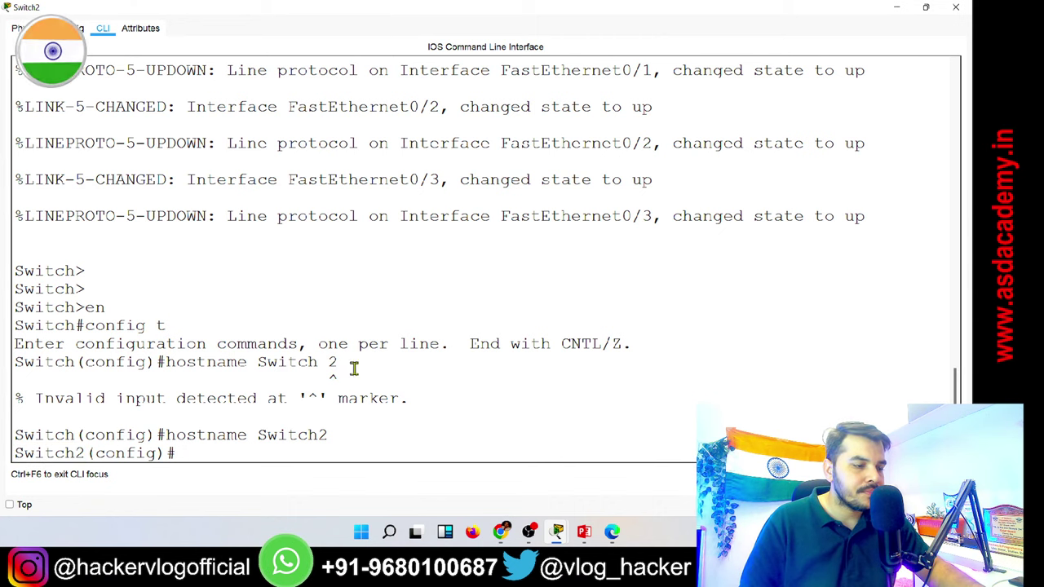
pyautogui.click(956, 6)
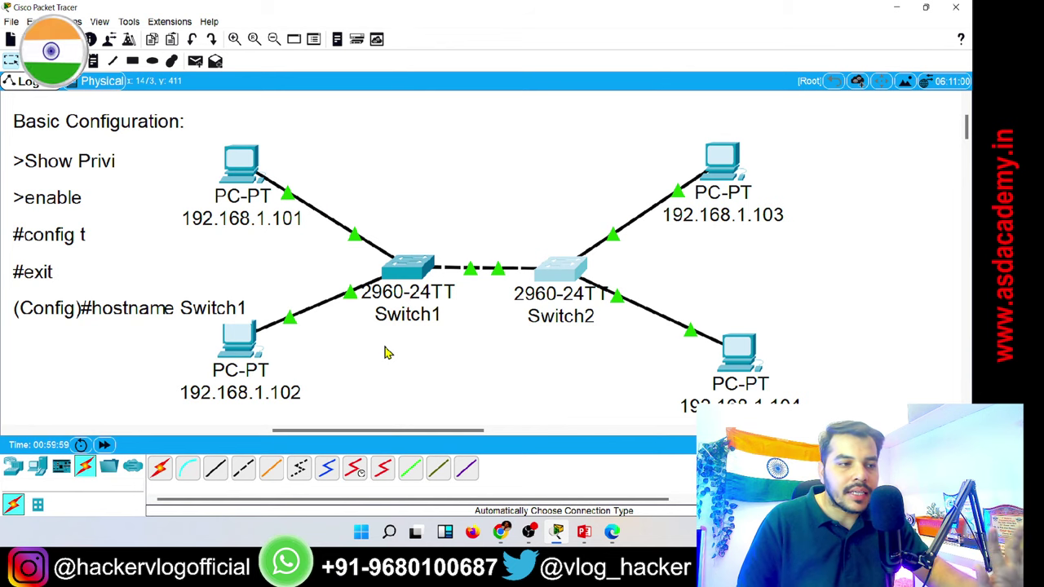
# Open Switch1's command line and exit configuration and privileged modes to end the console session.
pyautogui.click(414, 268)
pyautogui.click(605, 98)
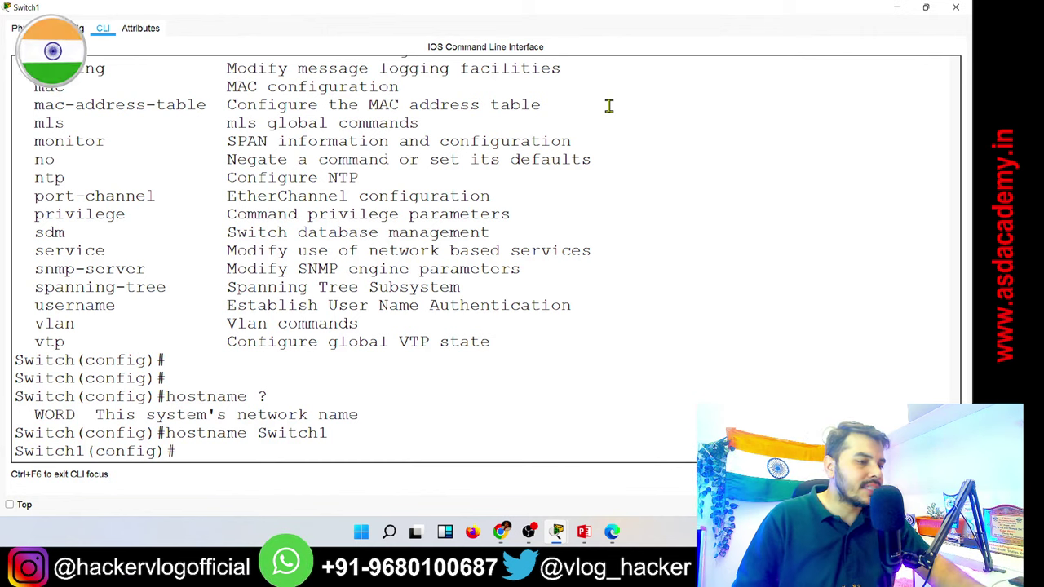
pyautogui.write('exit')
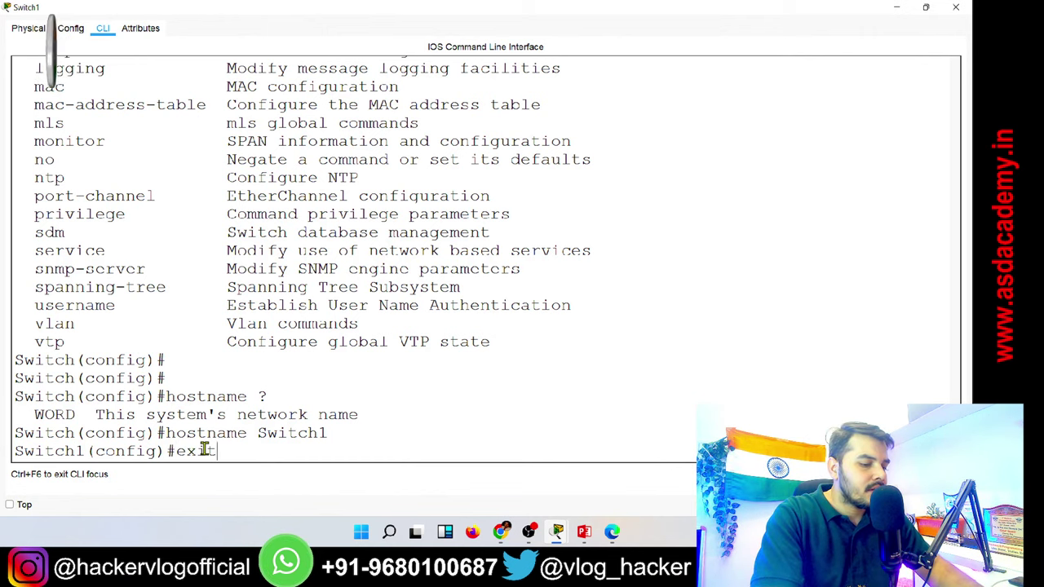
pyautogui.press('Return')
pyautogui.press('Return')
pyautogui.write('exit')
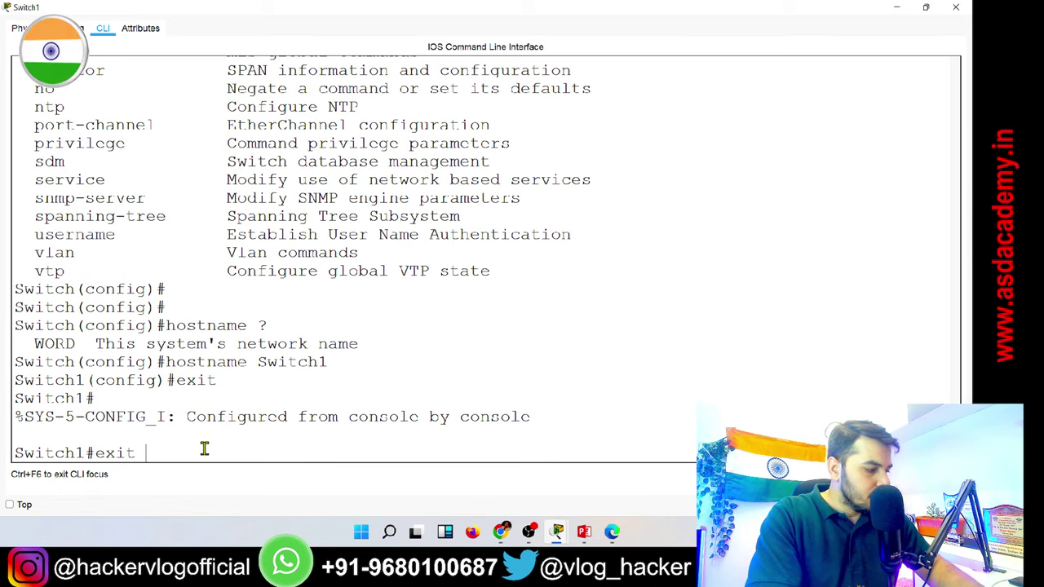
pyautogui.press('Return')
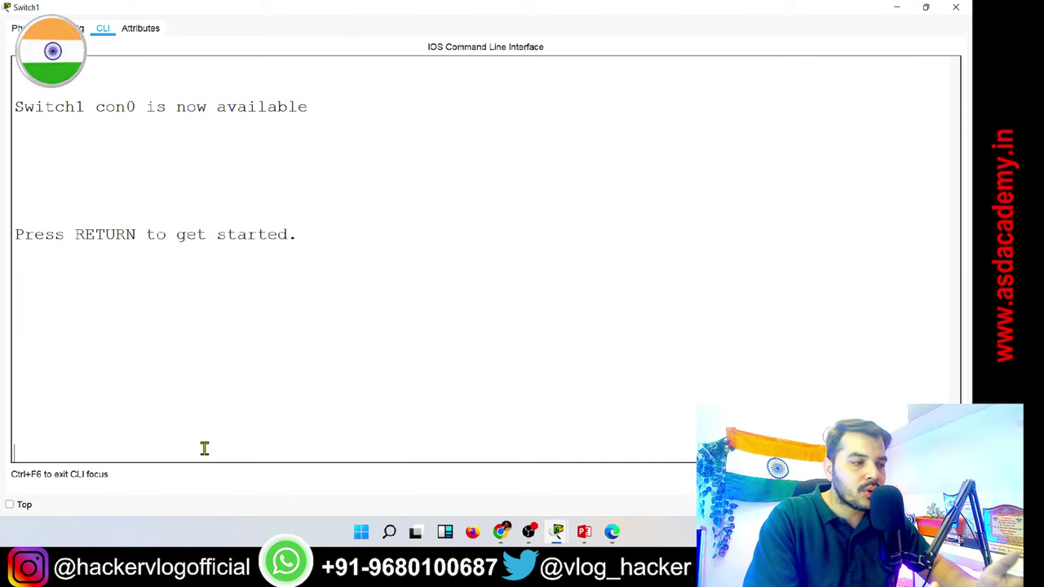
# Start a new console session on Switch1 and enter privileged mode followed by global configuration mode.
pyautogui.press('Return')
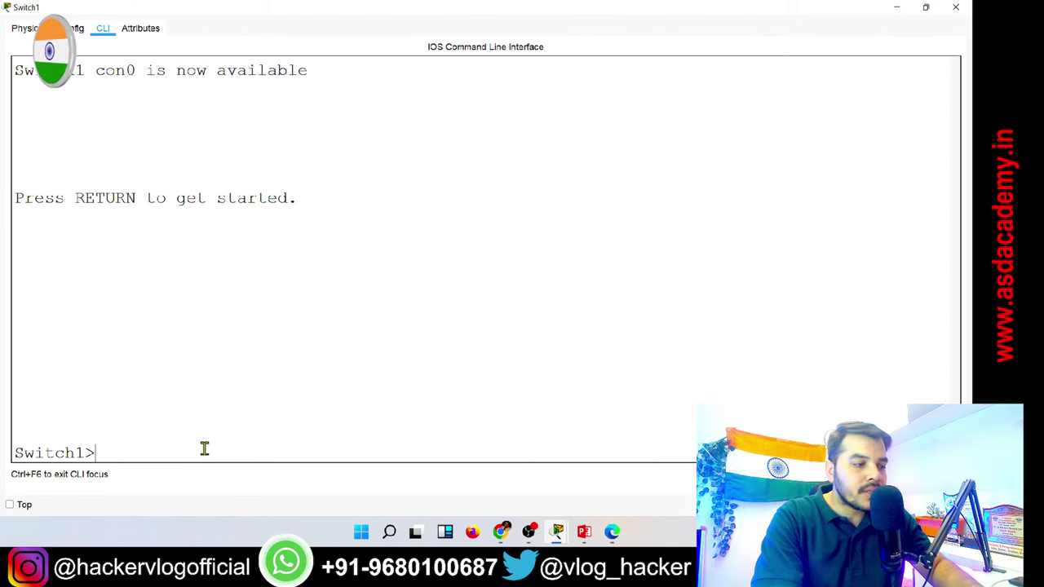
pyautogui.write('en')
pyautogui.press('Return')
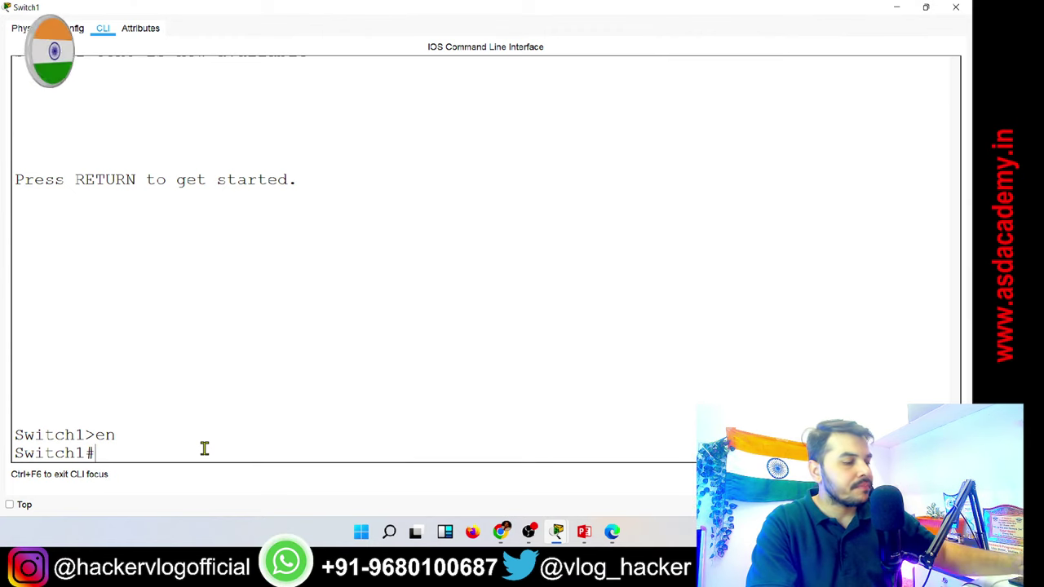
pyautogui.write('config t')
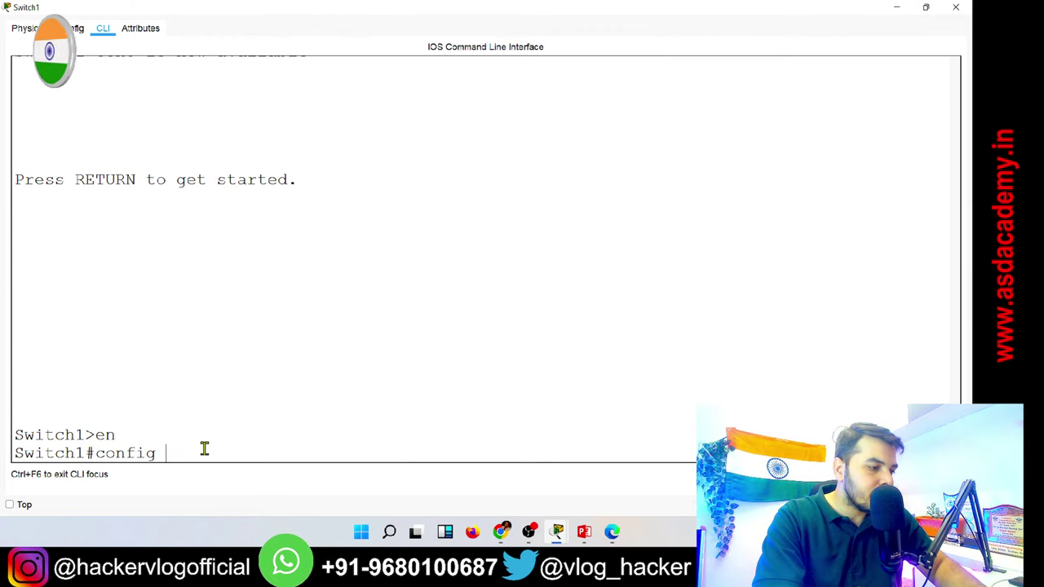
pyautogui.press('Return')
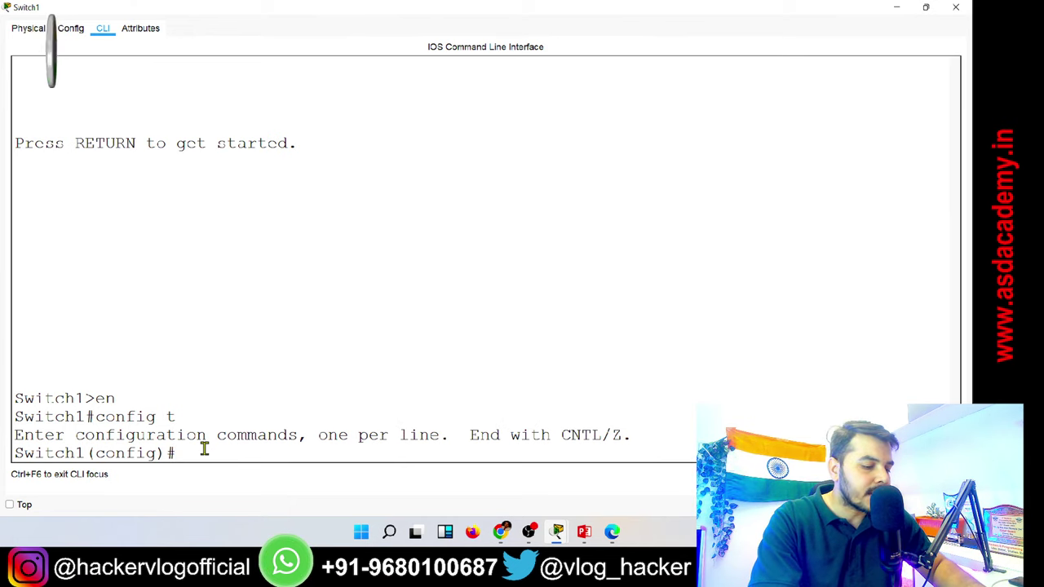
# Show the context help for configuration commands beginning with "bann".
pyautogui.write('banner')
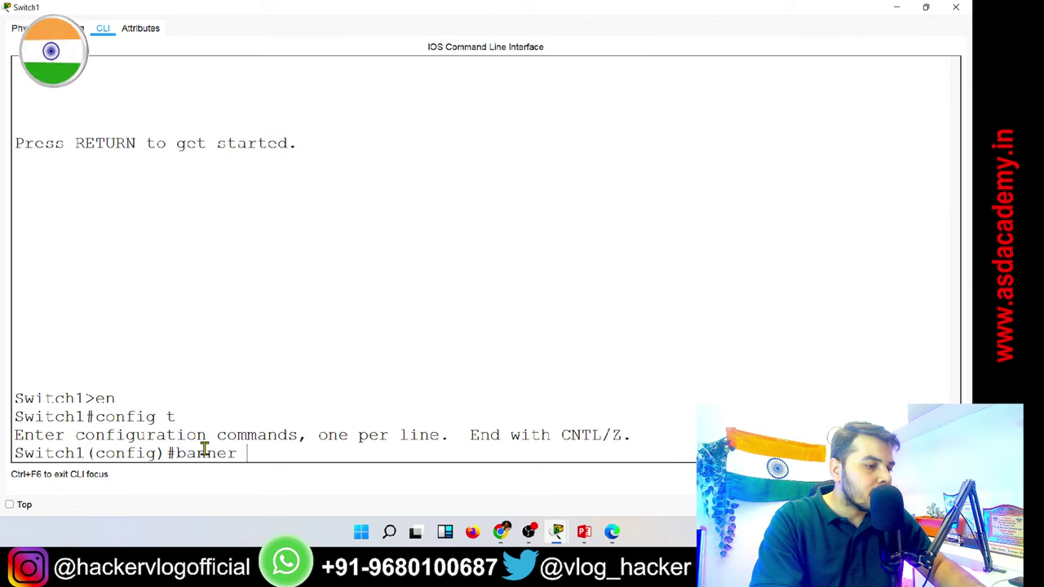
pyautogui.press('BackSpace')
pyautogui.press('BackSpace')
pyautogui.press('BackSpace')
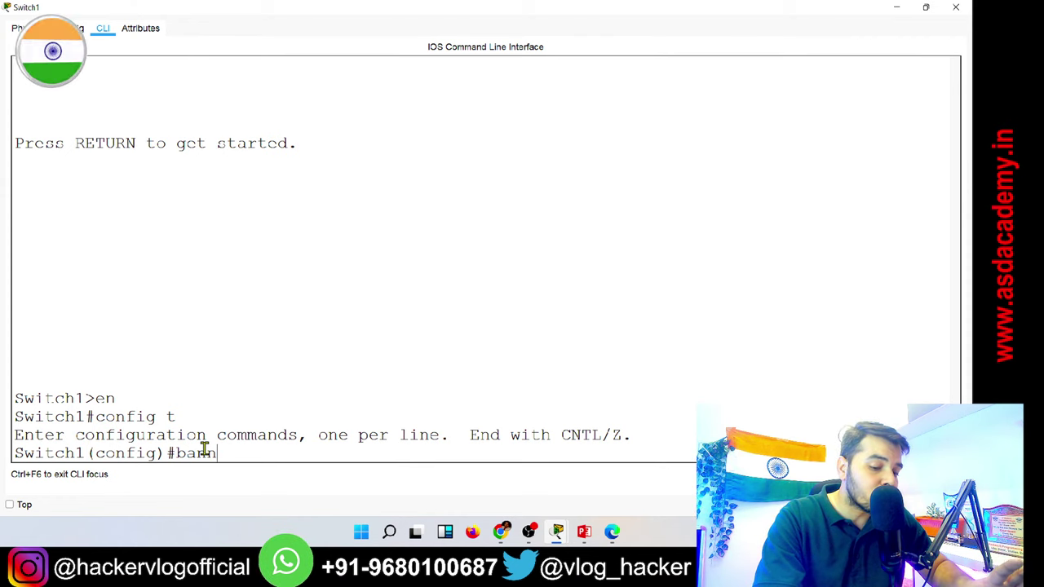
pyautogui.write('?')
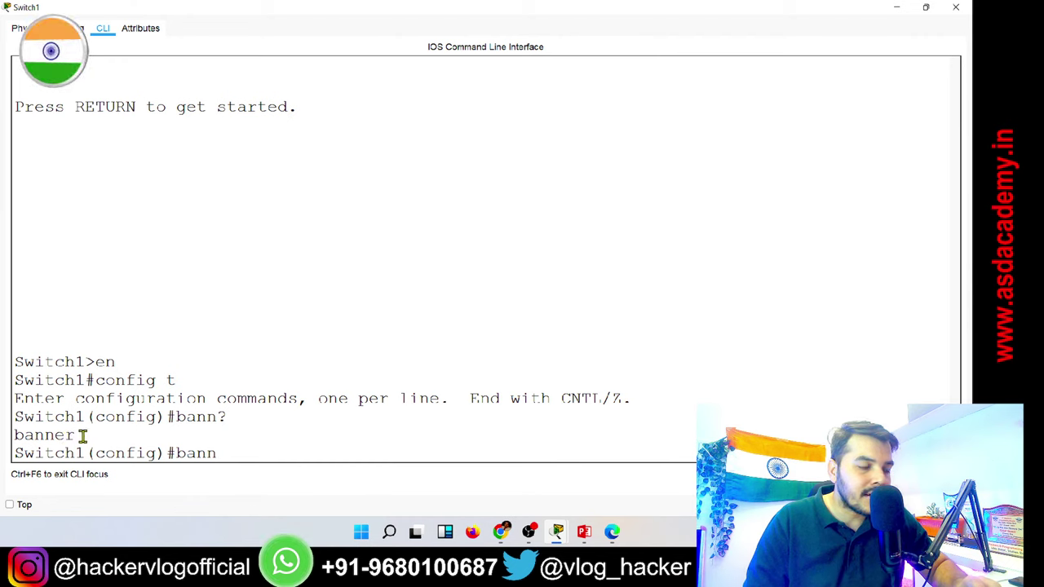
pyautogui.moveTo(82, 435); pyautogui.dragTo(9, 438)
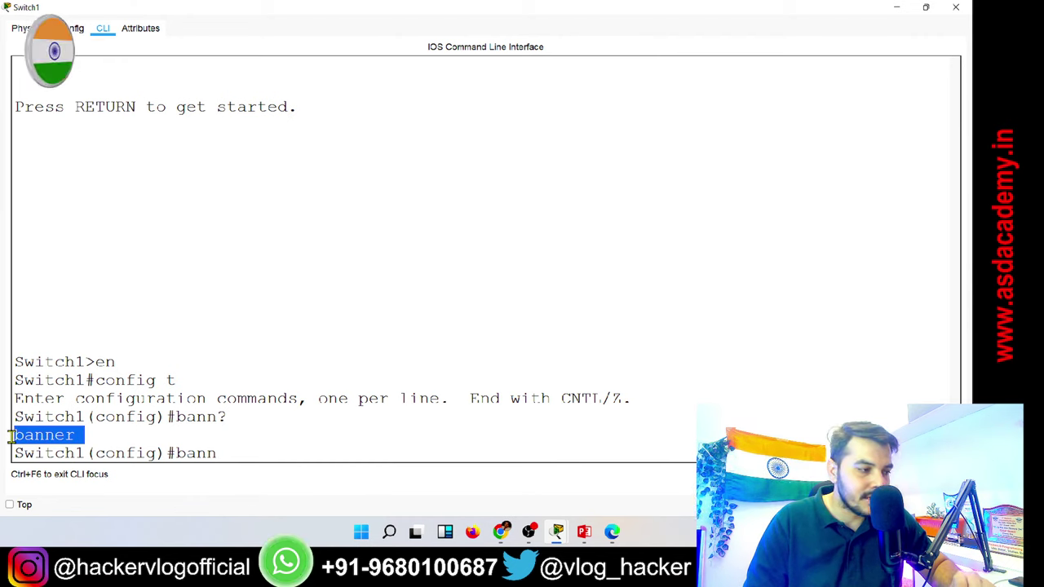
pyautogui.click(233, 453)
# Build up the command to "banner motd", showing the context help for both banner and banner motd.
pyautogui.write('e')
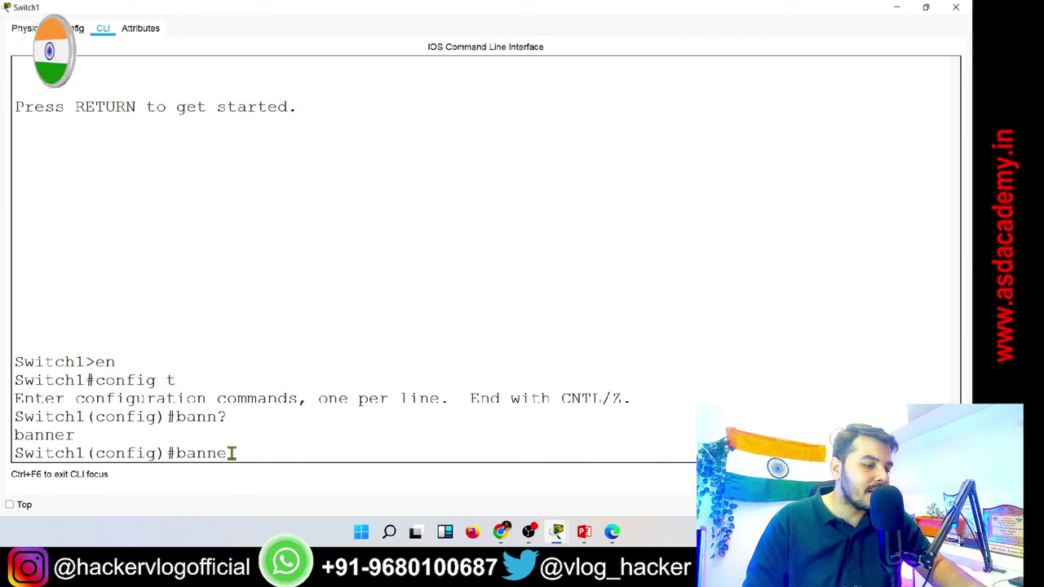
pyautogui.write('r')
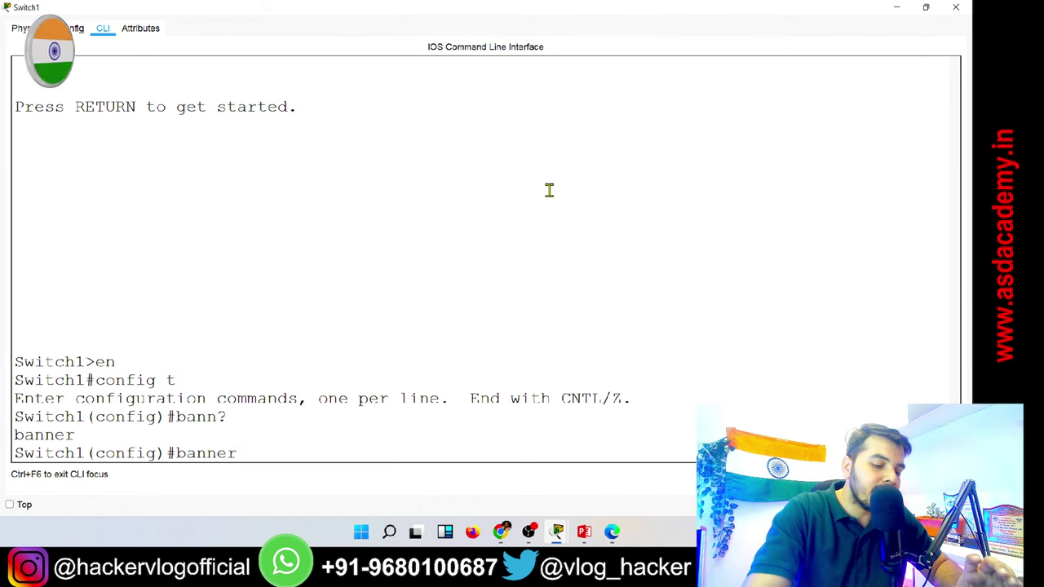
pyautogui.write('?')
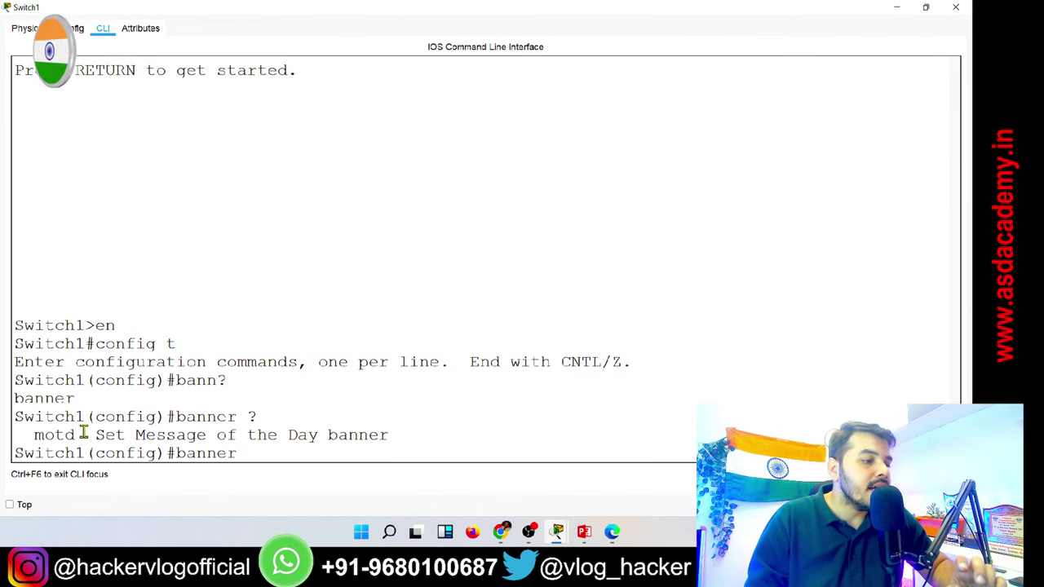
pyautogui.moveTo(34, 436); pyautogui.dragTo(74, 436)
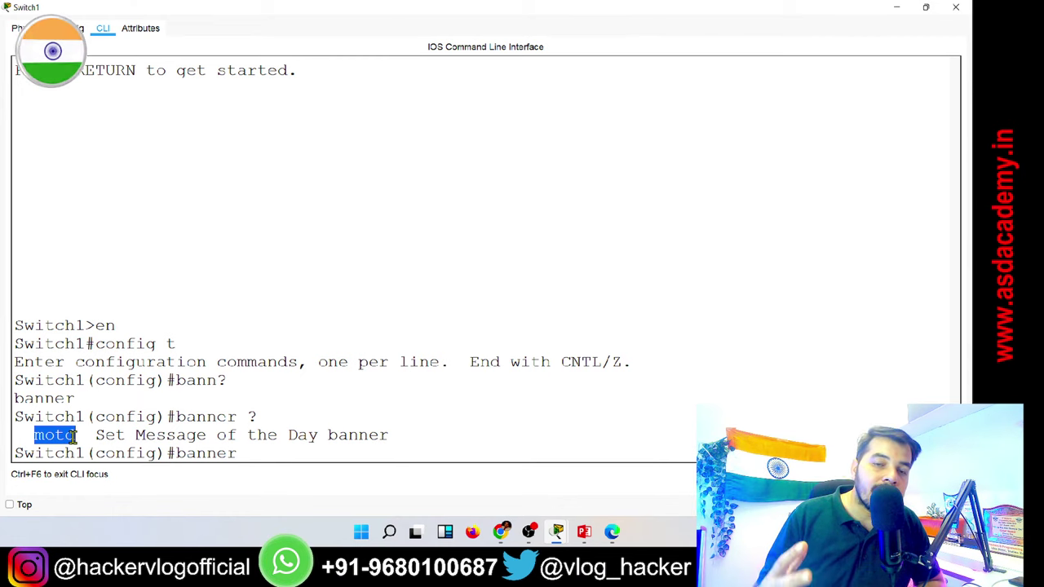
pyautogui.click(264, 455)
pyautogui.write('motd')
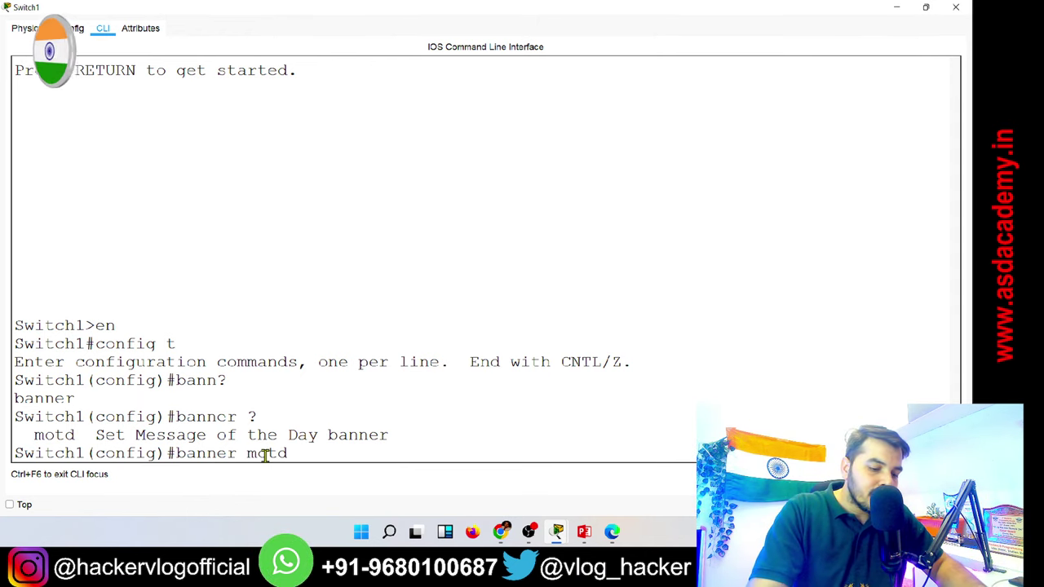
pyautogui.write(' ?')
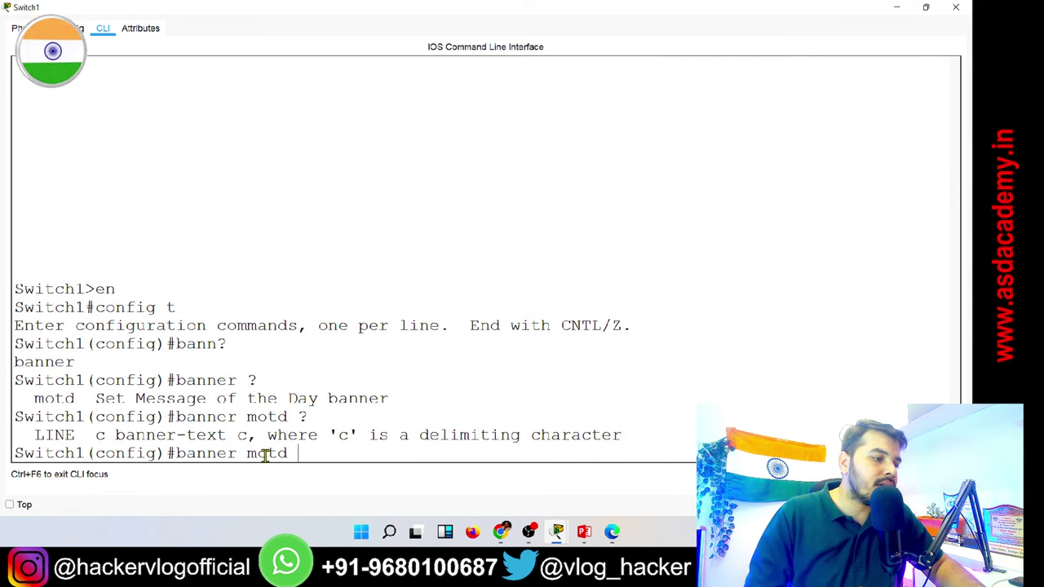
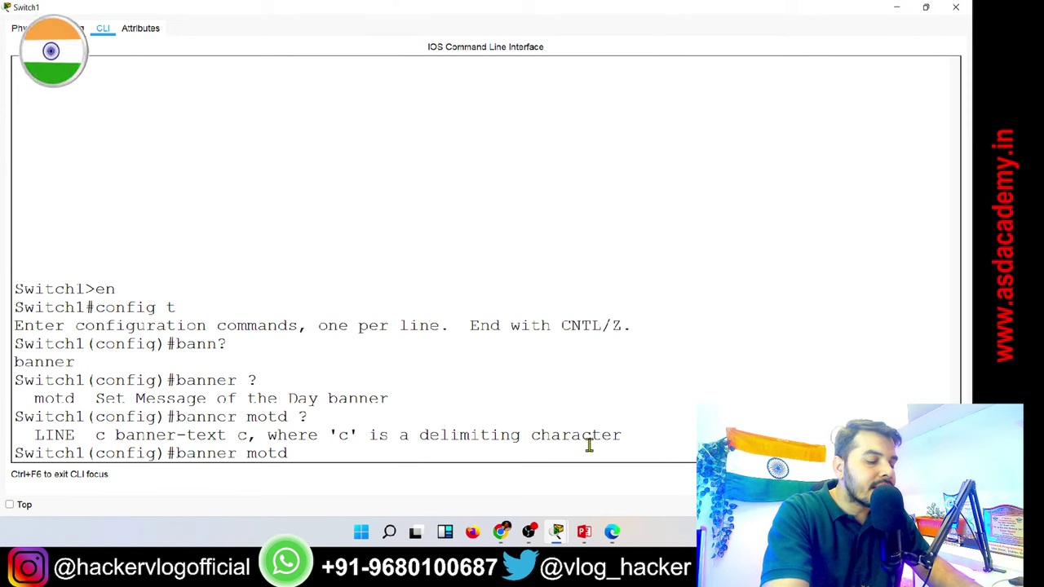
# Start the message-of-the-day banner with & as the delimiter, and enter a long row of asterisks followed by a blank line.
pyautogui.write('&')
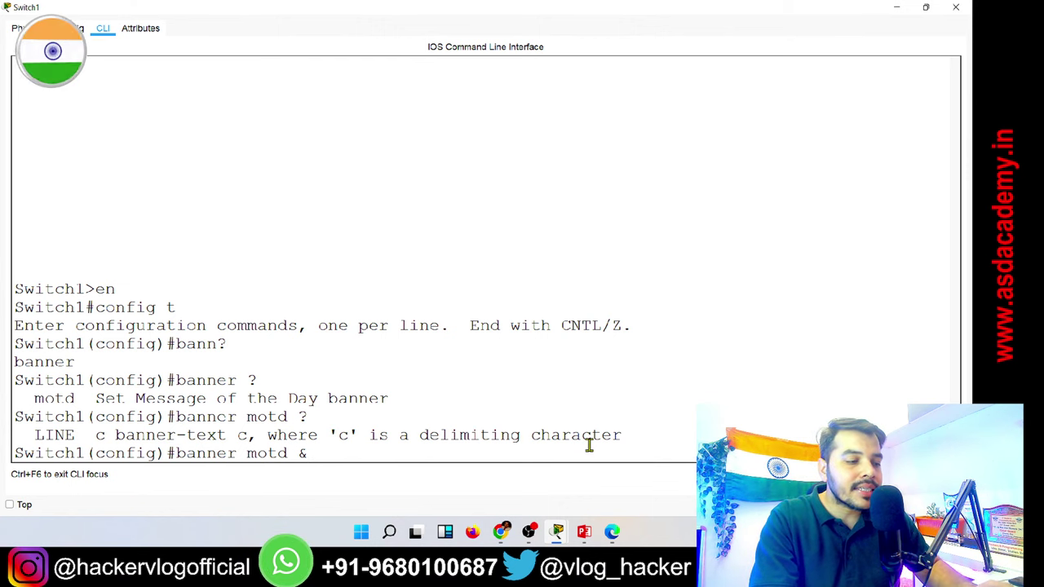
pyautogui.press('Return')
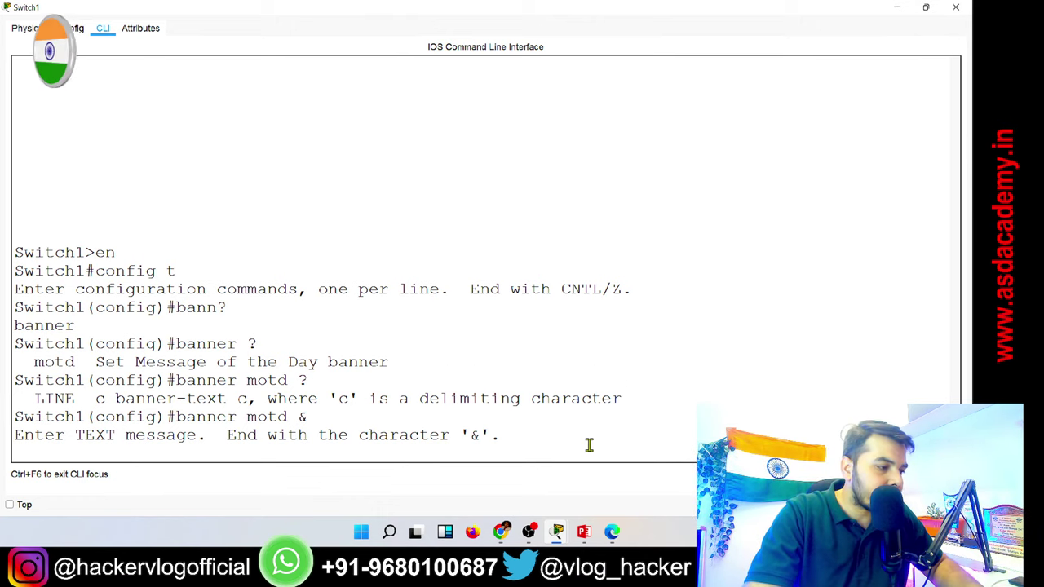
pyautogui.press('Return')
pyautogui.write('***************************************************')
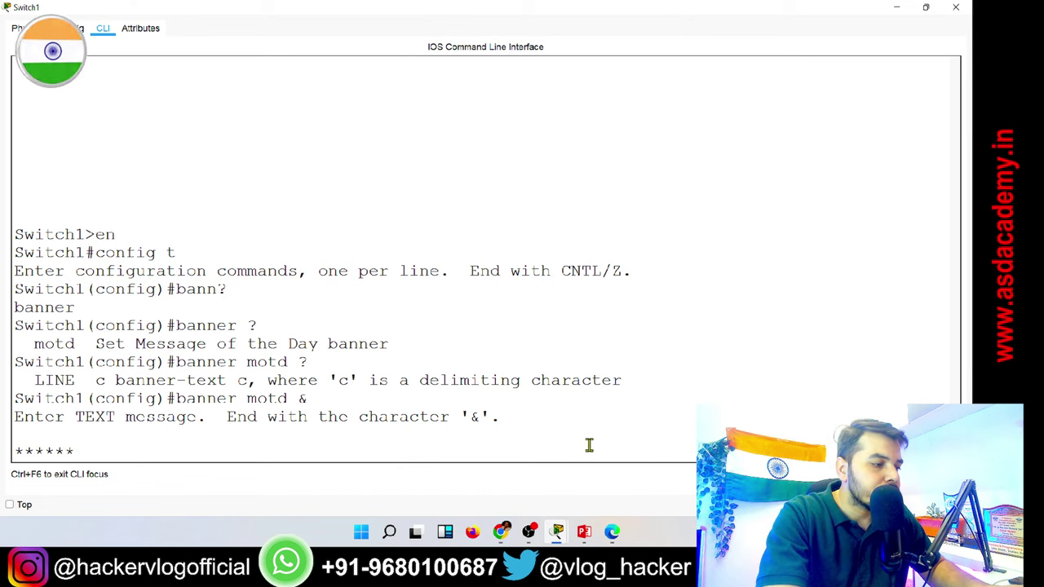
pyautogui.write('***************')
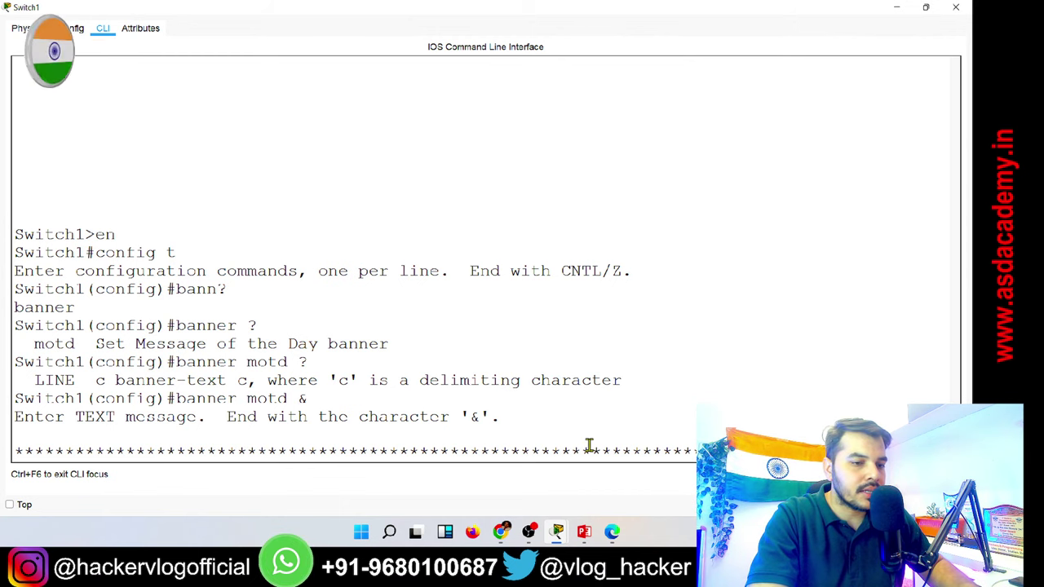
pyautogui.press('Return')
pyautogui.press('Return')
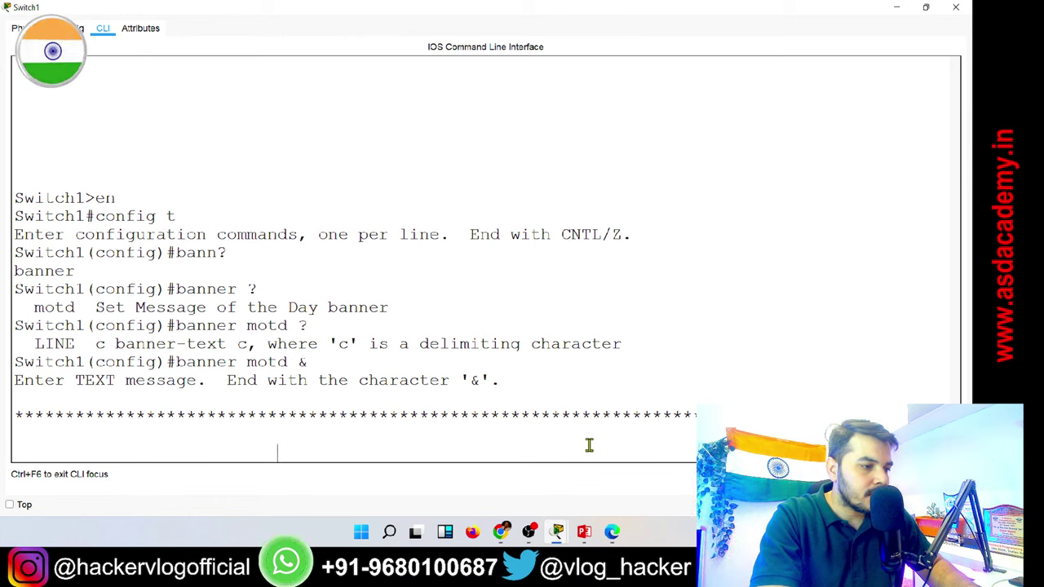
# Add the indented banner line "Welcome to Hacker Vlog Network", followed by a blank line.
pyautogui.write('Welcome to')
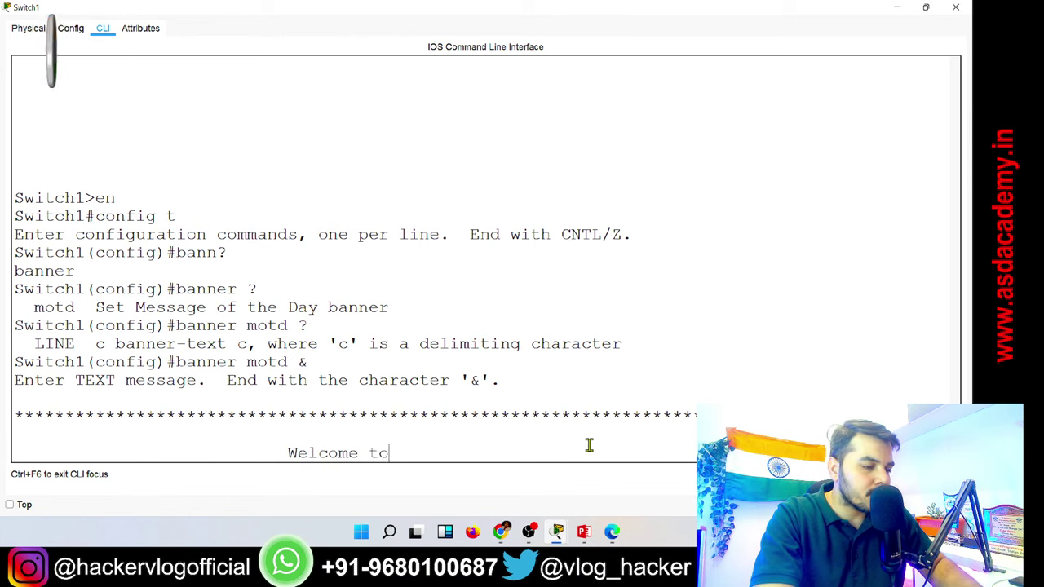
pyautogui.write(' Hacker Vlo')
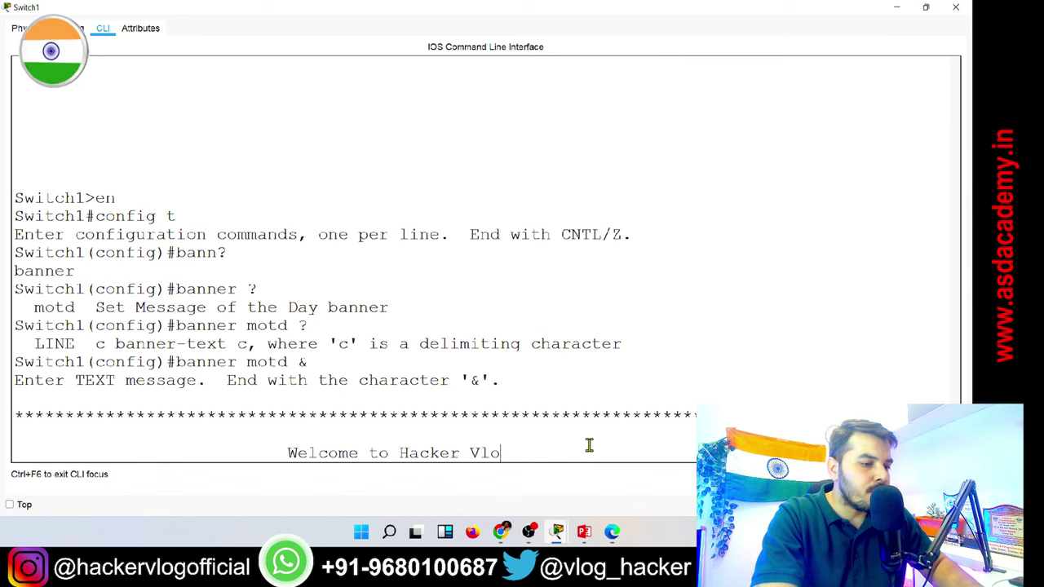
pyautogui.write('g Network')
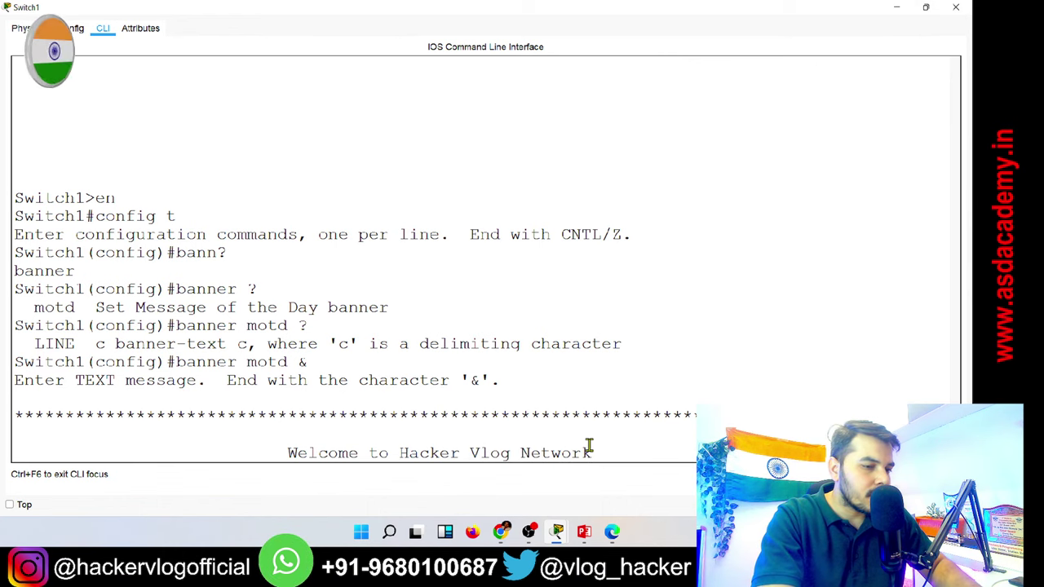
pyautogui.press('Return')
pyautogui.press('Return')
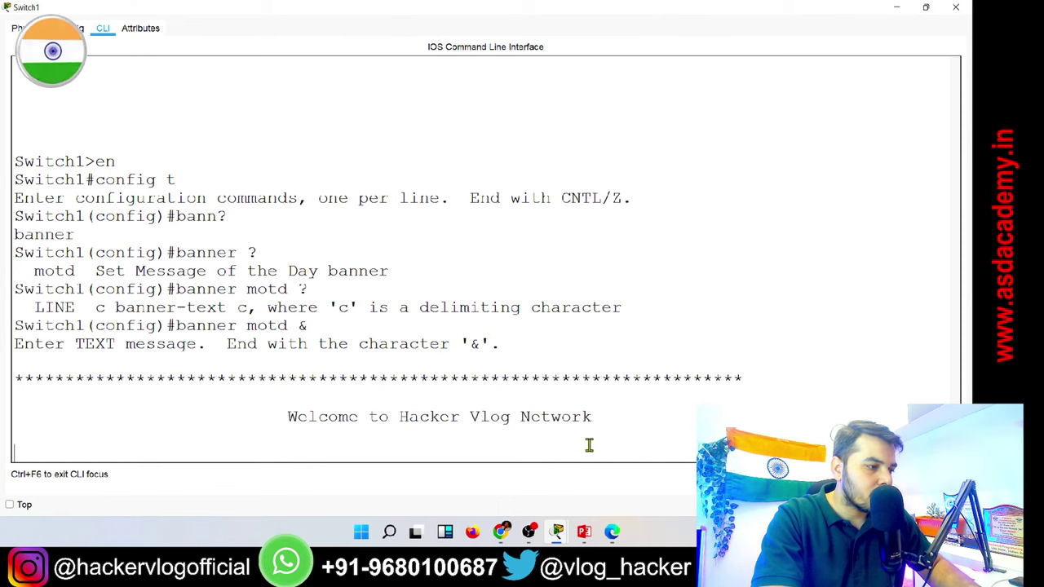
# Add the indented banner line "Subscribe Karo, or Share Karo" below the welcome line, followed by a blank line.
pyautogui.write('S')
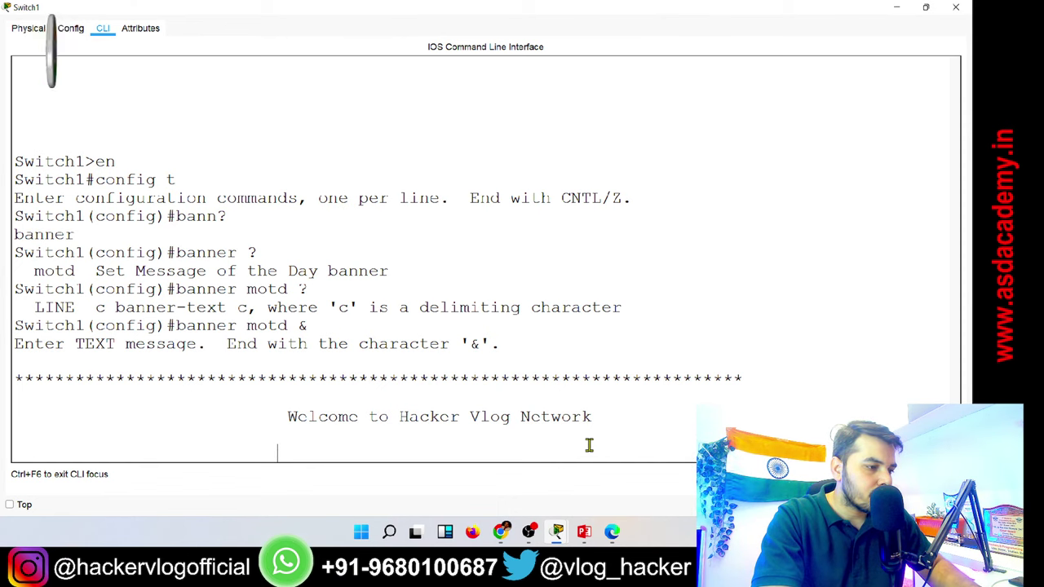
pyautogui.write('ubsc')
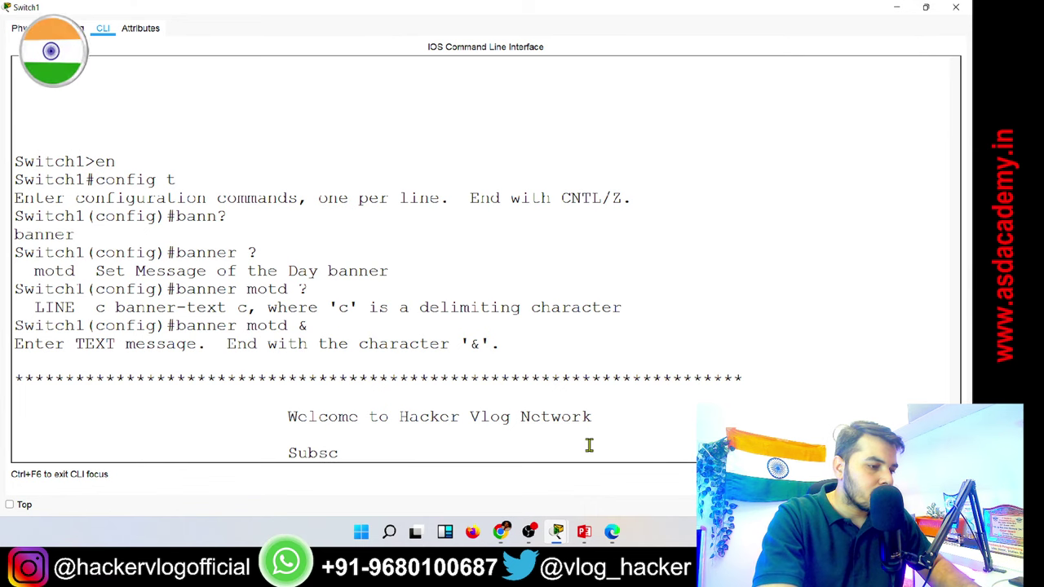
pyautogui.write('ribe Karo,')
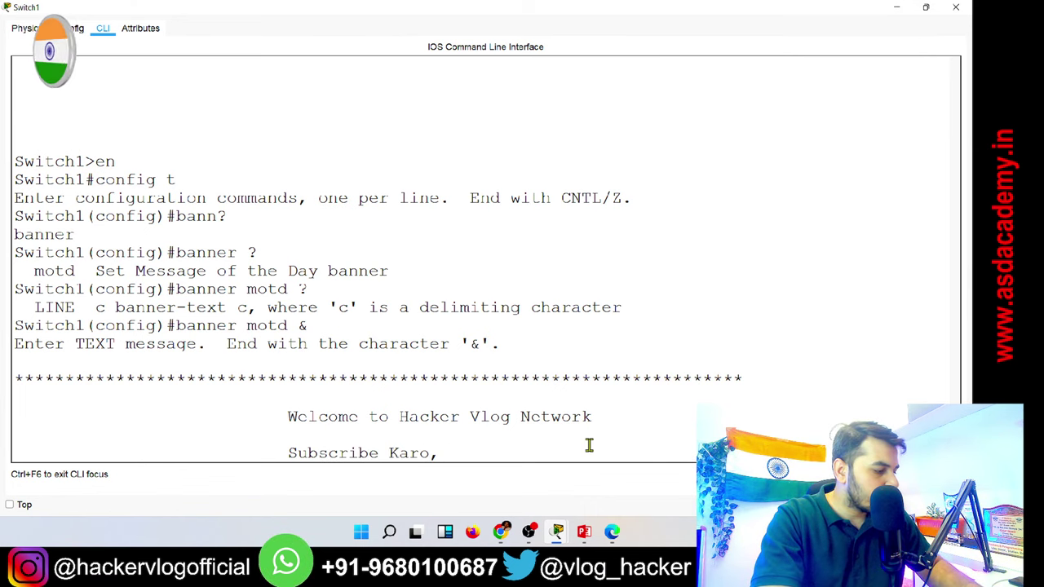
pyautogui.write(' or Share J')
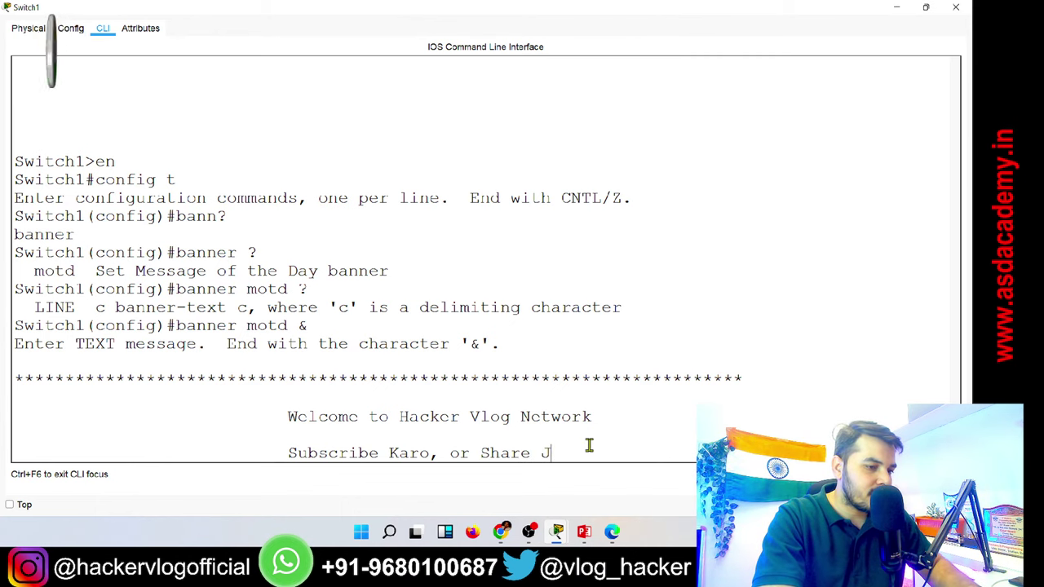
pyautogui.press('BackSpace')
pyautogui.write('Karo')
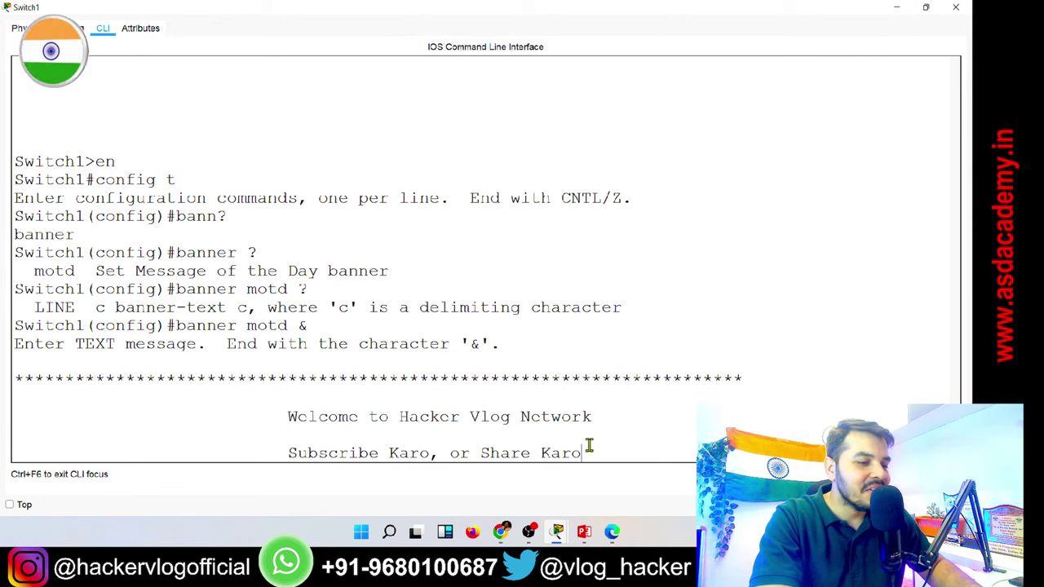
pyautogui.press('Return')
pyautogui.press('Return')
# Add a closing row of asterisks as long as the first one, and end the banner with the & delimiter on its own line.
pyautogui.write('*')
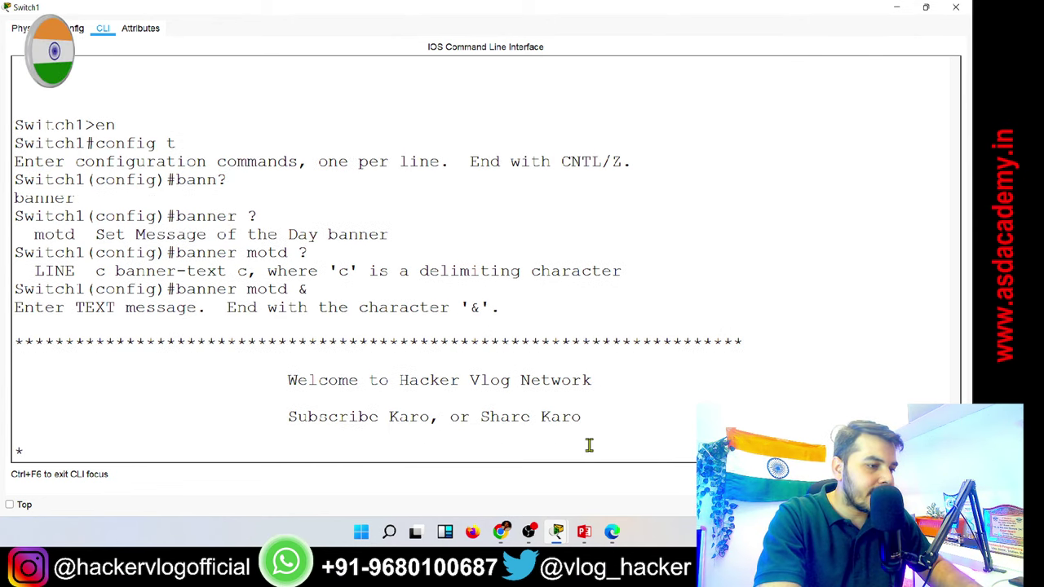
pyautogui.write('************************************************************')
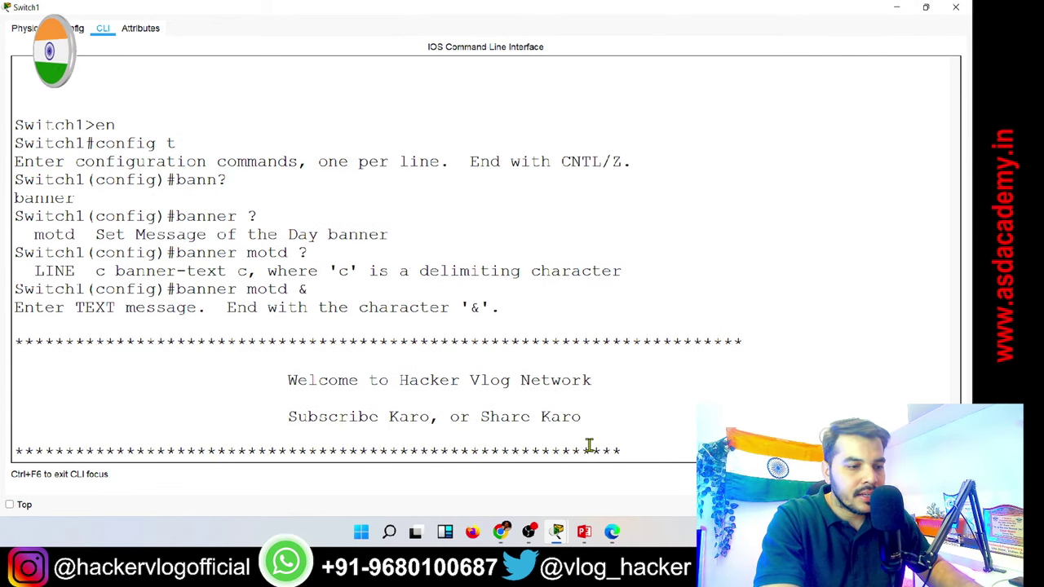
pyautogui.write('*******')
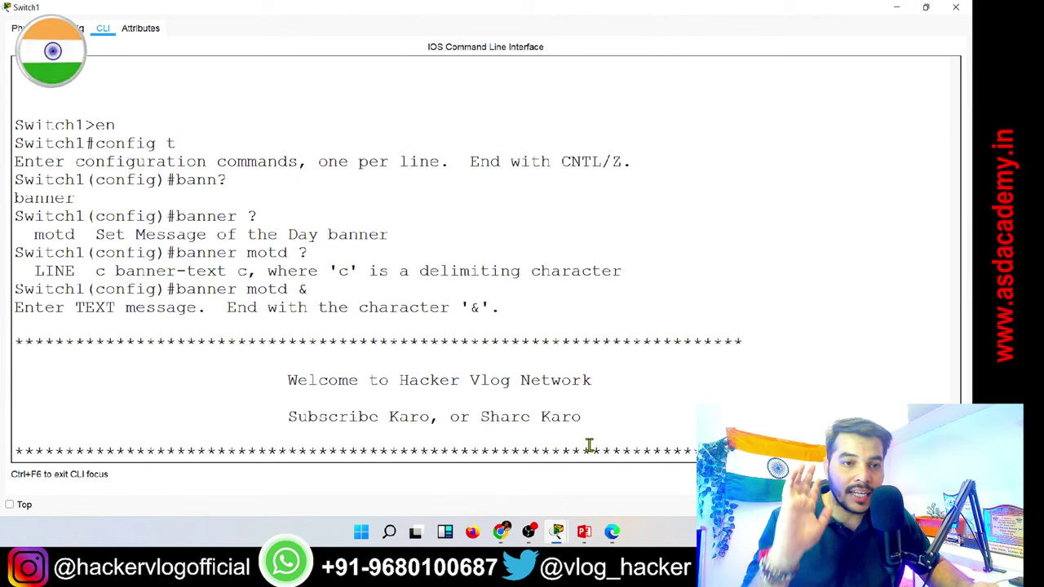
pyautogui.press('Return')
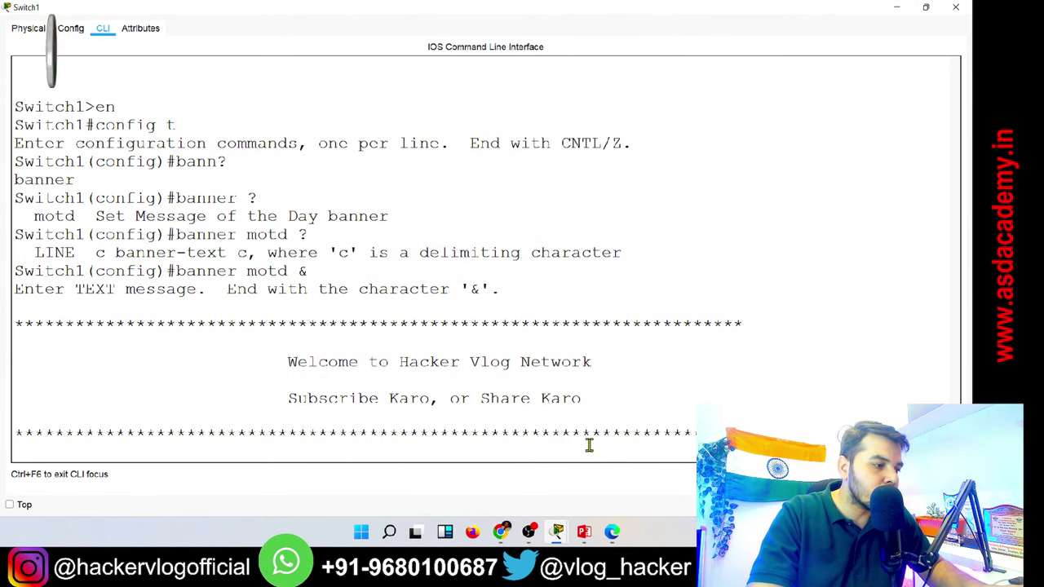
pyautogui.press('Return')
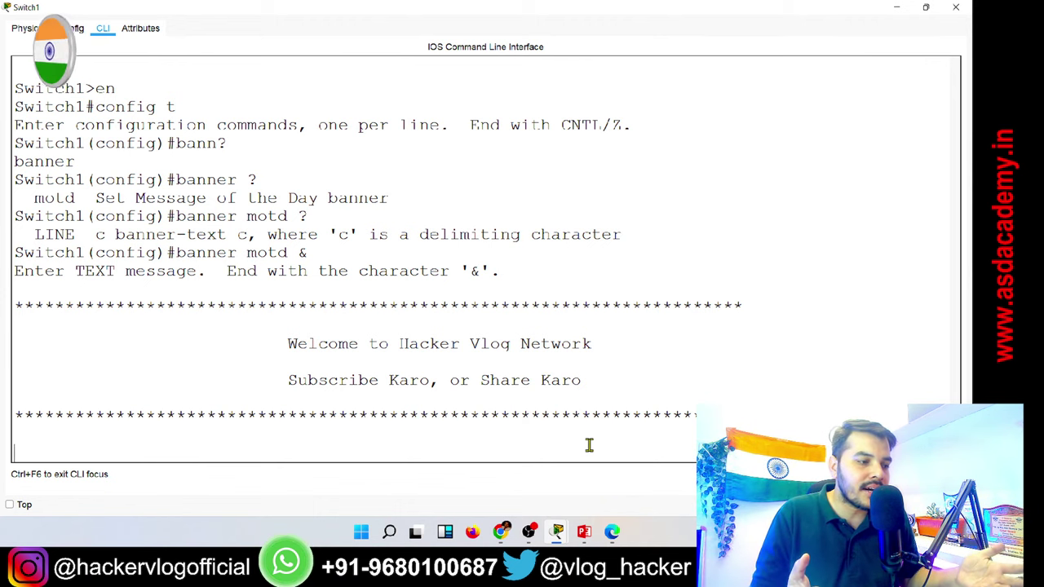
pyautogui.write('&')
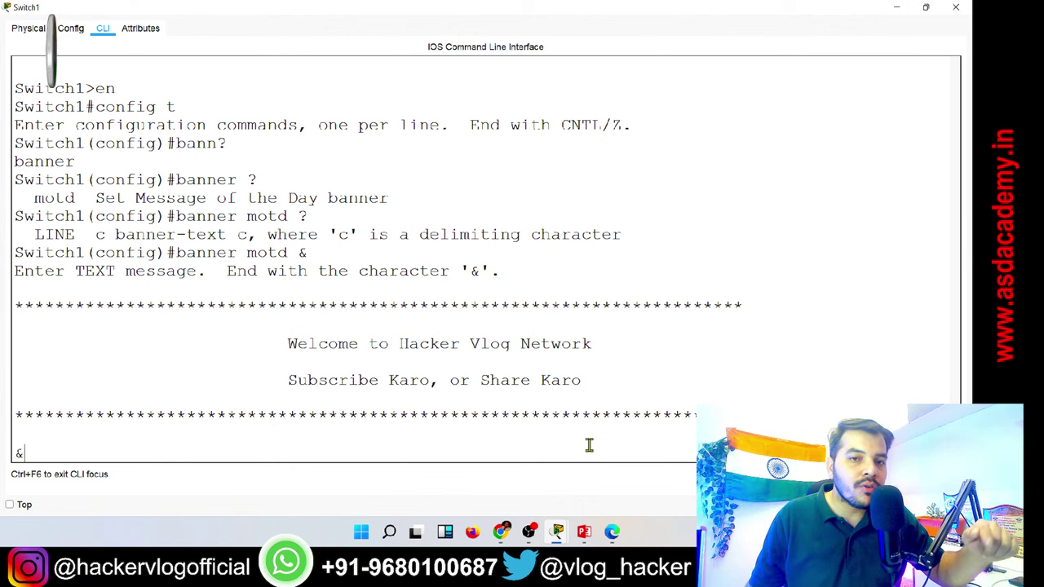
pyautogui.doubleClick(300, 254)
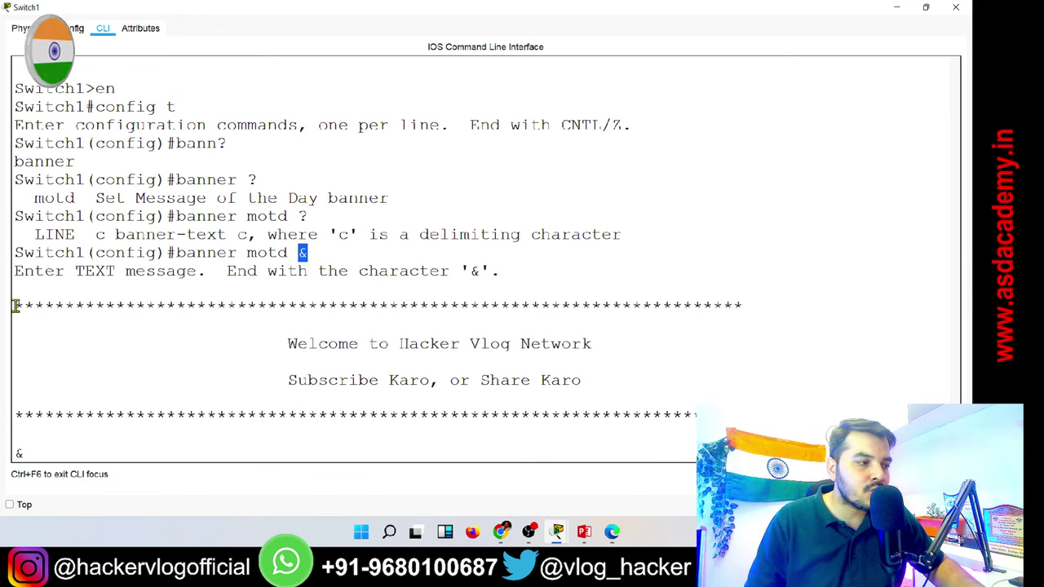
pyautogui.moveTo(9, 305); pyautogui.dragTo(548, 427)
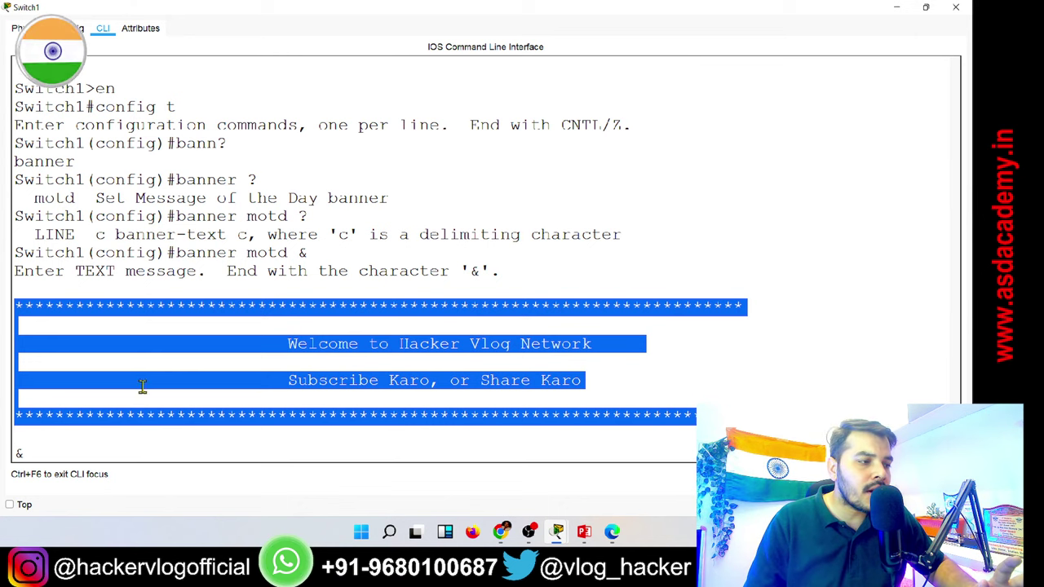
pyautogui.click(20, 453)
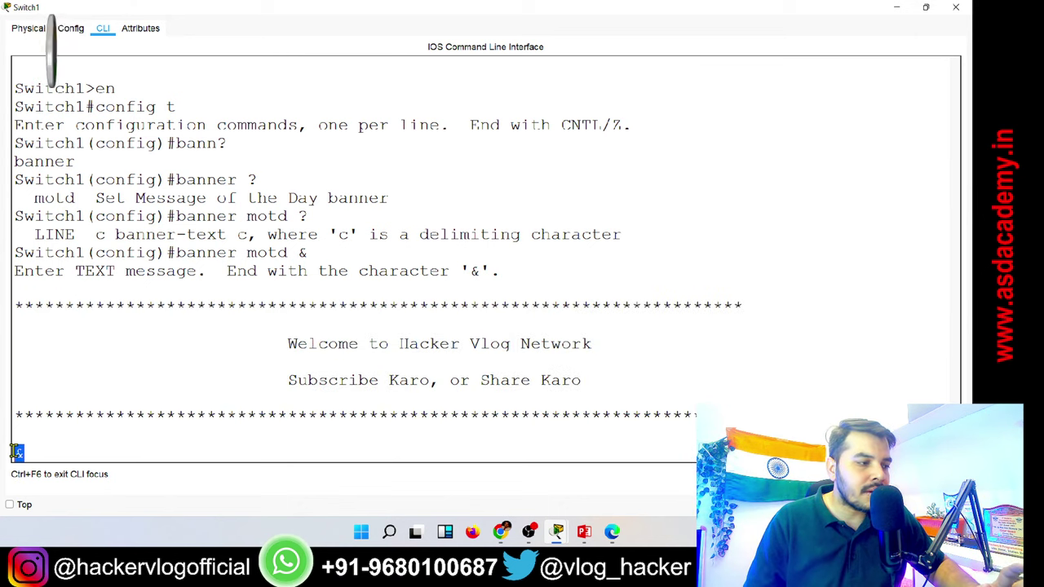
pyautogui.press('Return')
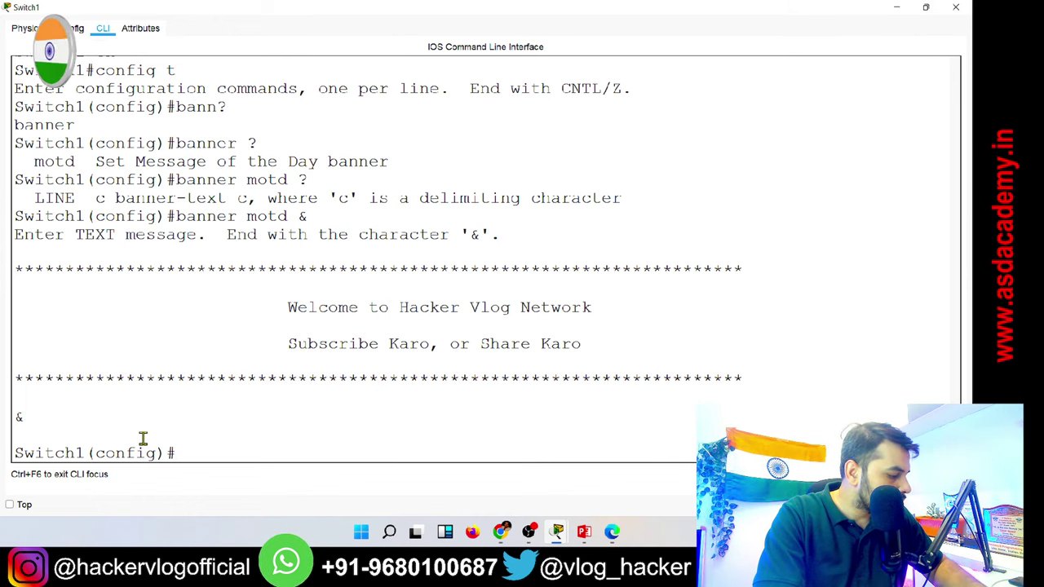
# Exit configuration mode and the console session on Switch1, and start a new session to check the login banner.
pyautogui.write('exit')
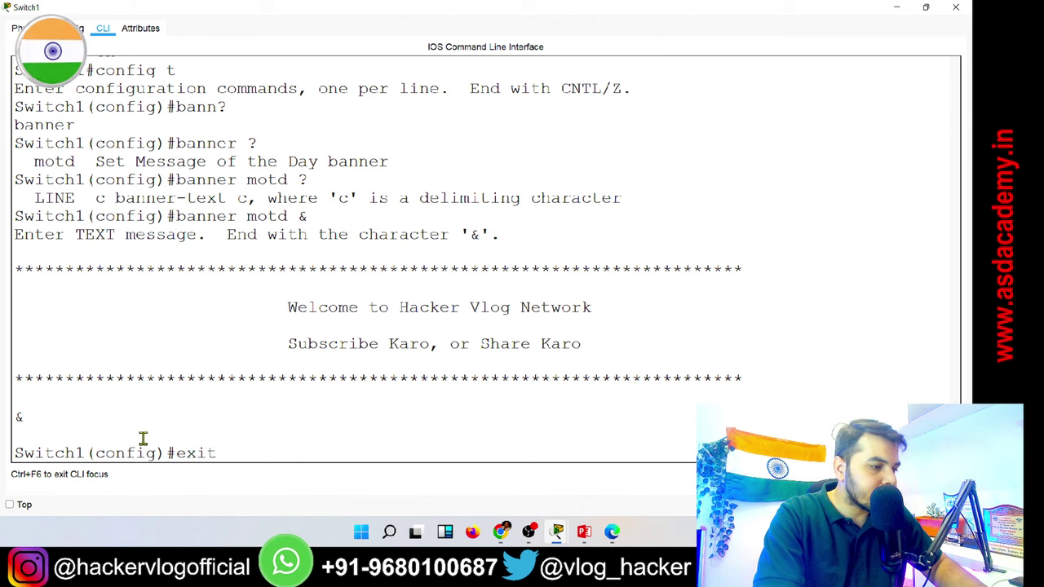
pyautogui.press('Return')
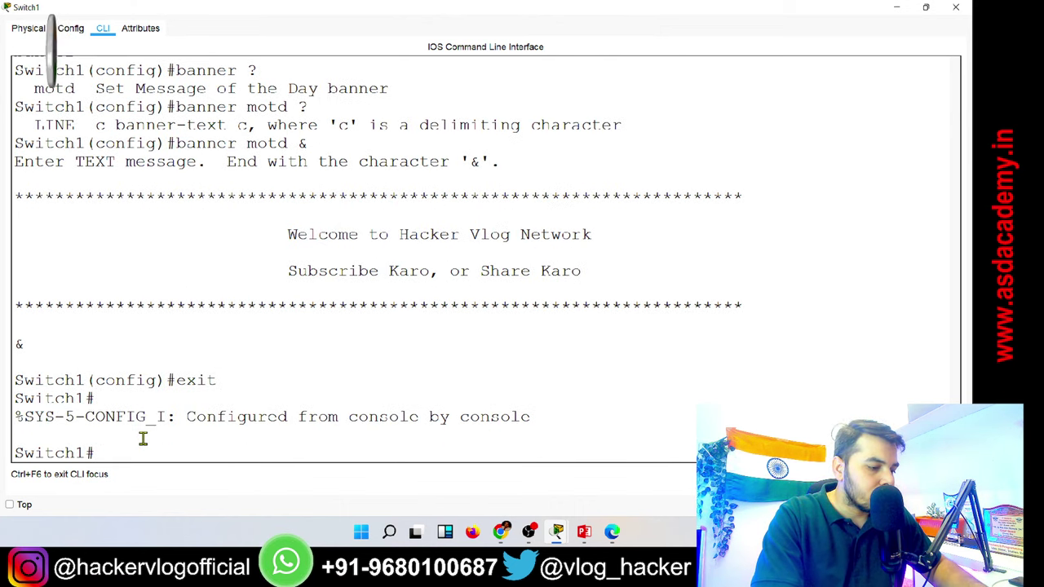
pyautogui.write('exit')
pyautogui.press('Return')
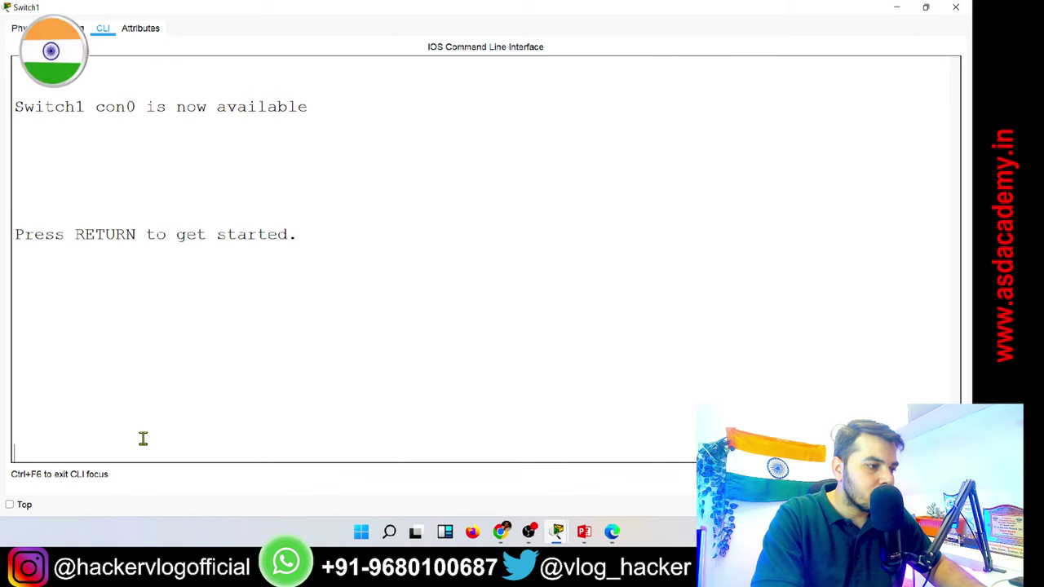
pyautogui.press('Return')
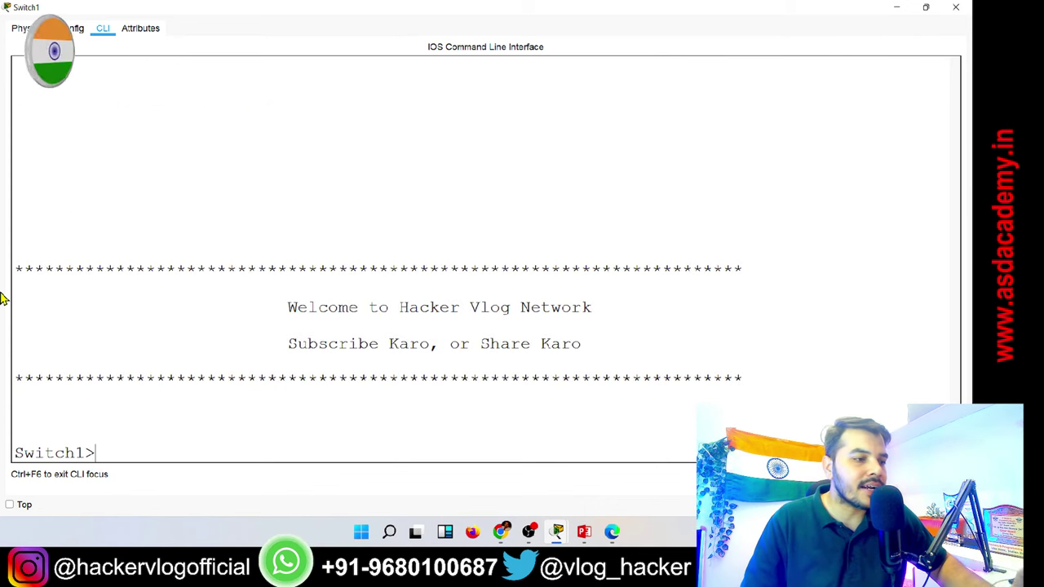
pyautogui.moveTo(17, 267); pyautogui.dragTo(764, 376)
pyautogui.click(754, 378)
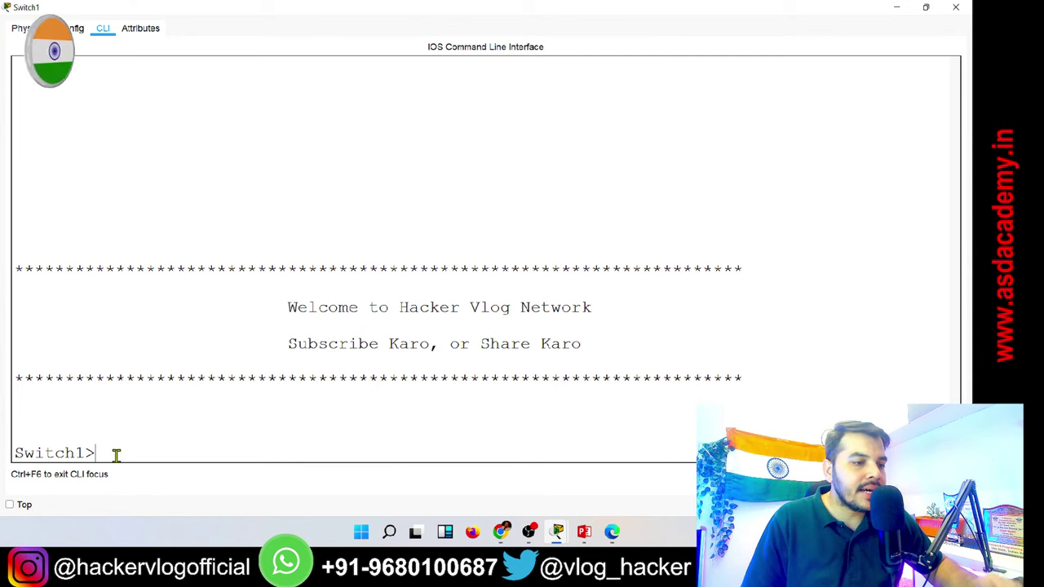
# Put the Switch1 window away and open Switch2's command line in a maximized window.
pyautogui.click(897, 10)
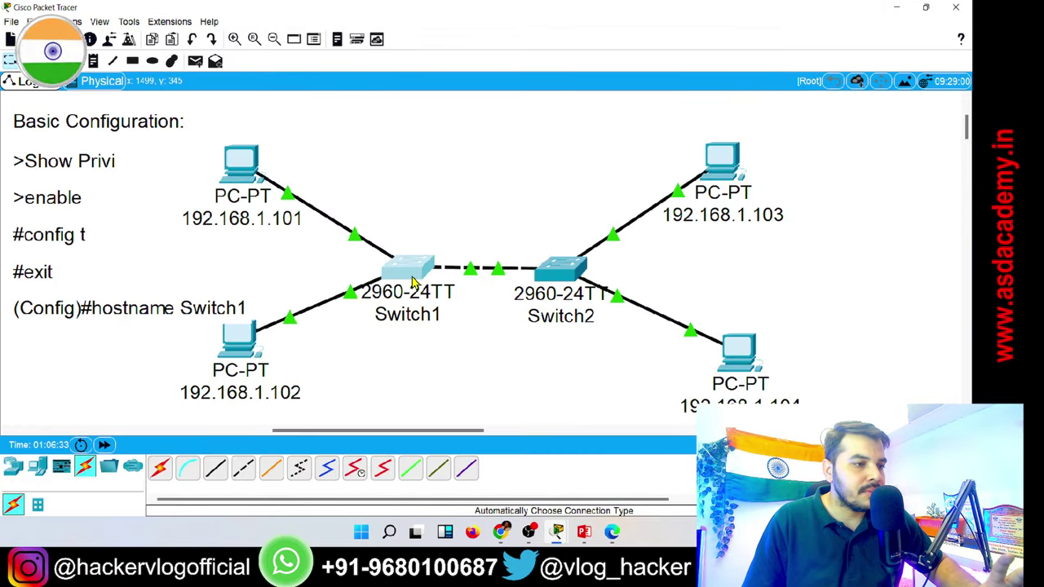
pyautogui.click(567, 274)
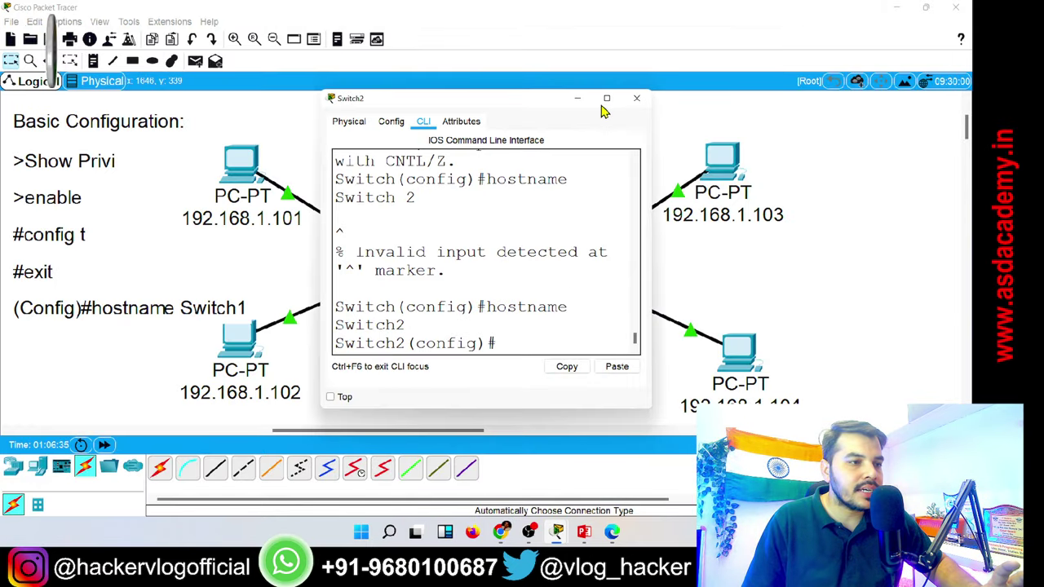
pyautogui.click(605, 104)
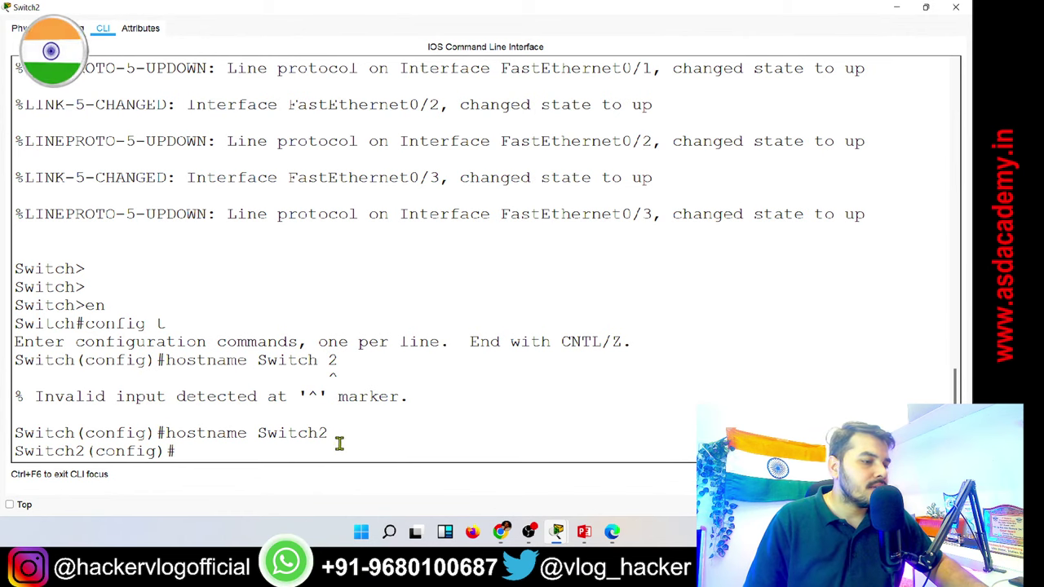
# Exit configuration mode and the console session on Switch2, and start a new session.
pyautogui.press('Return')
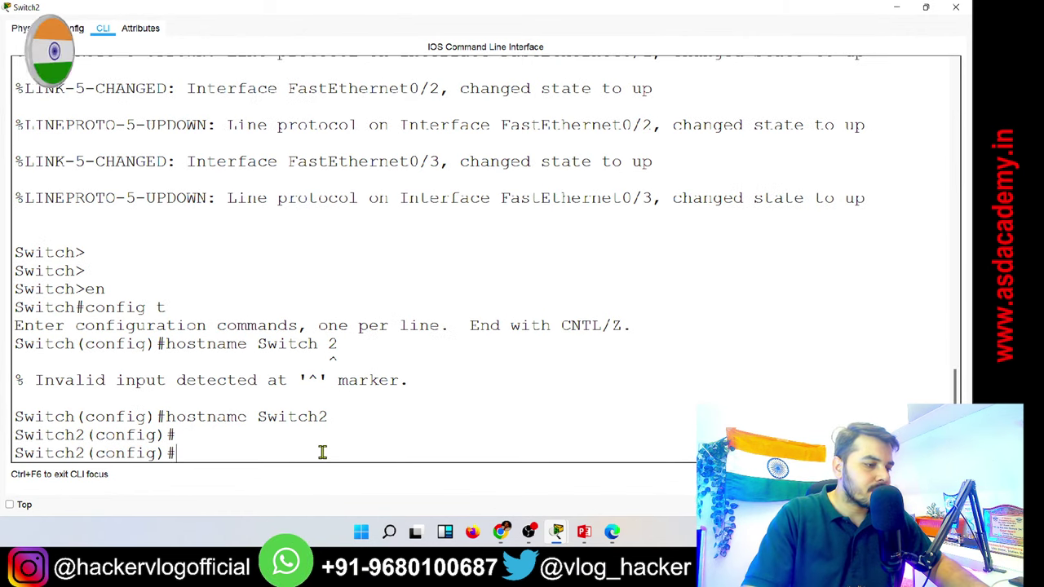
pyautogui.write('exit')
pyautogui.press('Return')
pyautogui.press('Return')
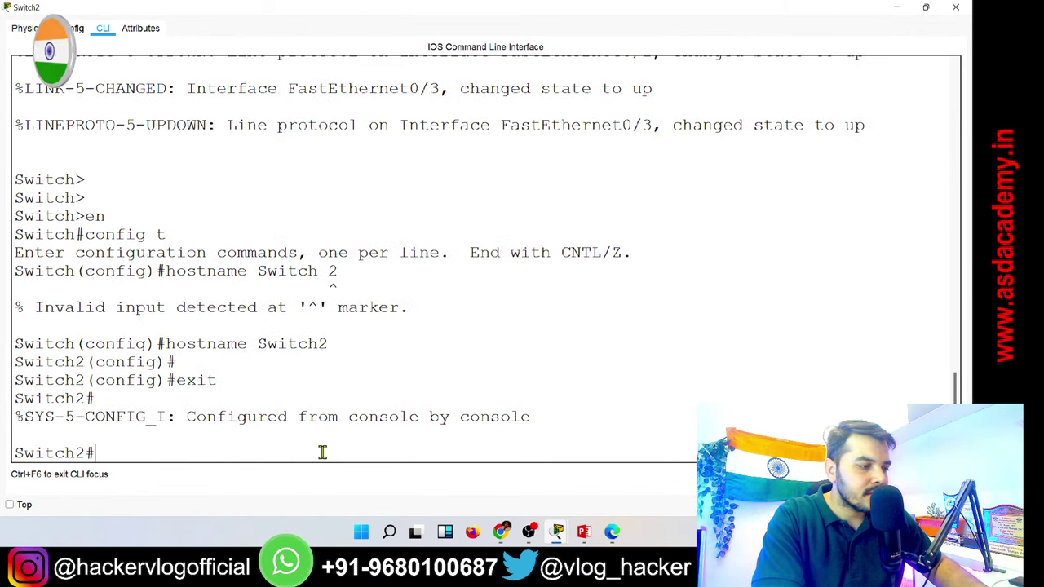
pyautogui.write('exit')
pyautogui.press('Return')
pyautogui.press('Return')
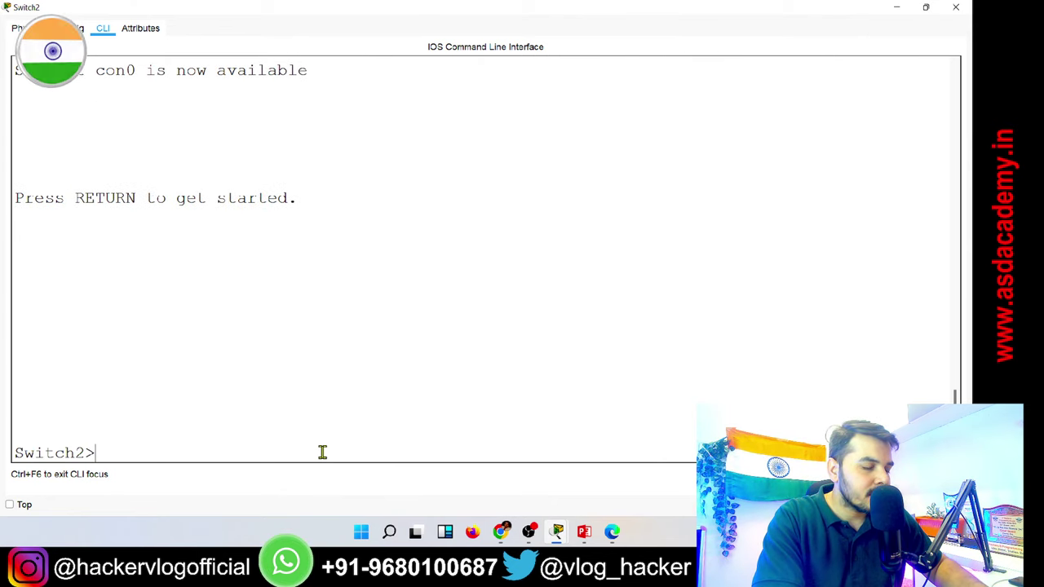
# Enter privileged mode and global configuration mode on Switch2 using en and config t.
pyautogui.write('en')
pyautogui.press('Return')
pyautogui.write('confiu')
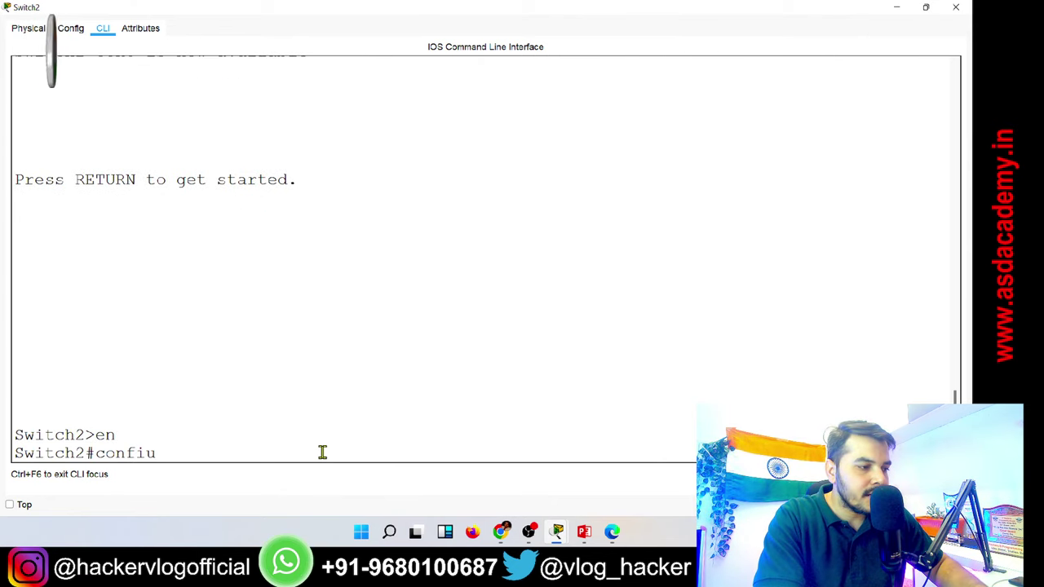
pyautogui.write('g')
pyautogui.press('BackSpace')
pyautogui.press('BackSpace')
pyautogui.write('g t')
pyautogui.press('BackSpace')
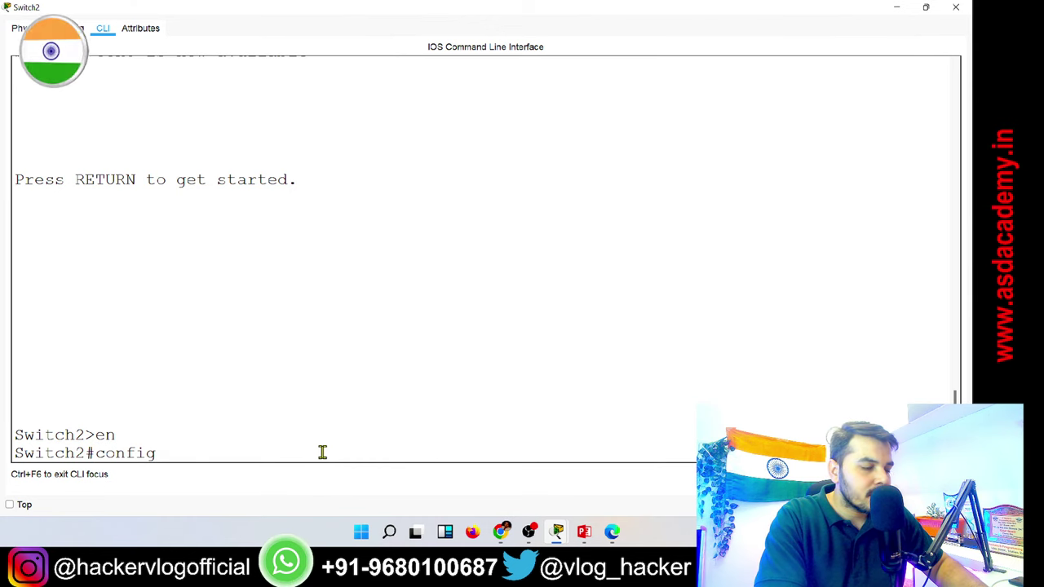
pyautogui.write('t')
pyautogui.press('Return')
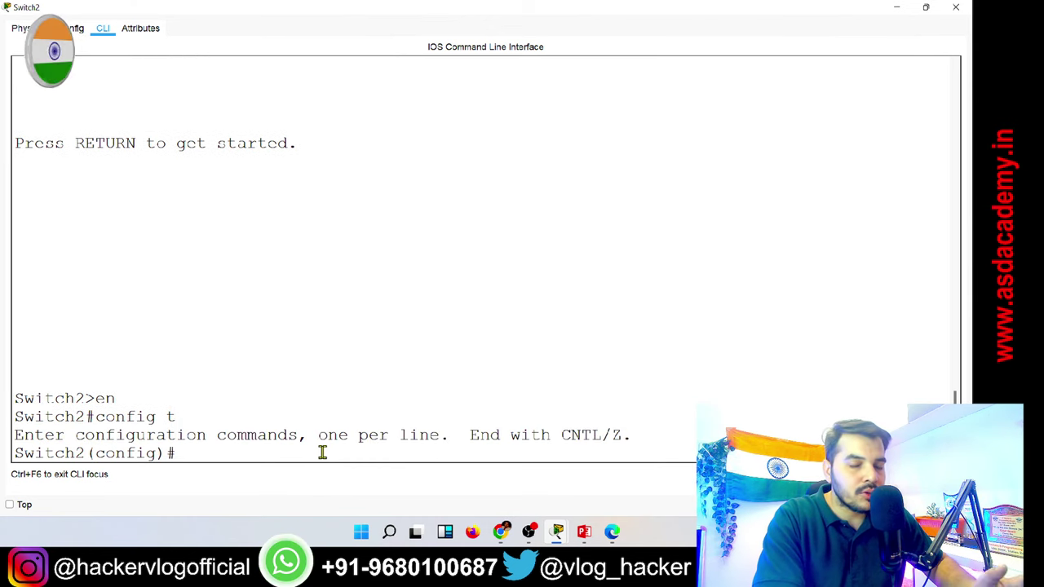
# Start a message-of-the-day banner on Switch2 using banner motd with $ as the delimiter.
pyautogui.write('h')
pyautogui.press('BackSpace')
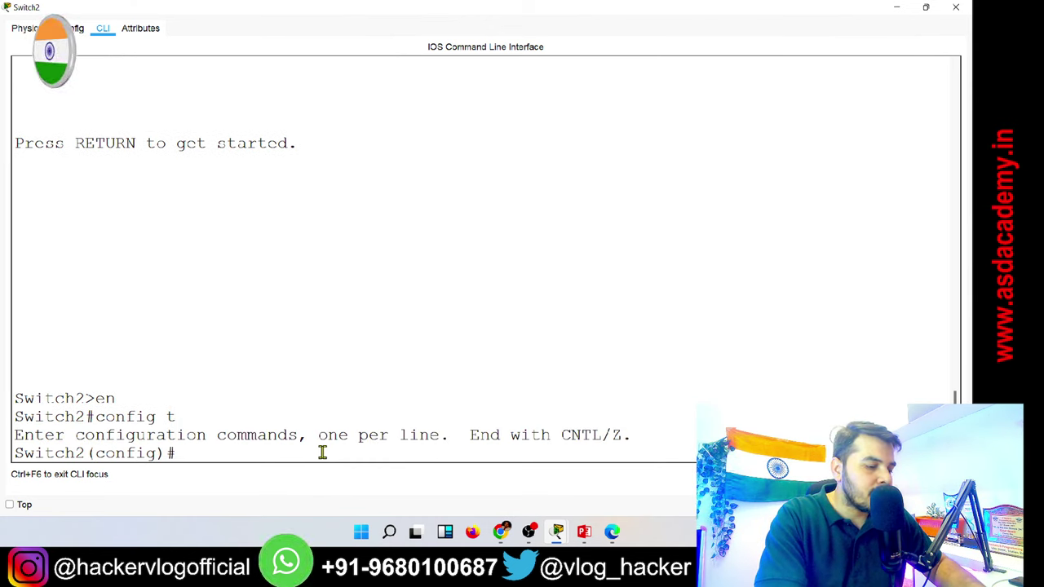
pyautogui.write('banner ')
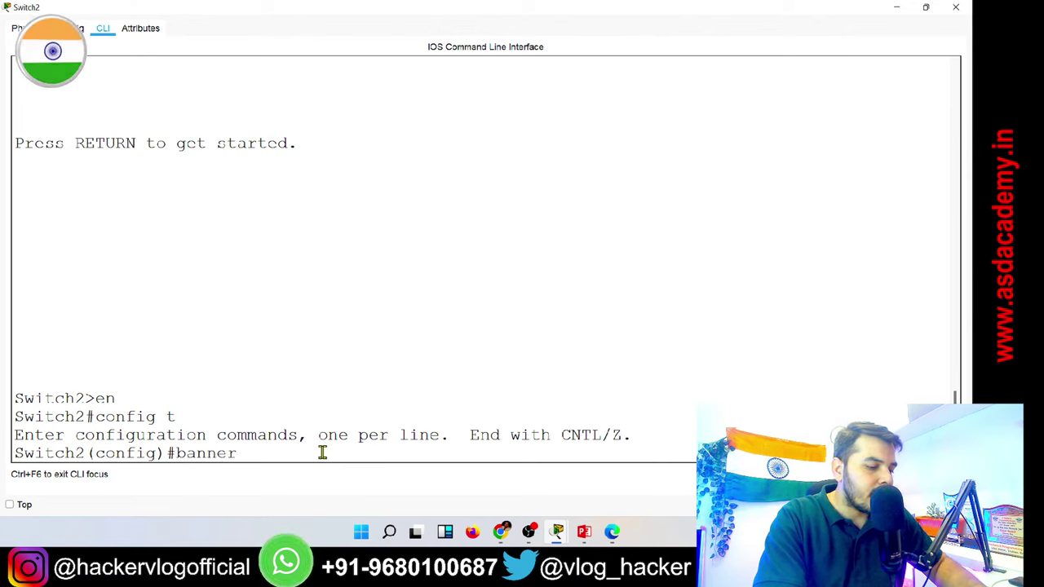
pyautogui.write('motd ')
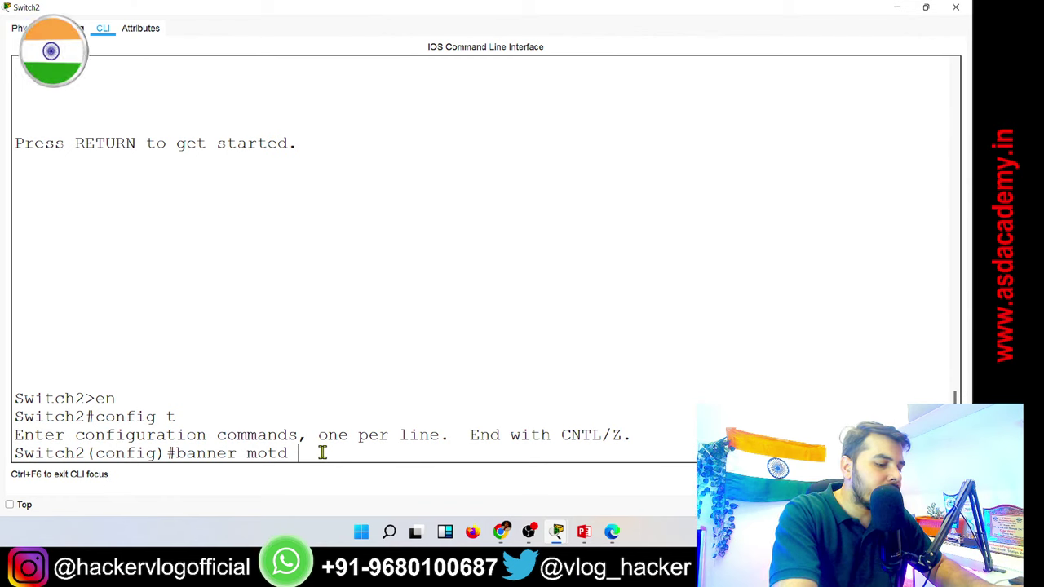
pyautogui.write('$')
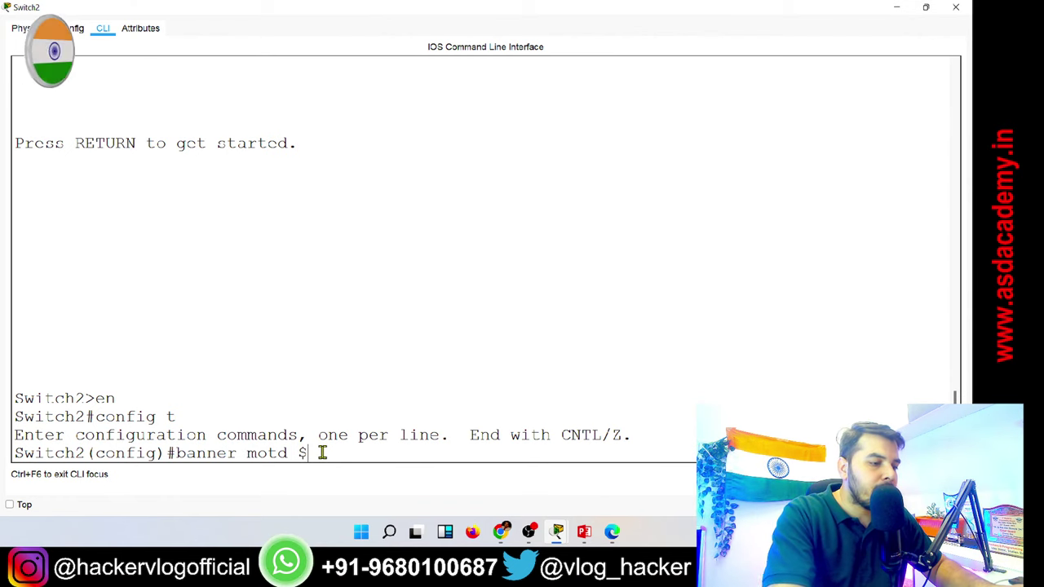
pyautogui.press('Return')
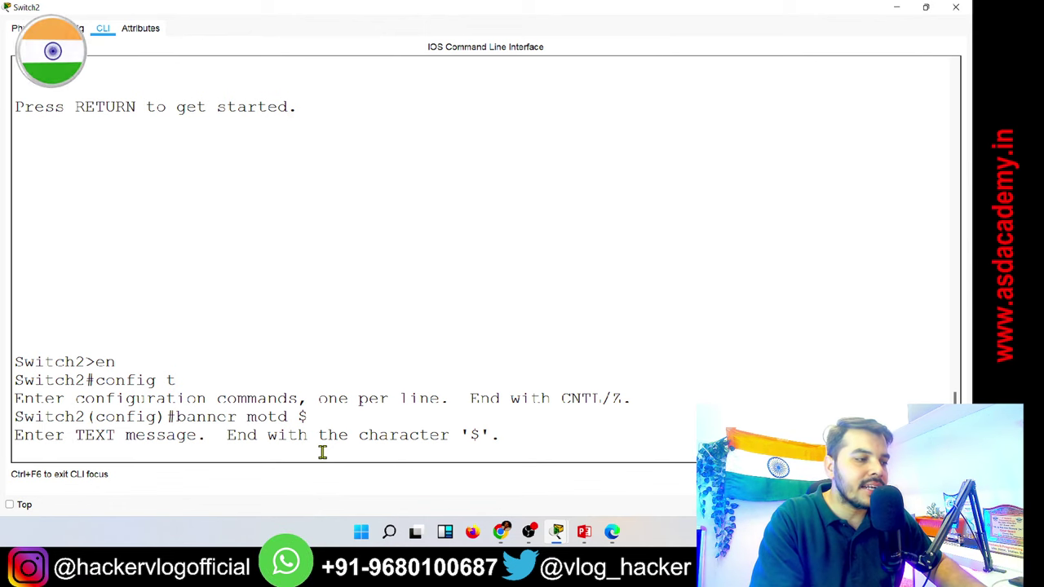
# Add a blank line and a long row of asterisks to the banner text, followed by two blank lines.
pyautogui.press('Return')
pyautogui.write('****')
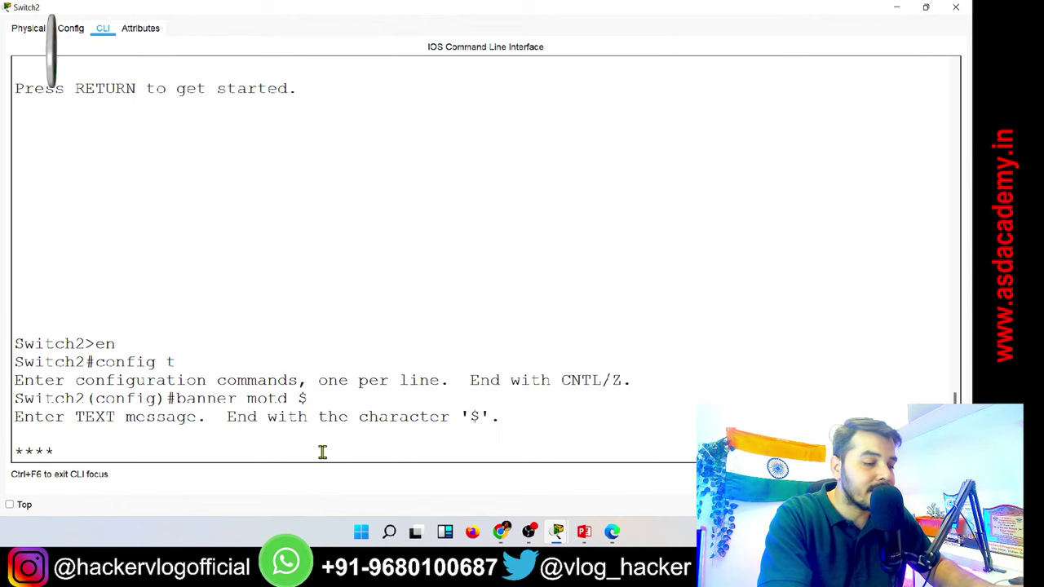
pyautogui.write('************************************************************')
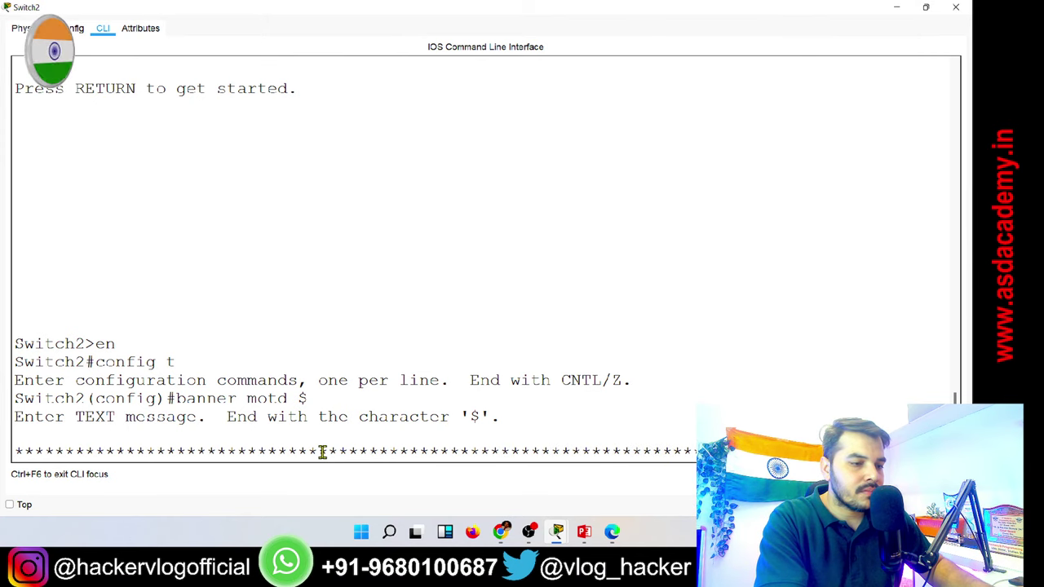
pyautogui.press('Return')
pyautogui.press('Return')
pyautogui.press('Return')
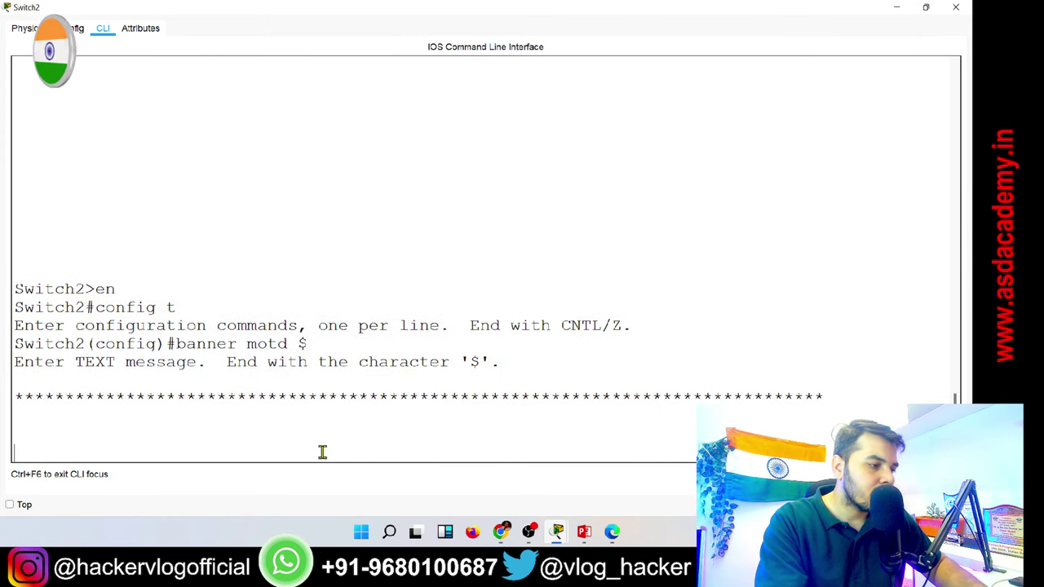
# Add the indented line "Welcome to Switch 2 Network" roughly centred under the row of asterisks.
pyautogui.write('W')
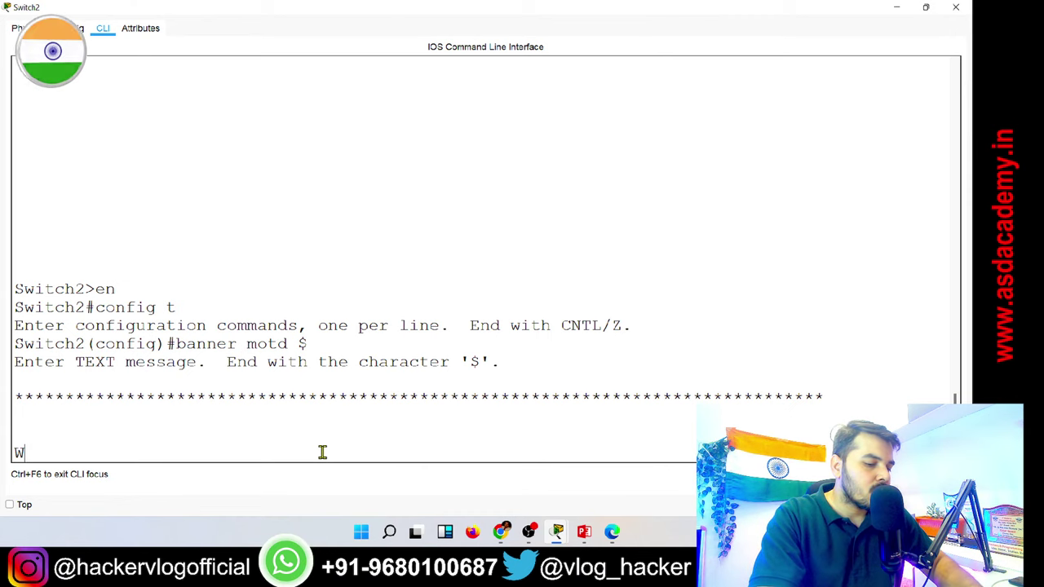
pyautogui.press('BackSpace')
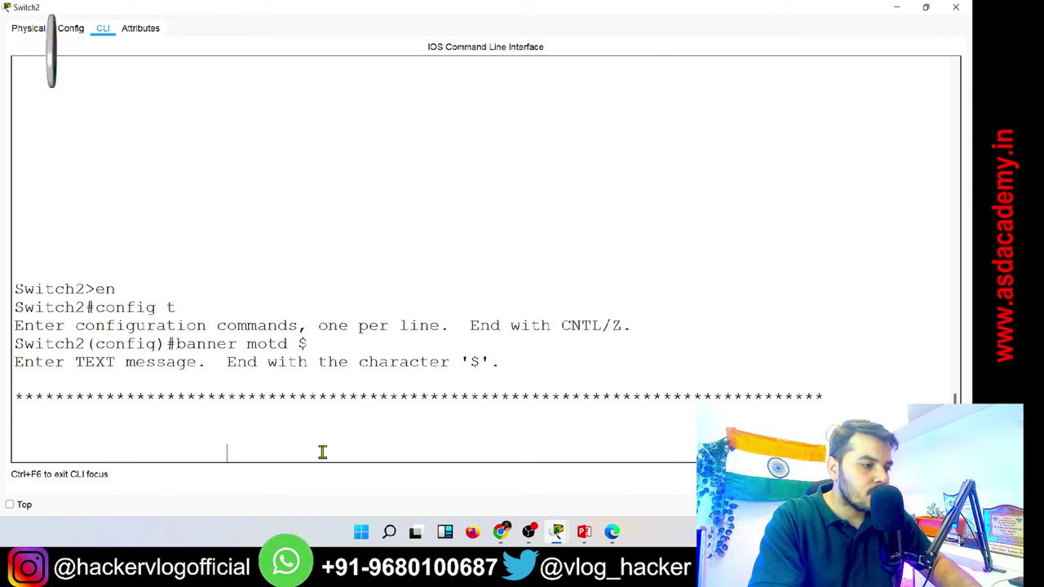
pyautogui.write('Wec')
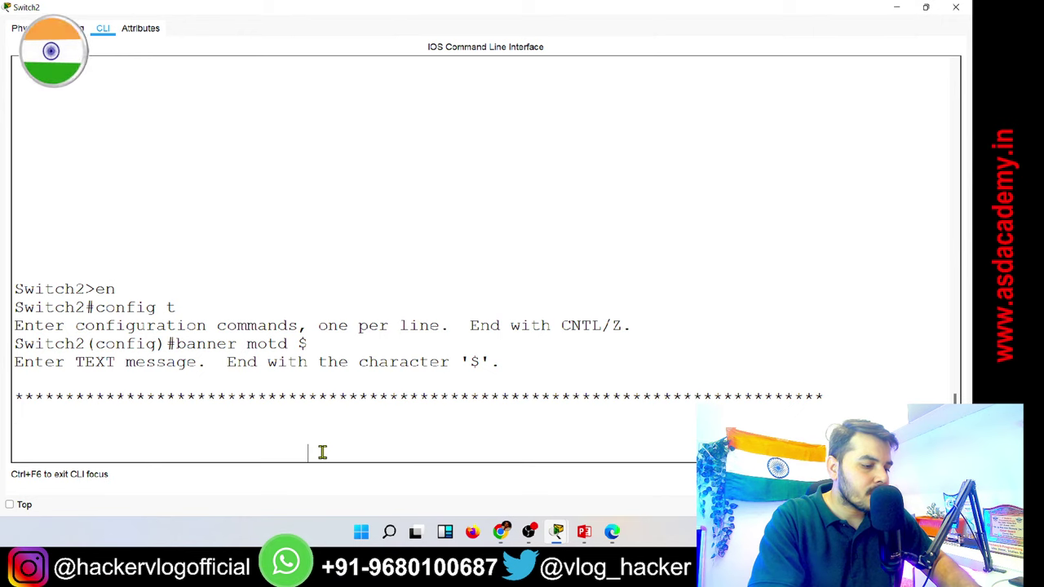
pyautogui.write('com')
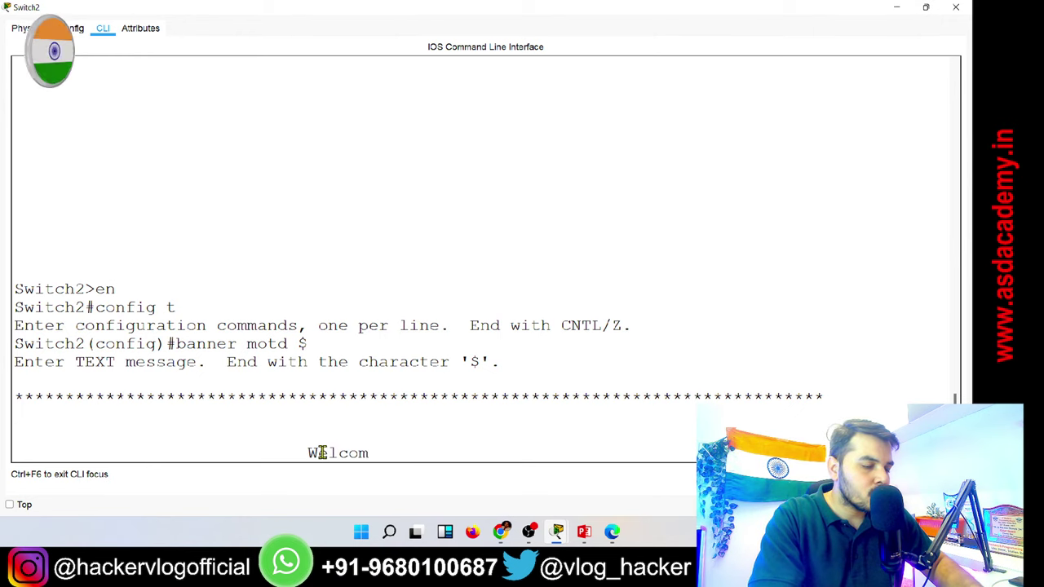
pyautogui.write('e to Switch')
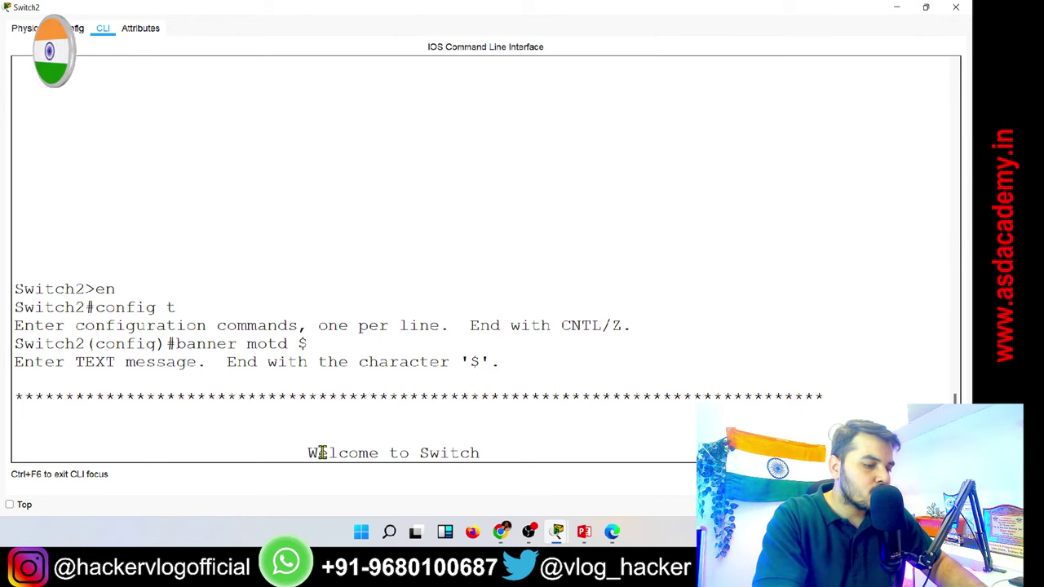
pyautogui.write(' 2 Network')
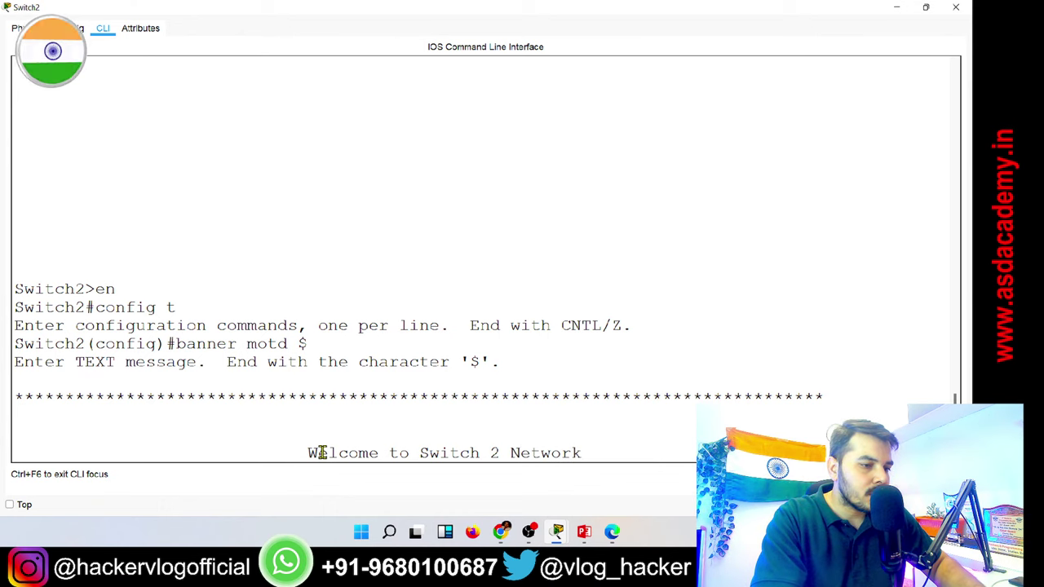
pyautogui.press('Return')
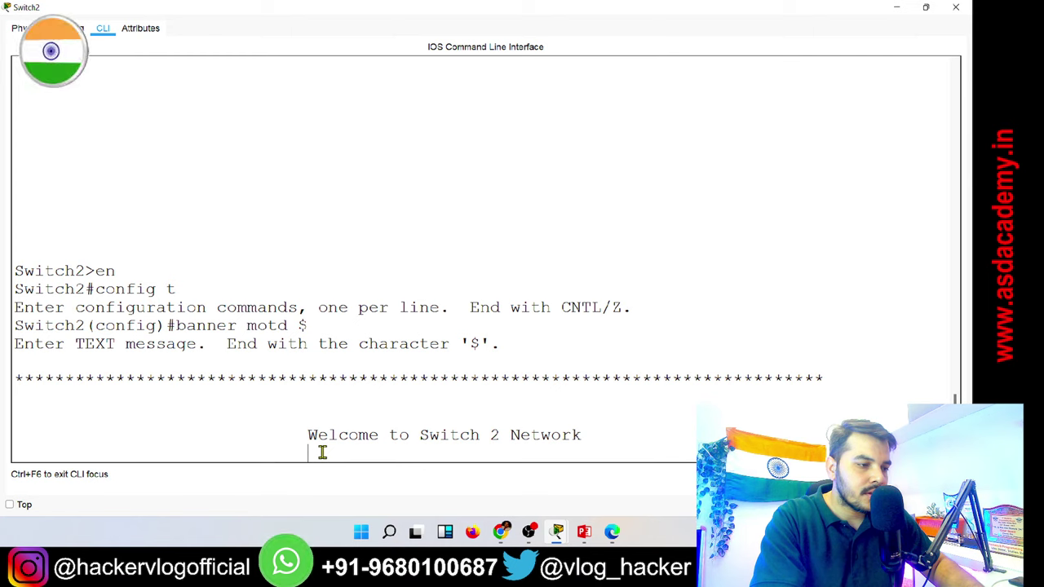
# Add the indented line "Subscribe Karo, Like Karo, Share Karo" below the welcome line of the banner.
pyautogui.press('BackSpace')
pyautogui.write('Subsc')
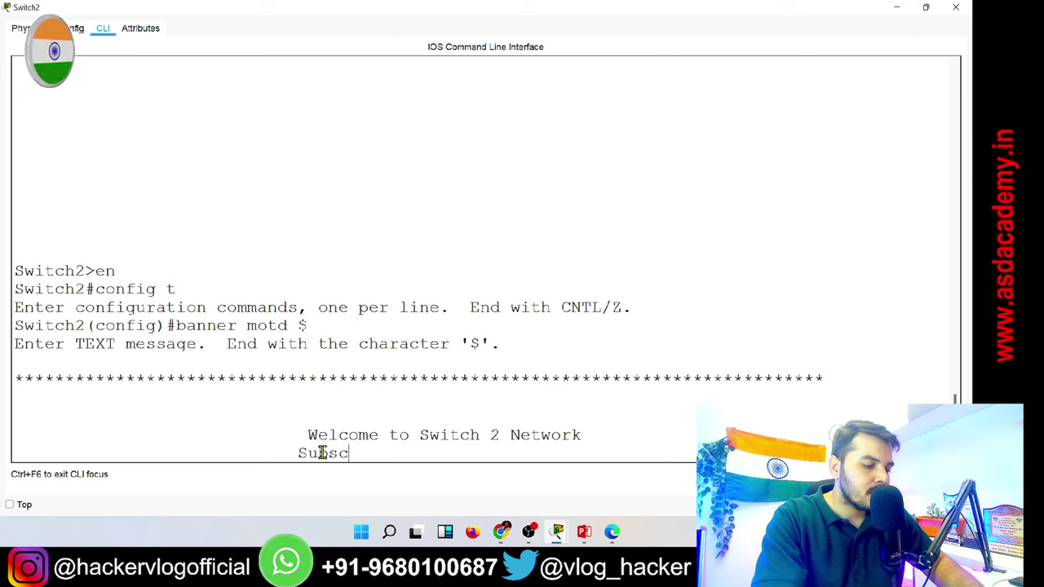
pyautogui.write('ribe Karo')
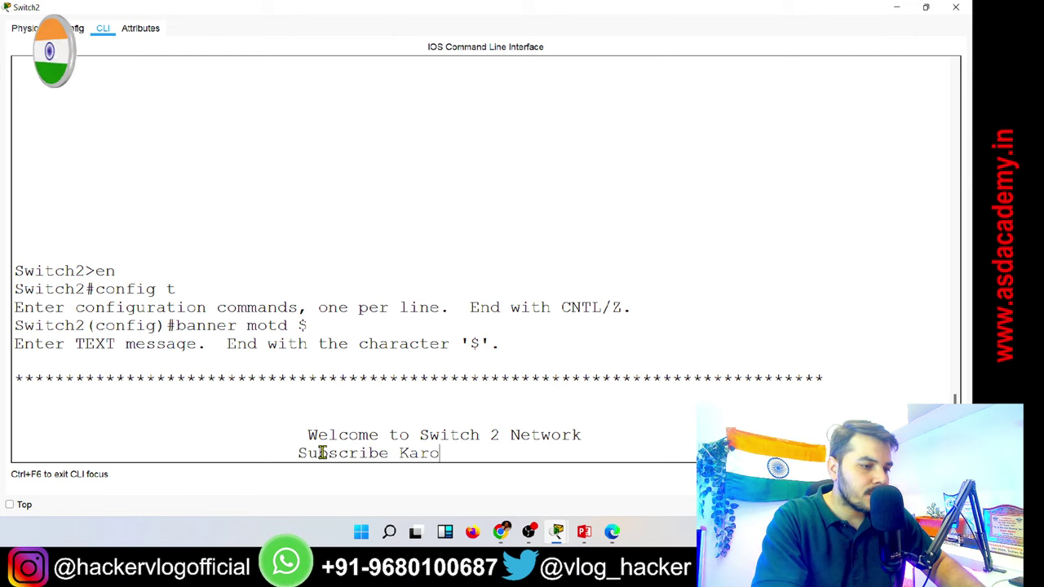
pyautogui.write(', Like ')
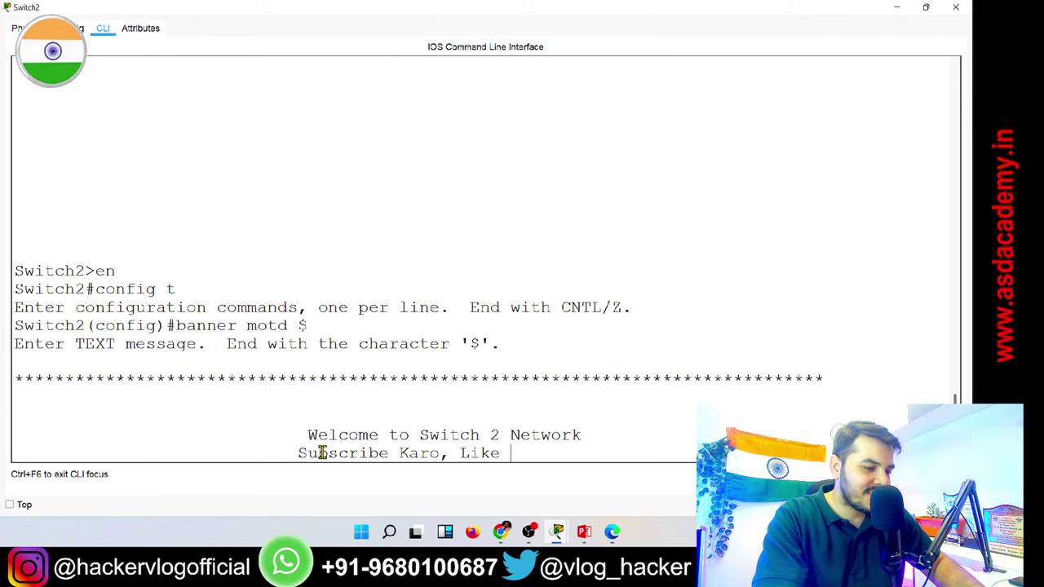
pyautogui.write('Karo, Sha')
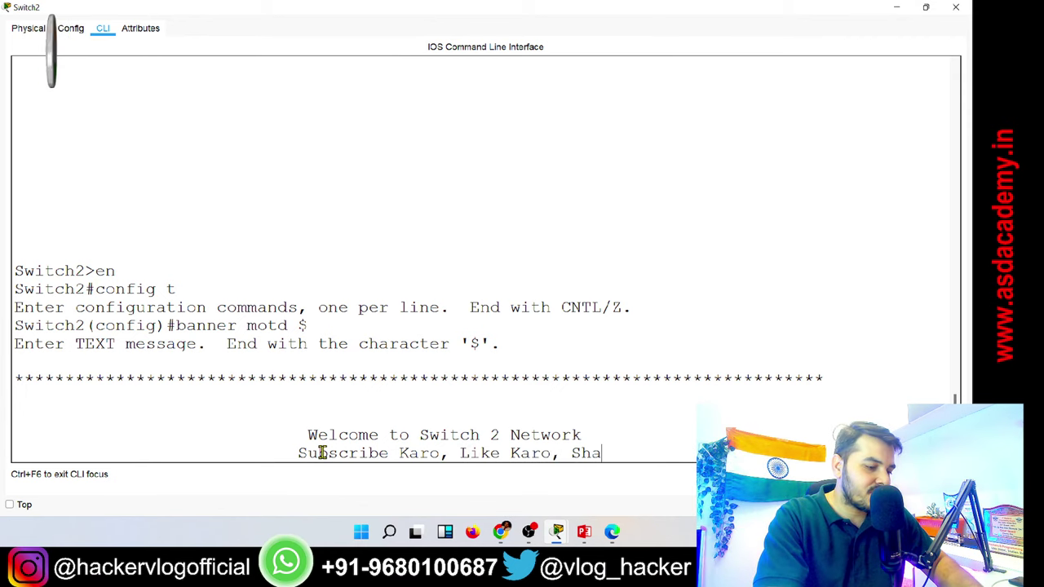
pyautogui.write('re K')
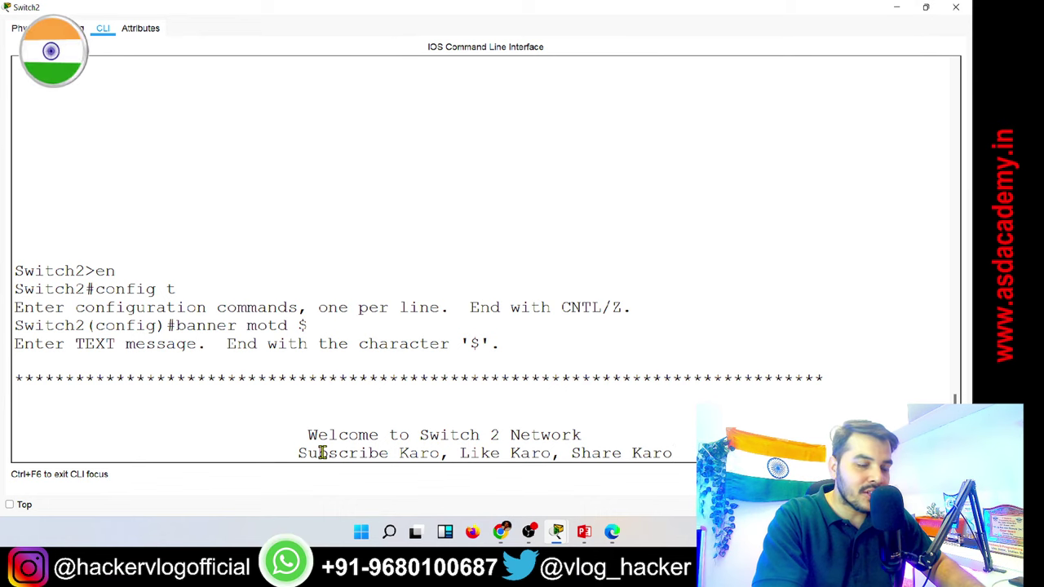
pyautogui.write('aro')
# Centre the "Subscribe Karo" line under the welcome line by removing four leading spaces, and finish the line.
pyautogui.press('Left')
pyautogui.press('Left')
pyautogui.press('Left')
pyautogui.press('Left')
pyautogui.press('Left')
pyautogui.press('Left')
pyautogui.press('Left')
pyautogui.press('Left')
pyautogui.press('Left')
pyautogui.press('Left')
pyautogui.press('Left')
pyautogui.press('Left')
pyautogui.press('Left')
pyautogui.press('Left')
pyautogui.press('Left')
pyautogui.press('Left')
pyautogui.press('Left')
pyautogui.press('Left')
pyautogui.press('Left')
pyautogui.press('Left')
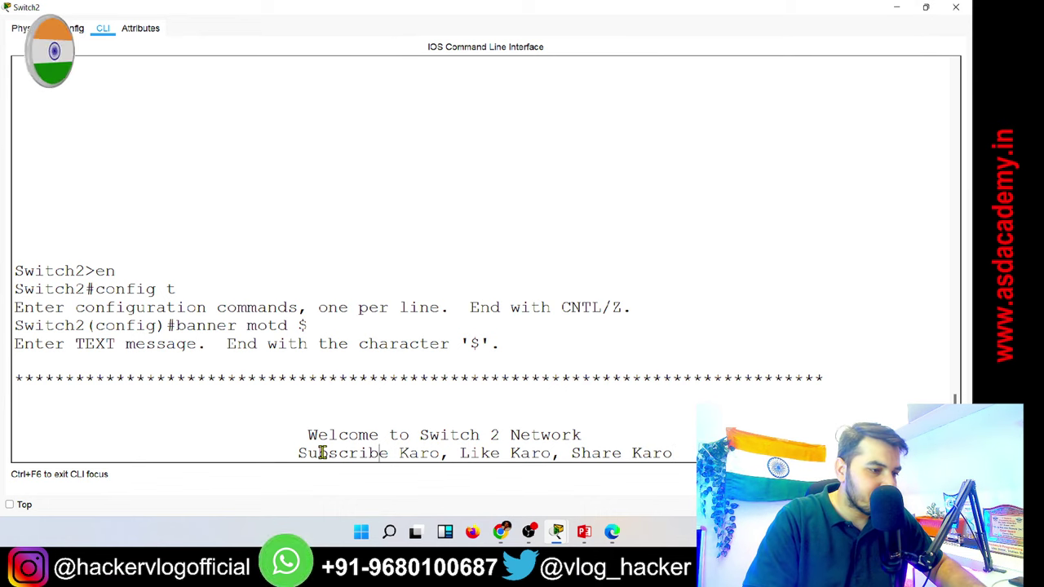
pyautogui.press('BackSpace')
pyautogui.press('BackSpace')
pyautogui.press('BackSpace')
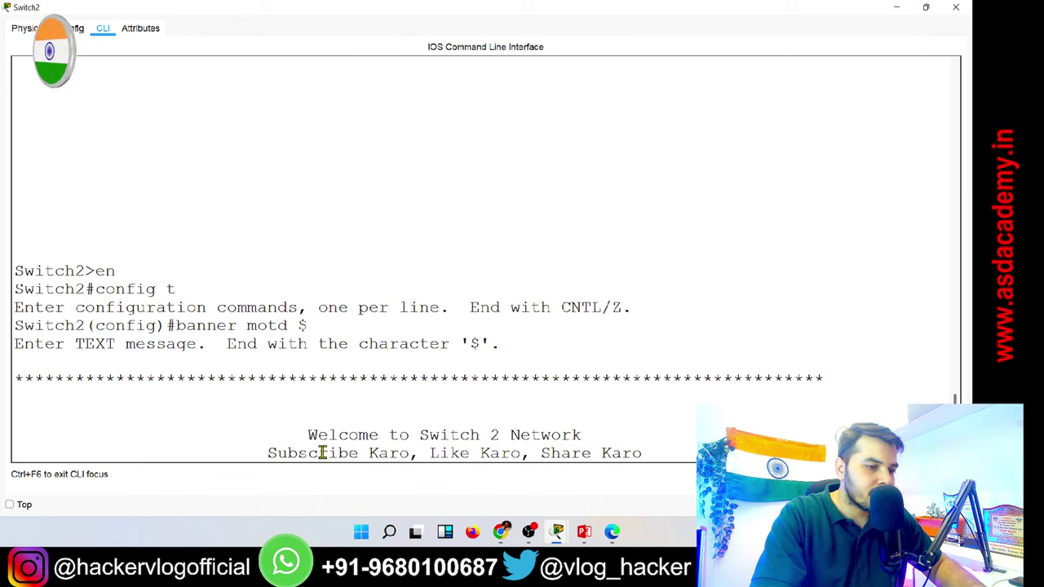
pyautogui.press('BackSpace')
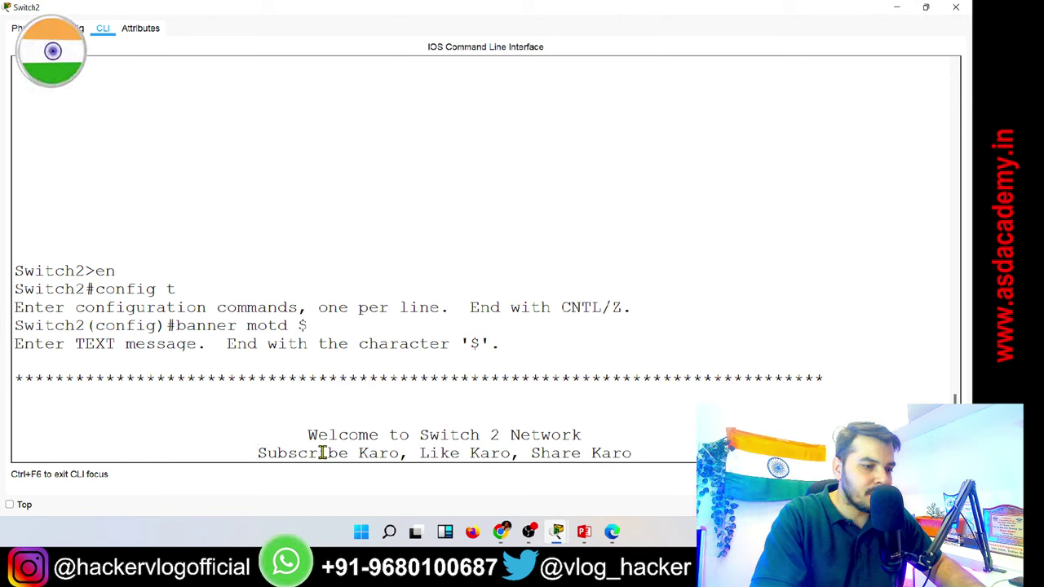
pyautogui.press('Right')
pyautogui.press('Right')
pyautogui.press('Right')
pyautogui.press('Right')
pyautogui.press('Right')
pyautogui.press('Right')
pyautogui.press('Right')
pyautogui.press('Right')
pyautogui.press('Right')
pyautogui.press('Right')
pyautogui.press('Right')
pyautogui.press('Right')
pyautogui.press('Right')
pyautogui.press('Right')
pyautogui.press('Right')
pyautogui.press('Right')
pyautogui.press('Right')
pyautogui.press('Right')
pyautogui.press('Right')
pyautogui.press('Right')
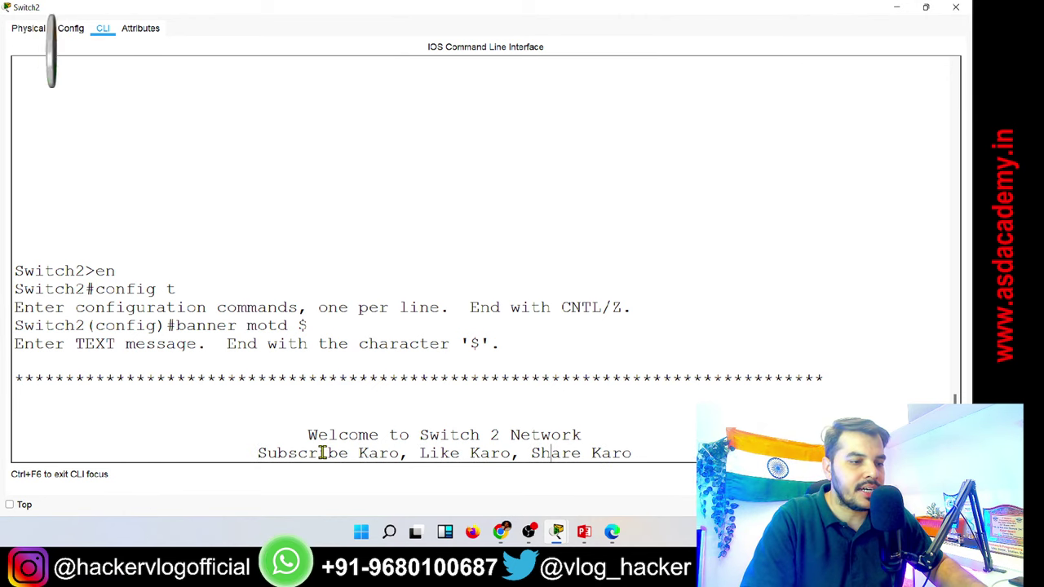
pyautogui.press('Return')
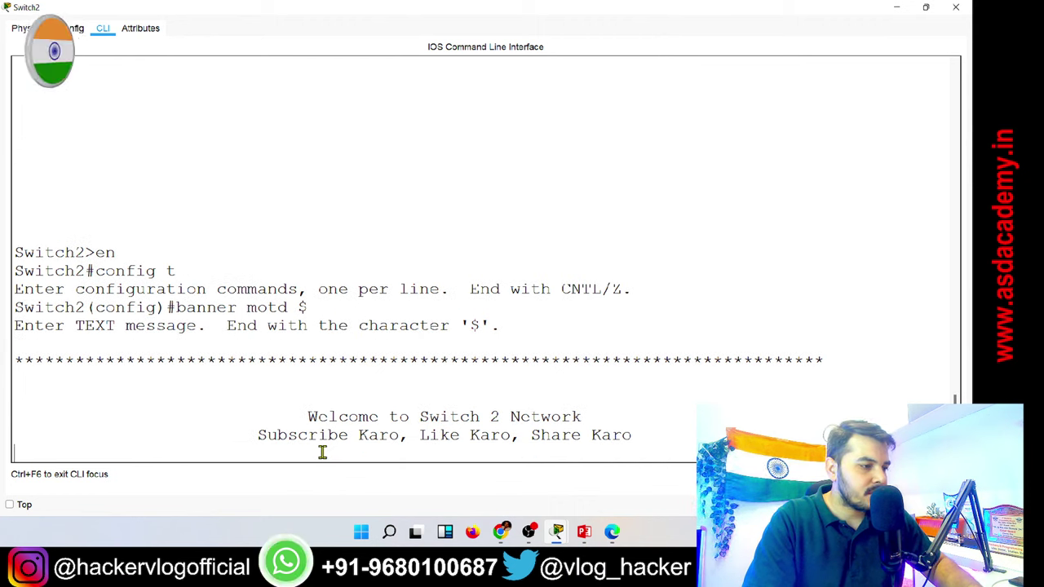
# Add a blank line and a second long row of asterisks below the "Subscribe Karo" line.
pyautogui.press('Return')
pyautogui.write('***********************************************************')
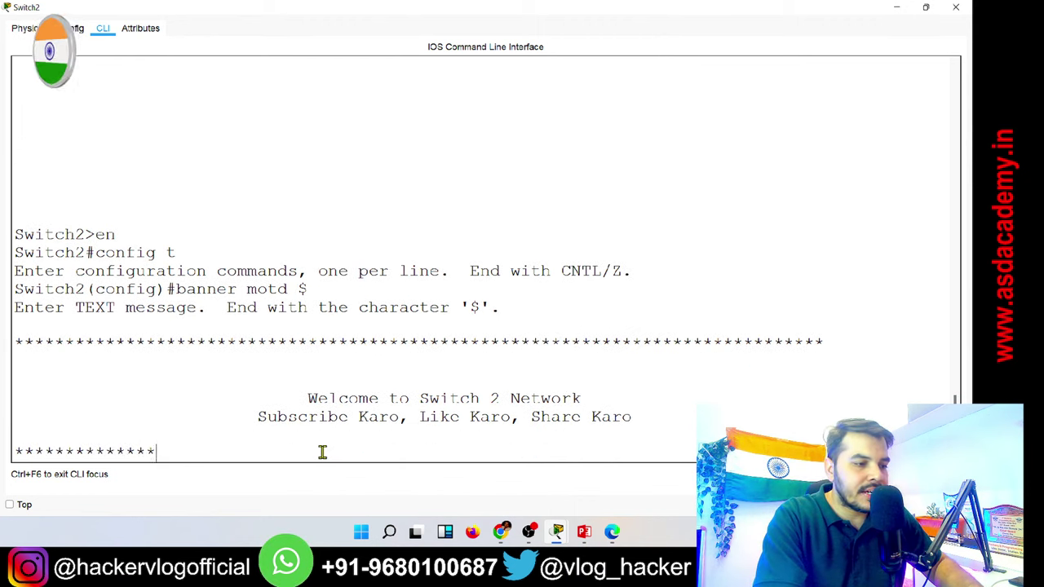
pyautogui.write('**********')
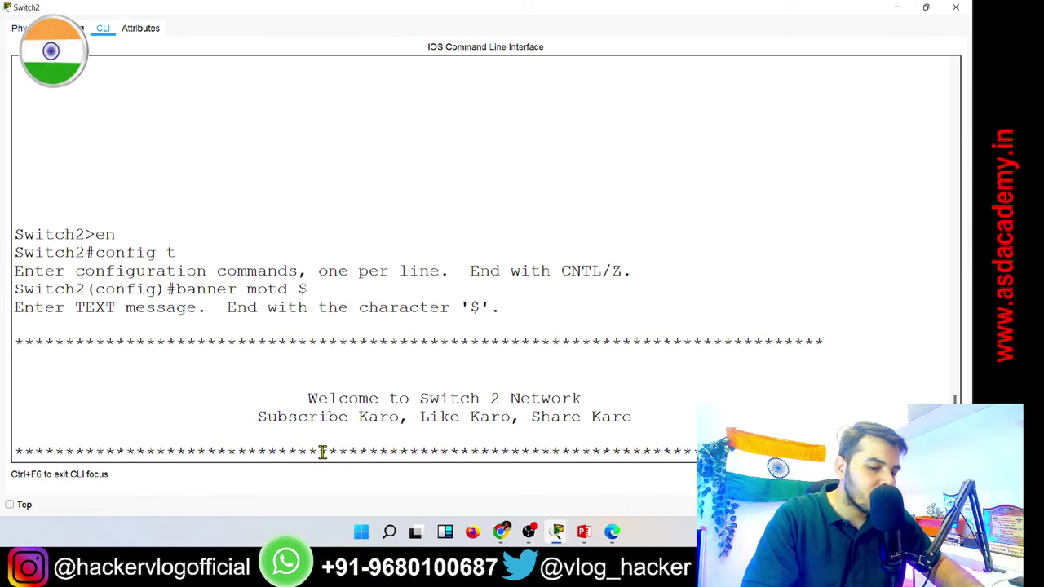
pyautogui.press('Return')
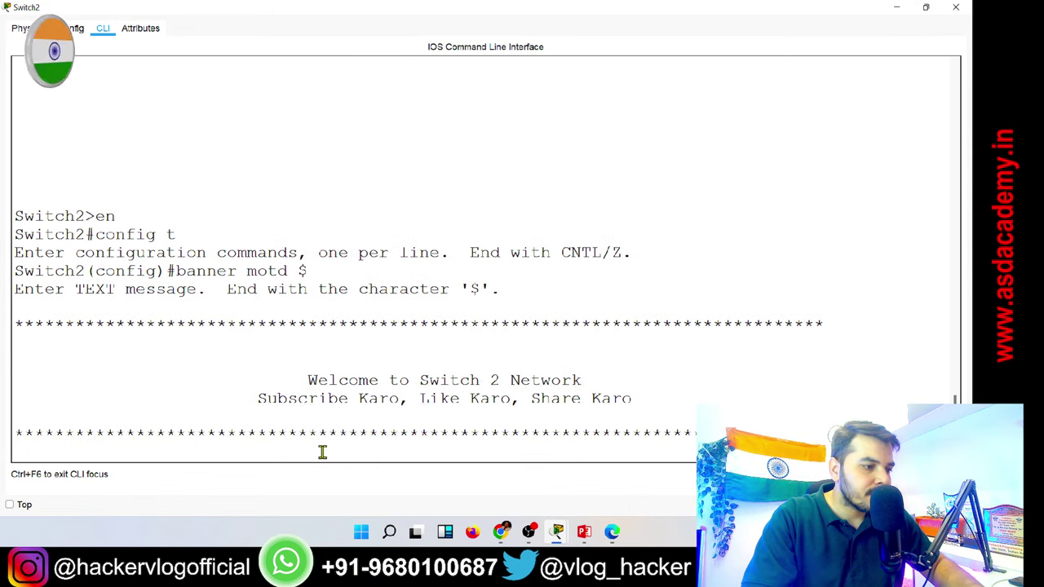
# Add an indented banner line beginning "Certificate Chaiye to hackervlog.in par register" below the second row of asterisks.
pyautogui.write('Cert')
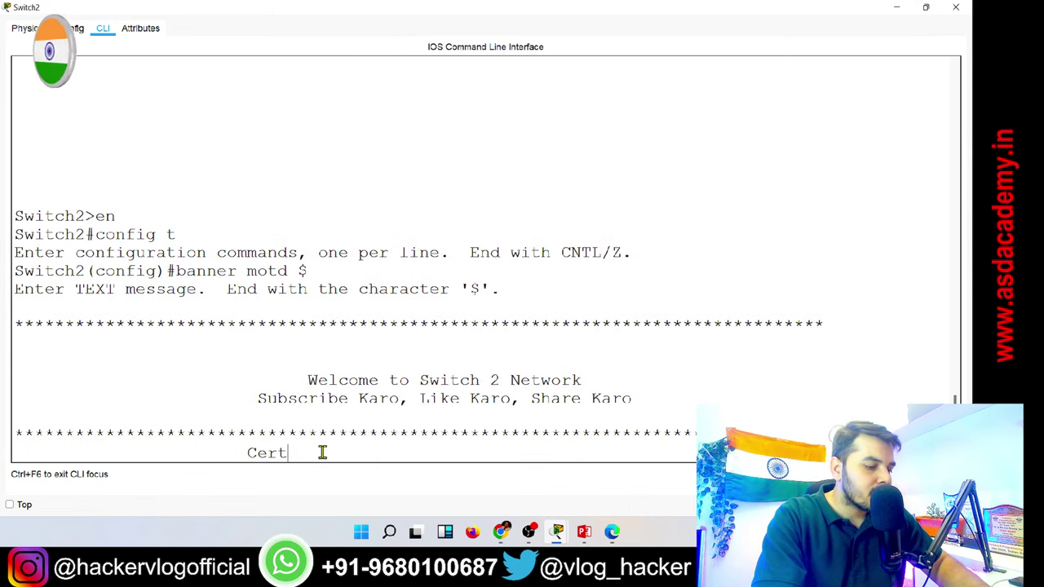
pyautogui.write('ificate Chaiye ti')
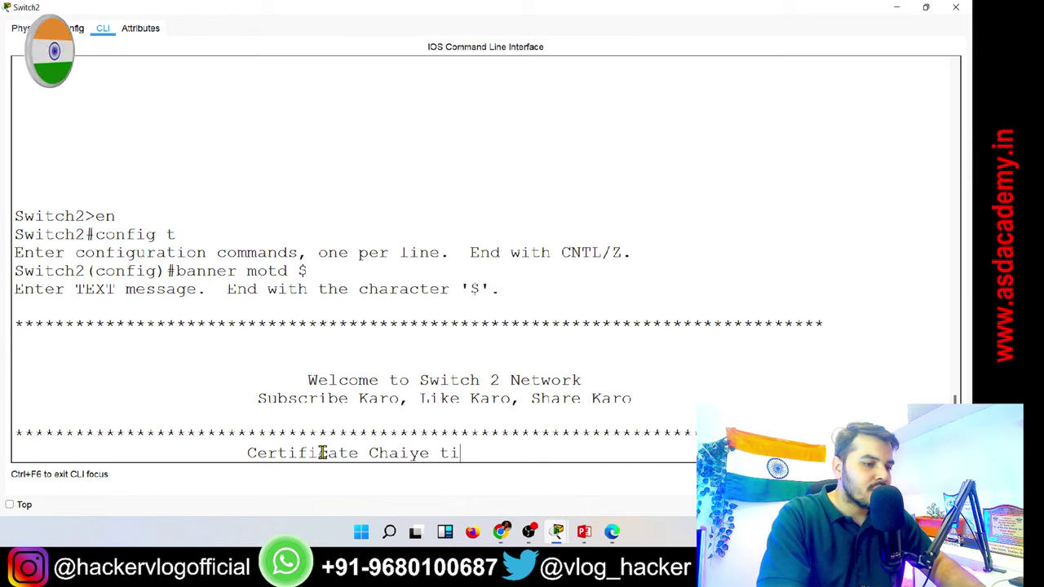
pyautogui.press('BackSpace')
pyautogui.write('to H')
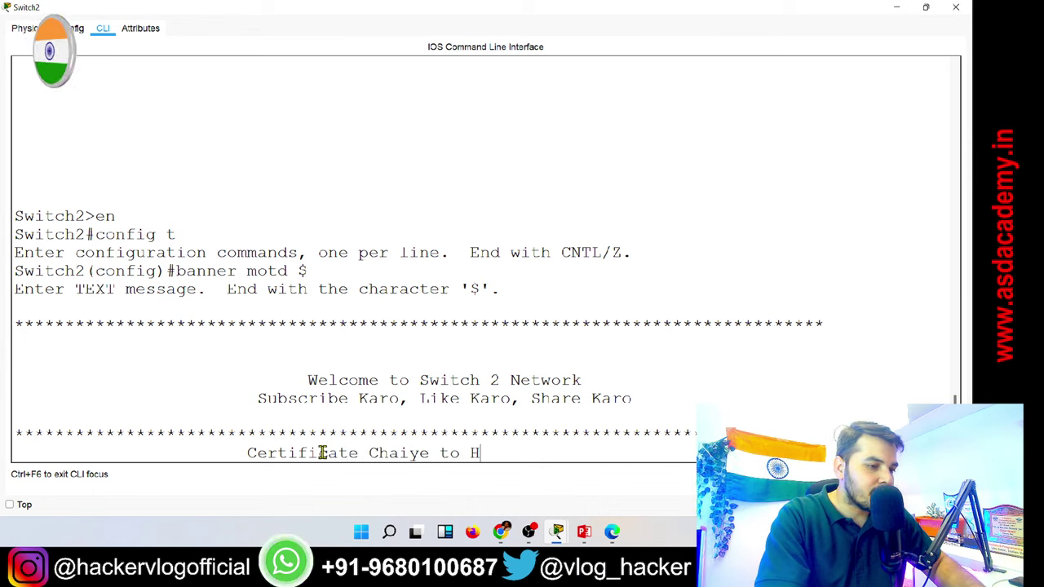
pyautogui.press('BackSpace')
pyautogui.write('hacker')
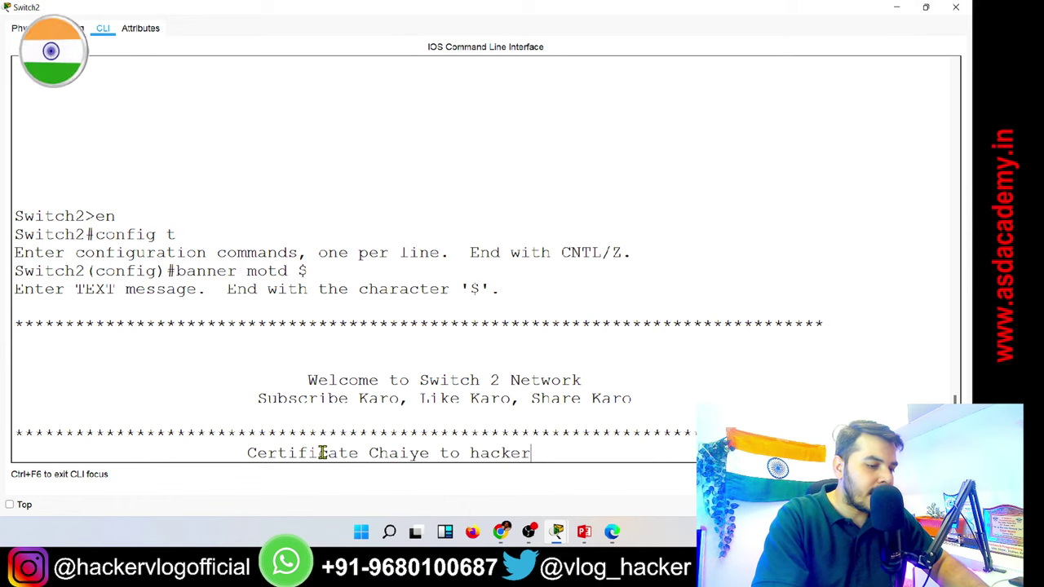
pyautogui.write('vlog.in par regi')
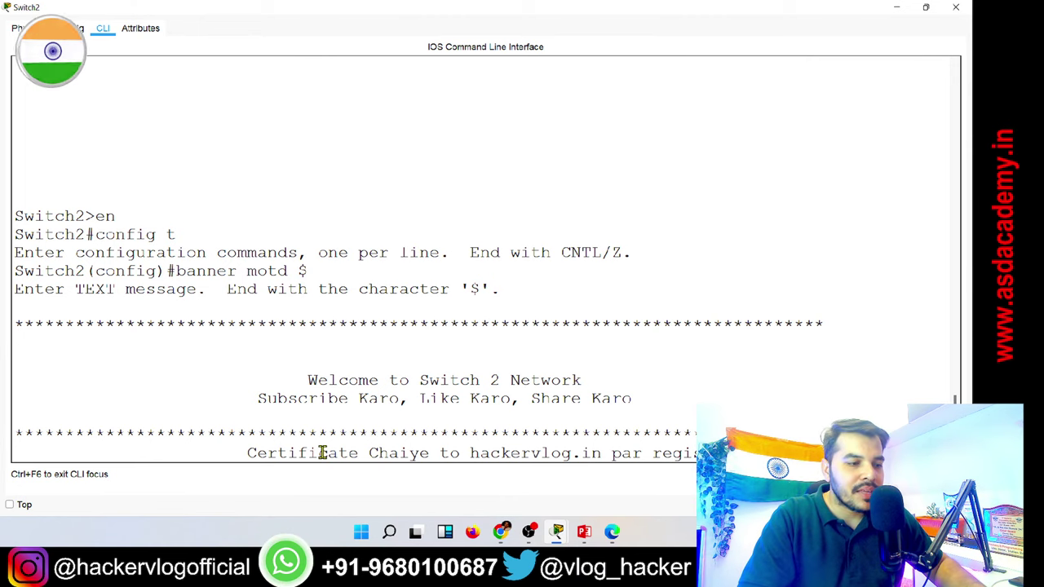
# Centre the "Certificate Chaiye" line of the banner by removing six of its leading spaces.
pyautogui.press('Left')
pyautogui.press('Left')
pyautogui.press('Left')
pyautogui.press('Left')
pyautogui.press('Left')
pyautogui.press('Left')
pyautogui.press('Left')
pyautogui.press('Left')
pyautogui.press('Left')
pyautogui.press('Left')
pyautogui.press('Left')
pyautogui.press('Left')
pyautogui.press('Left')
pyautogui.press('Left')
pyautogui.press('Left')
pyautogui.press('Left')
pyautogui.press('Left')
pyautogui.press('Left')
pyautogui.press('Left')
pyautogui.press('Left')
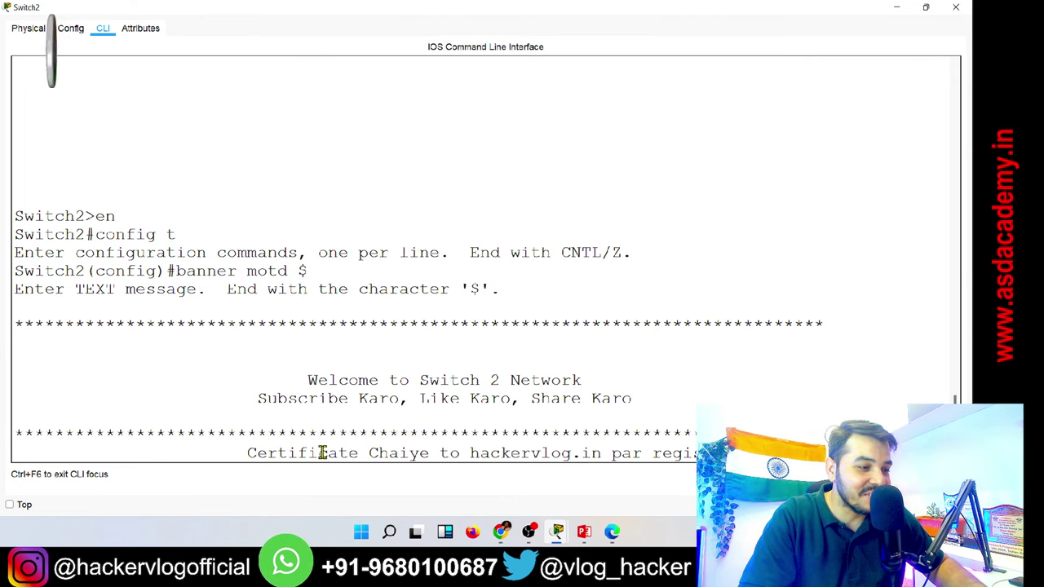
pyautogui.press('BackSpace')
pyautogui.press('BackSpace')
pyautogui.press('BackSpace')
pyautogui.press('BackSpace')
pyautogui.press('BackSpace')
pyautogui.press('BackSpace')
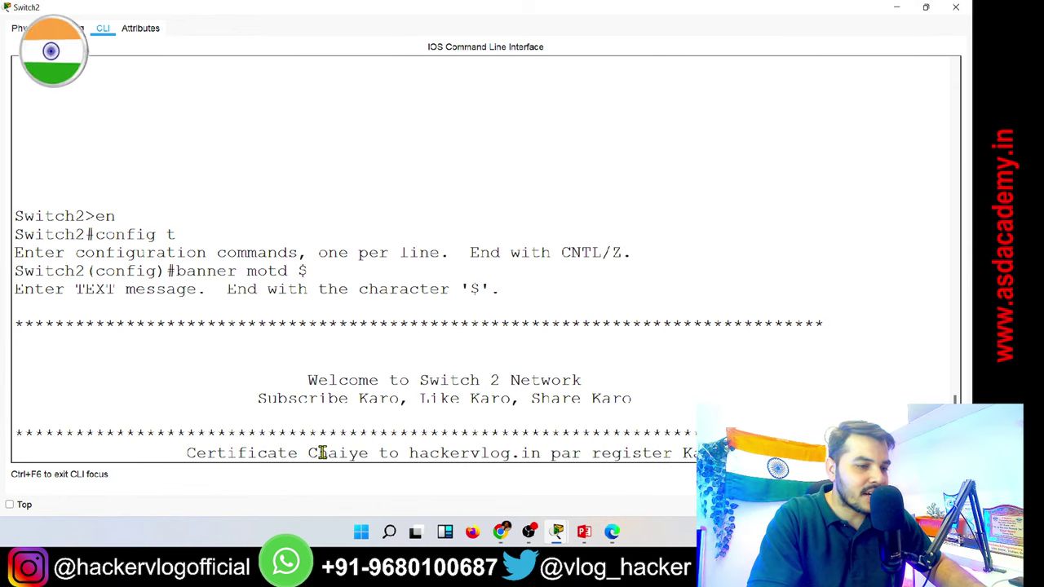
# Finish the "Certificate Chaiye" line, leave a blank line below it, and close the Switch2 banner with the $ delimiter.
pyautogui.press('Right')
pyautogui.press('Right')
pyautogui.press('Right')
pyautogui.press('Right')
pyautogui.press('Right')
pyautogui.press('Right')
pyautogui.press('Right')
pyautogui.press('Right')
pyautogui.press('Right')
pyautogui.press('Right')
pyautogui.press('Right')
pyautogui.press('Right')
pyautogui.press('Right')
pyautogui.press('Right')
pyautogui.press('Right')
pyautogui.press('Right')
pyautogui.press('Right')
pyautogui.press('Right')
pyautogui.press('Right')
pyautogui.press('Right')
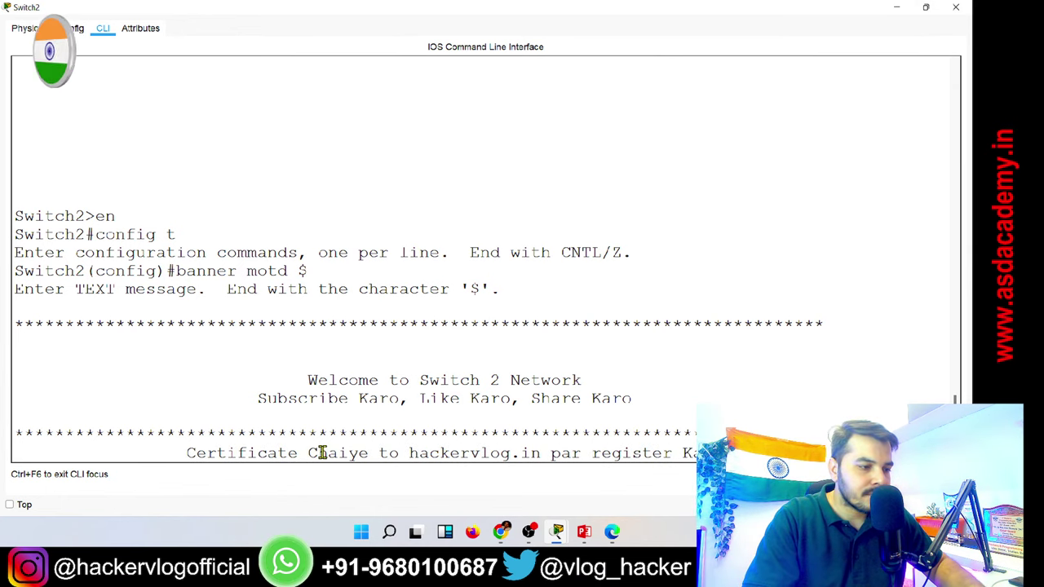
pyautogui.press('Return')
pyautogui.press('Return')
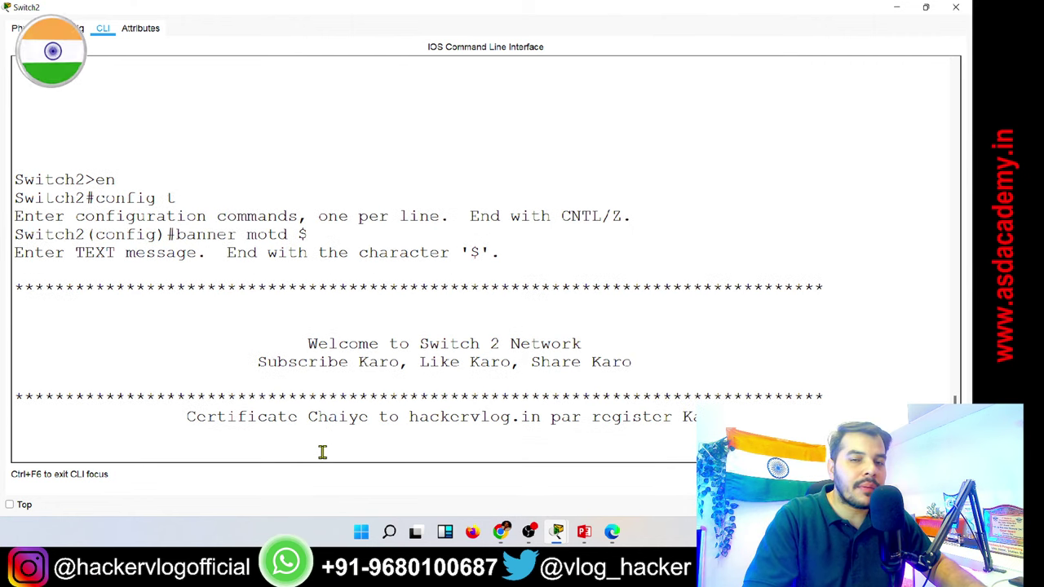
pyautogui.write('$')
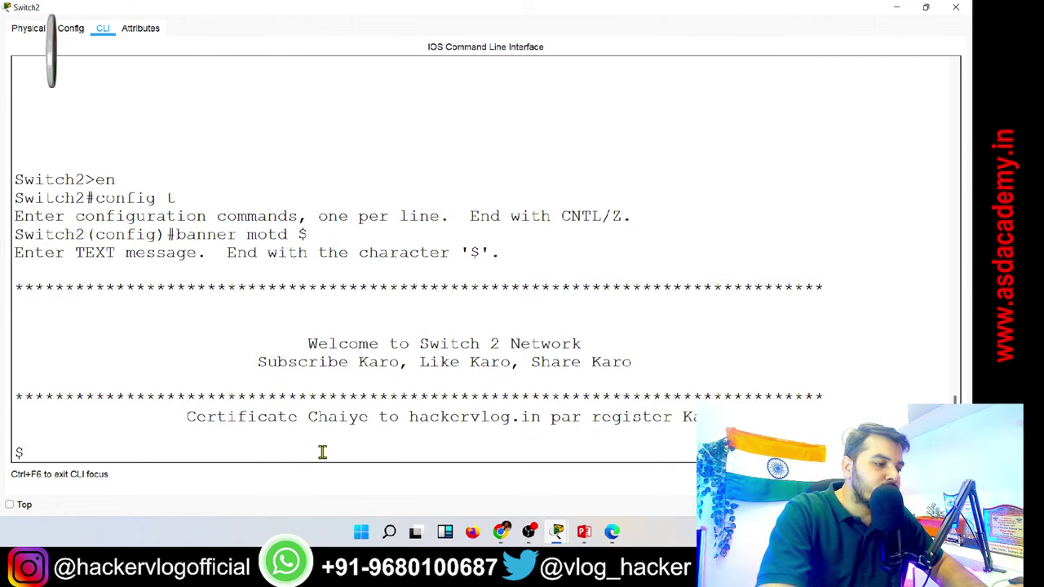
pyautogui.press('Return')
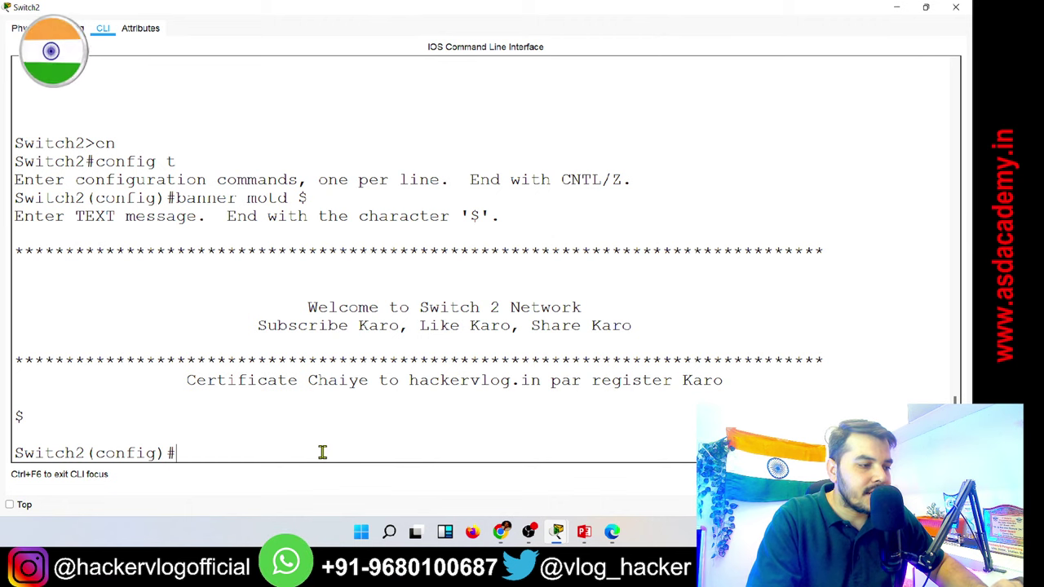
# Exit configuration mode, log out of Switch2, and start a new console session to display the message-of-the-day banner.
pyautogui.write('exit')
pyautogui.press('Return')
pyautogui.press('Return')
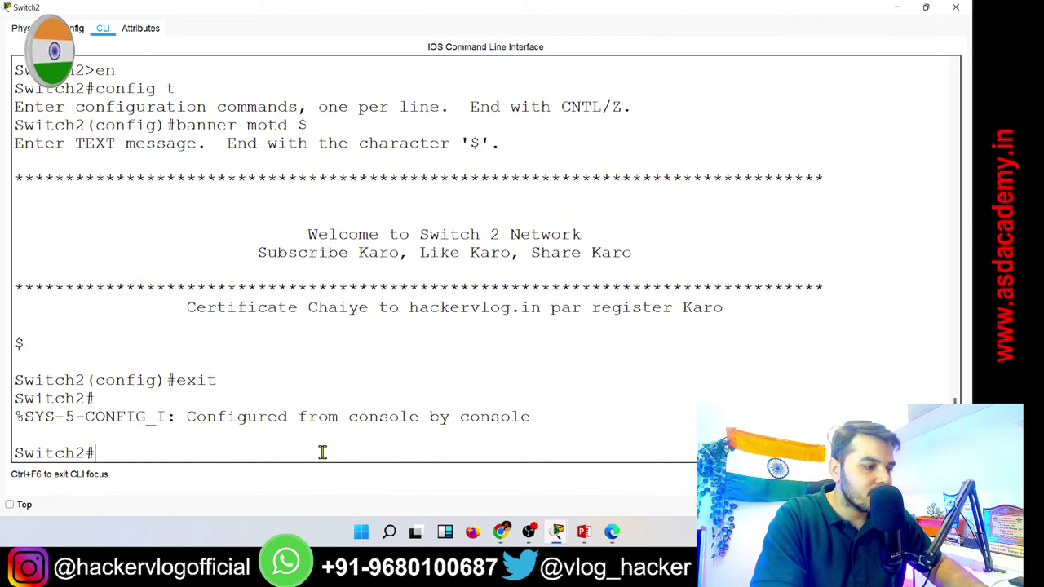
pyautogui.write('exit')
pyautogui.press('Return')
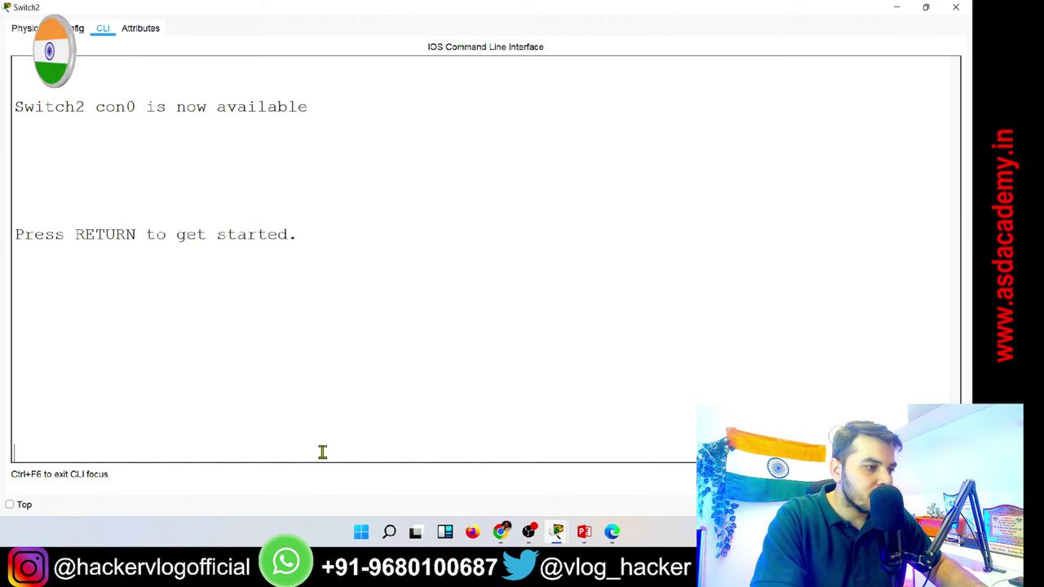
pyautogui.press('Return')
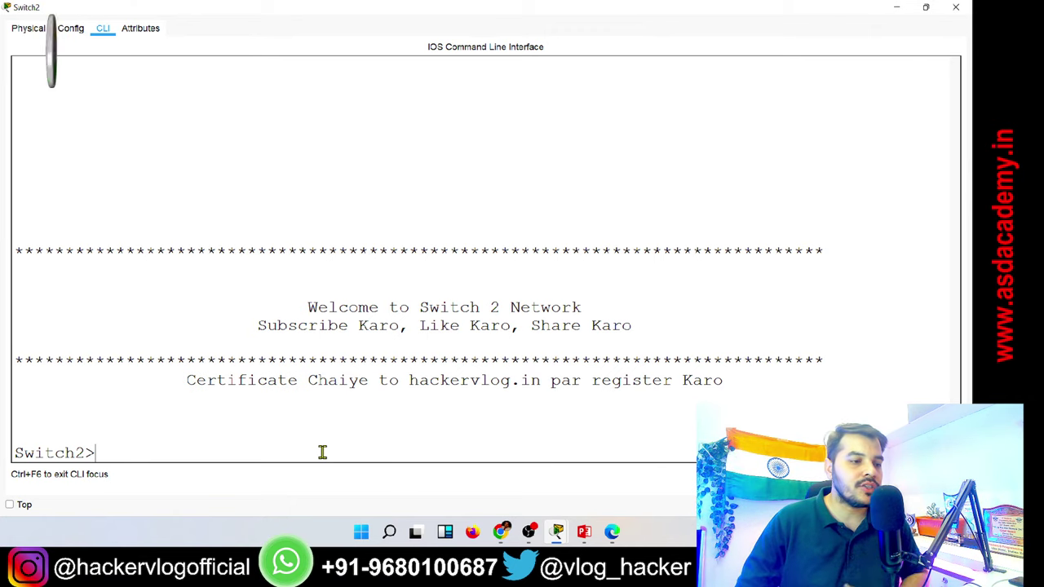
# Switch to the PowerPoint presentation, examine the password commands on the "Basic Configuration Part 1" slide, and return to Packet Tracer.
pyautogui.moveTo(584, 534)
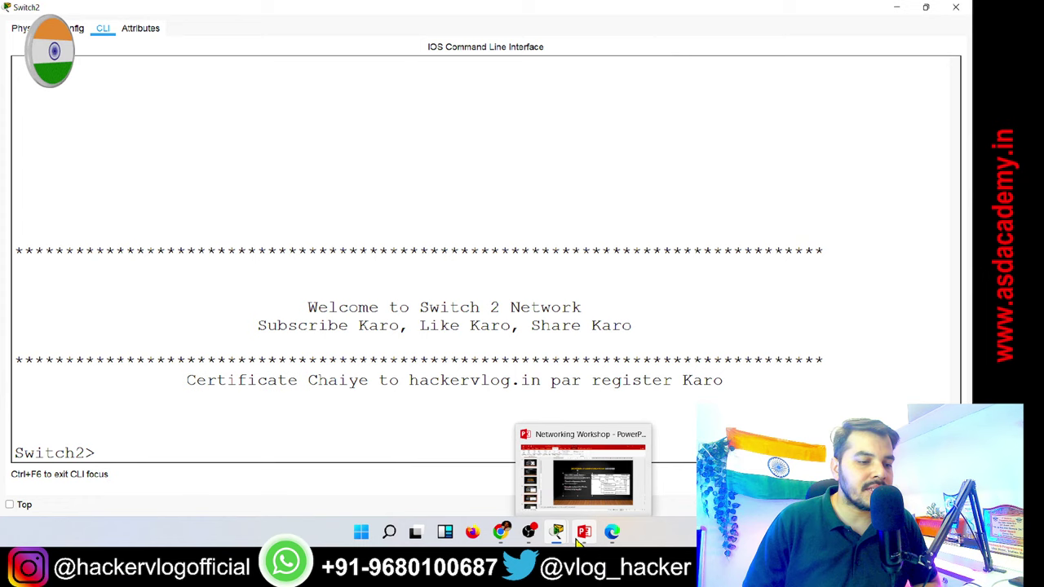
pyautogui.click(594, 512)
pyautogui.click(57, 482)
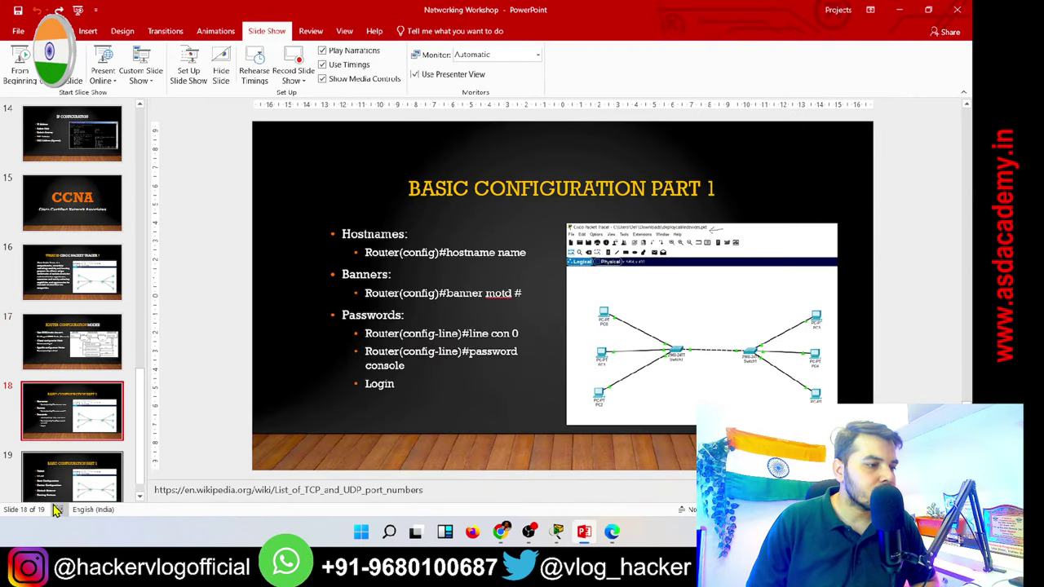
pyautogui.click(900, 10)
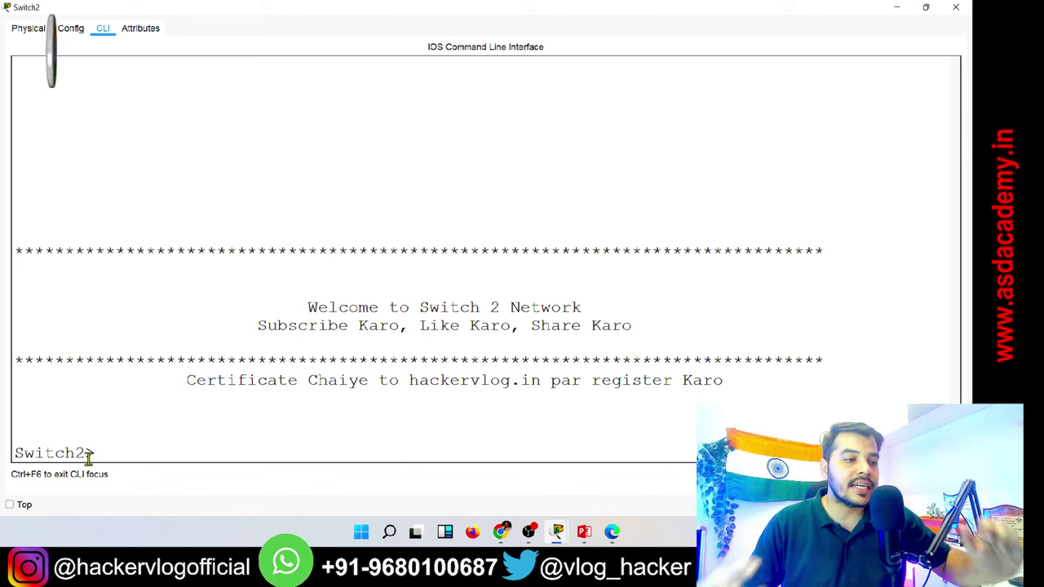
# Close the Switch2 window, open the Switch1 command line maximized, and enter global configuration mode with en and config t.
pyautogui.click(954, 9)
pyautogui.click(408, 266)
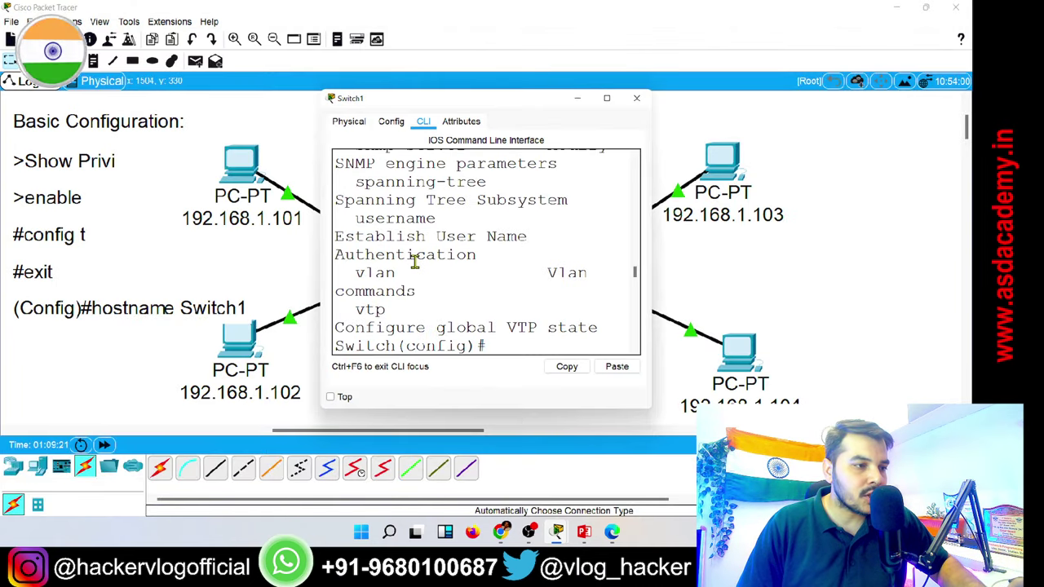
pyautogui.click(606, 98)
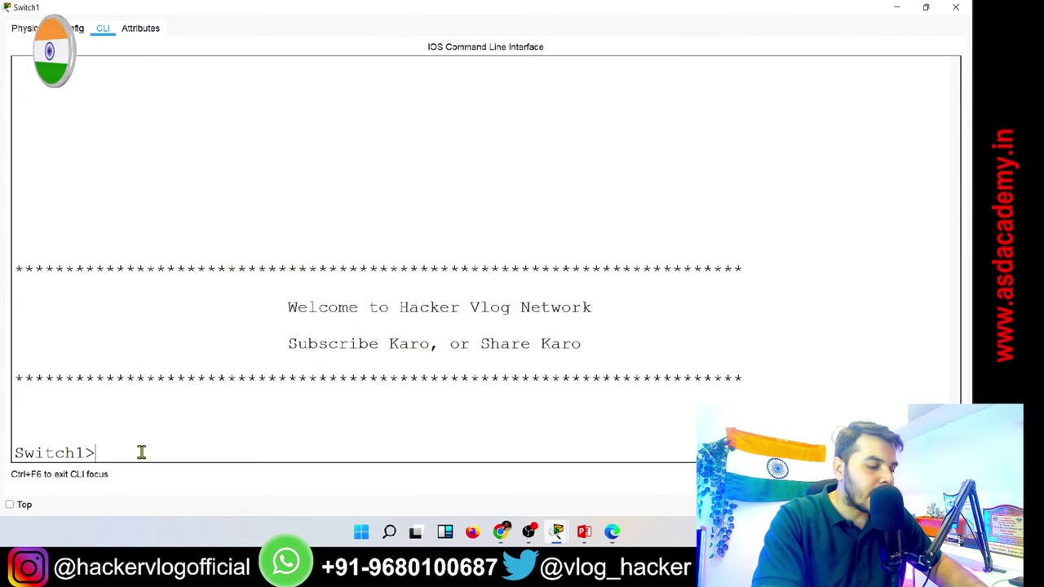
pyautogui.write('e')
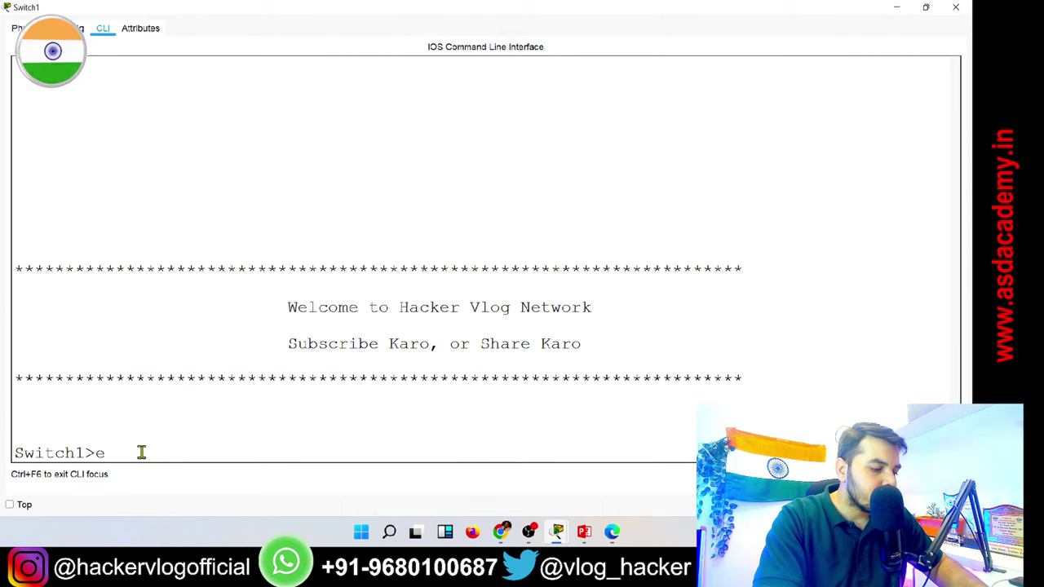
pyautogui.write('n')
pyautogui.press('Return')
pyautogui.write('config t')
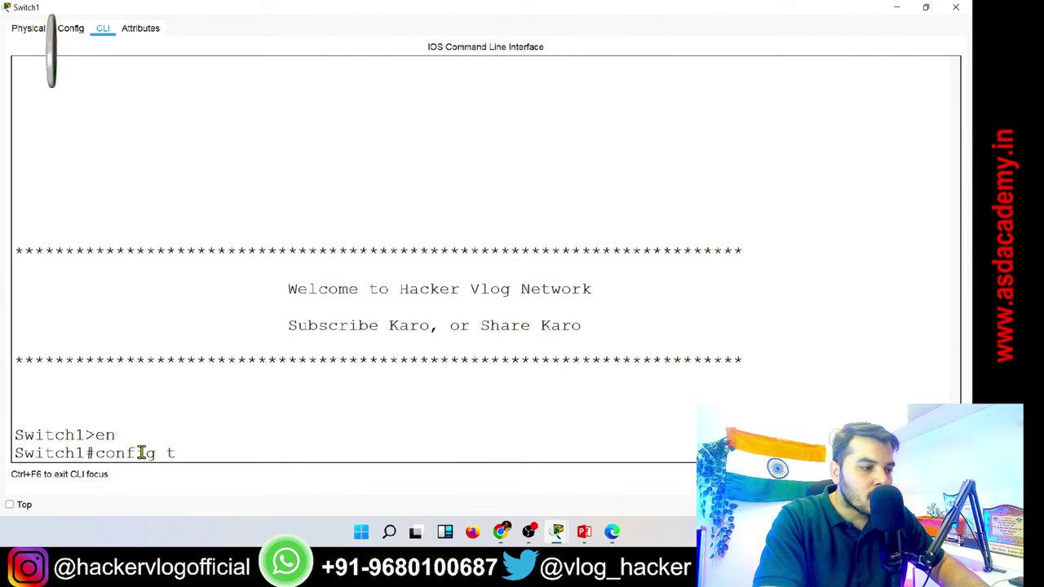
pyautogui.press('Return')
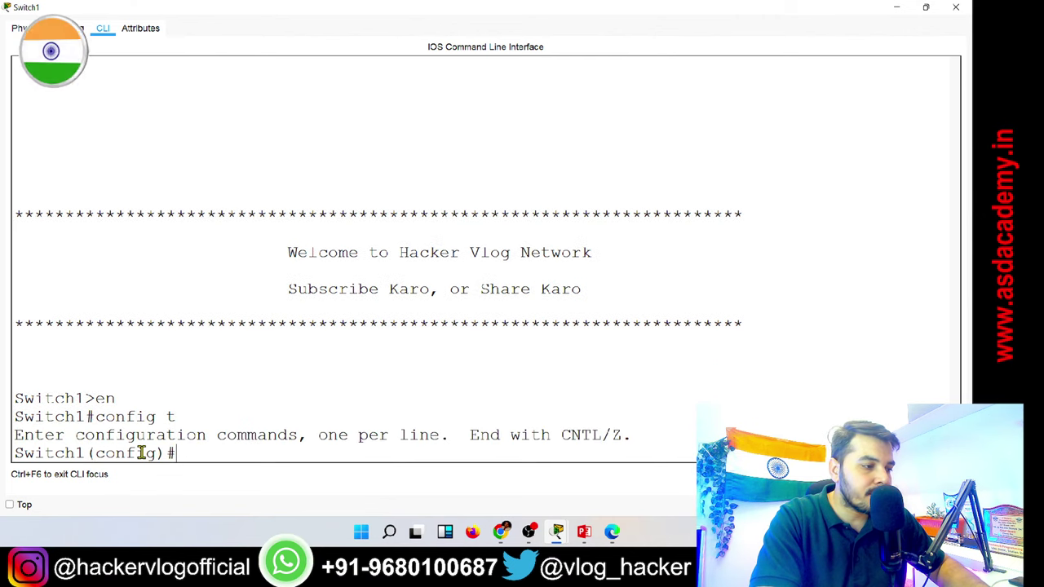
# List the options of the line command with "line ?" and examine the line number, console and vty entries.
pyautogui.write('line con')
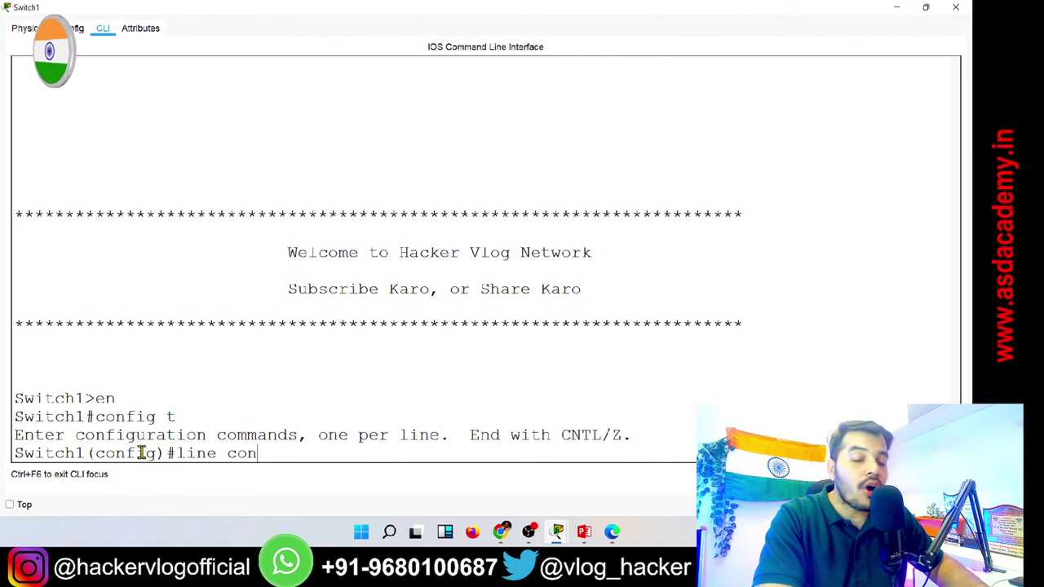
pyautogui.press('BackSpace')
pyautogui.press('BackSpace')
pyautogui.press('BackSpace')
pyautogui.press('BackSpace')
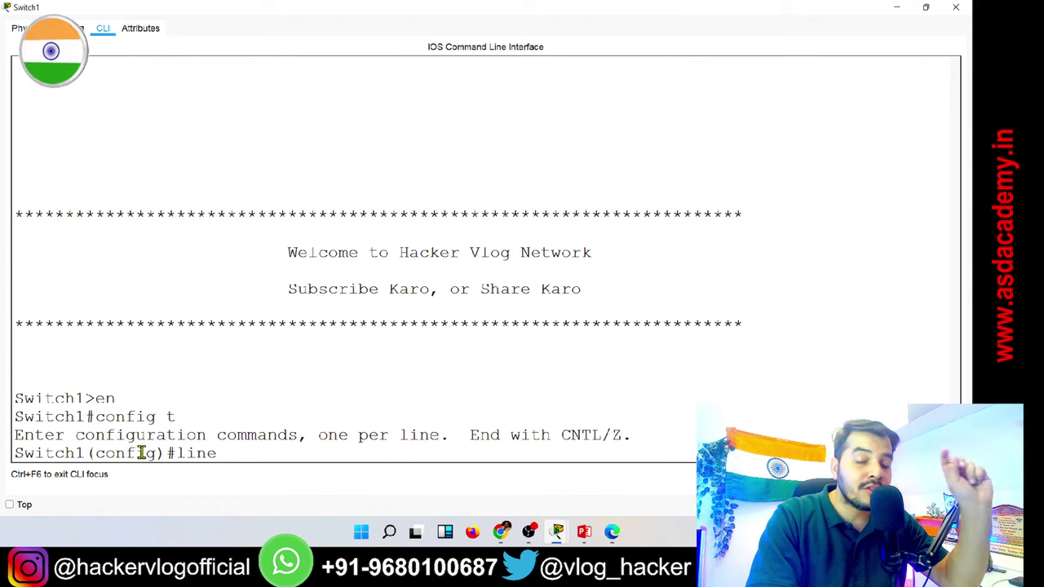
pyautogui.write('?')
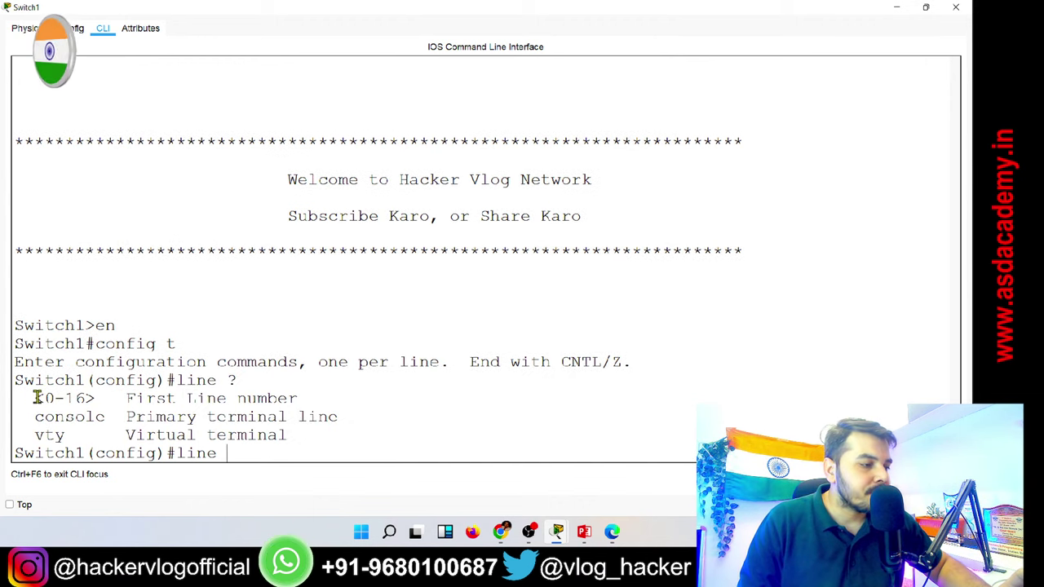
pyautogui.moveTo(35, 398); pyautogui.dragTo(295, 398)
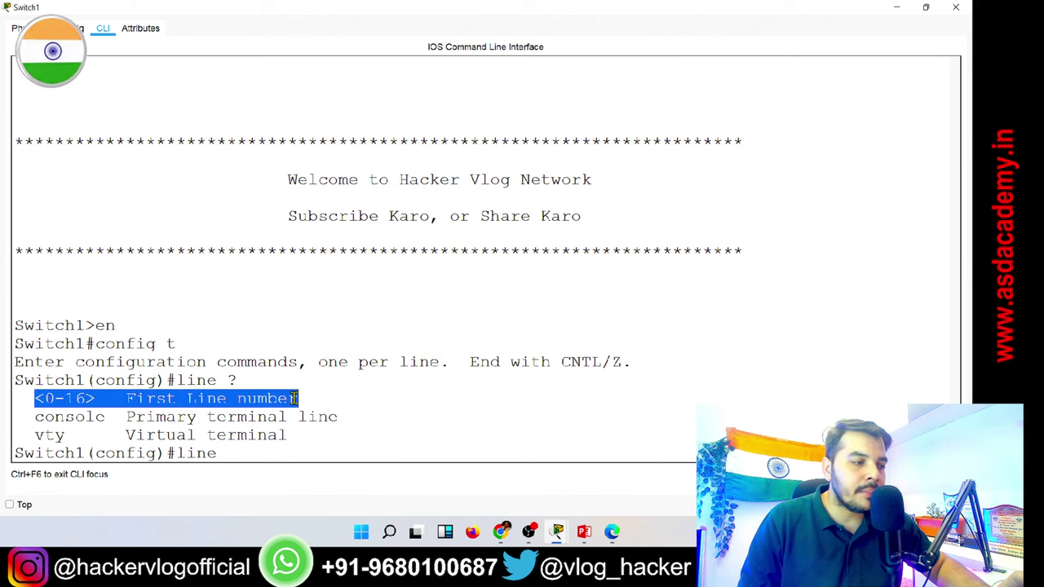
pyautogui.moveTo(35, 416); pyautogui.dragTo(342, 414)
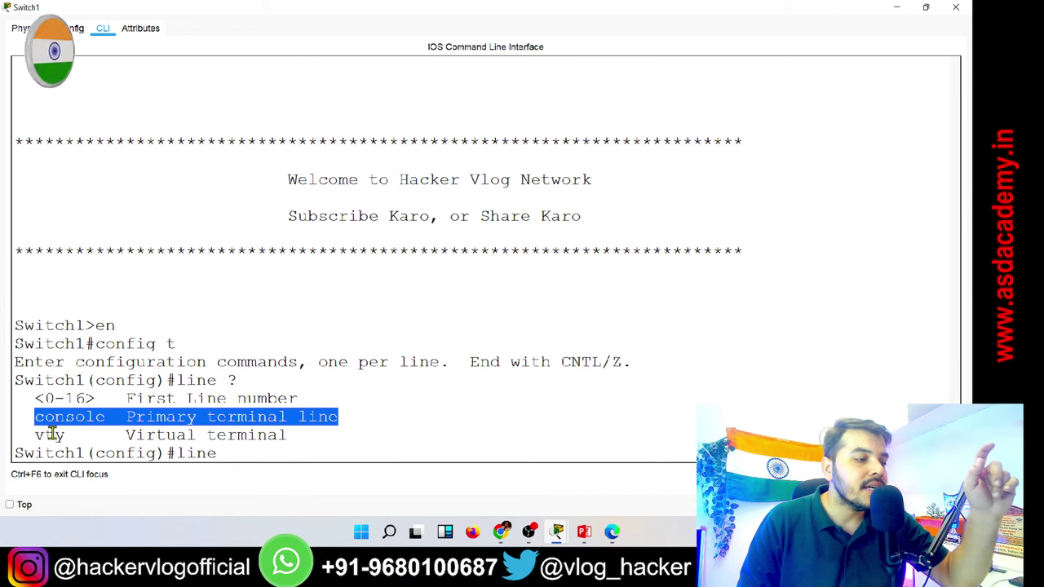
pyautogui.moveTo(36, 434); pyautogui.dragTo(69, 435)
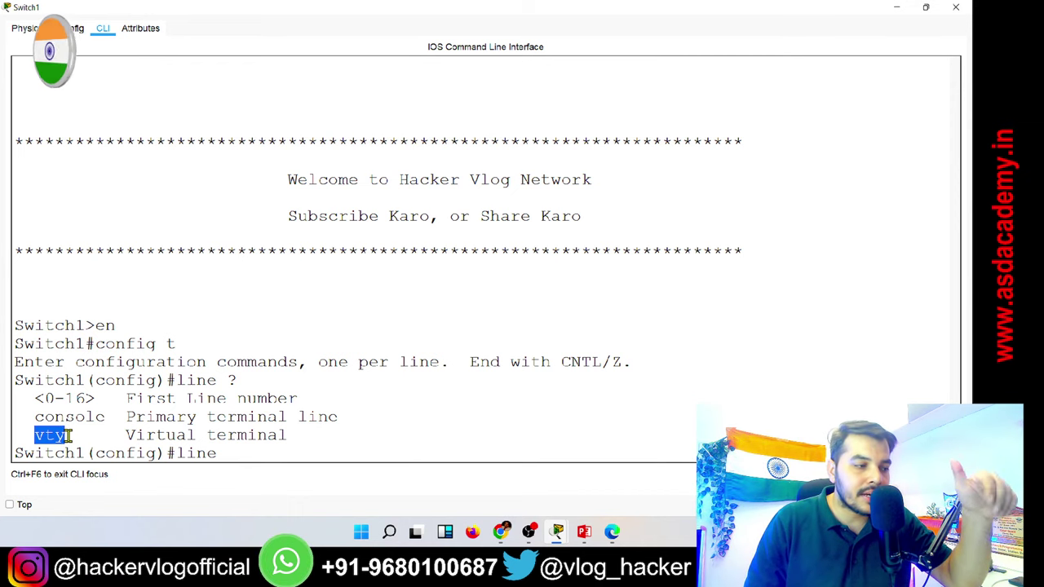
pyautogui.click(36, 416)
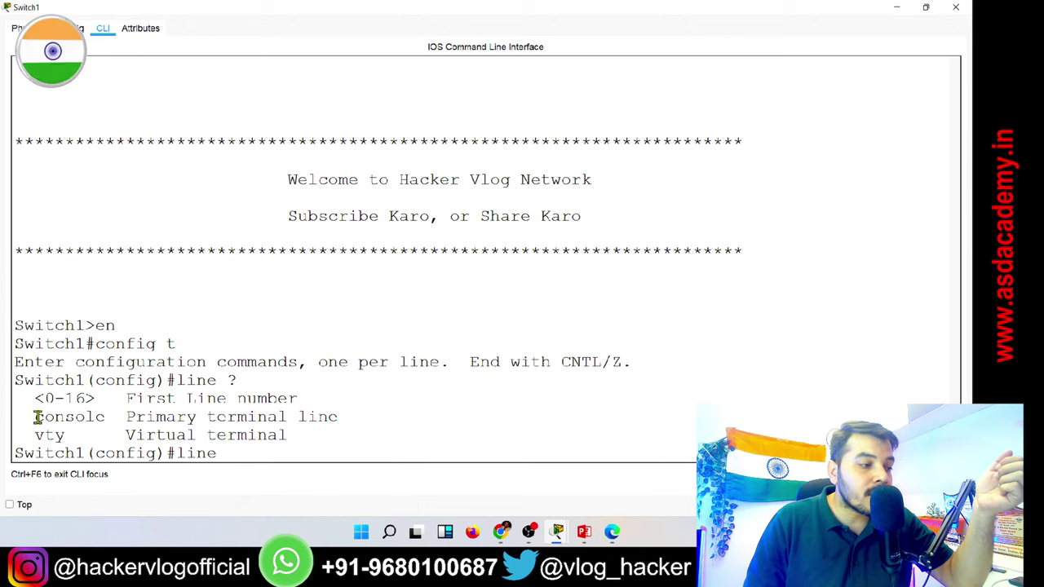
pyautogui.moveTo(36, 416); pyautogui.dragTo(104, 418)
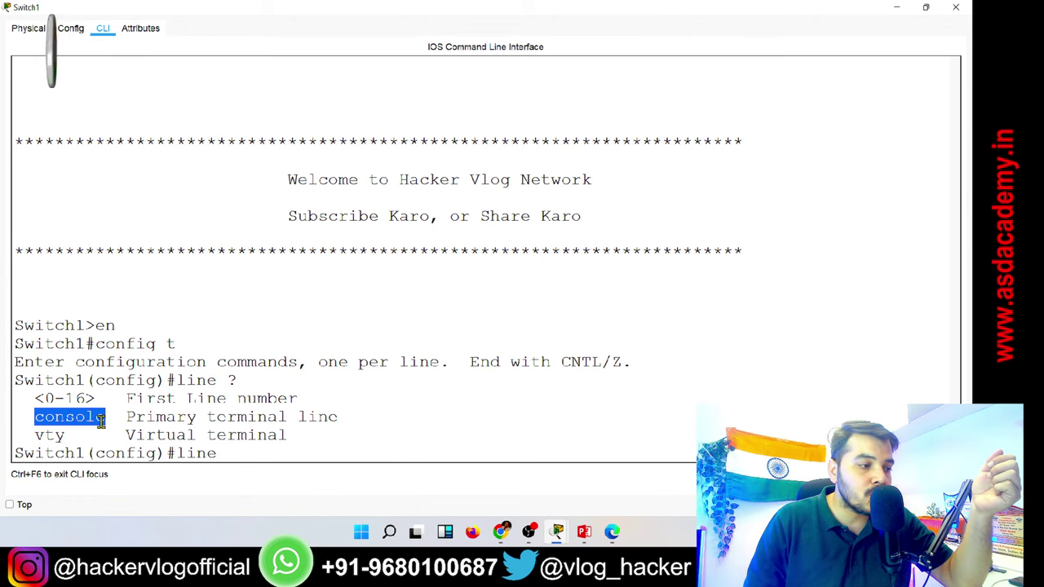
pyautogui.click(241, 458)
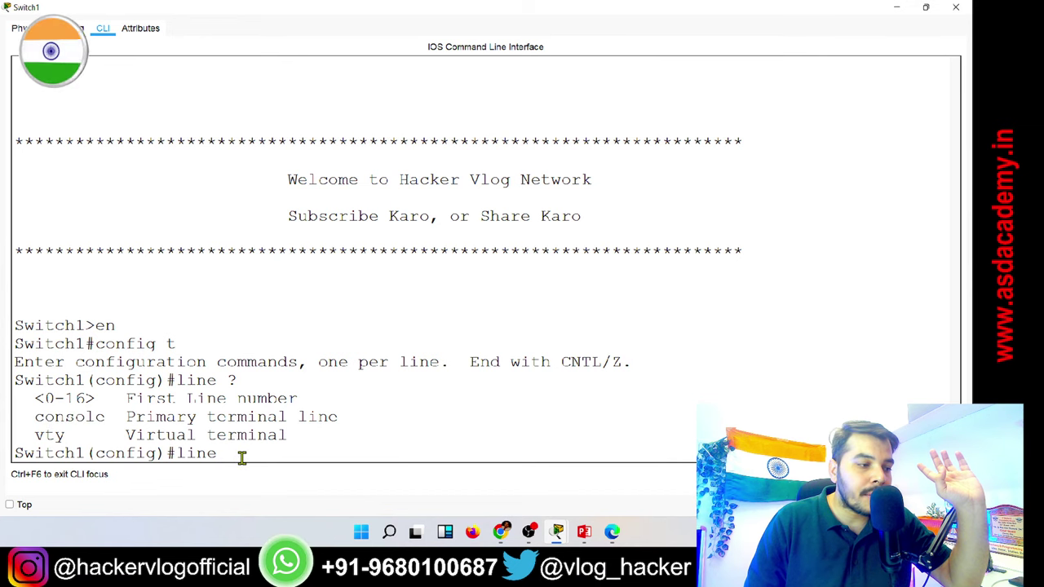
# Build the command "line con 0", requesting the help listing after con and again after 0.
pyautogui.write('con')
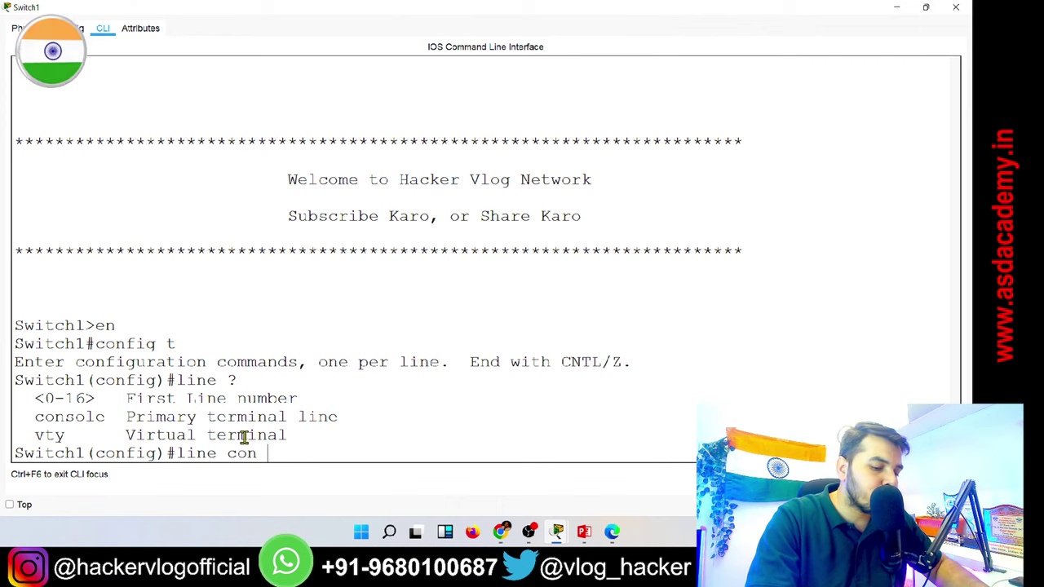
pyautogui.write(' ?')
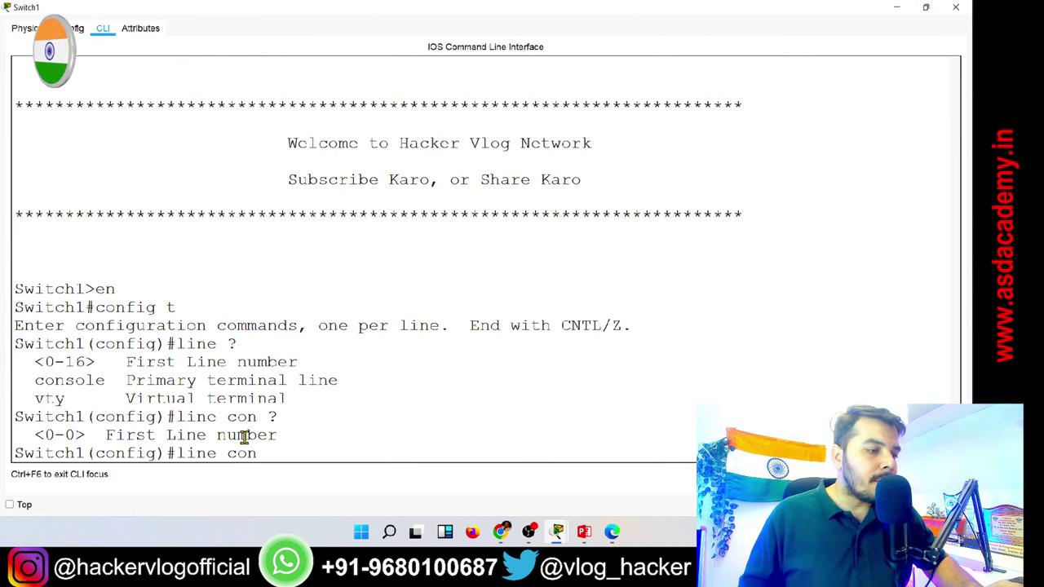
pyautogui.write('0 ?')
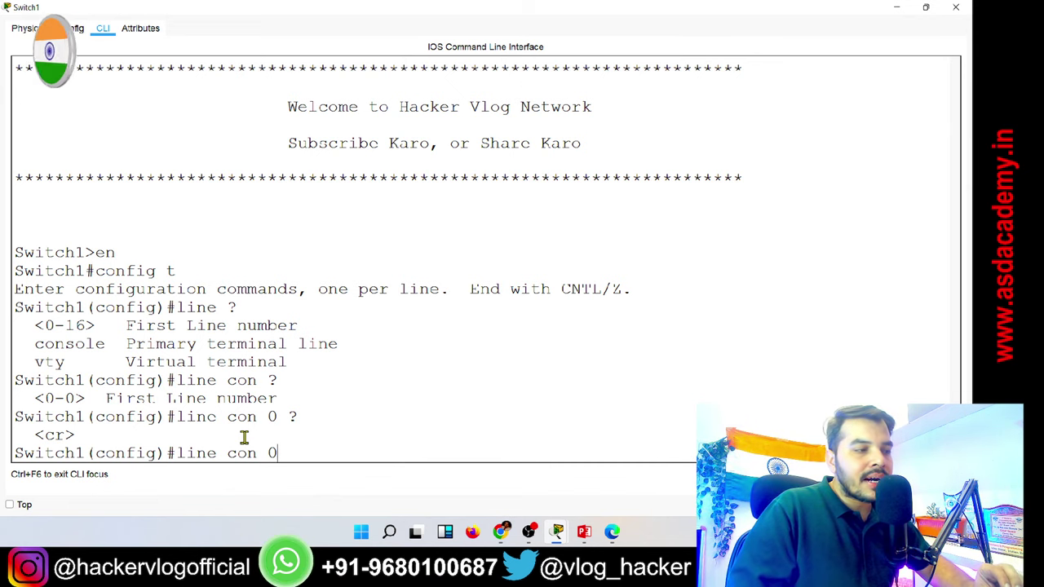
# Return to the topology and add a text note reading "(Config)#banner motd &" above the network diagram.
pyautogui.click(898, 8)
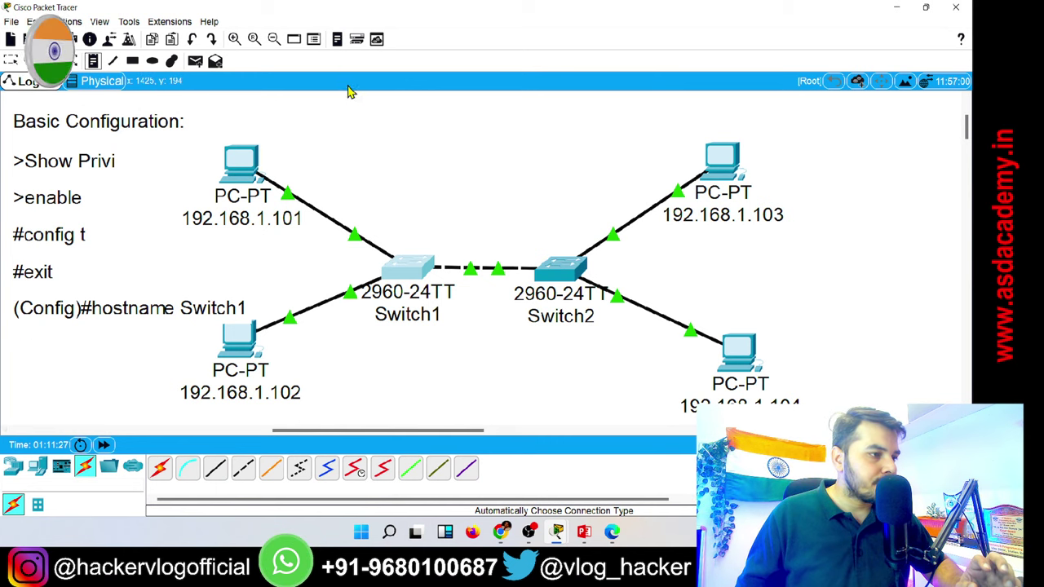
pyautogui.click(300, 122)
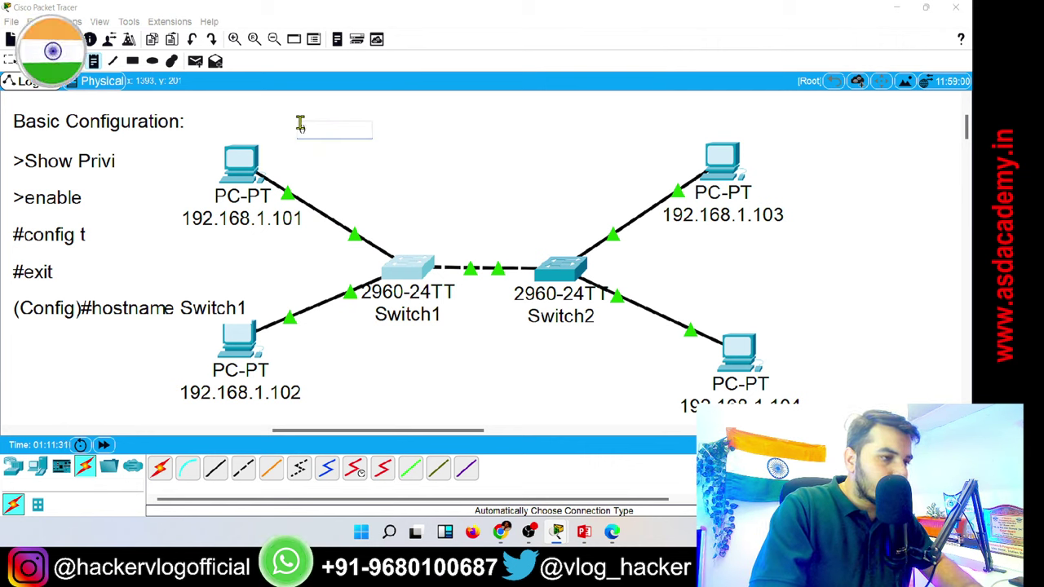
pyautogui.write('(Config)')
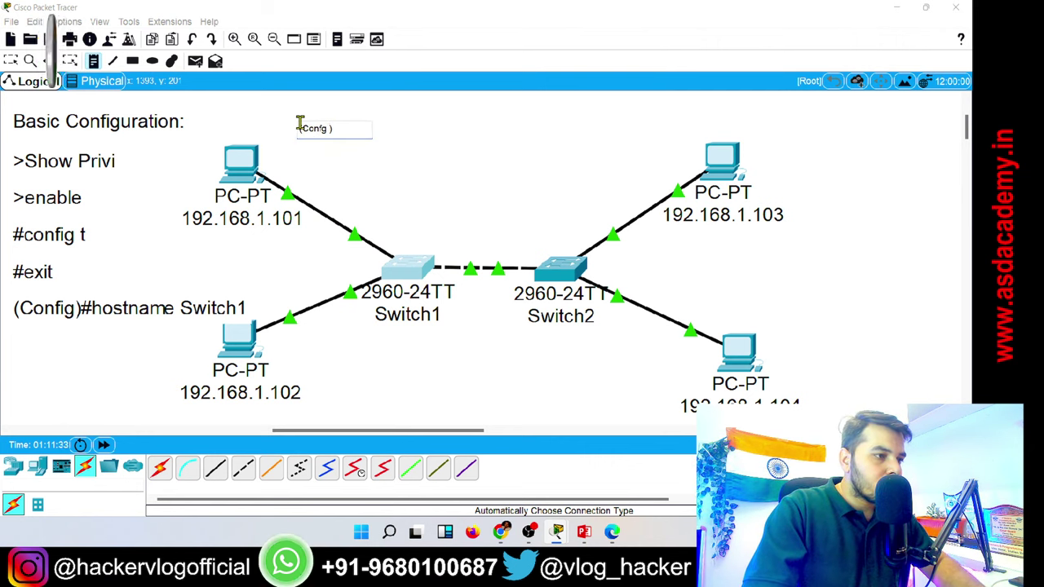
pyautogui.press('BackSpace')
pyautogui.write('-t)')
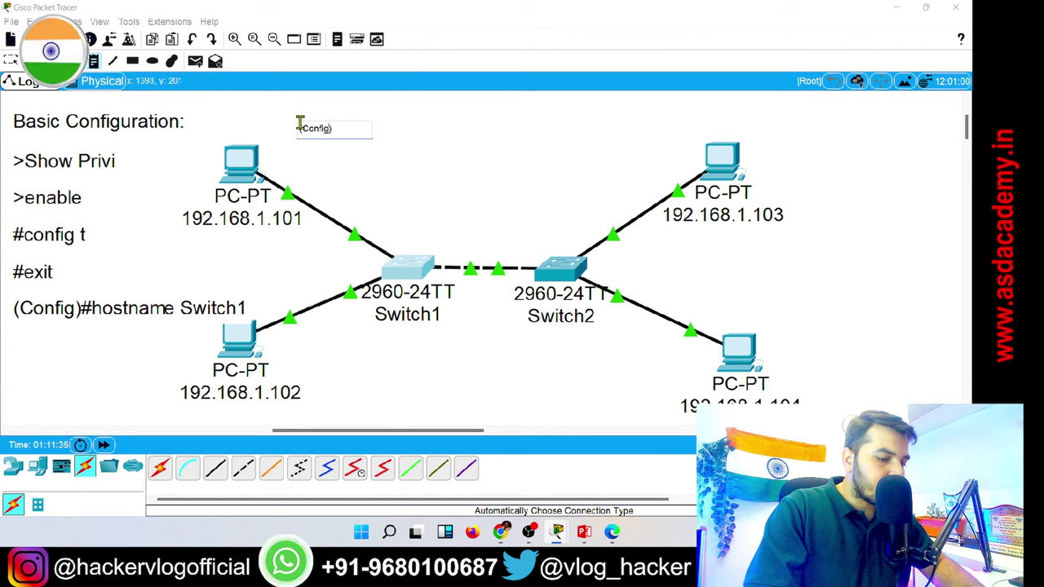
pyautogui.press('BackSpace')
pyautogui.press('BackSpace')
pyautogui.press('BackSpace')
pyautogui.write(')')
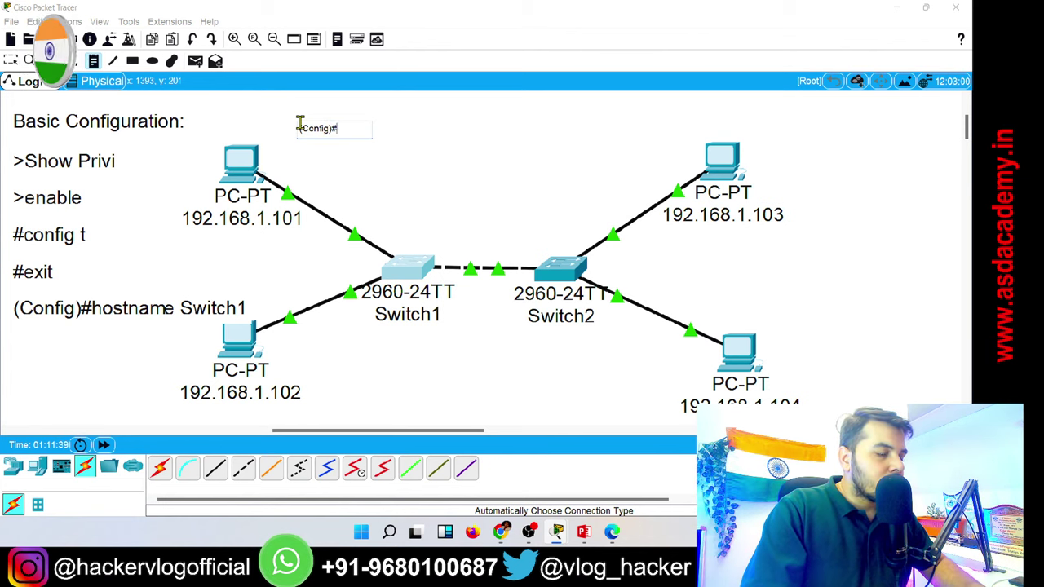
pyautogui.write('#banner motd')
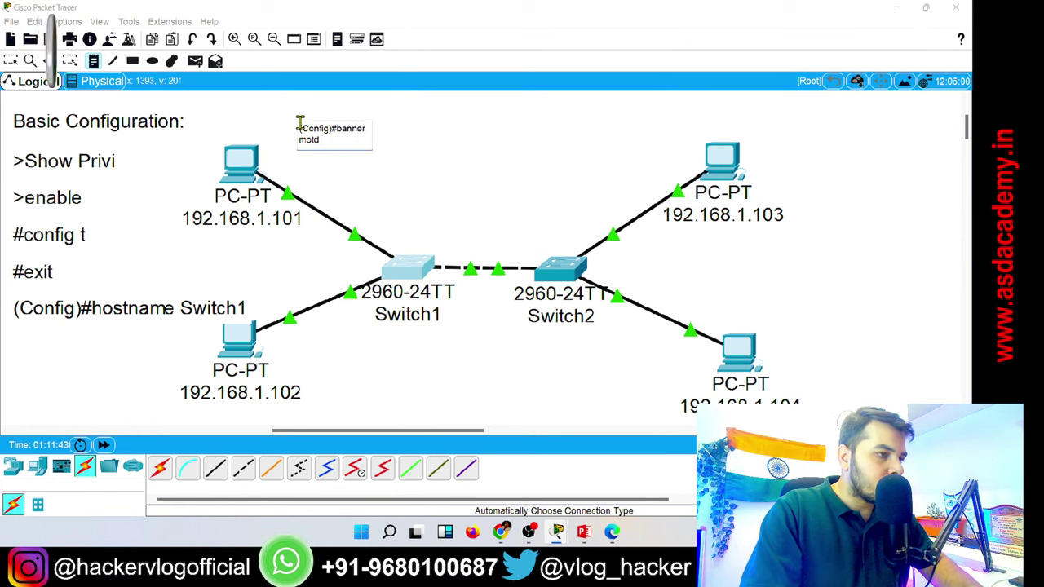
pyautogui.write(' &')
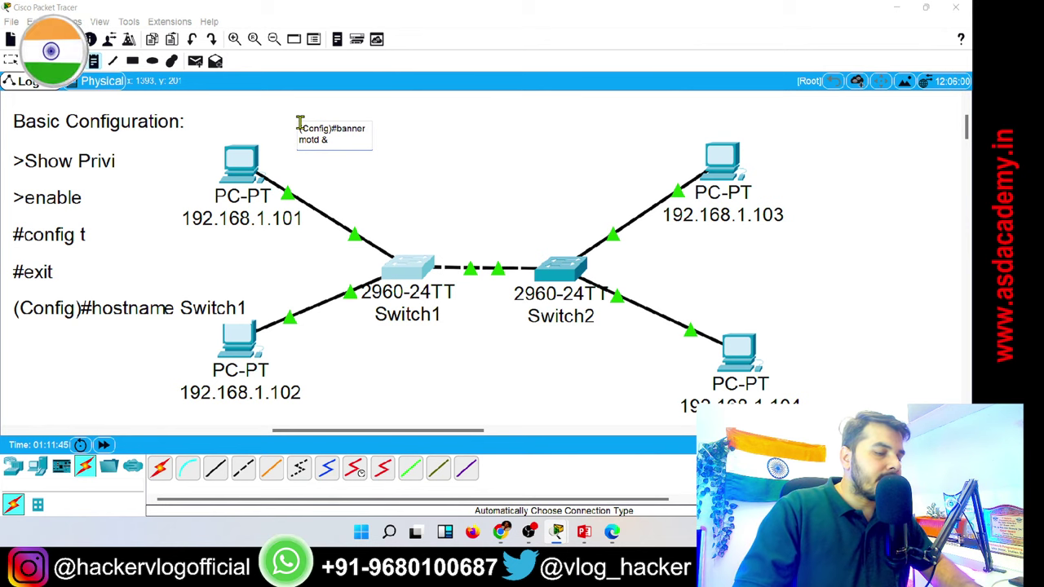
pyautogui.press('Return')
pyautogui.press('BackSpace')
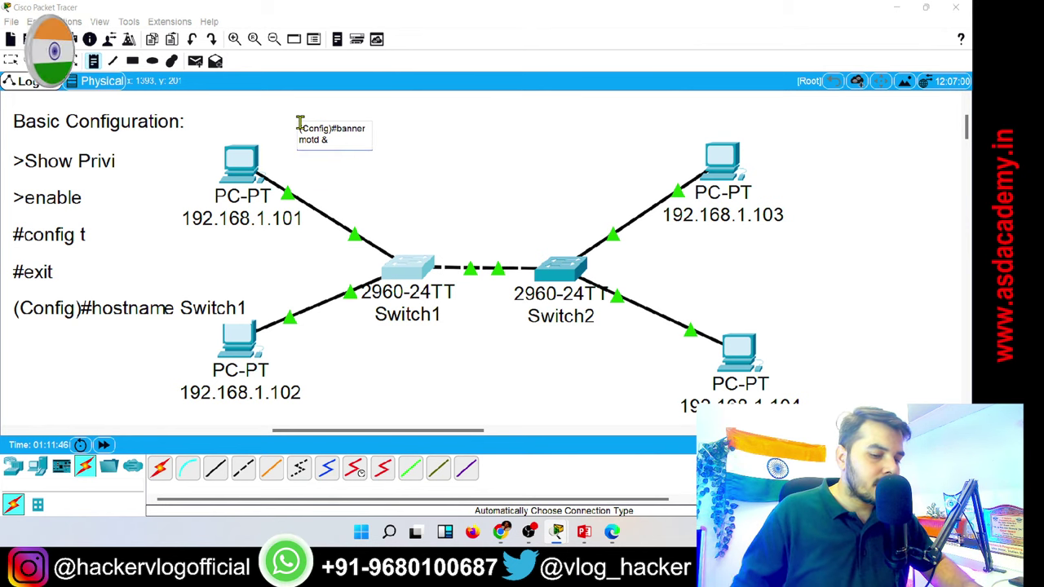
pyautogui.click(414, 147)
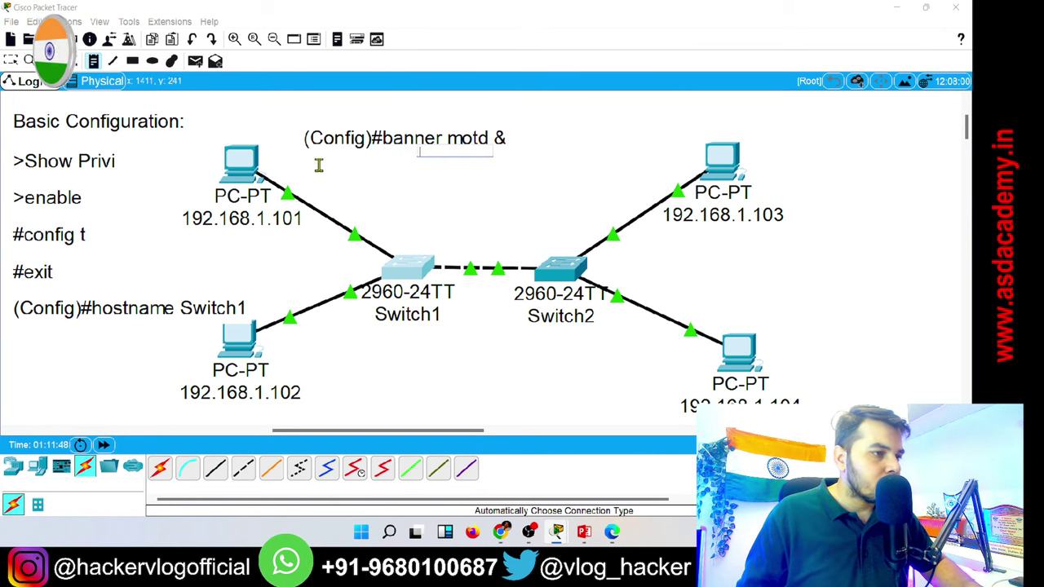
# Move the "(Config)#banner motd &" note up so it lines up with the "Basic Configuration:" heading.
pyautogui.click(13, 63)
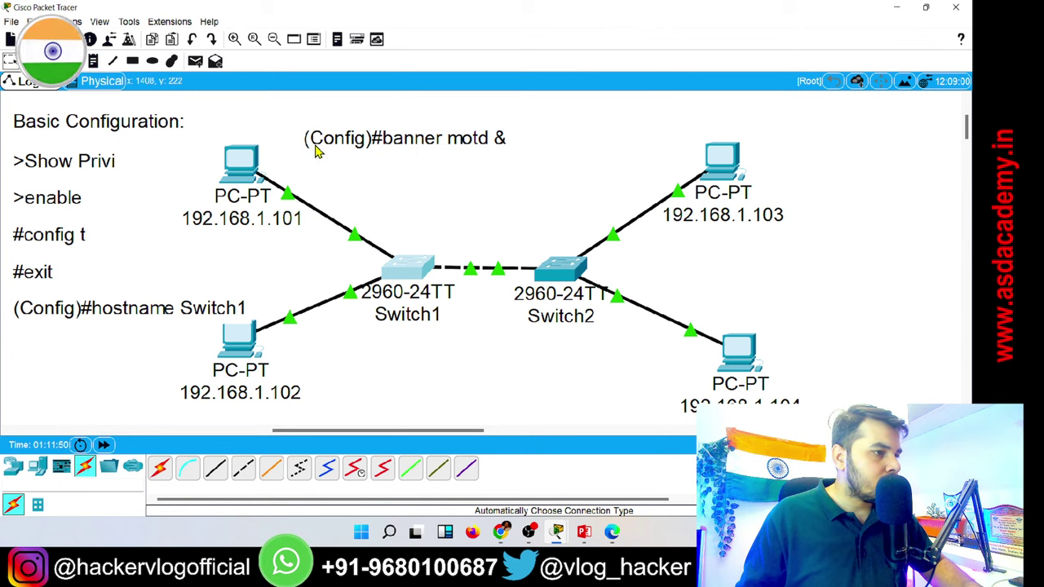
pyautogui.moveTo(317, 150); pyautogui.dragTo(310, 134)
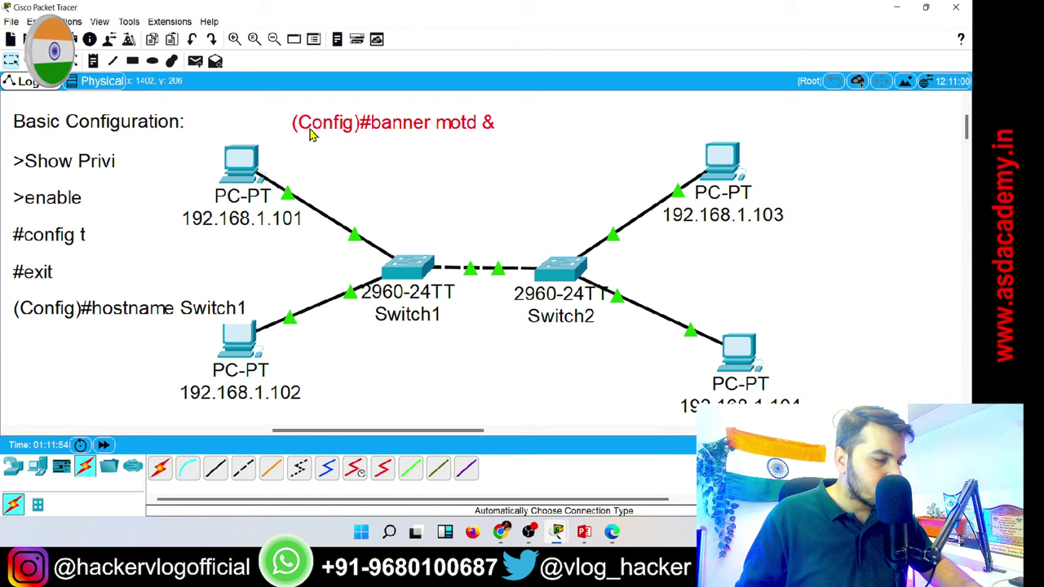
pyautogui.click(505, 177)
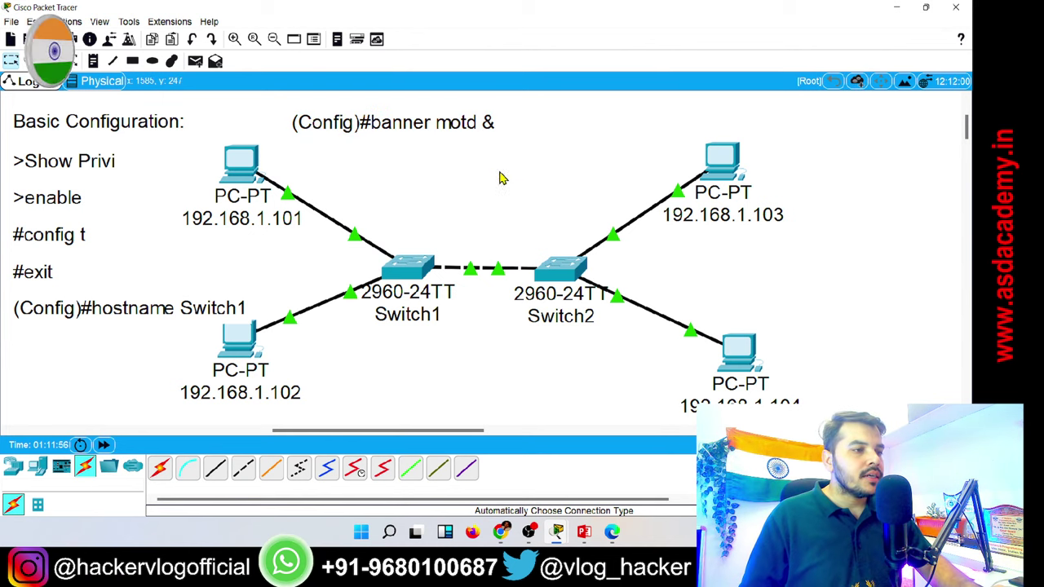
pyautogui.moveTo(501, 526)
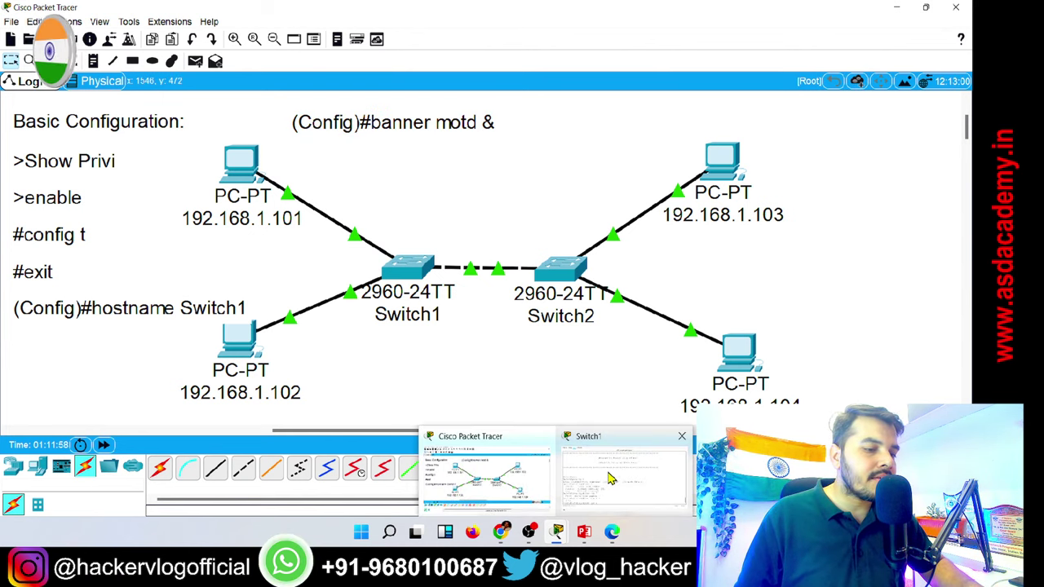
pyautogui.press('n')
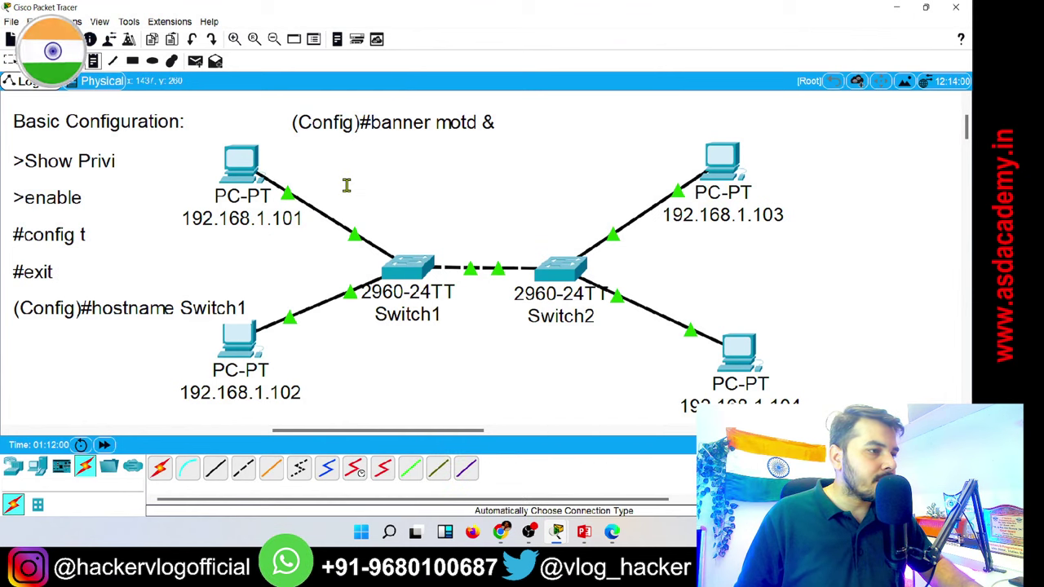
pyautogui.click(290, 155)
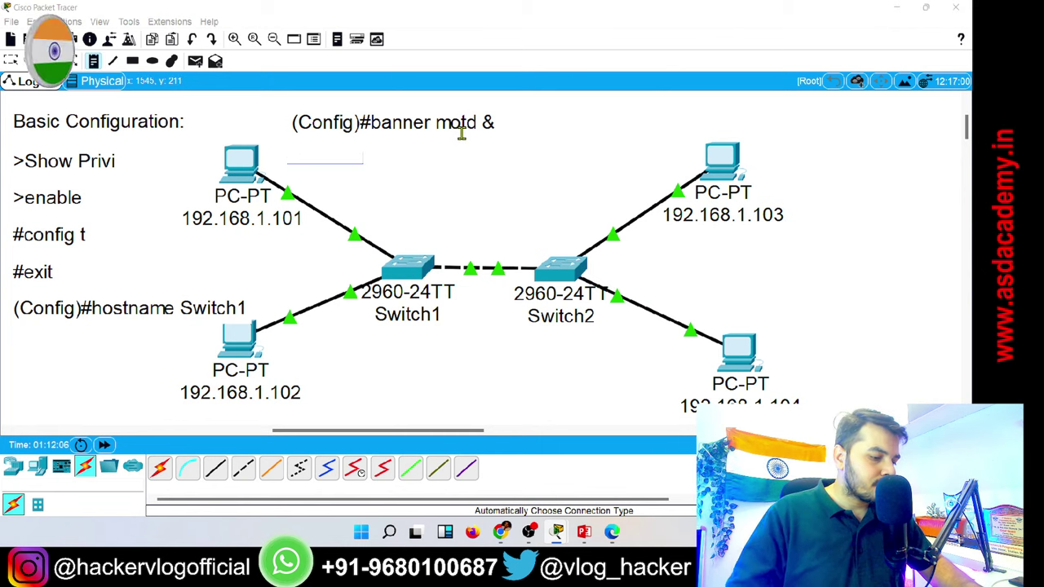
pyautogui.write('(')
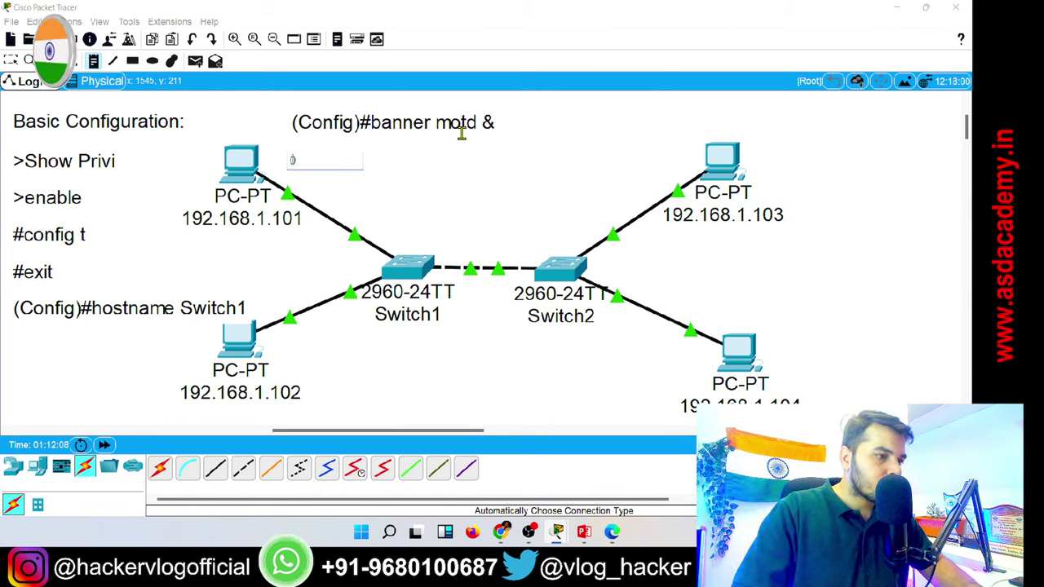
# Run the prepared "line con 0" command in the Switch1 command line and return to the topology.
pyautogui.moveTo(557, 534)
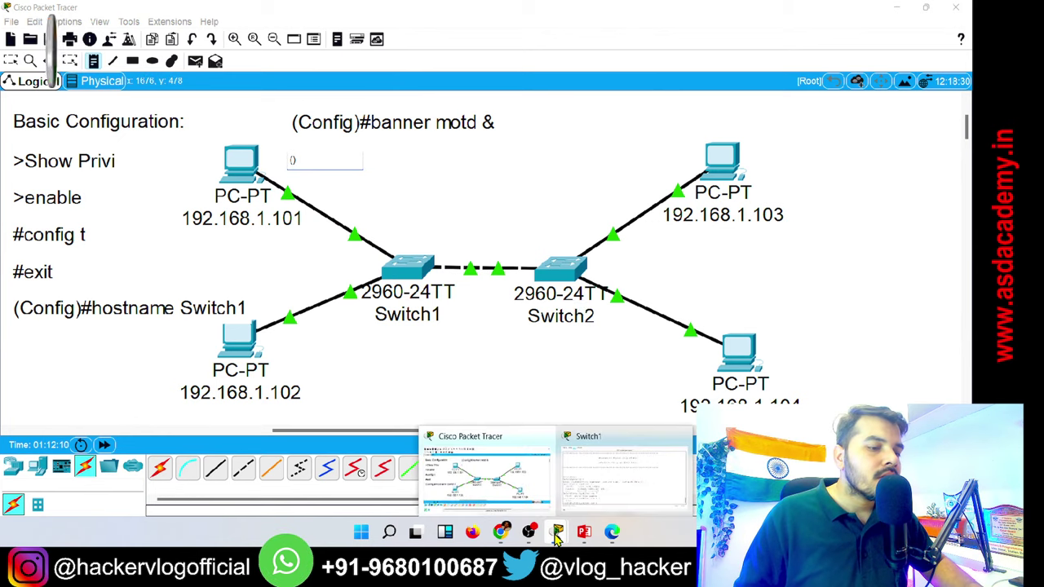
pyautogui.click(598, 499)
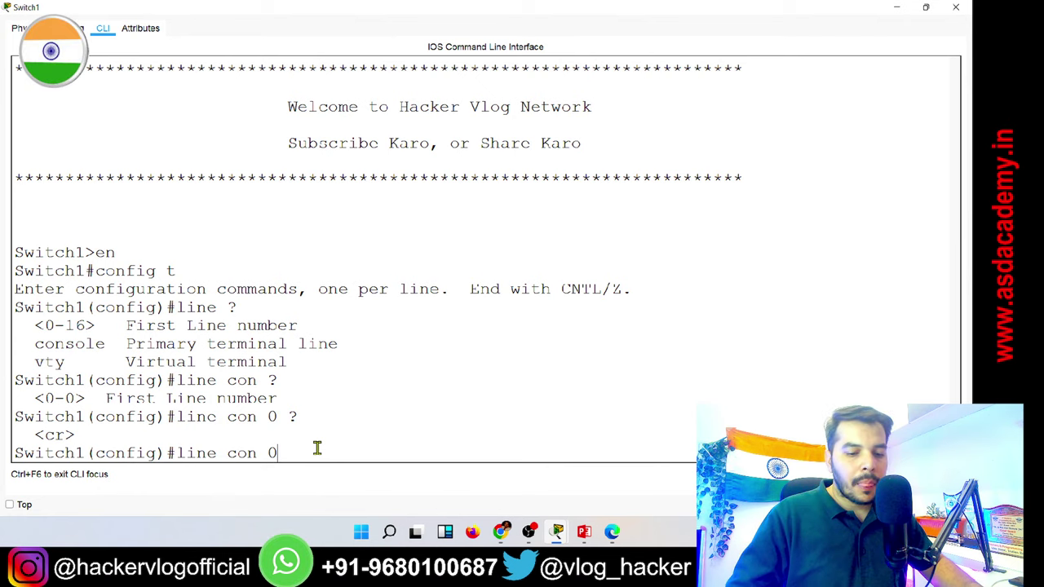
pyautogui.press('Return')
pyautogui.click(895, 8)
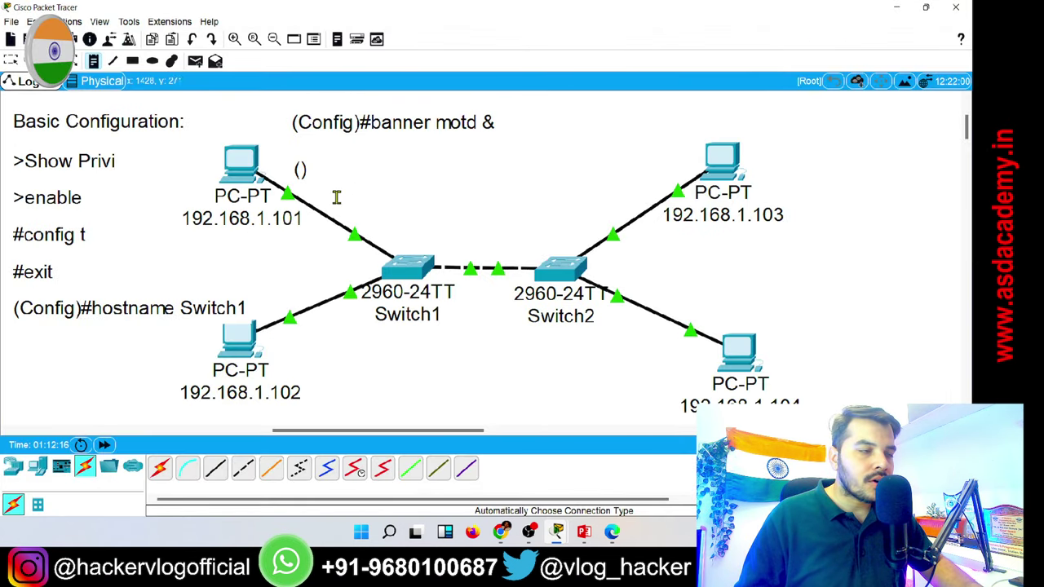
# Close the shape palette and delete the stray "()" note below the banner command note.
pyautogui.press('f')
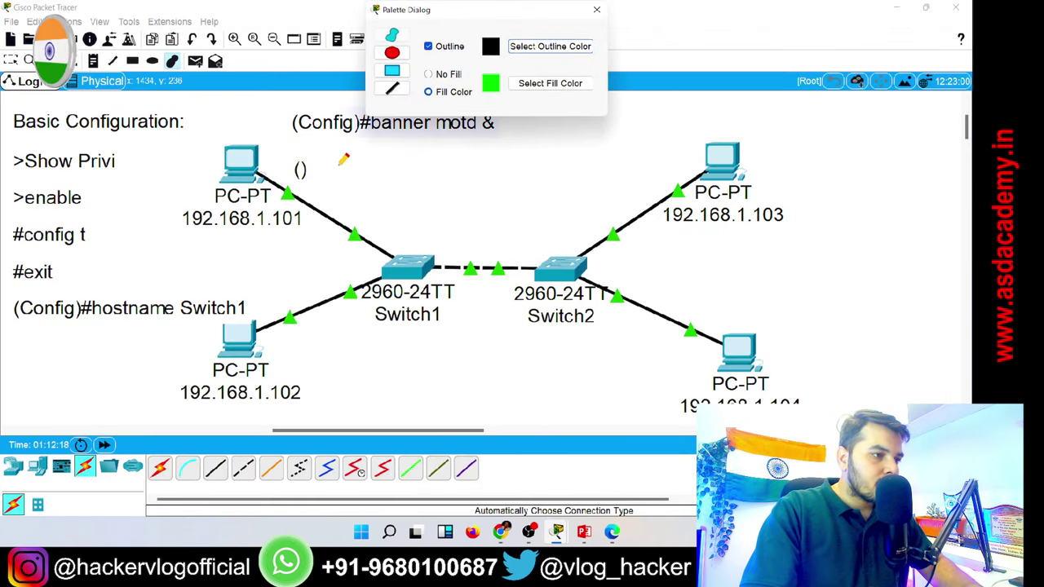
pyautogui.click(595, 9)
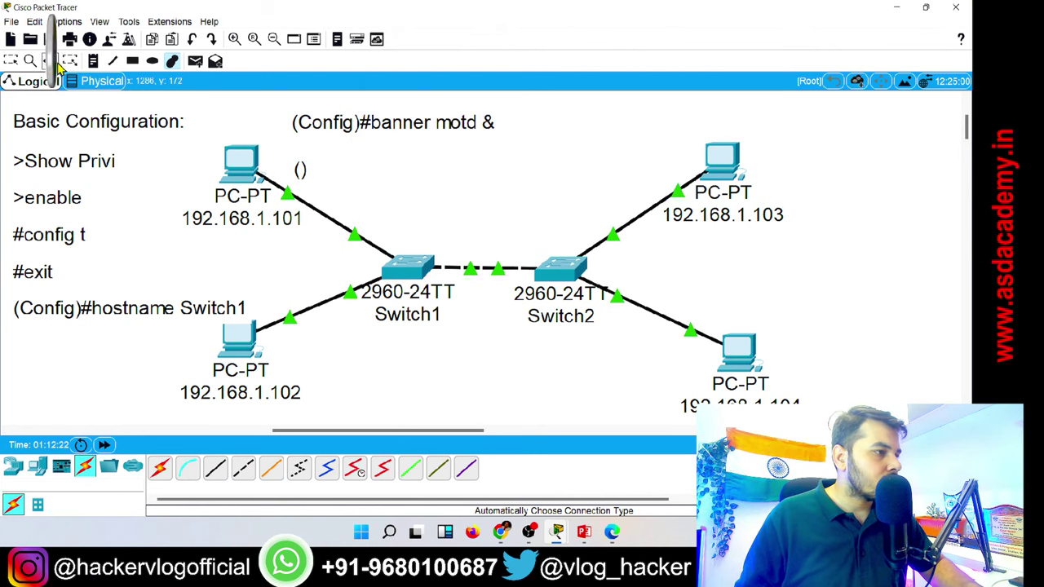
pyautogui.press('Escape')
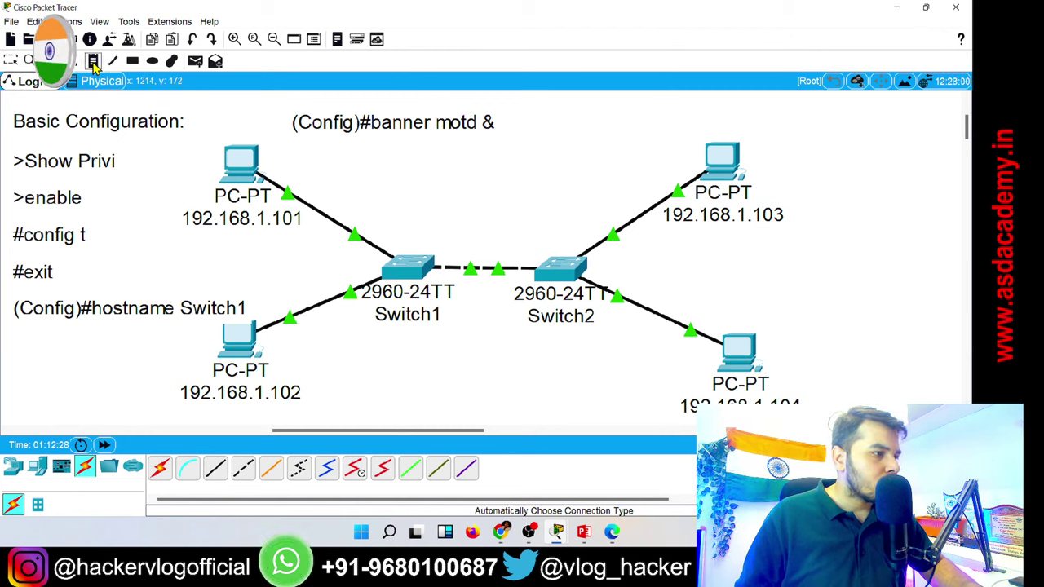
# Add a text note reading "(Config-line)#" below the "(Config)#banner motd &" note.
pyautogui.click(93, 62)
pyautogui.click(287, 153)
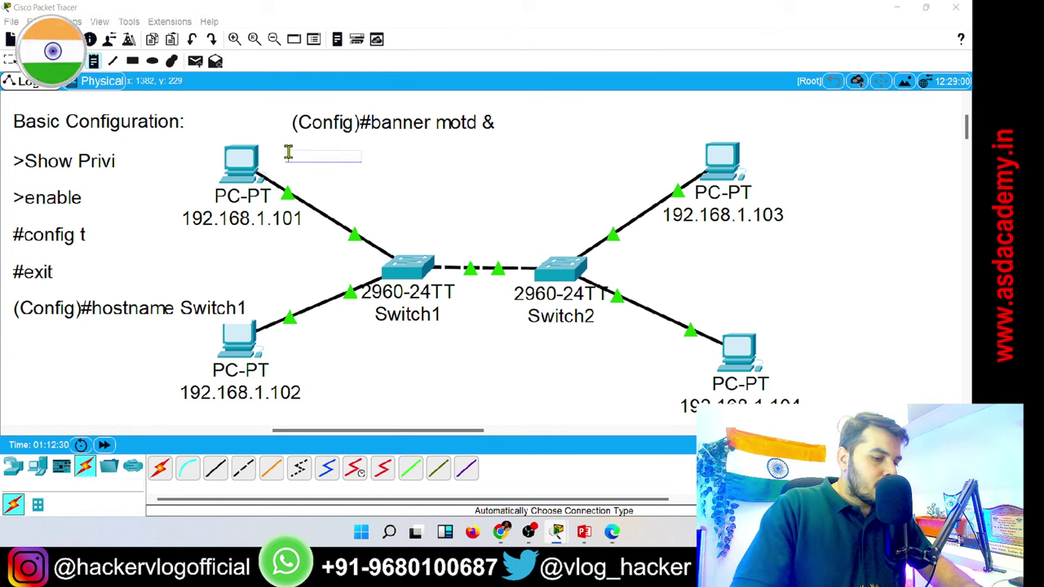
pyautogui.write('(Config')
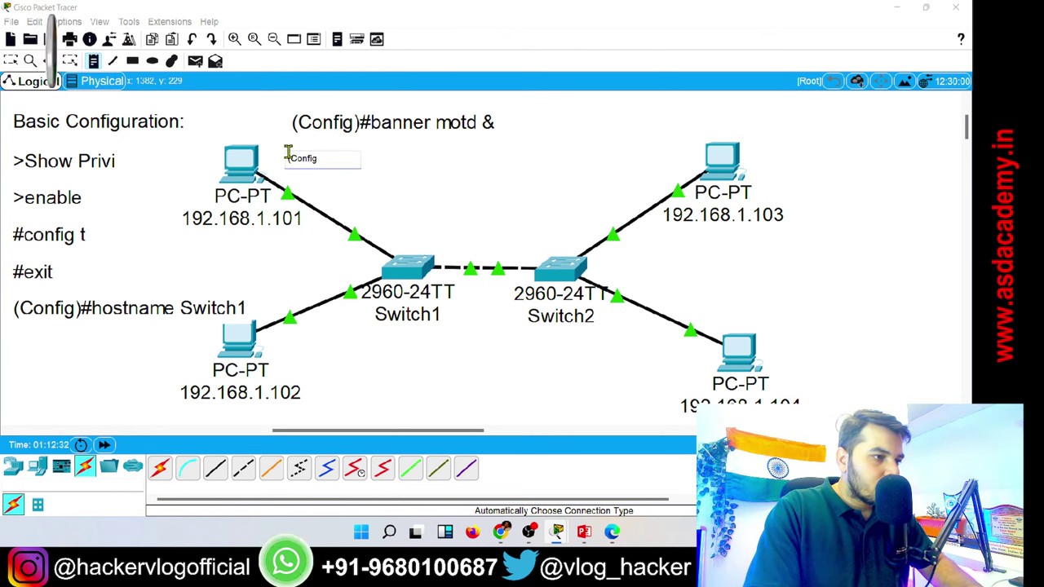
pyautogui.write(')')
pyautogui.press('BackSpace')
pyautogui.press('BackSpace')
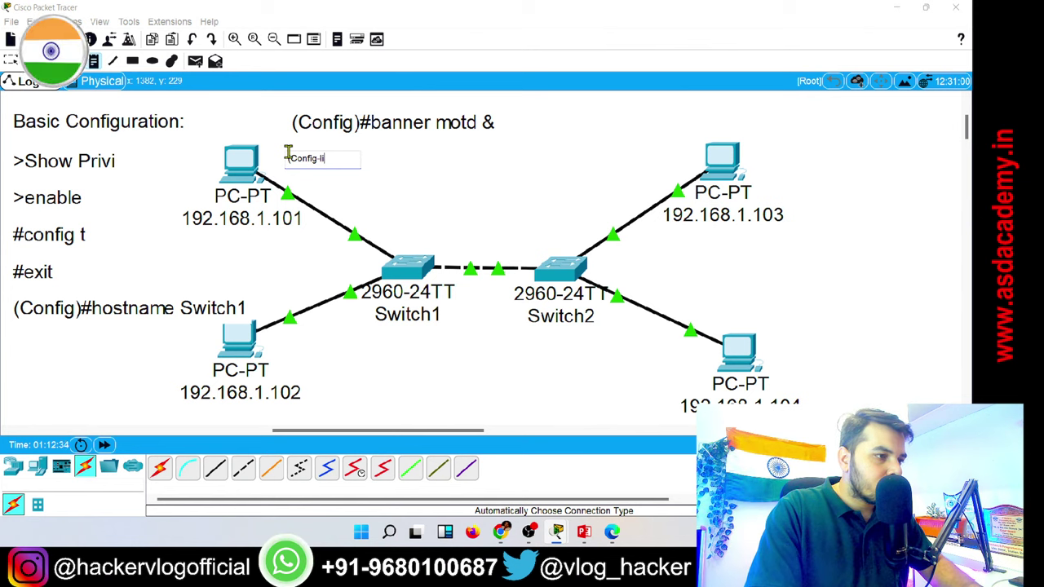
pyautogui.write('line)#')
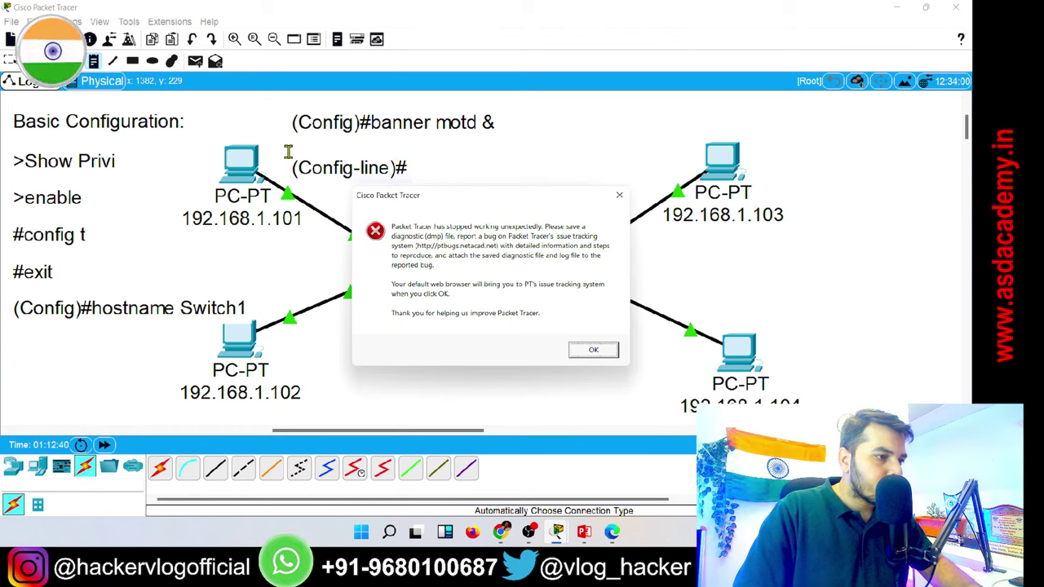
# Dismiss the crash report without saving a diagnostic file, and relaunch Cisco Packet Tracer through a Windows search for "cisco".
pyautogui.click(595, 350)
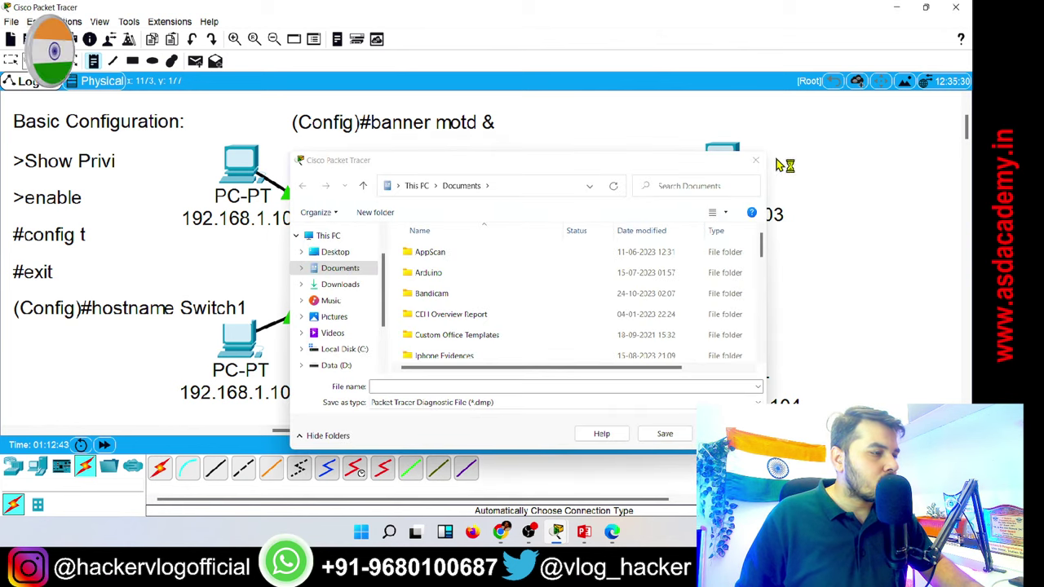
pyautogui.click(751, 163)
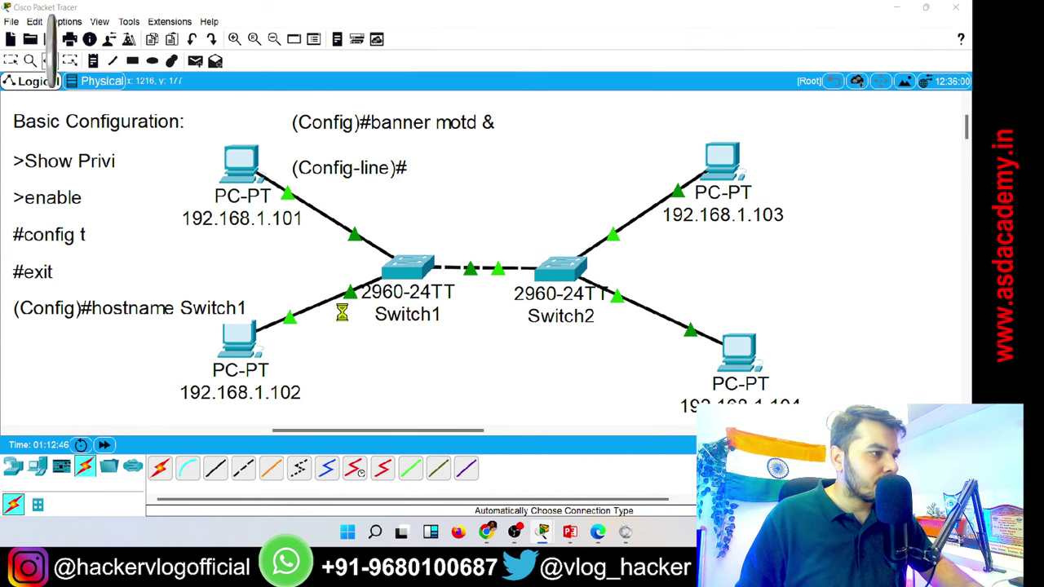
pyautogui.moveTo(626, 538)
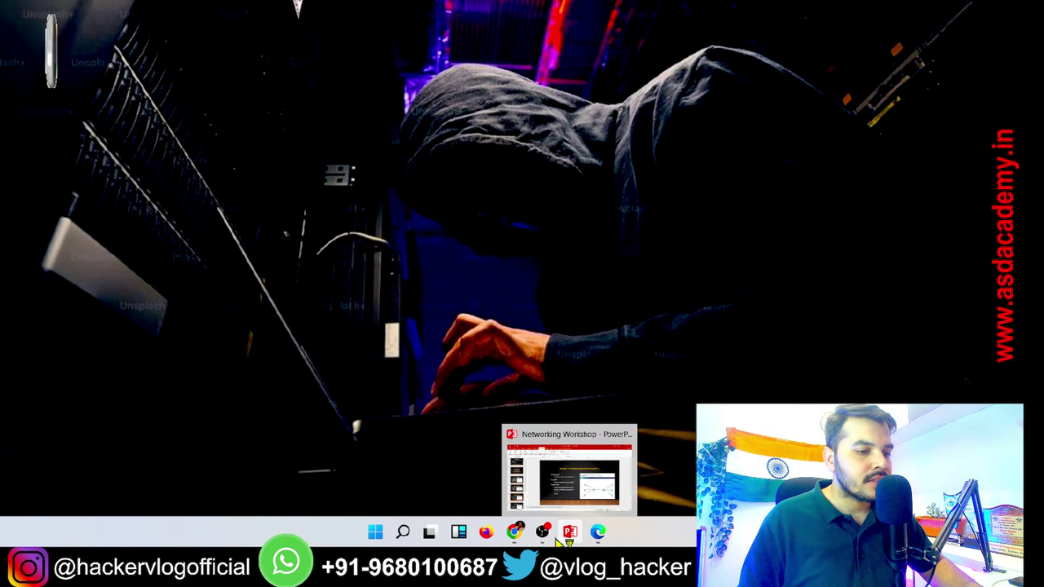
pyautogui.click(402, 532)
pyautogui.write('cisco')
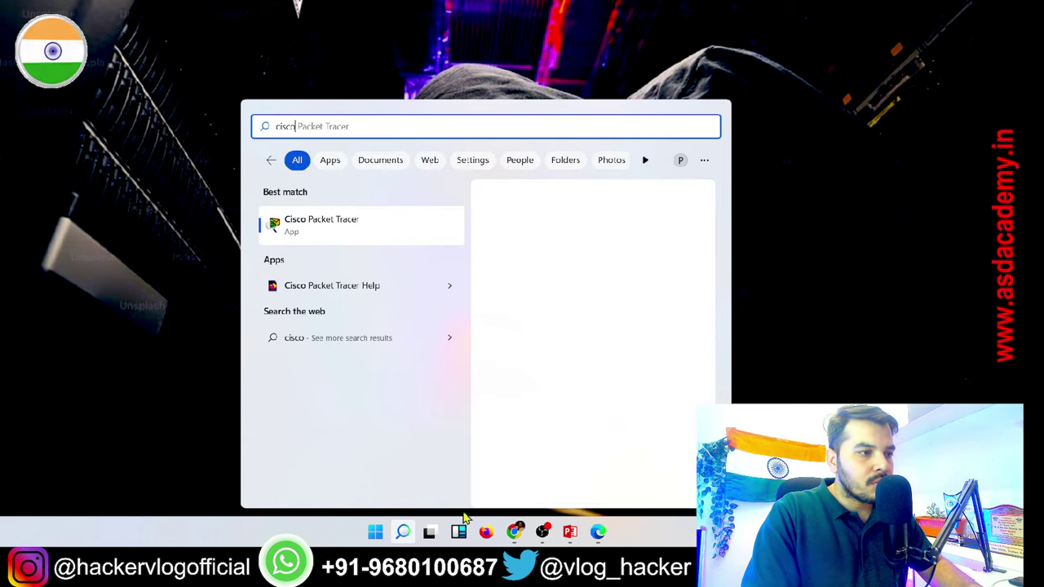
pyautogui.click(350, 236)
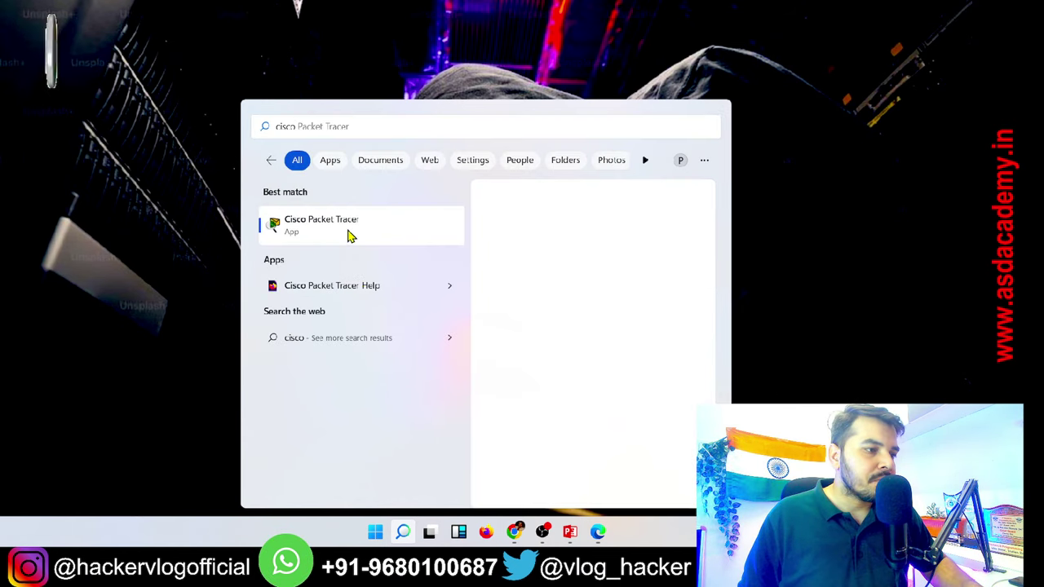
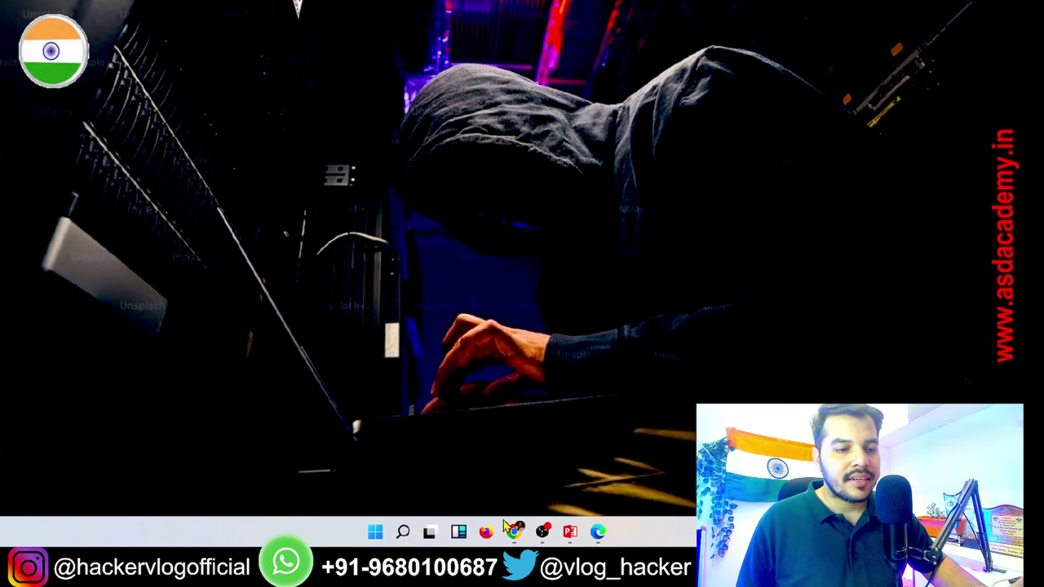
# Search Windows for "apps" and open the Apps & features settings.
pyautogui.click(396, 537)
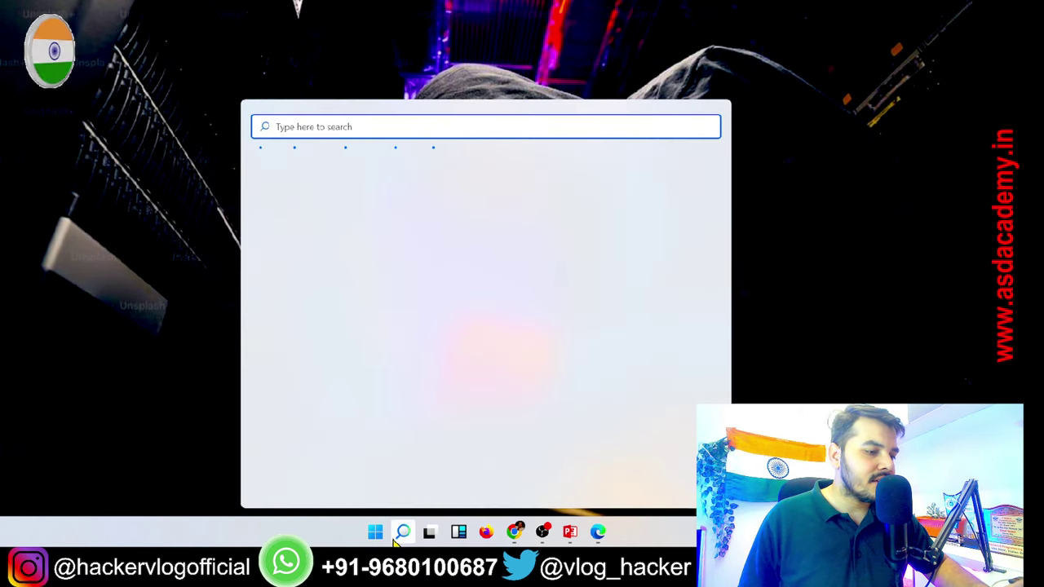
pyautogui.write('apps')
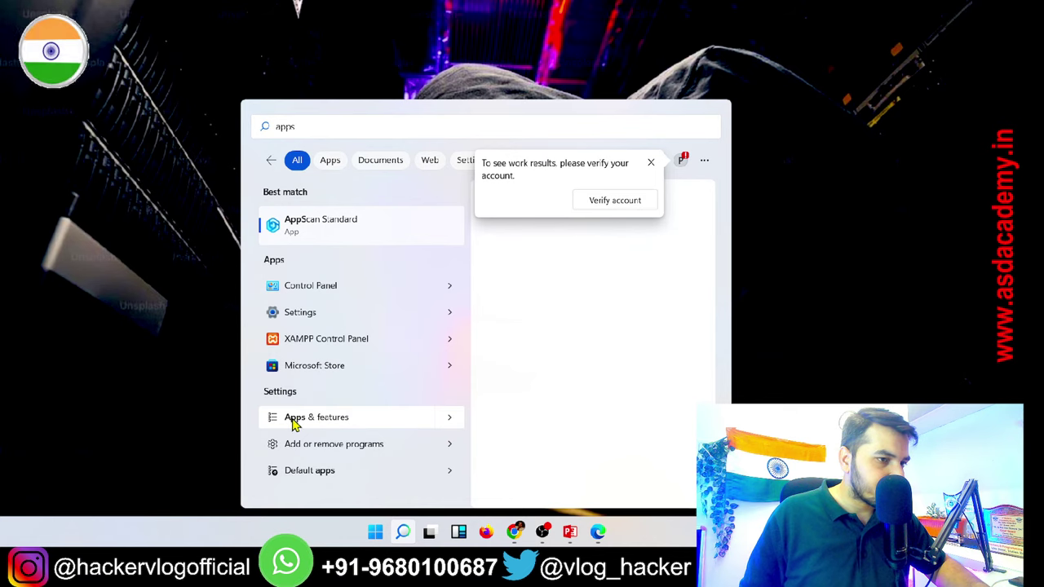
pyautogui.click(293, 422)
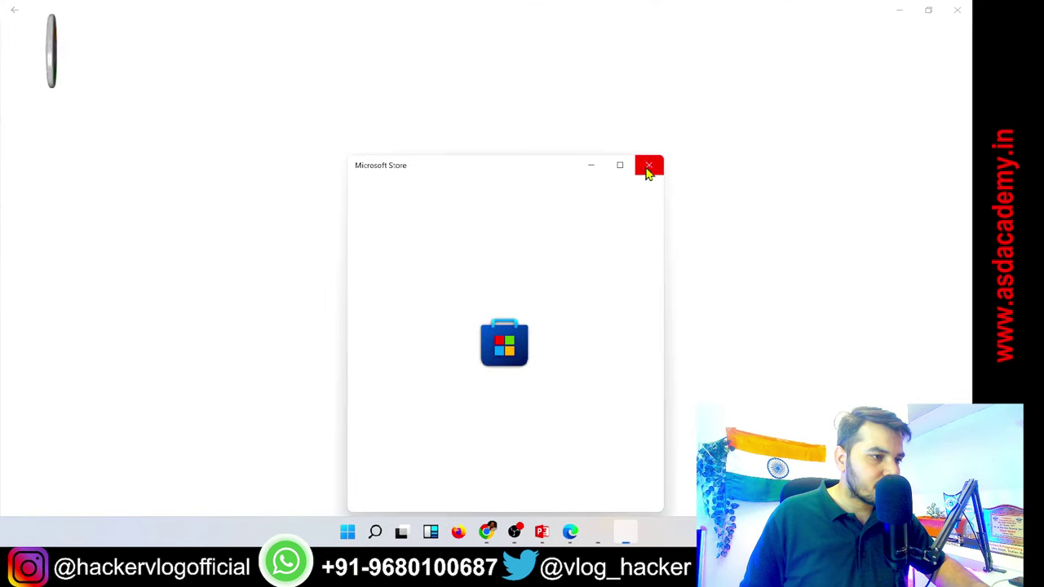
# Close the Microsoft Store window, search the installed apps list for "cisco", and expand the Cisco Packet Tracer 7.3.0 64Bit entry.
pyautogui.click(648, 167)
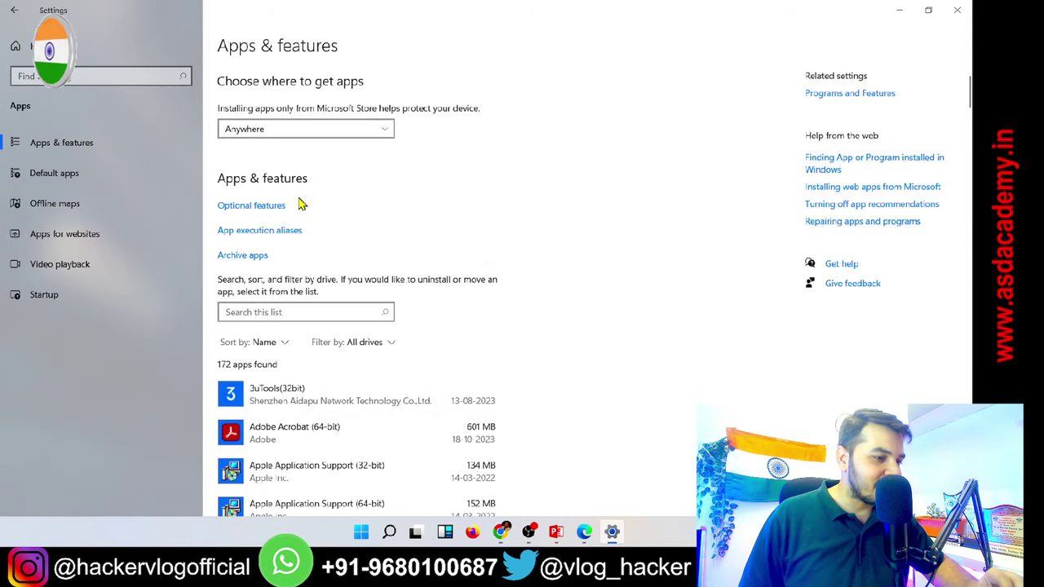
pyautogui.click(318, 311)
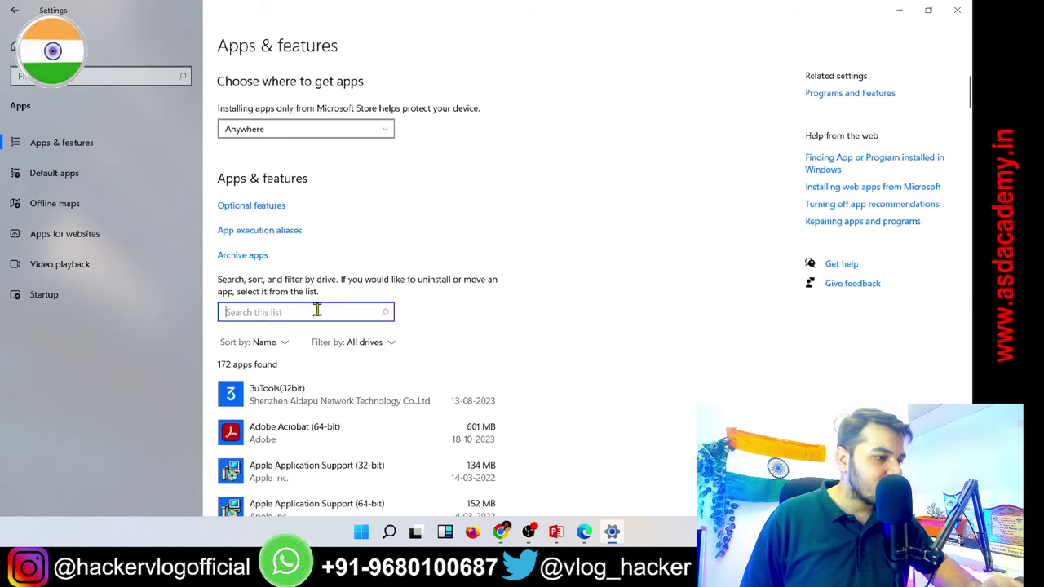
pyautogui.write('cisco')
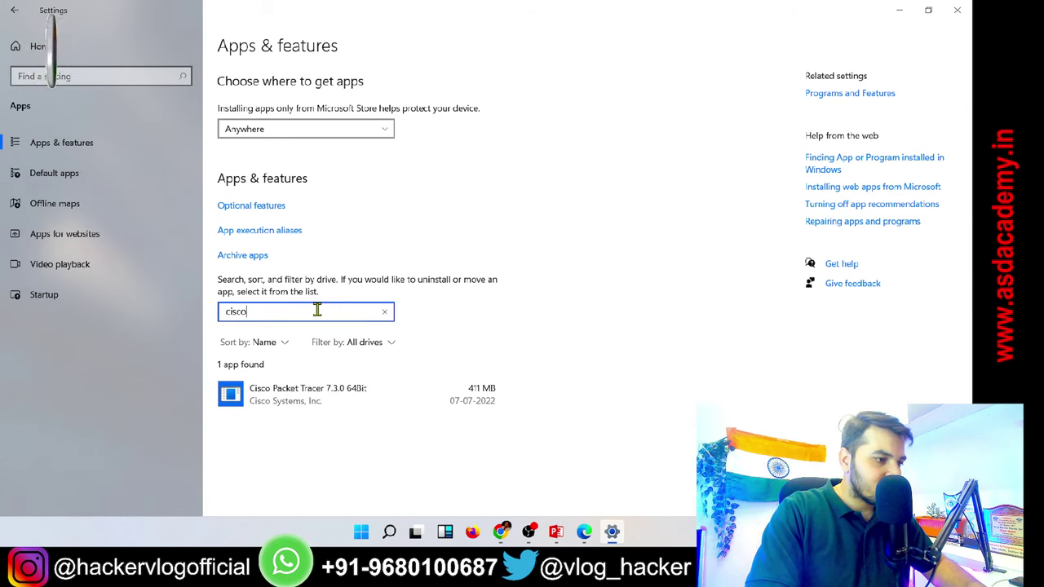
pyautogui.click(341, 396)
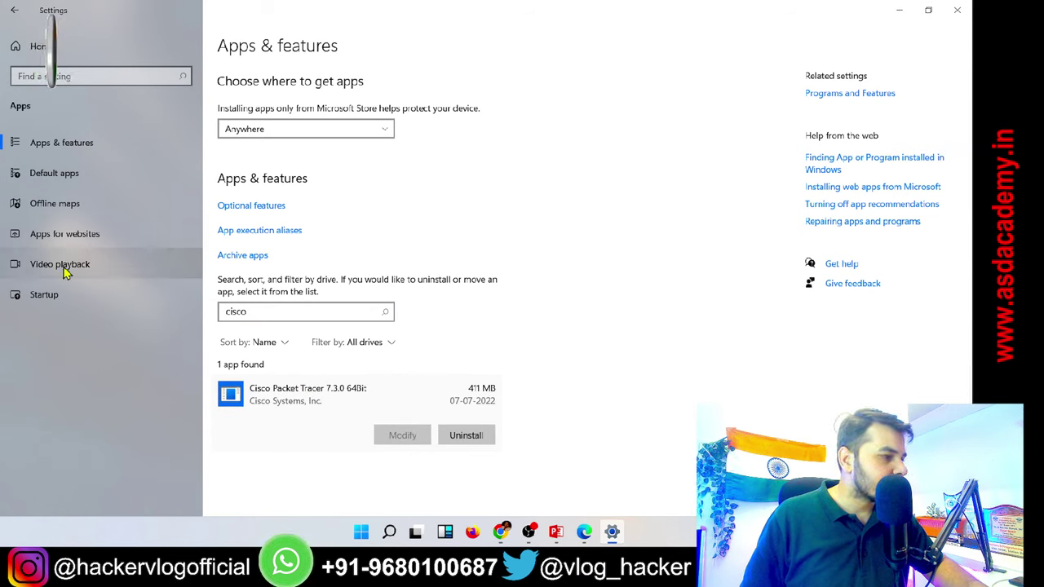
# Check the options for where to get apps, keep Anywhere, and return to the Cisco Packet Tracer entry.
pyautogui.click(250, 129)
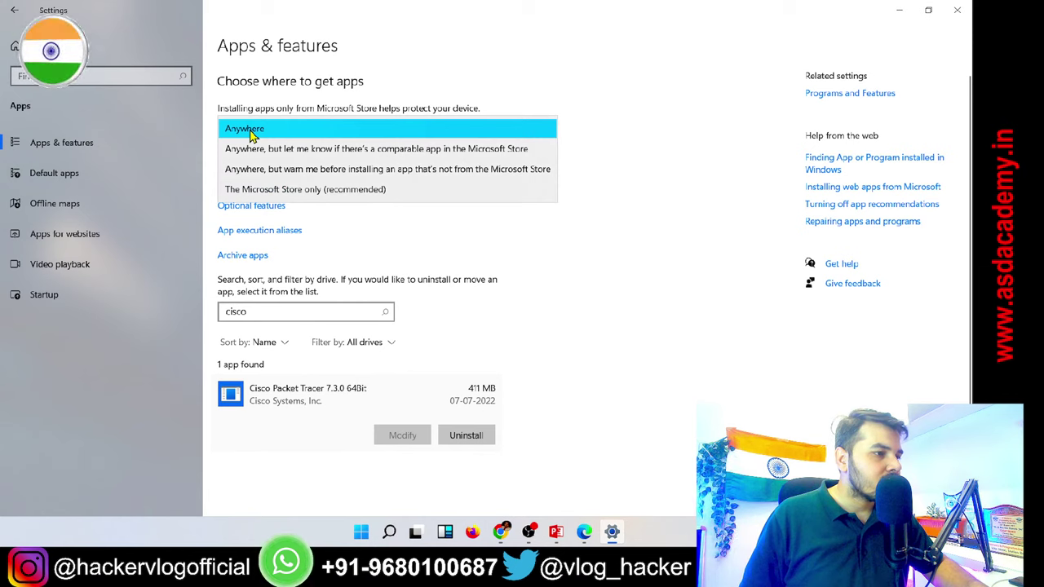
pyautogui.click(252, 130)
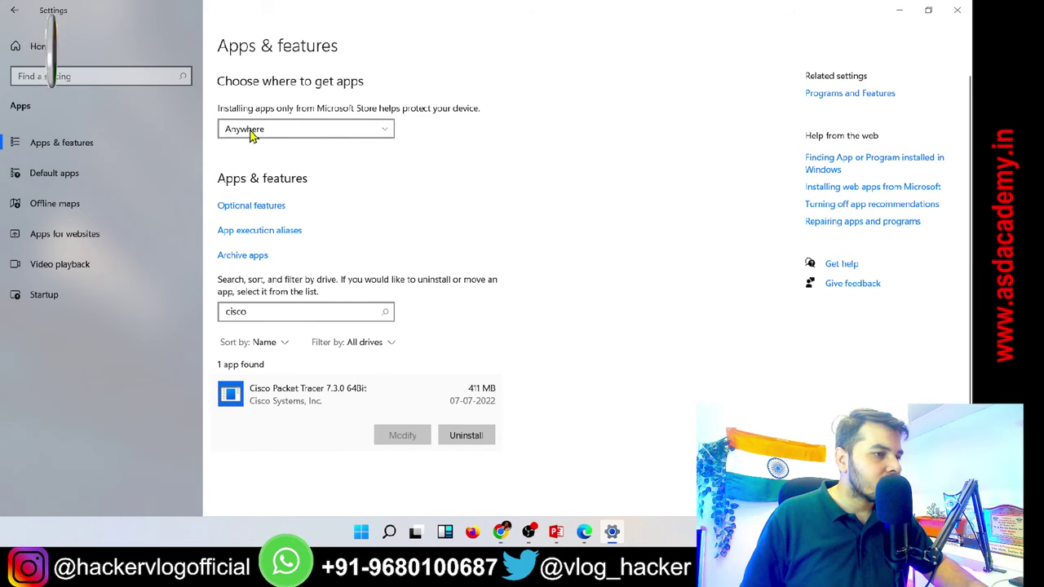
pyautogui.click(269, 309)
pyautogui.click(324, 398)
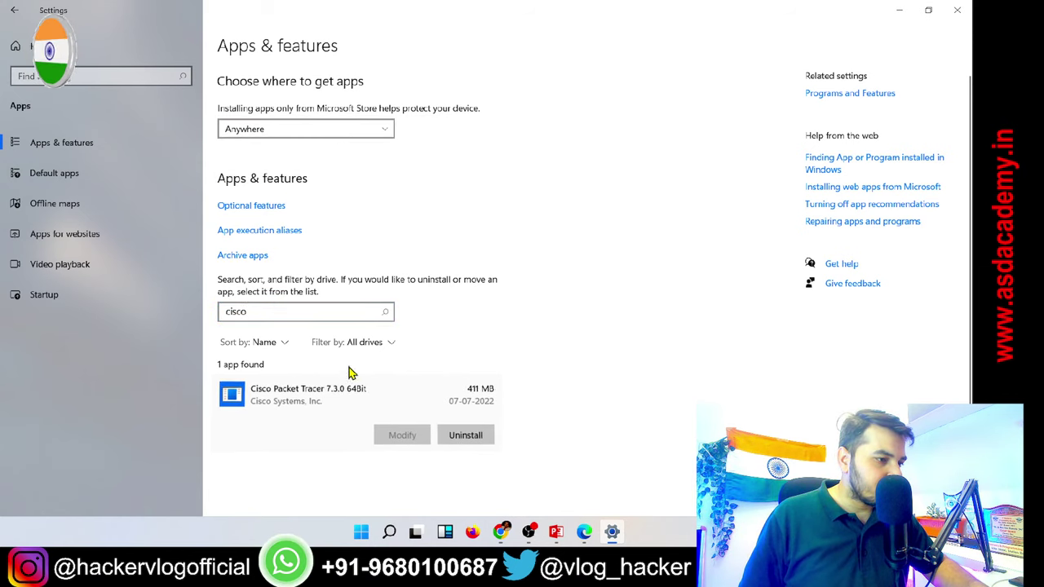
# Search Windows for "firewall", view the Firewall & network protection page, and close Windows Security.
pyautogui.click(389, 532)
pyautogui.write('firewall')
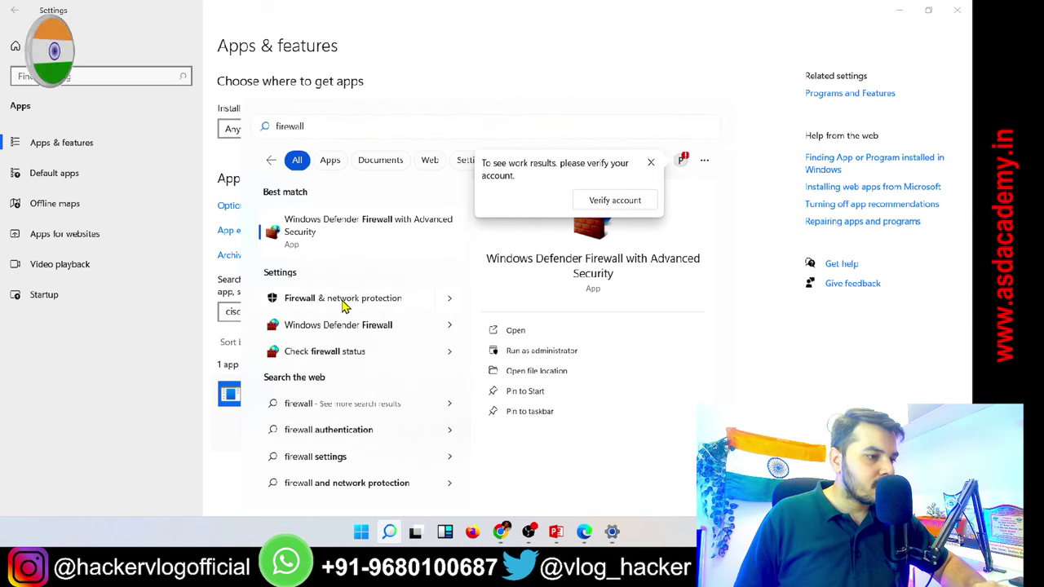
pyautogui.click(337, 326)
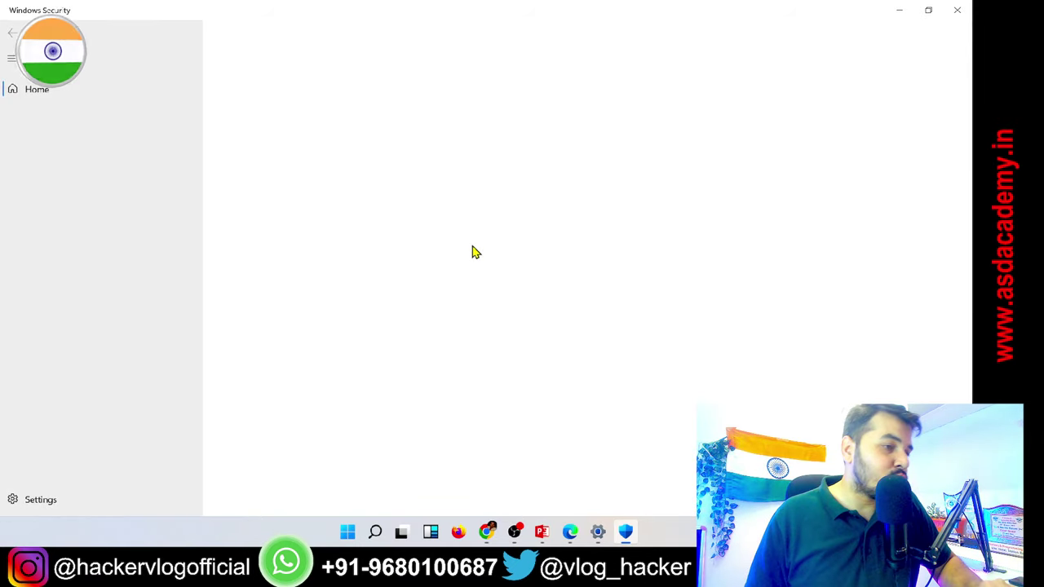
pyautogui.moveTo(597, 532)
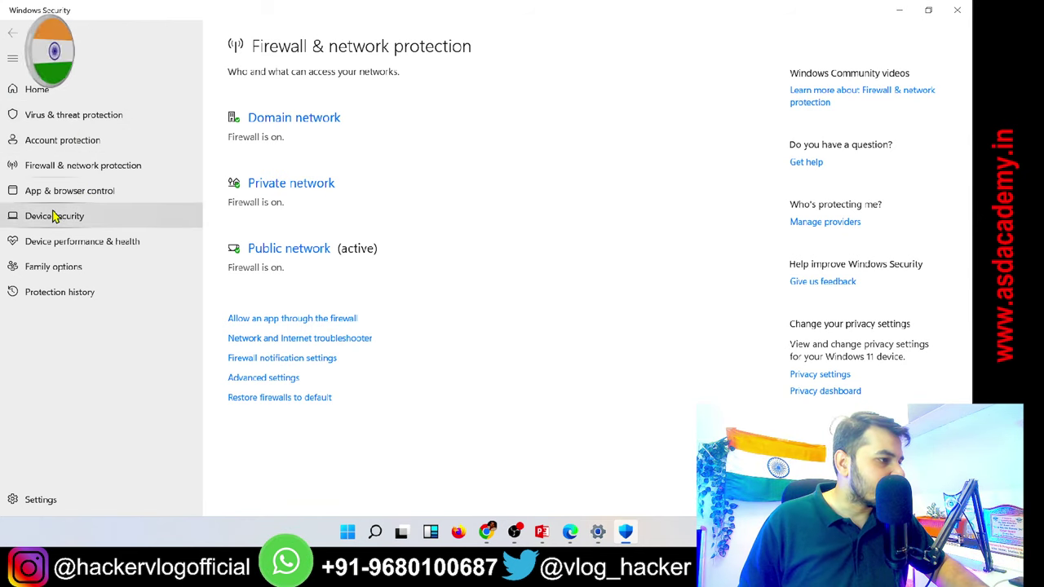
pyautogui.click(957, 9)
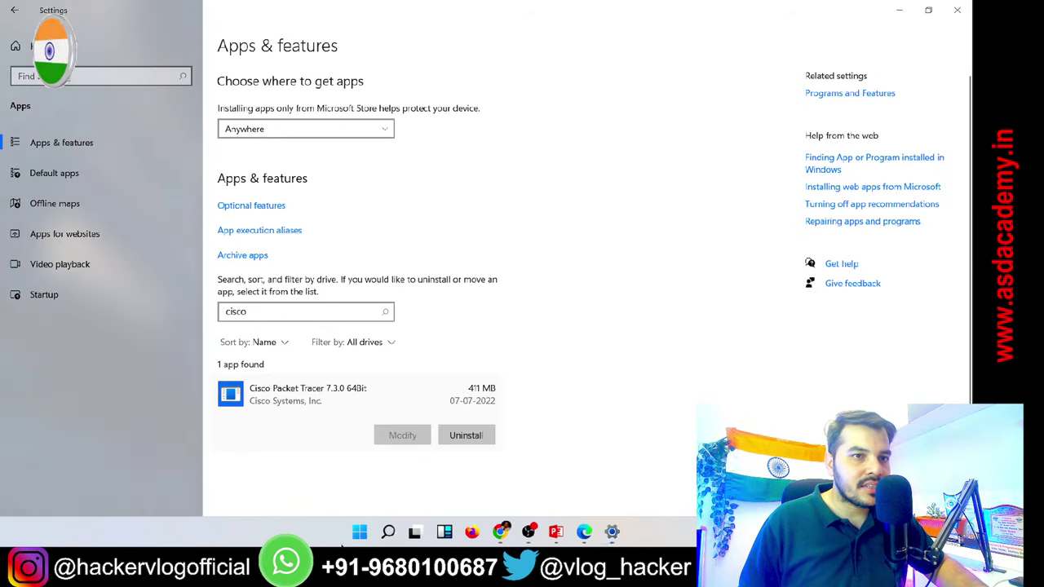
# Search Windows for "fire", open the apps allowed through Windows Defender Firewall, and unlock the list for changes.
pyautogui.click(390, 539)
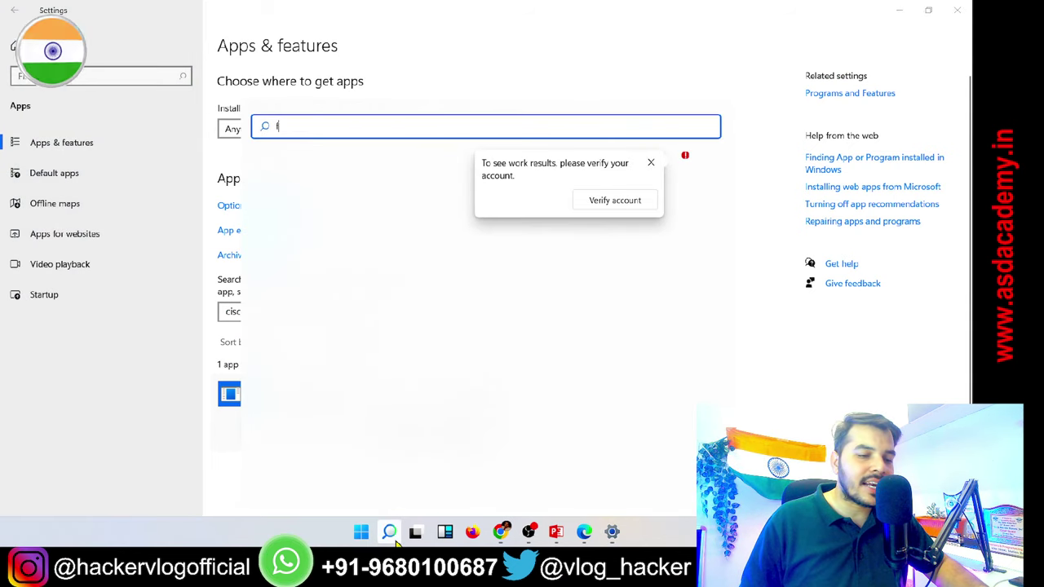
pyautogui.write('fire')
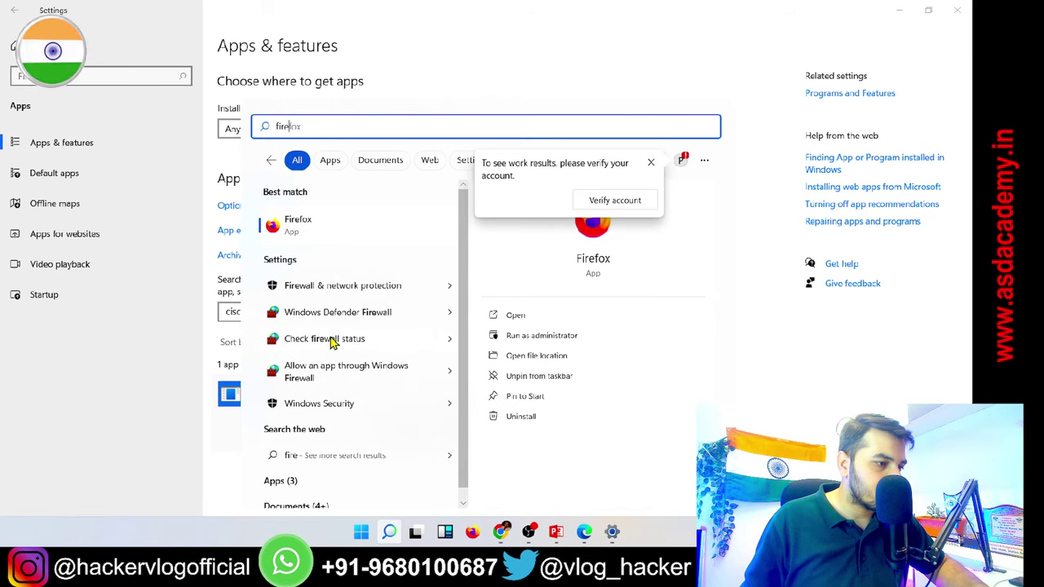
pyautogui.press('Escape')
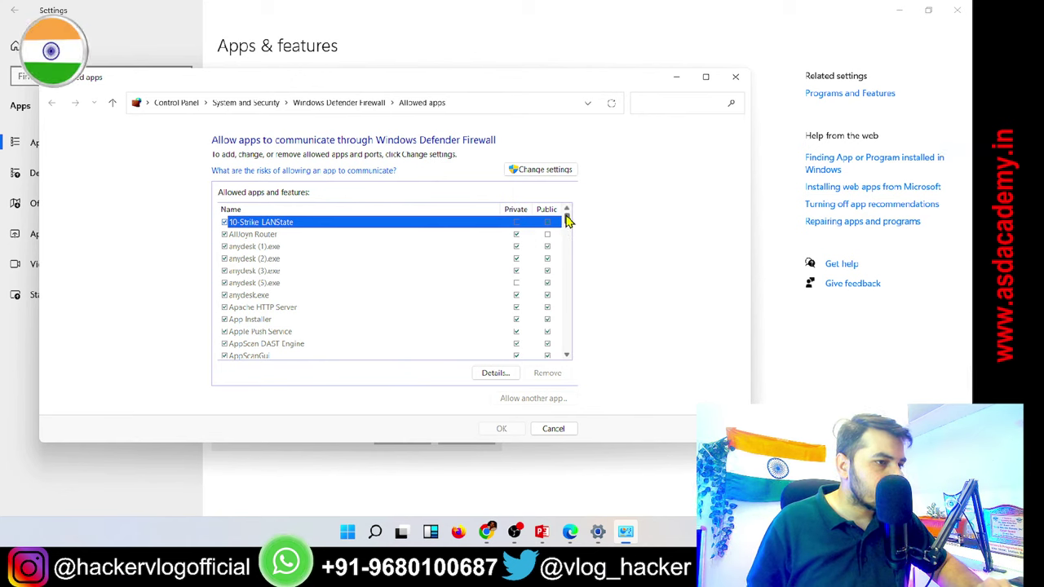
pyautogui.click(537, 170)
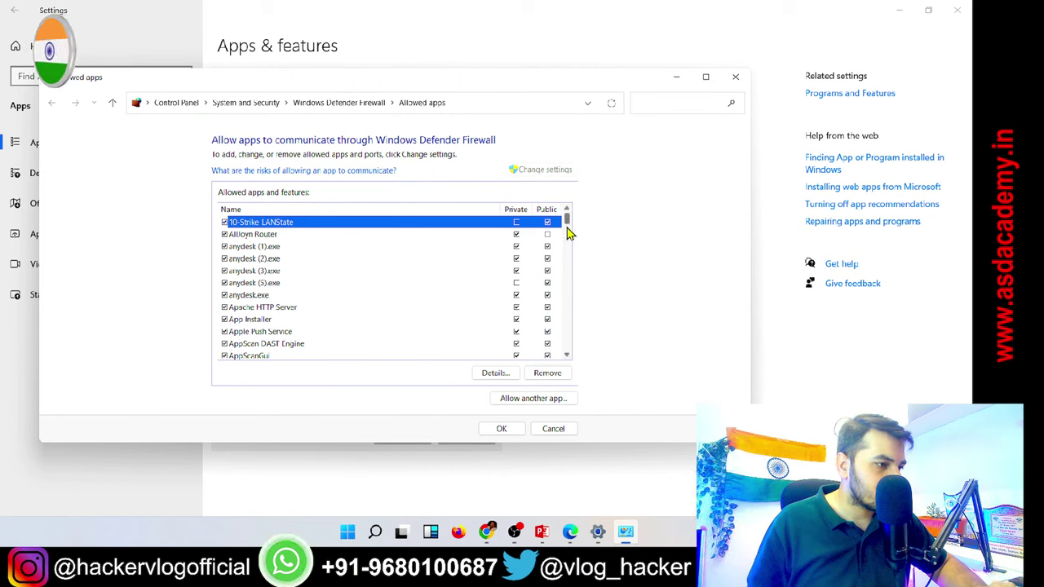
# Look through the firewall's allowed apps, including all entries beginning with "c", for Cisco Packet Tracer.
pyautogui.moveTo(567, 221)
pyautogui.mouseDown()
pyautogui.moveTo(566, 260)
pyautogui.moveTo(567, 241)
pyautogui.mouseUp()
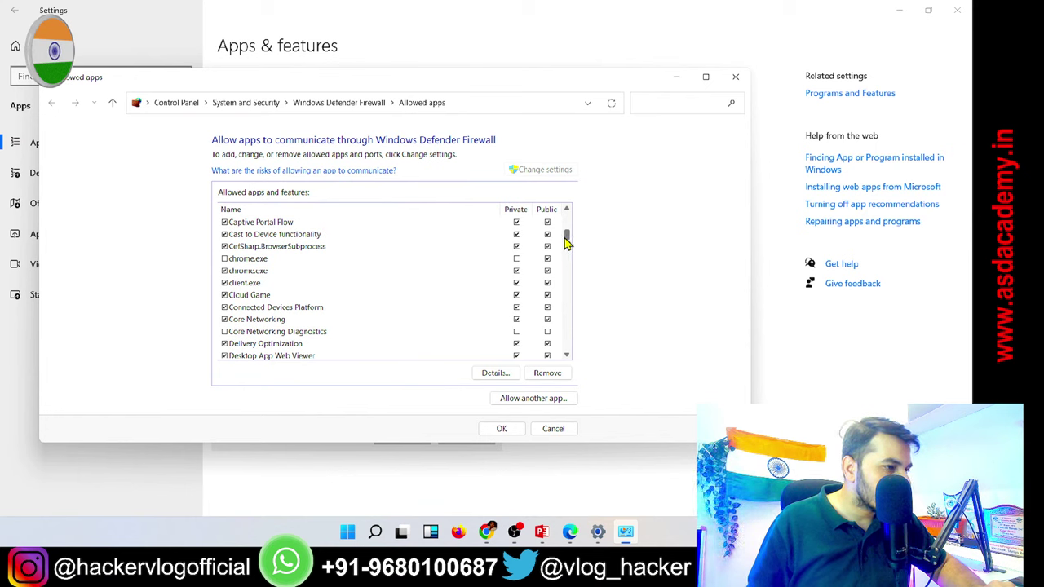
pyautogui.moveTo(567, 243); pyautogui.dragTo(561, 303)
pyautogui.click(268, 259)
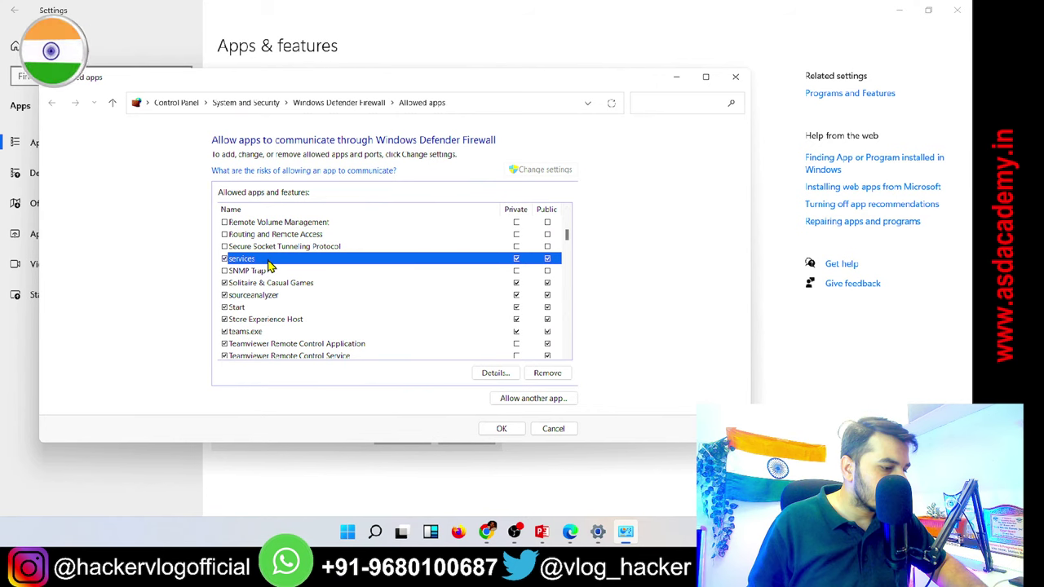
pyautogui.press('c')
pyautogui.press('c')
pyautogui.press('c')
pyautogui.press('c')
pyautogui.press('c')
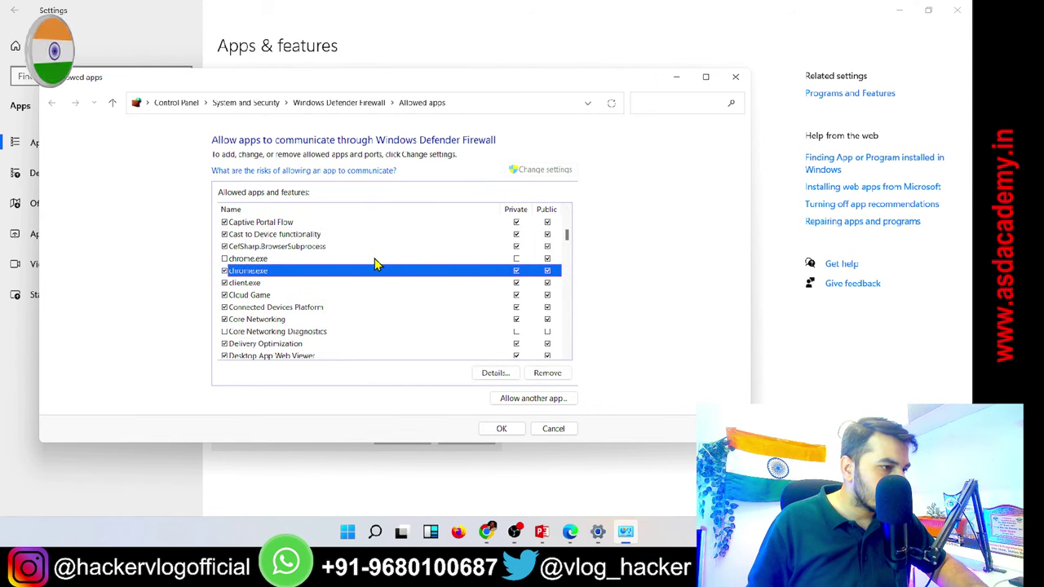
pyautogui.press('c')
pyautogui.press('c')
pyautogui.press('c')
pyautogui.press('c')
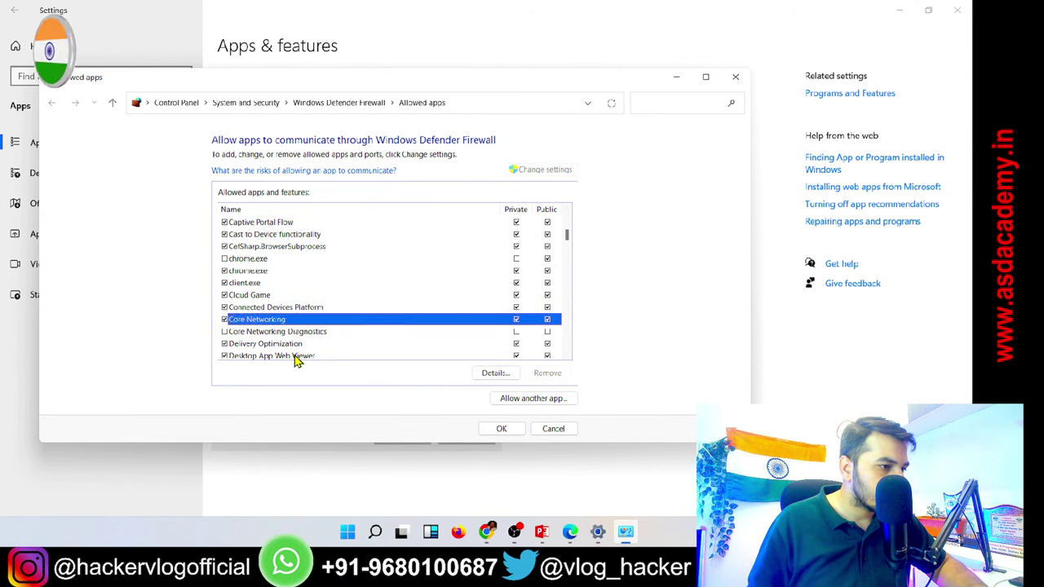
pyautogui.press('c')
pyautogui.press('c')
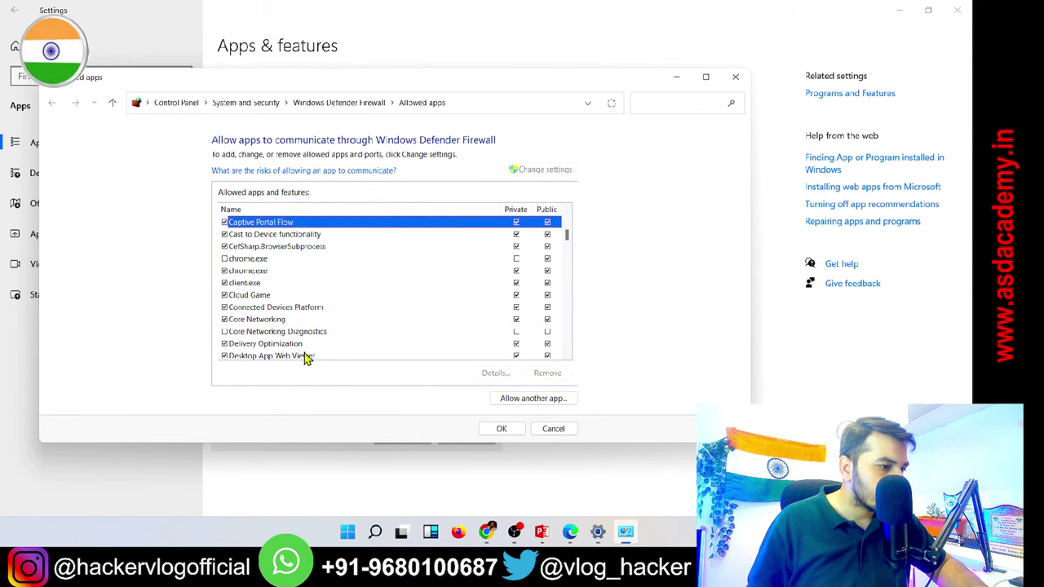
# Start adding another allowed app by browsing for its program file, and check the System32 entries beginning with "c".
pyautogui.click(514, 401)
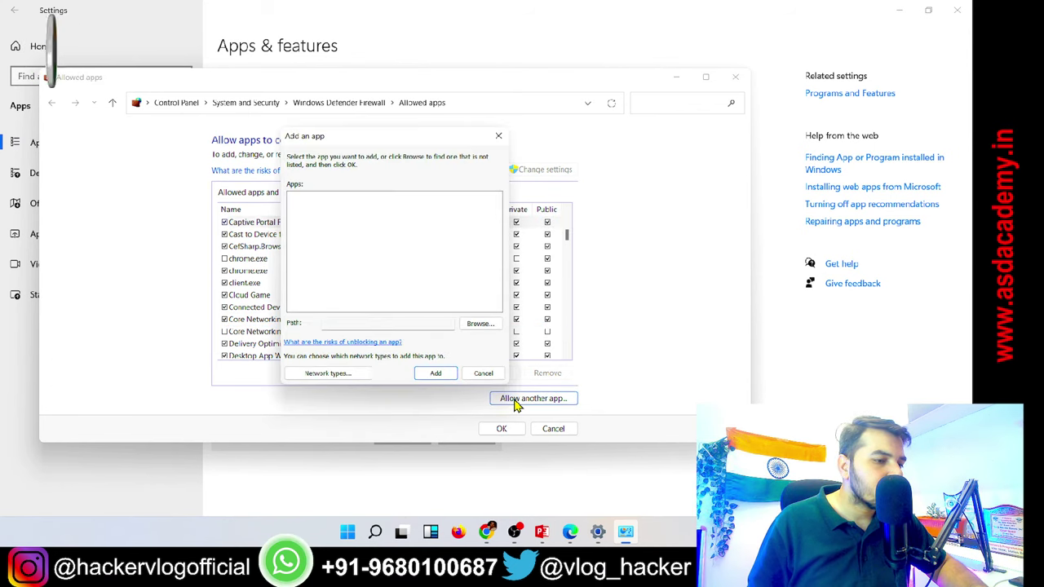
pyautogui.click(480, 324)
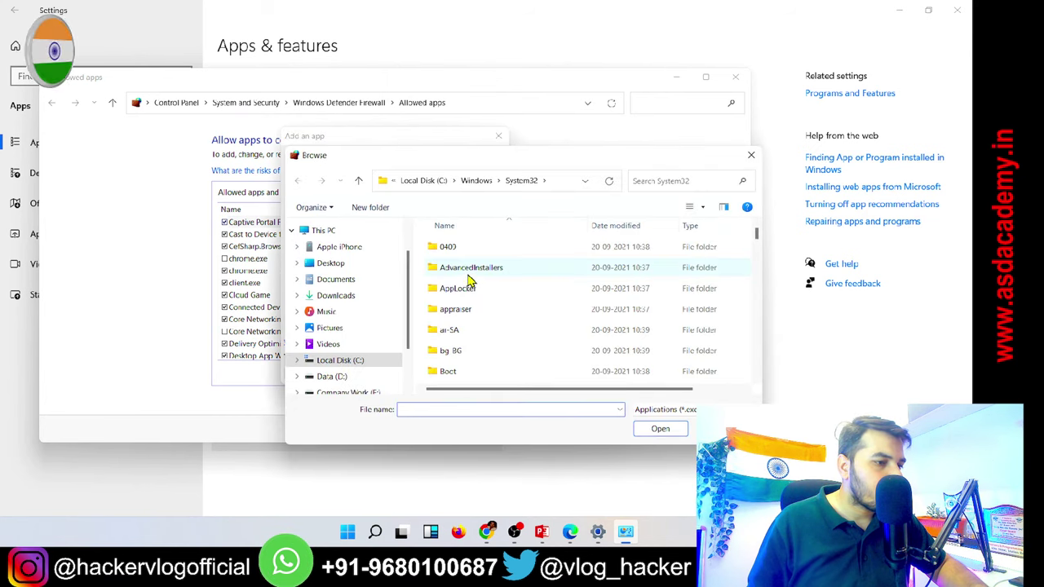
pyautogui.click(447, 287)
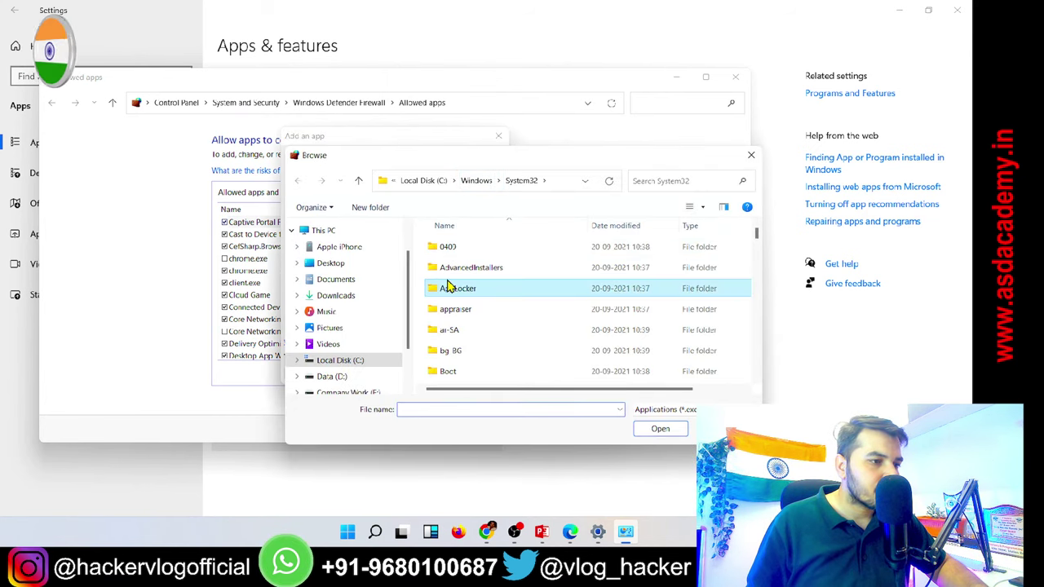
pyautogui.press('c')
pyautogui.press('c')
pyautogui.press('c')
pyautogui.press('c')
pyautogui.press('c')
pyautogui.press('c')
pyautogui.press('c')
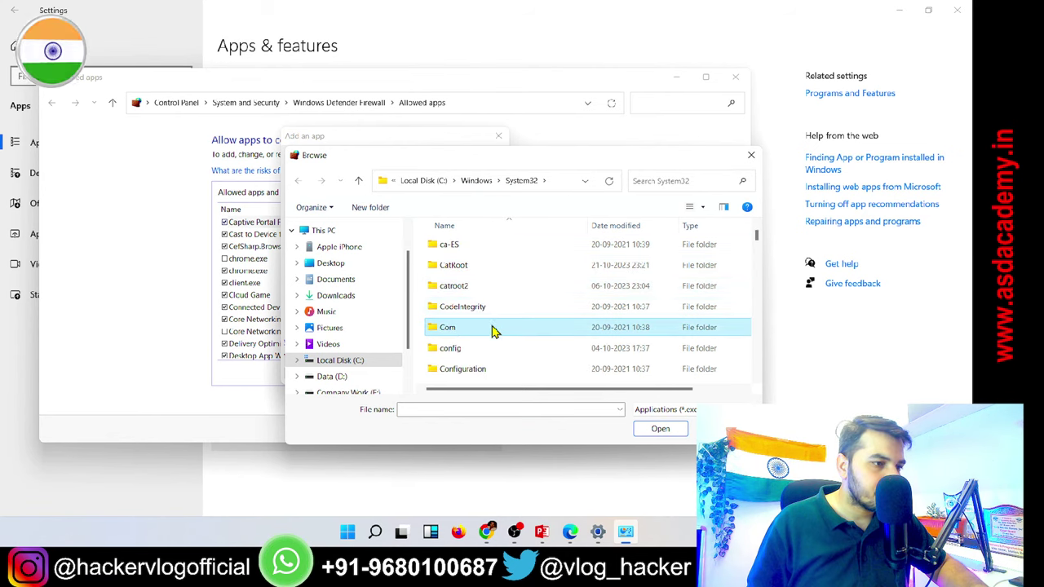
pyautogui.write('cacls')
pyautogui.scroll(5, 489, 365)
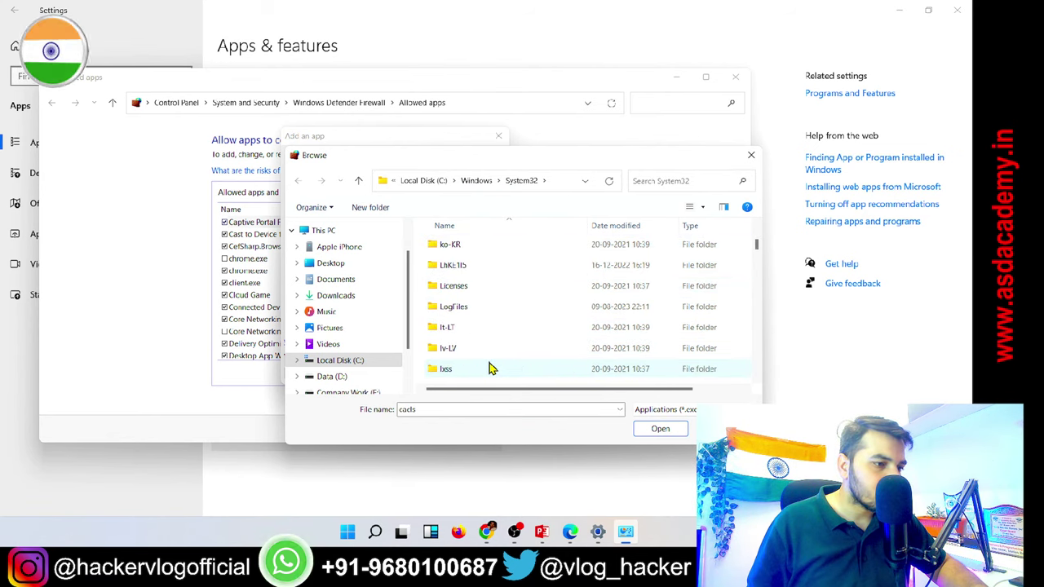
# Go up to the Windows folder and look through its entries beginning with "p" for Packet Tracer.
pyautogui.click(476, 180)
pyautogui.click(470, 336)
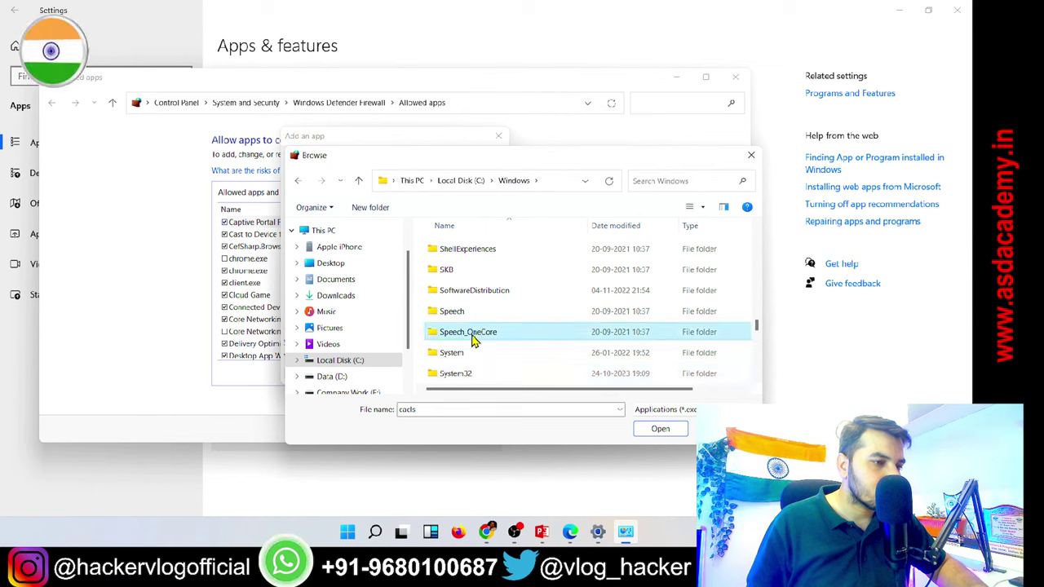
pyautogui.write('pyw')
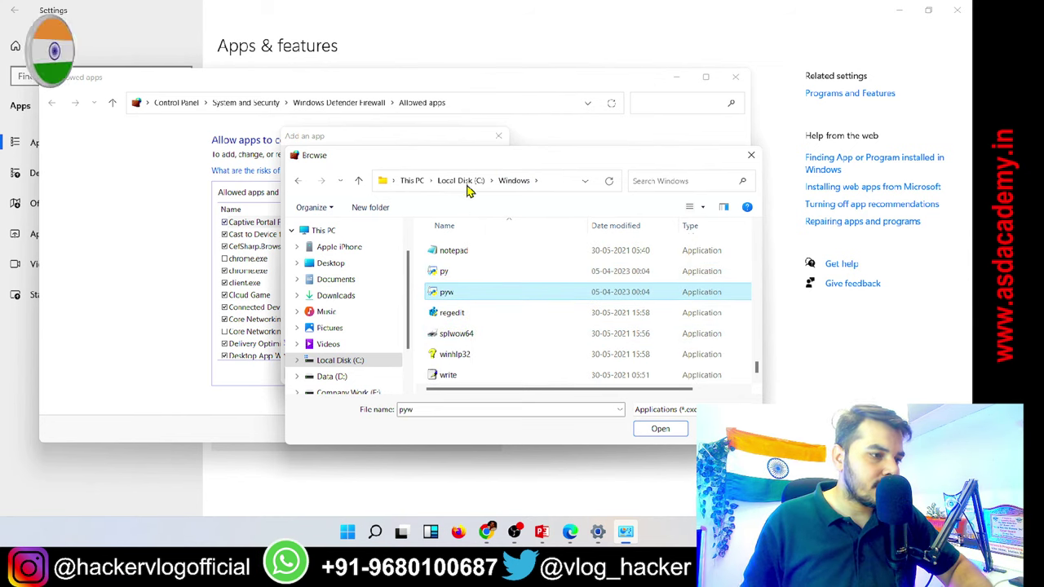
pyautogui.write('p')
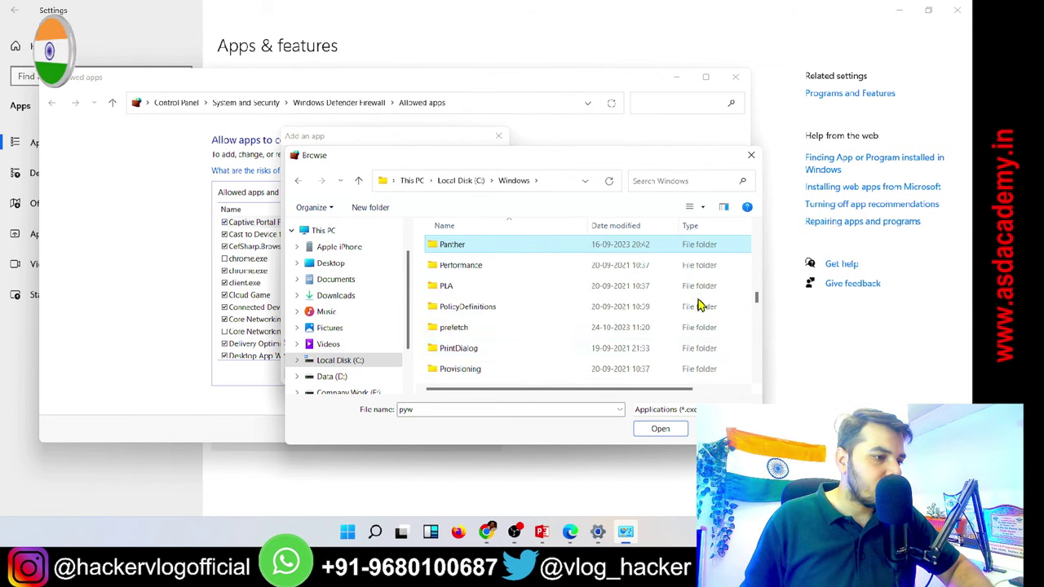
pyautogui.press('p')
pyautogui.press('p')
pyautogui.press('p')
pyautogui.press('p')
pyautogui.press('p')
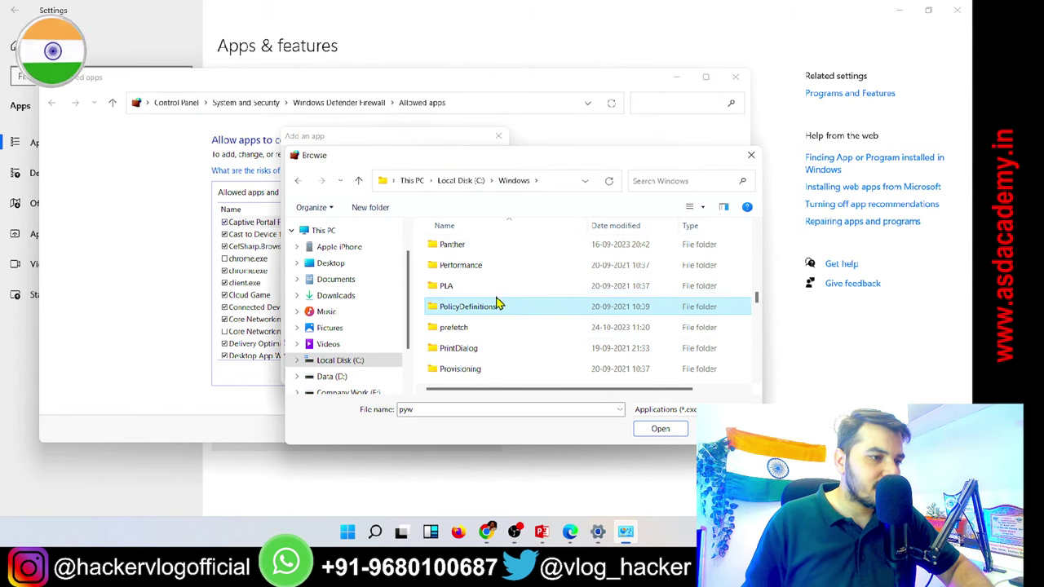
pyautogui.press('p')
pyautogui.press('p')
pyautogui.press('p')
pyautogui.press('p')
pyautogui.press('p')
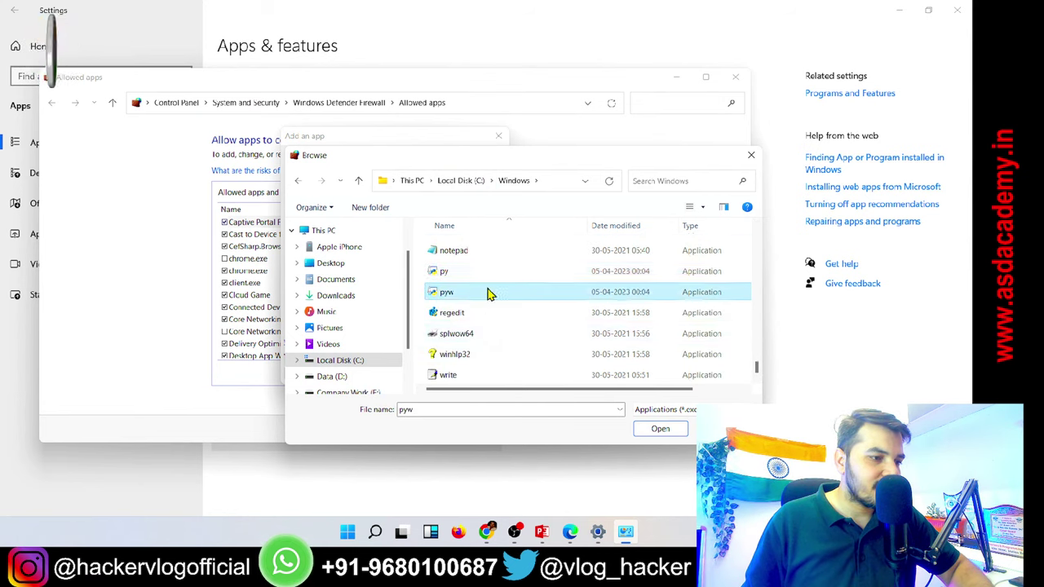
pyautogui.click(731, 304)
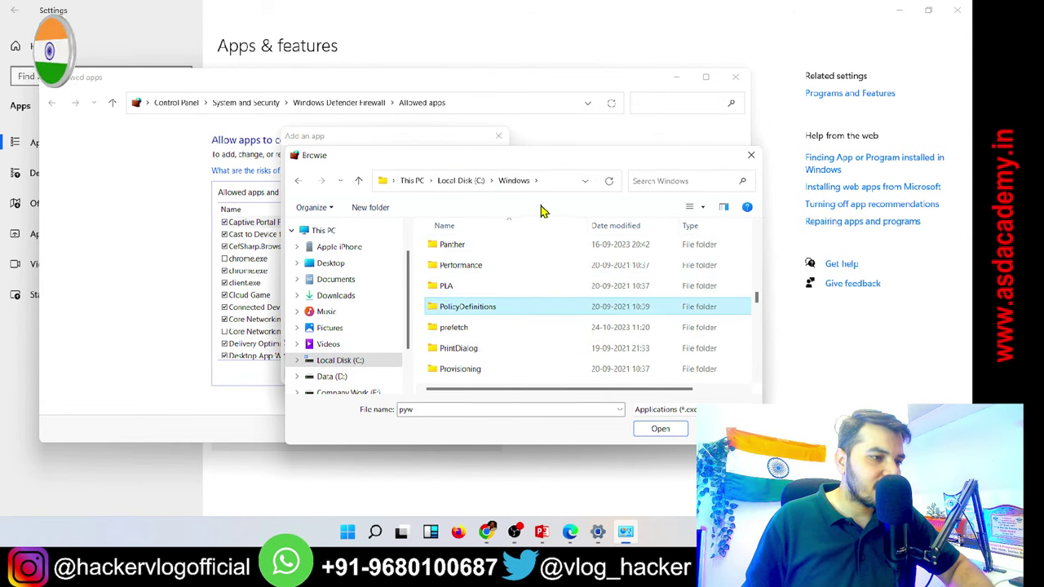
# Go up to the C: drive, open Program Files (x86), and check its entries beginning with "c" for Cisco Packet Tracer.
pyautogui.click(475, 180)
pyautogui.click(478, 269)
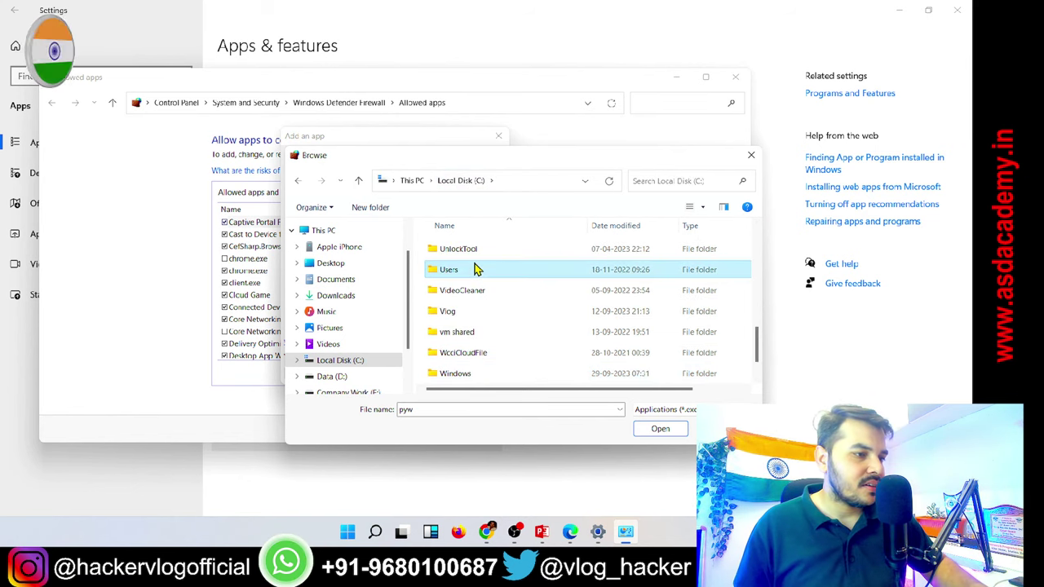
pyautogui.press('p')
pyautogui.click(476, 267)
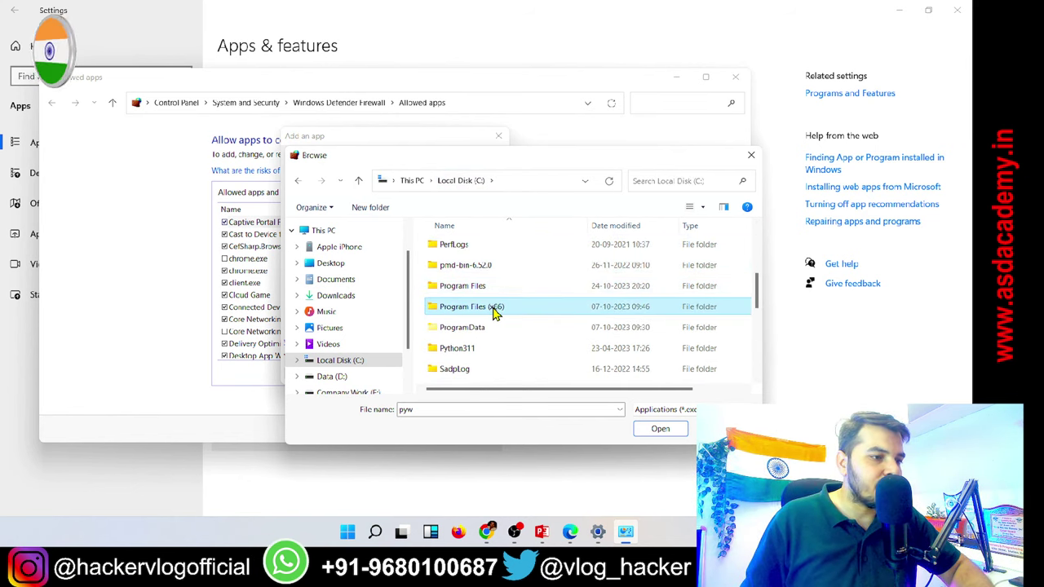
pyautogui.doubleClick(494, 307)
pyautogui.click(483, 289)
pyautogui.press('c')
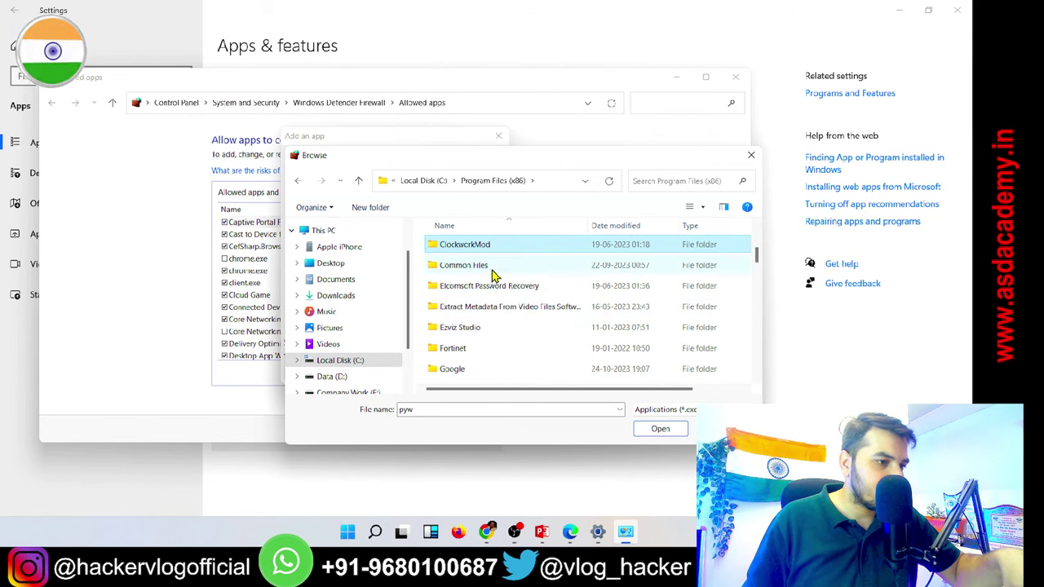
pyautogui.click(492, 271)
pyautogui.press('Up')
# Return to the C: drive, switch to Program Files, and open the Cisco Packet Tracer 7.3.0 folder.
pyautogui.click(437, 182)
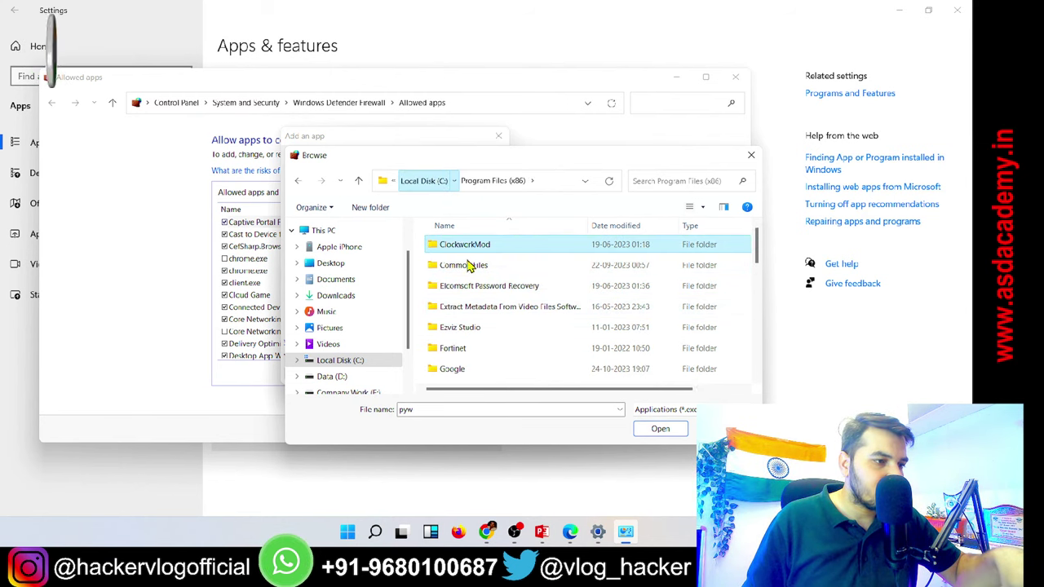
pyautogui.click(470, 355)
pyautogui.press('Return')
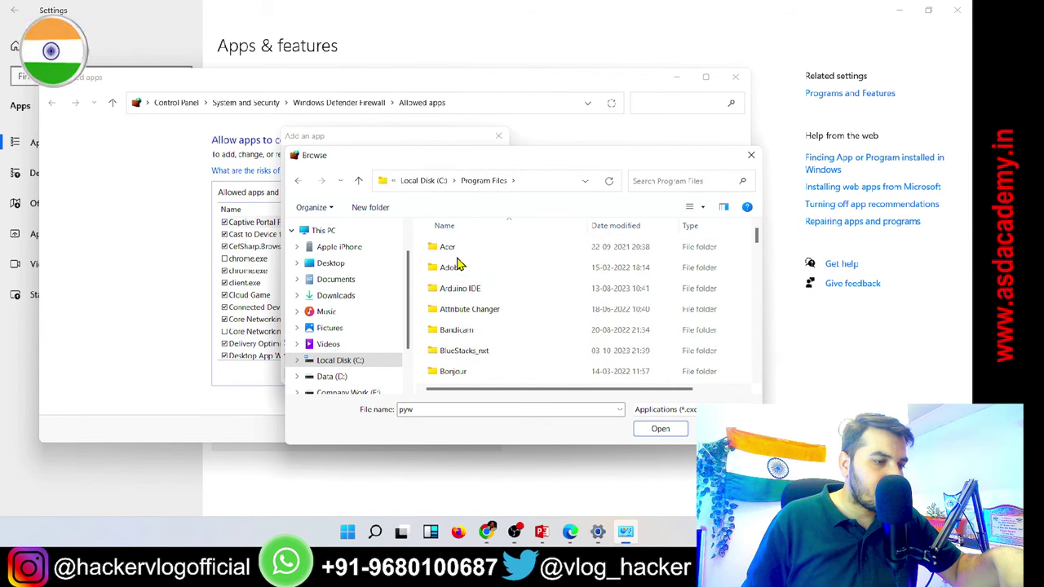
pyautogui.press('c')
pyautogui.doubleClick(482, 248)
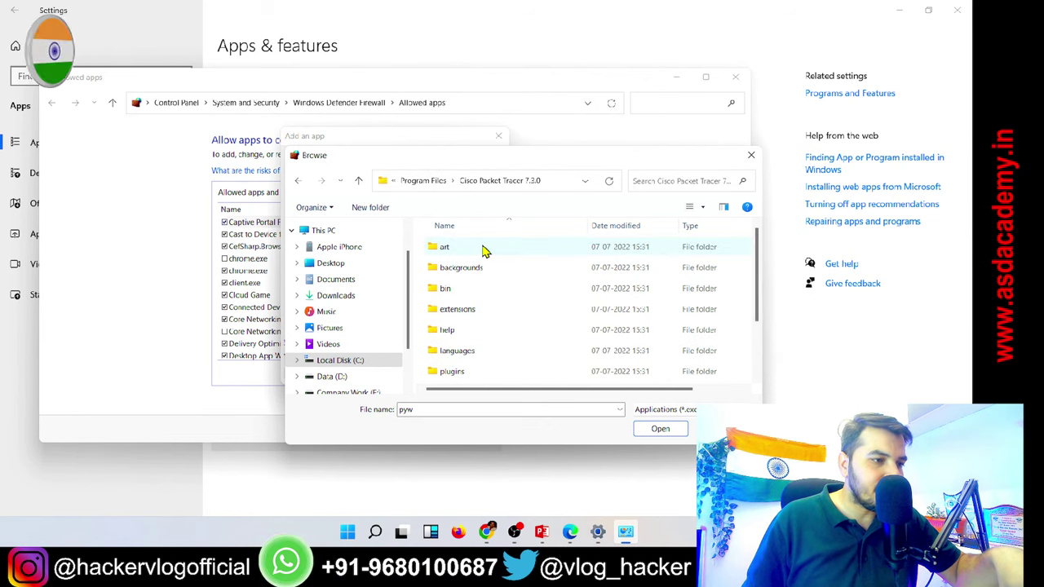
# Look through the contents of the Cisco Packet Tracer 7.3.0 folder for its program file.
pyautogui.click(756, 353)
pyautogui.click(756, 352)
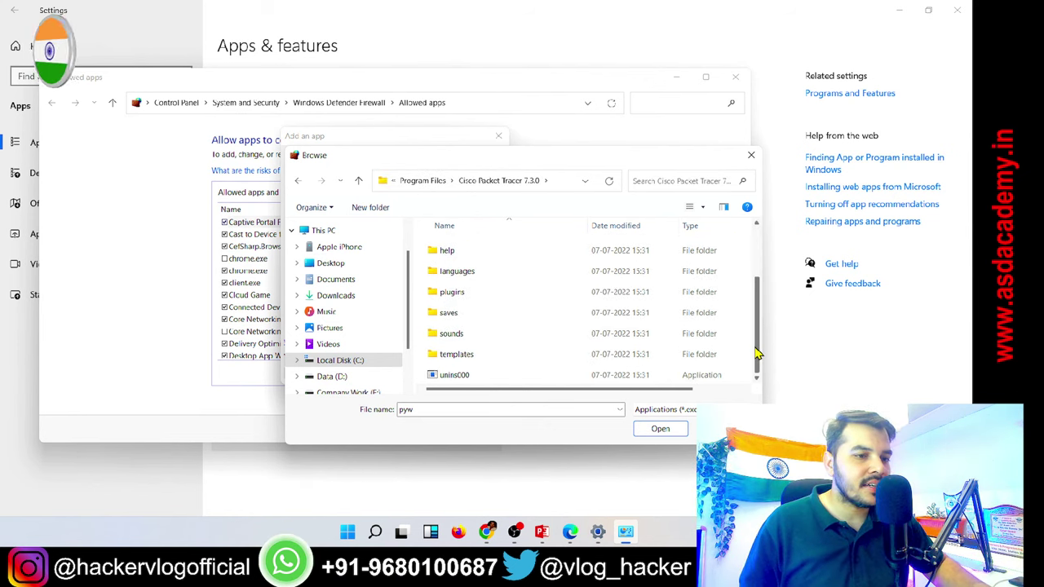
pyautogui.scroll(3, 748, 362)
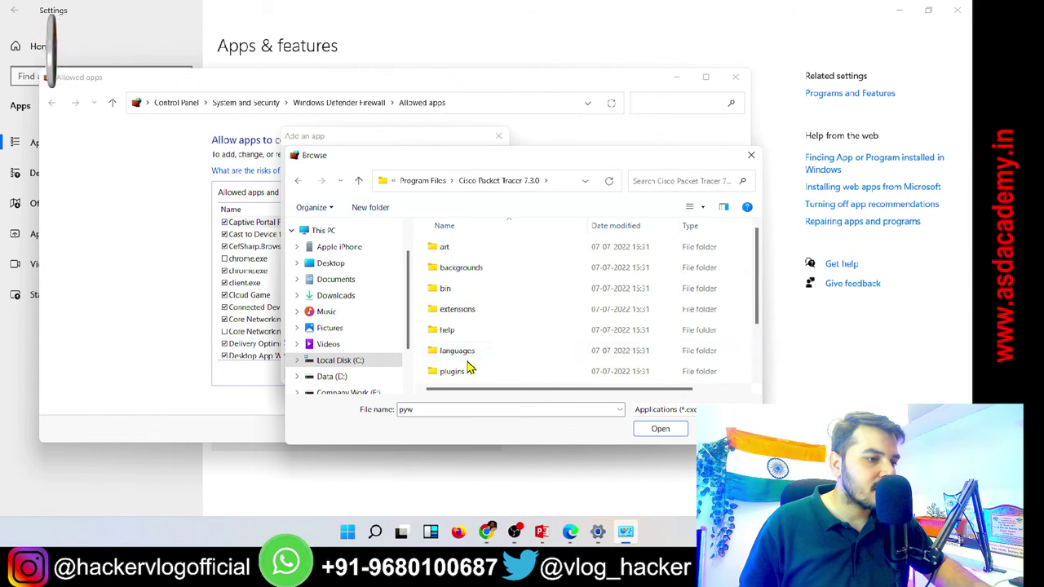
pyautogui.press('Down')
pyautogui.press('Down')
pyautogui.press('Down')
pyautogui.press('Down')
pyautogui.press('Down')
pyautogui.press('Down')
pyautogui.press('Down')
pyautogui.press('Down')
pyautogui.press('Down')
pyautogui.press('Down')
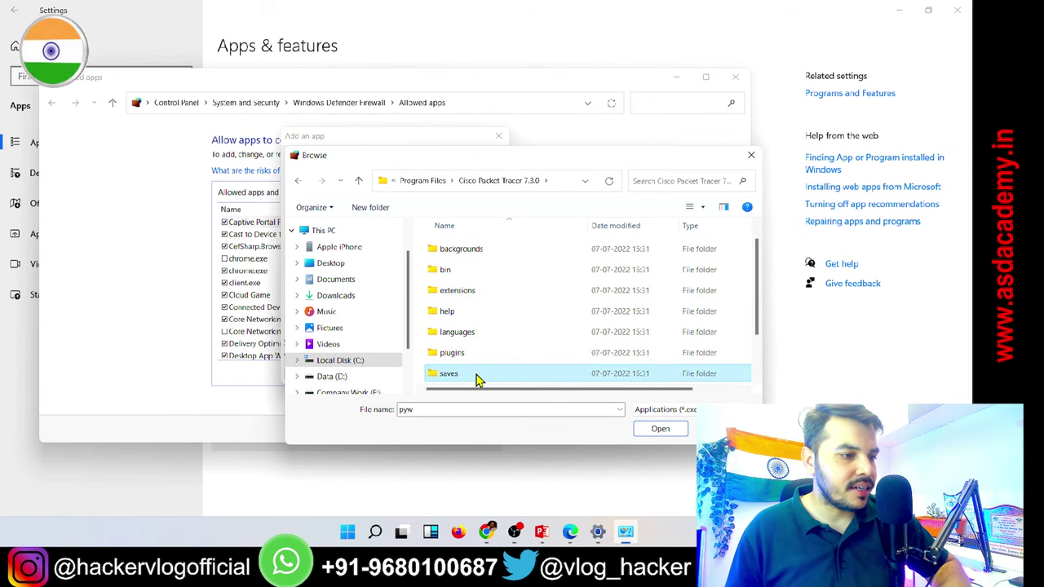
pyautogui.press('Down')
pyautogui.press('Up')
pyautogui.press('Up')
pyautogui.press('Up')
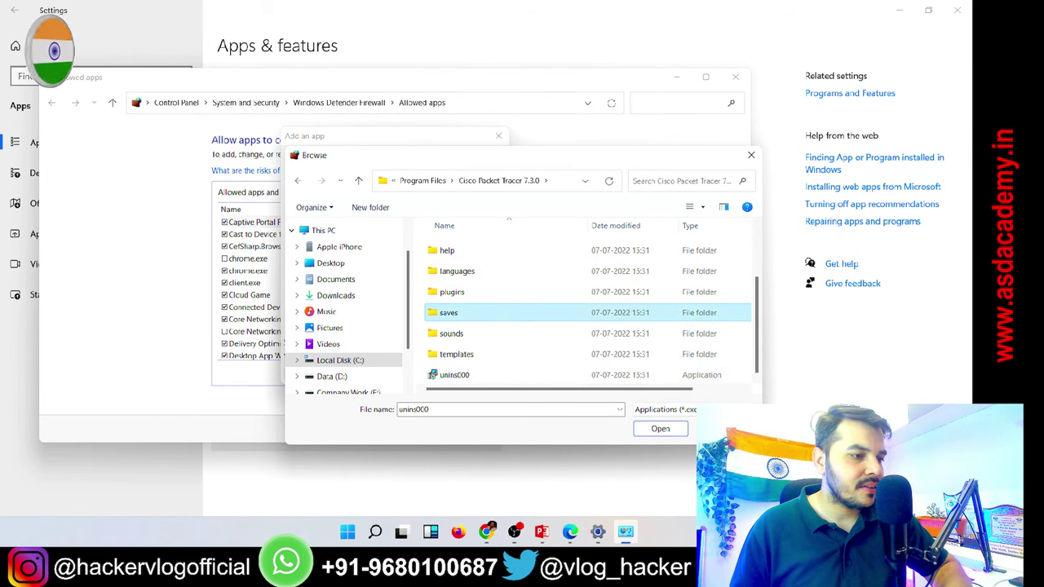
# Cancel browsing and adding an app, and close the firewall's allowed apps window.
pyautogui.press('Escape')
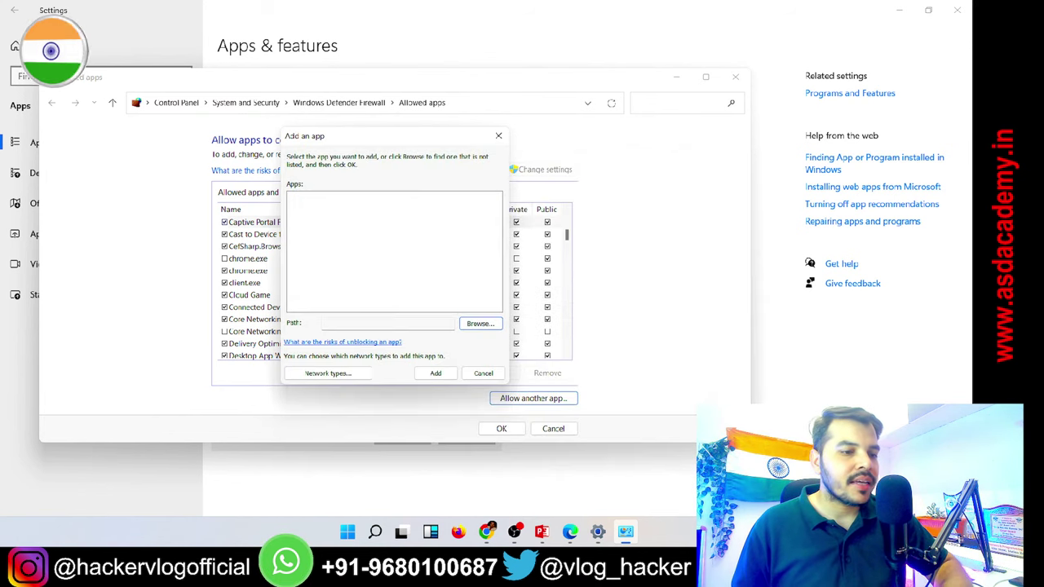
pyautogui.click(481, 373)
pyautogui.click(737, 75)
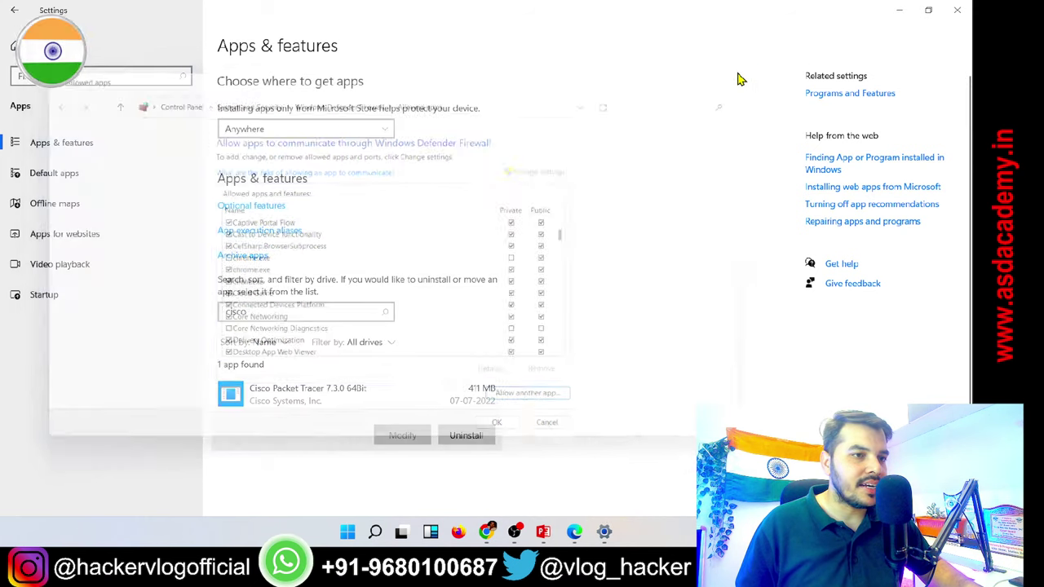
# Search Windows for "cisco" and launch Cisco Packet Tracer.
pyautogui.click(390, 532)
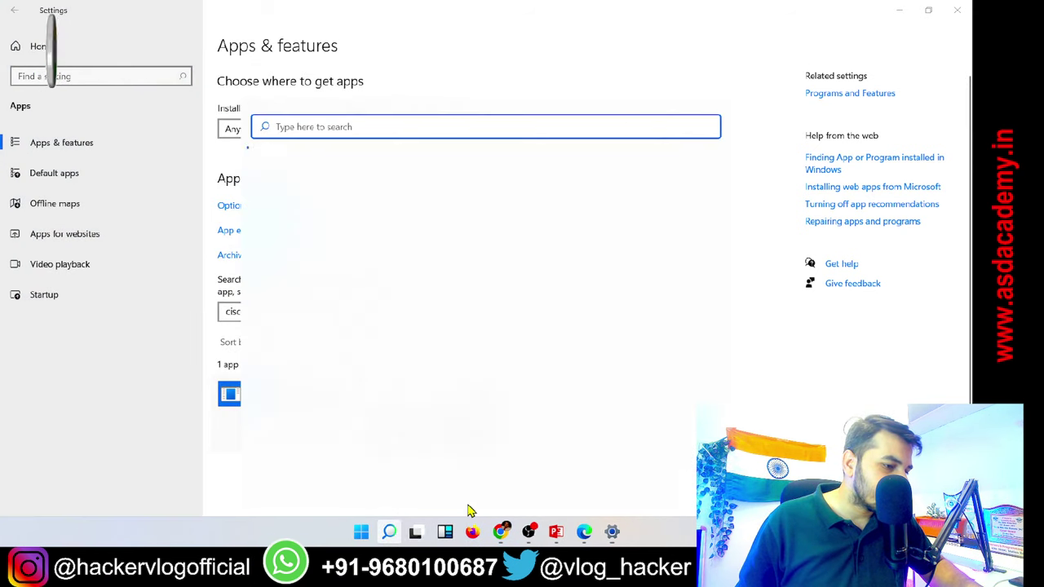
pyautogui.write('cisco')
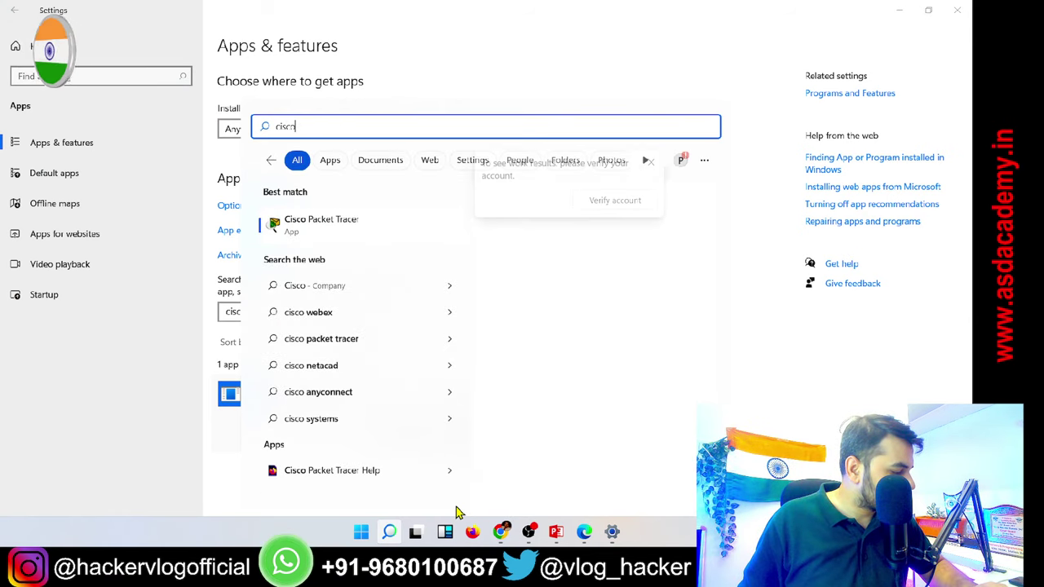
pyautogui.click(395, 242)
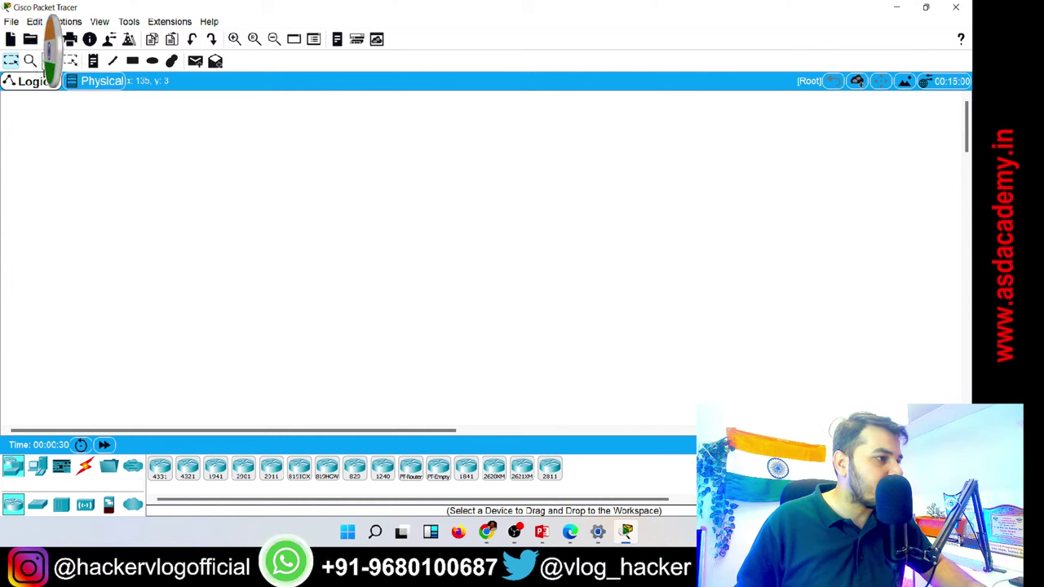
# Place two 2960 switches side by side in the workspace, with the second level with the first.
pyautogui.click(38, 505)
pyautogui.click(164, 471)
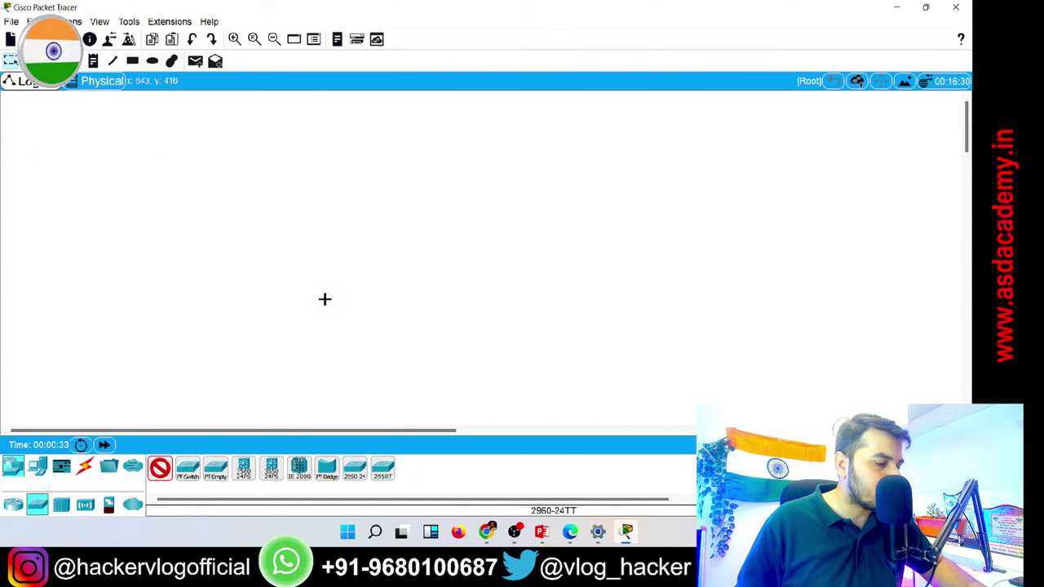
pyautogui.click(295, 237)
pyautogui.click(161, 473)
pyautogui.click(475, 244)
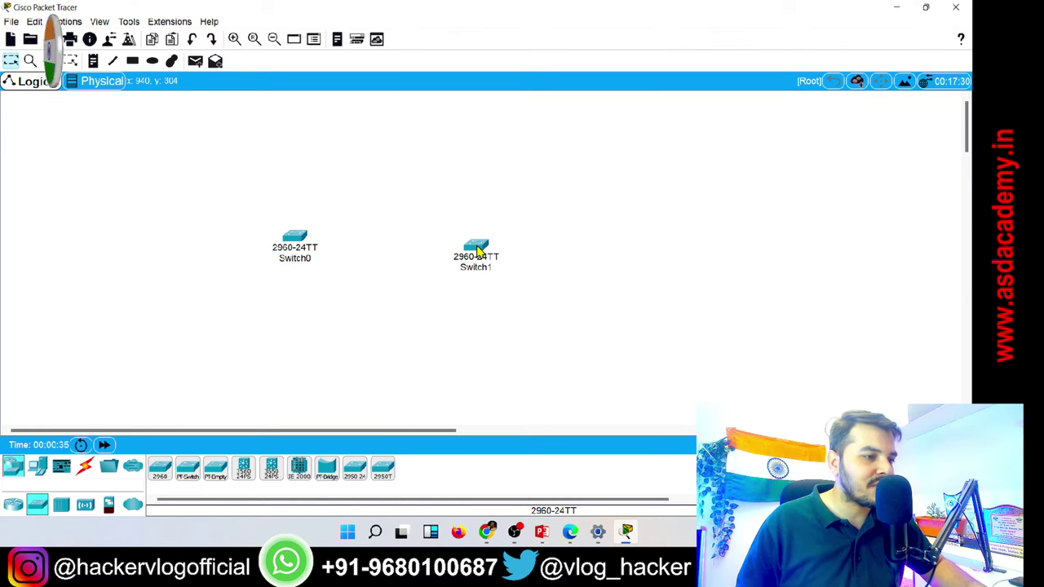
pyautogui.click(234, 40)
pyautogui.click(234, 39)
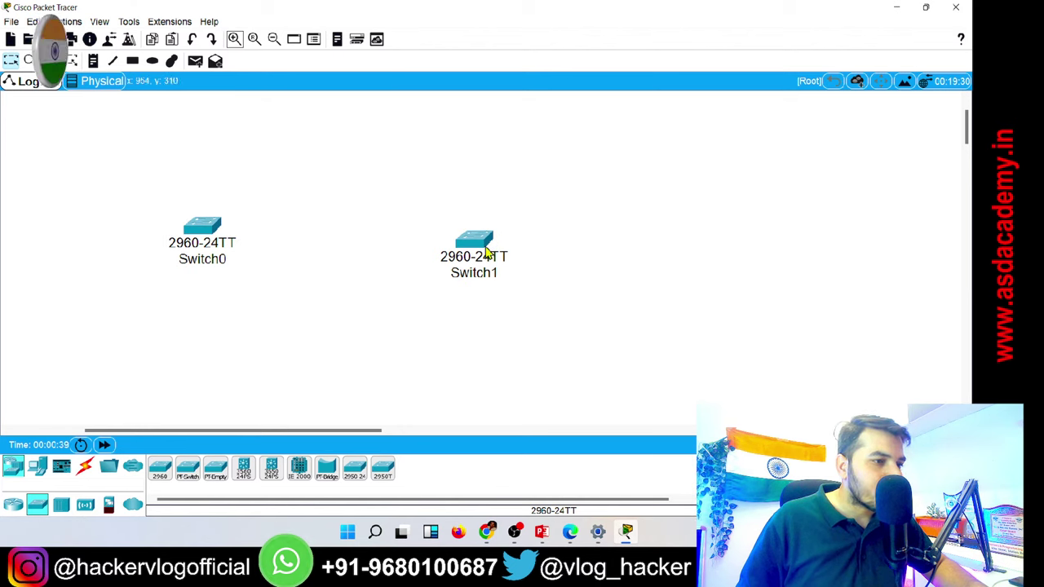
pyautogui.moveTo(485, 247); pyautogui.dragTo(481, 232)
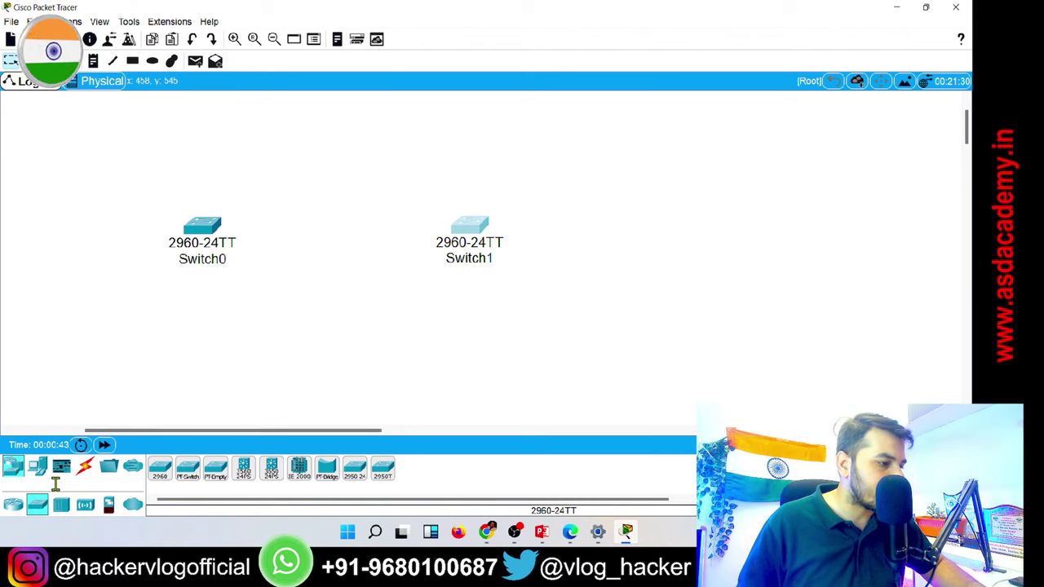
# Add four PCs, two stacked to the left of Switch0 and two stacked to the right of Switch1.
pyautogui.click(46, 465)
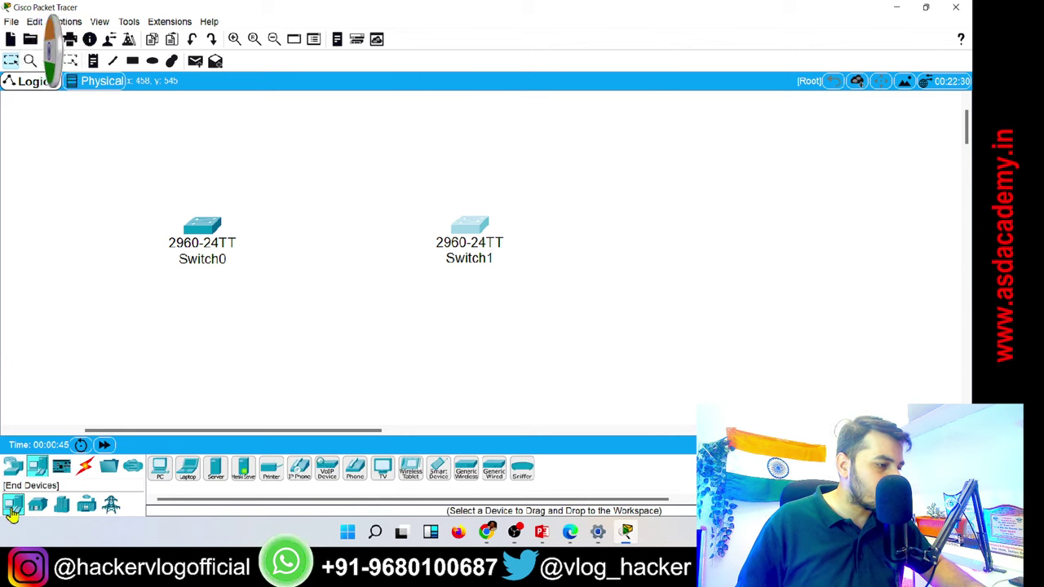
pyautogui.moveTo(173, 477); pyautogui.dragTo(68, 383)
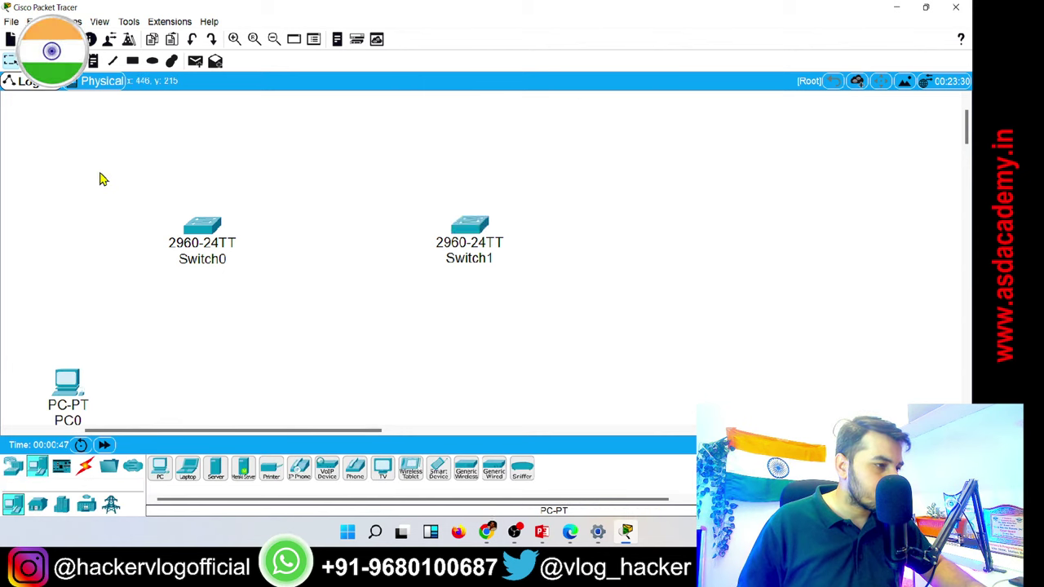
pyautogui.click(161, 480)
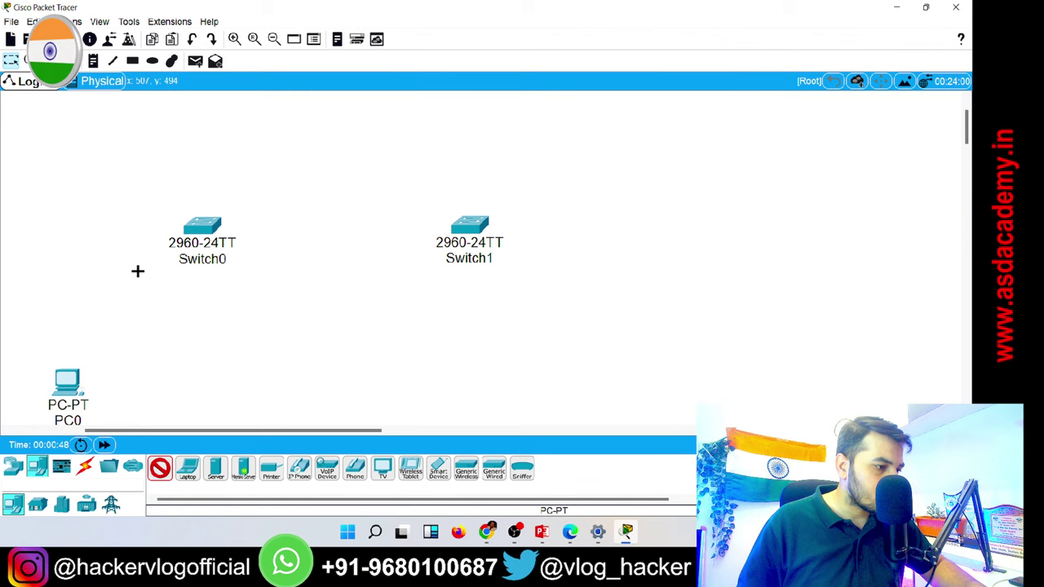
pyautogui.click(72, 121)
pyautogui.moveTo(71, 397); pyautogui.dragTo(77, 358)
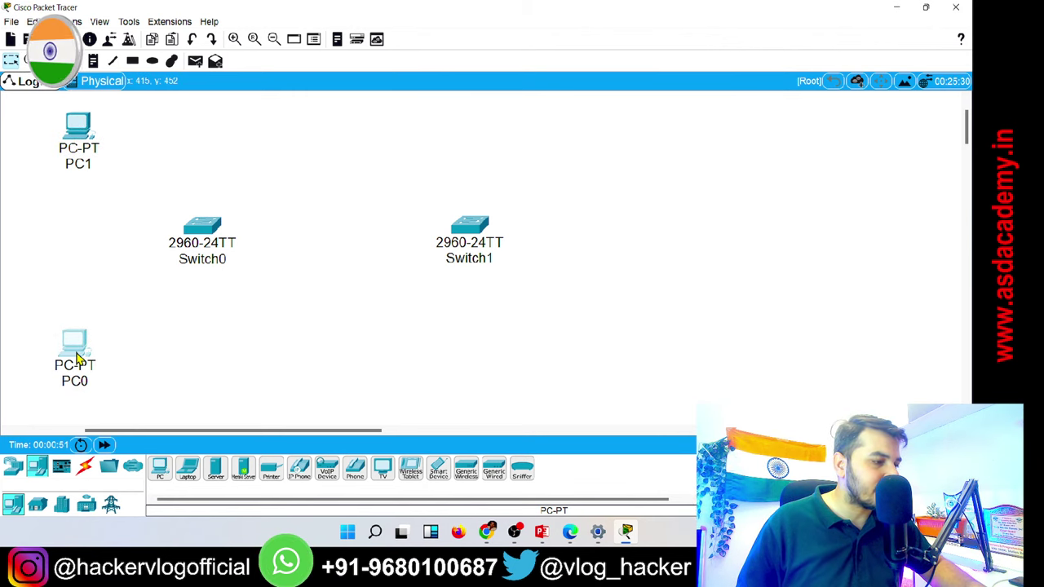
pyautogui.click(161, 469)
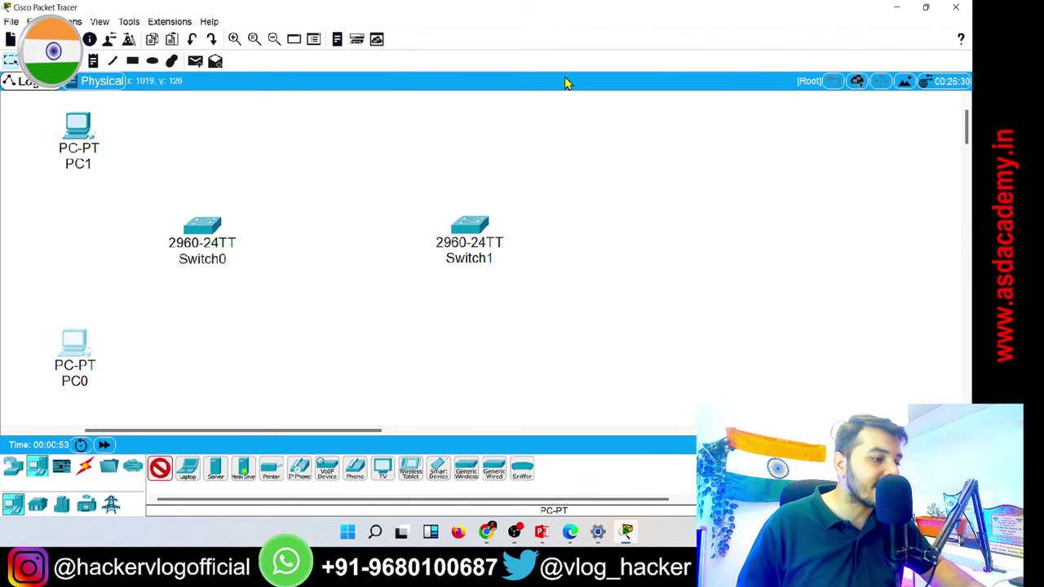
pyautogui.click(608, 133)
pyautogui.click(160, 468)
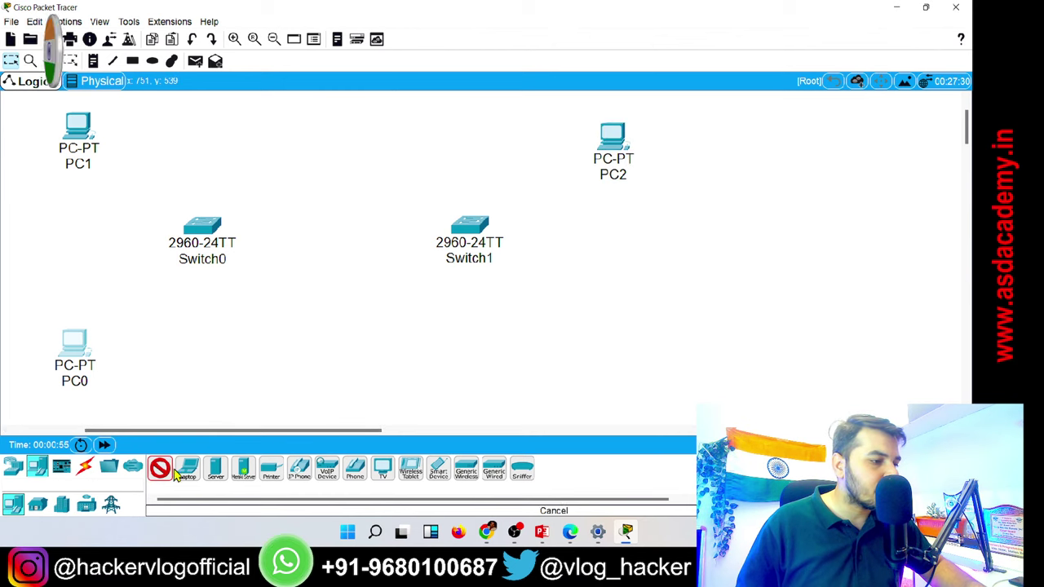
pyautogui.click(618, 358)
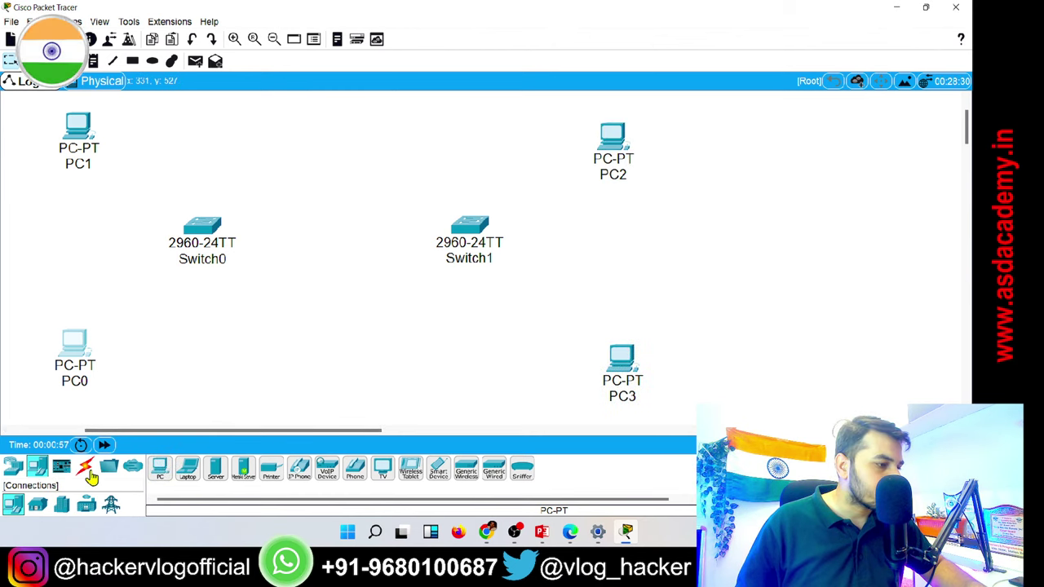
# Connect PC1 and PC0 to Switch0 using automatically chosen connection types.
pyautogui.click(84, 466)
pyautogui.click(159, 468)
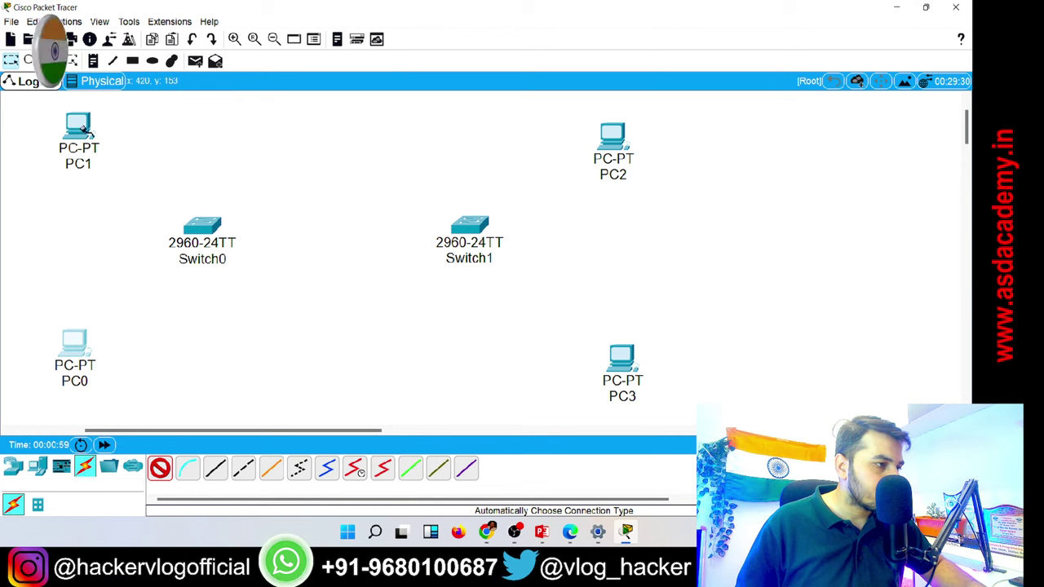
pyautogui.click(81, 129)
pyautogui.click(200, 228)
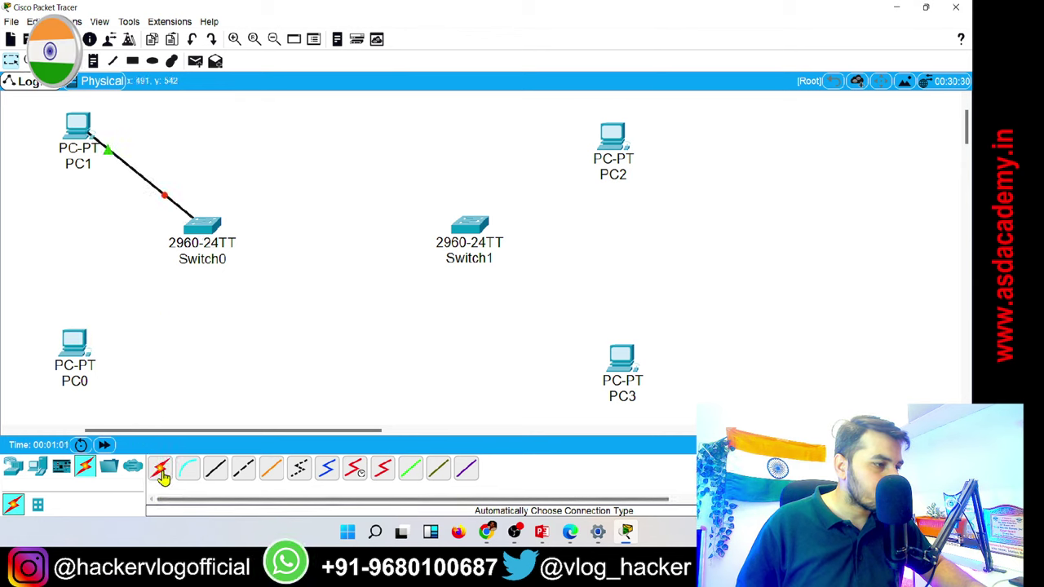
pyautogui.click(160, 469)
pyautogui.click(78, 347)
pyautogui.click(204, 230)
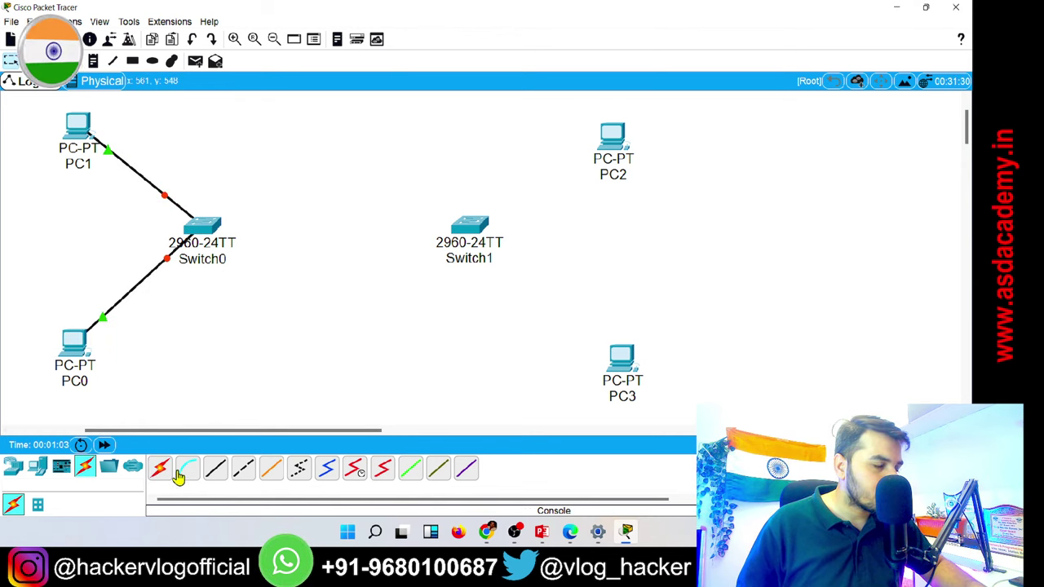
# Connect Switch1 to PC2 and PC3 using automatically chosen connection types.
pyautogui.click(159, 468)
pyautogui.click(481, 222)
pyautogui.click(613, 137)
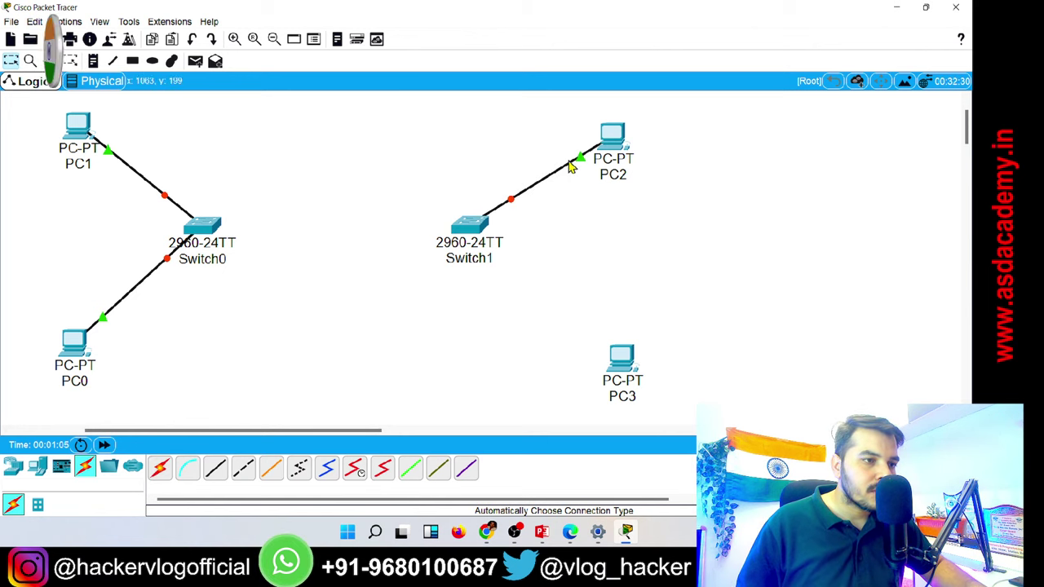
pyautogui.click(160, 470)
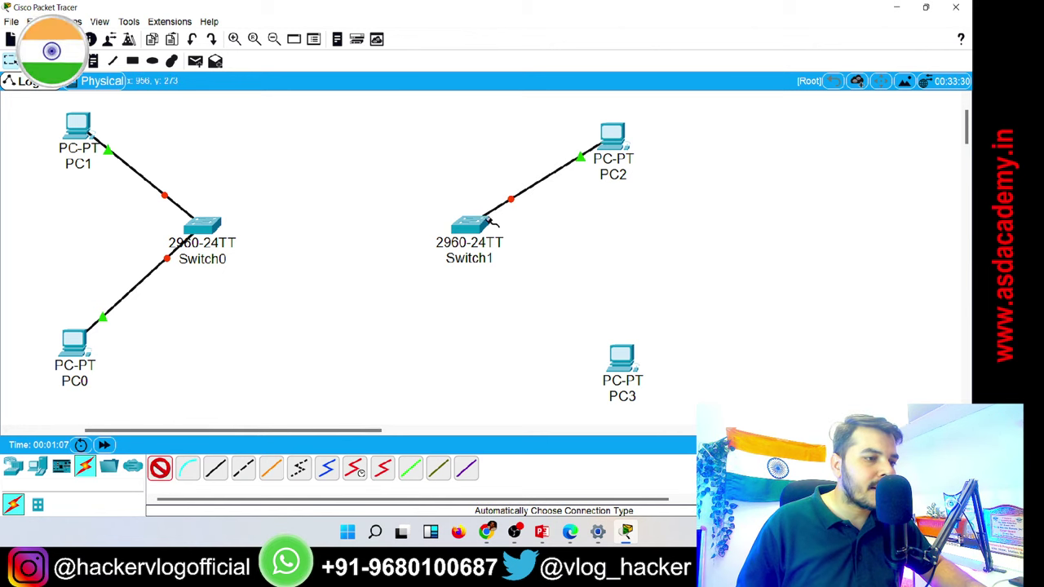
pyautogui.click(486, 227)
pyautogui.click(622, 355)
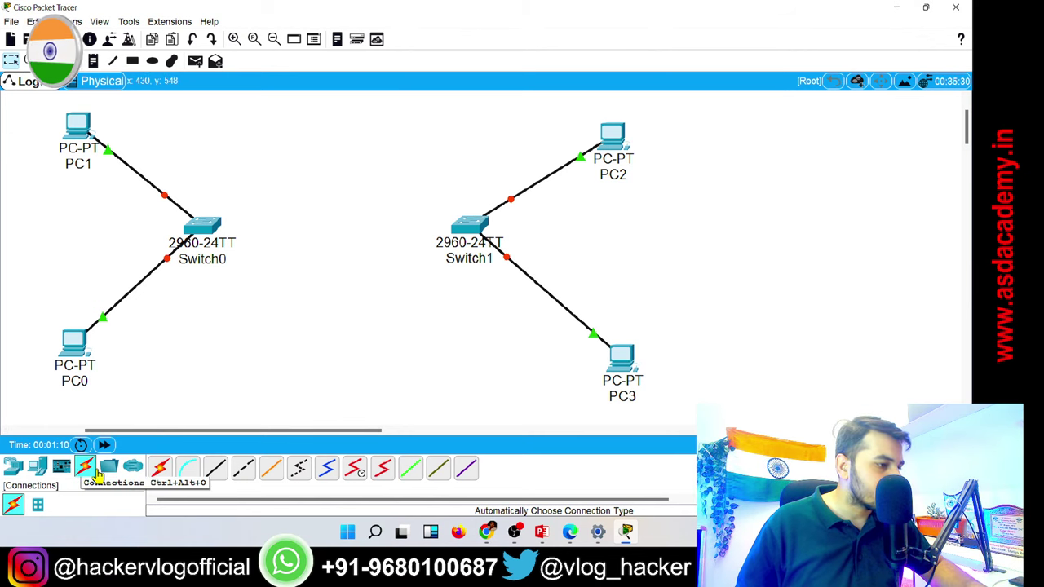
# Link Switch0 to Switch1 with an automatically chosen connection type.
pyautogui.click(160, 468)
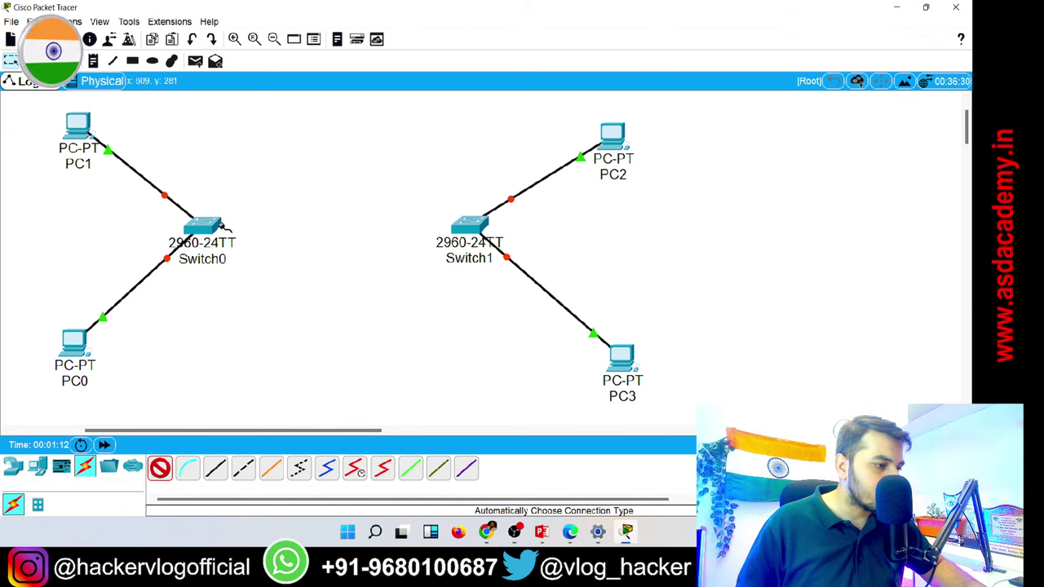
pyautogui.click(222, 226)
pyautogui.click(468, 230)
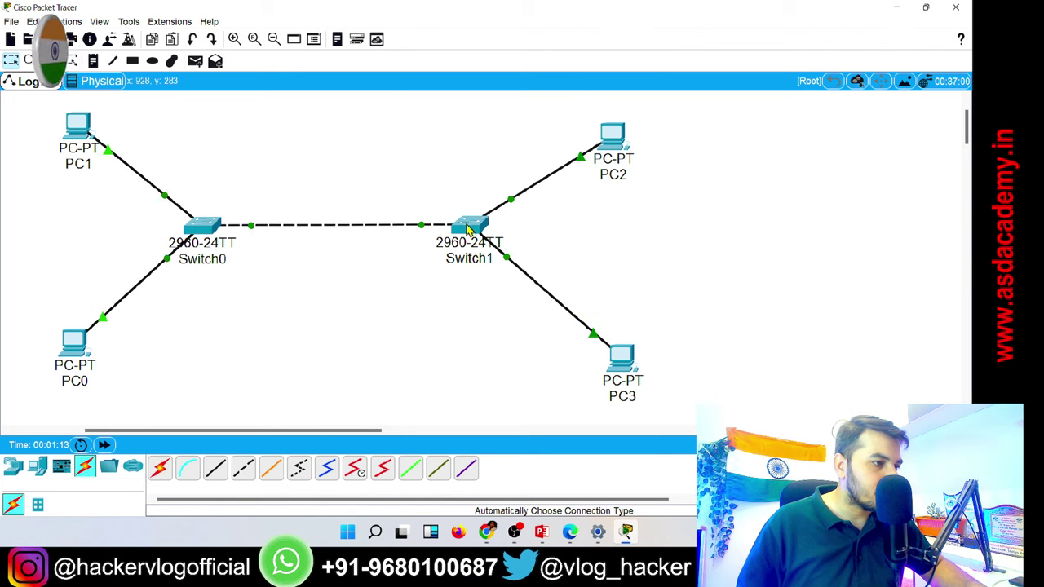
# Rename PC1 as 192.168.1.101 and PC0 as 192.168.1.102.
pyautogui.click(77, 163)
pyautogui.write('192.168.1.10')
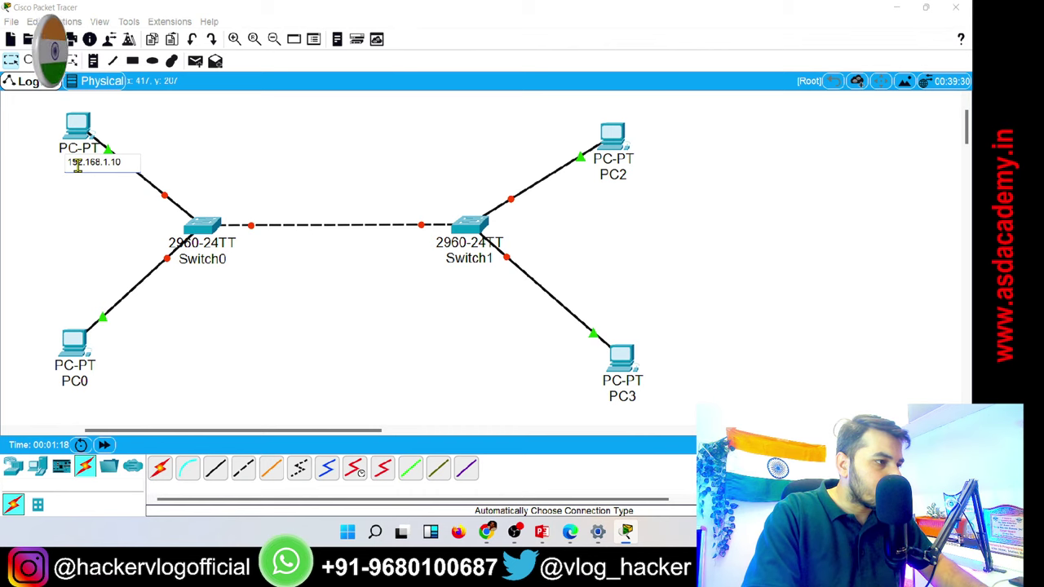
pyautogui.write('1')
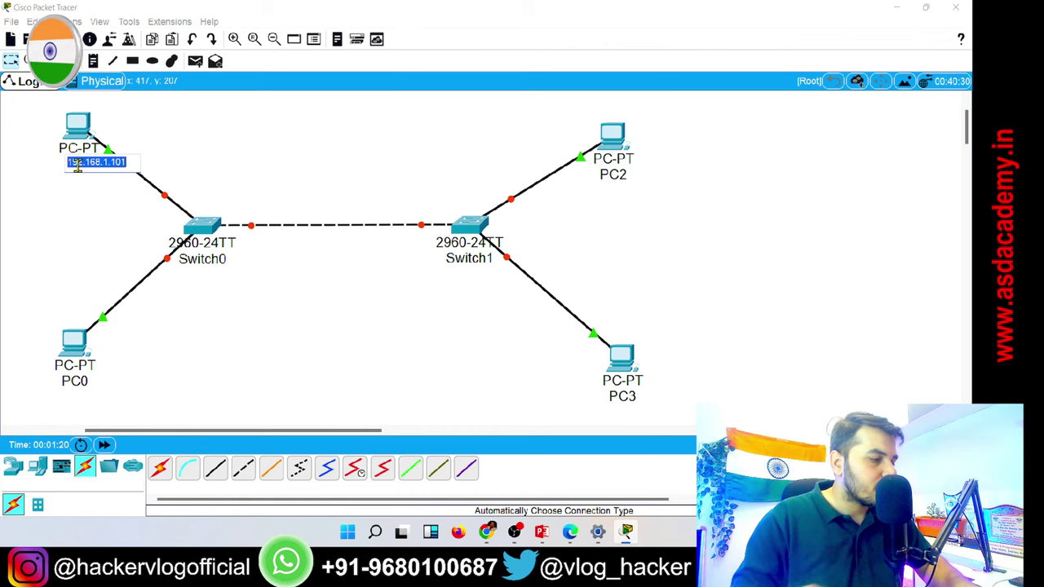
pyautogui.click(73, 377)
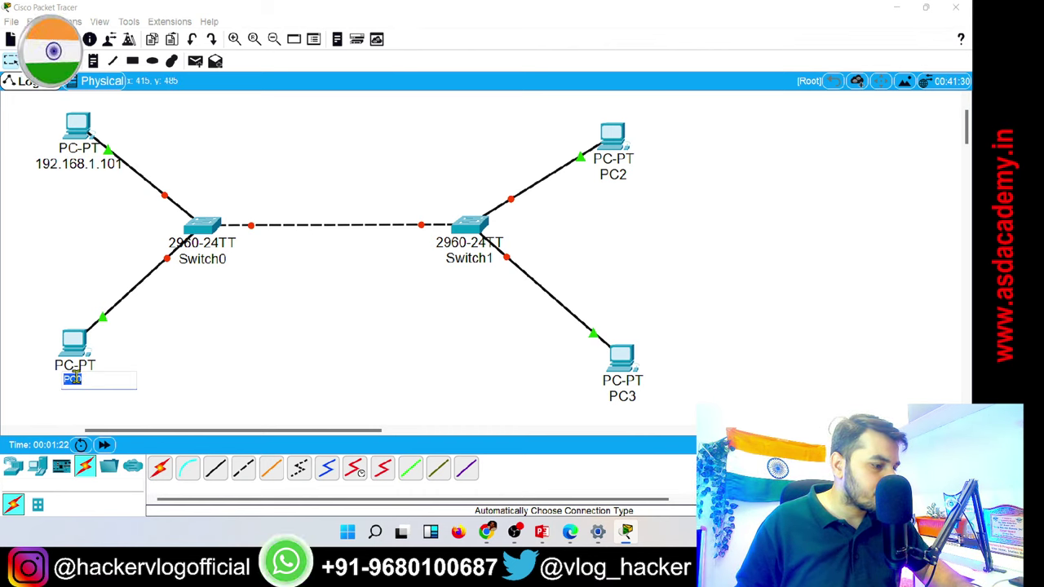
pyautogui.write('192.168.1.101')
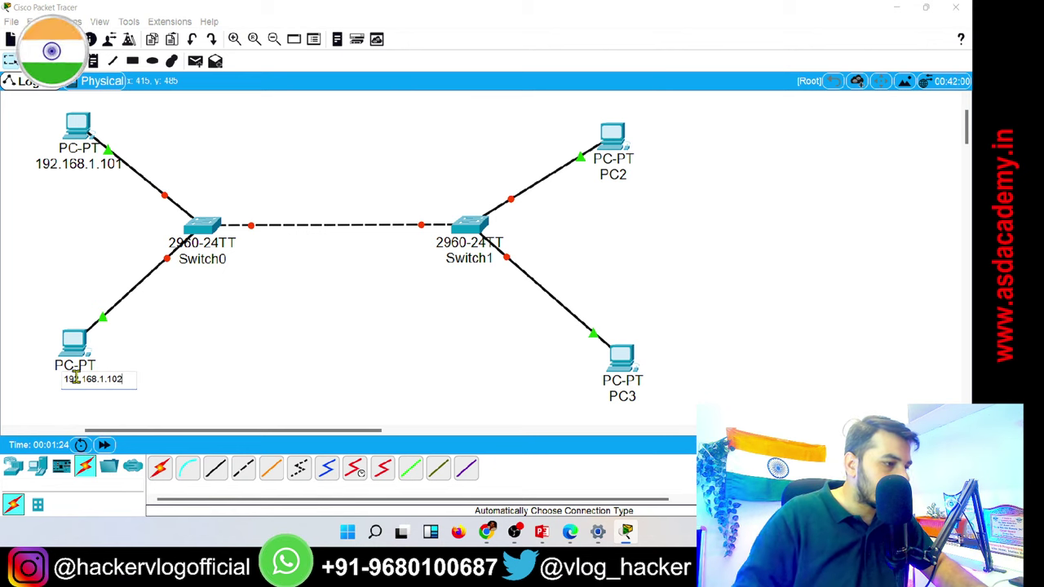
pyautogui.click(264, 346)
# Rename PC2 as 192.168.1.103 and PC3 as 192.168.1.104.
pyautogui.click(608, 176)
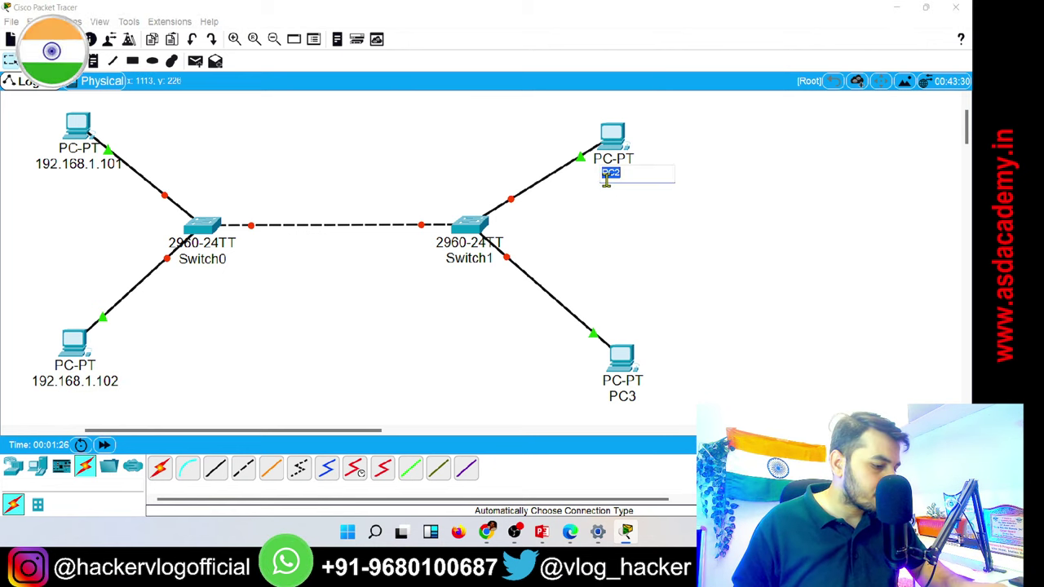
pyautogui.write('192.168.1.101')
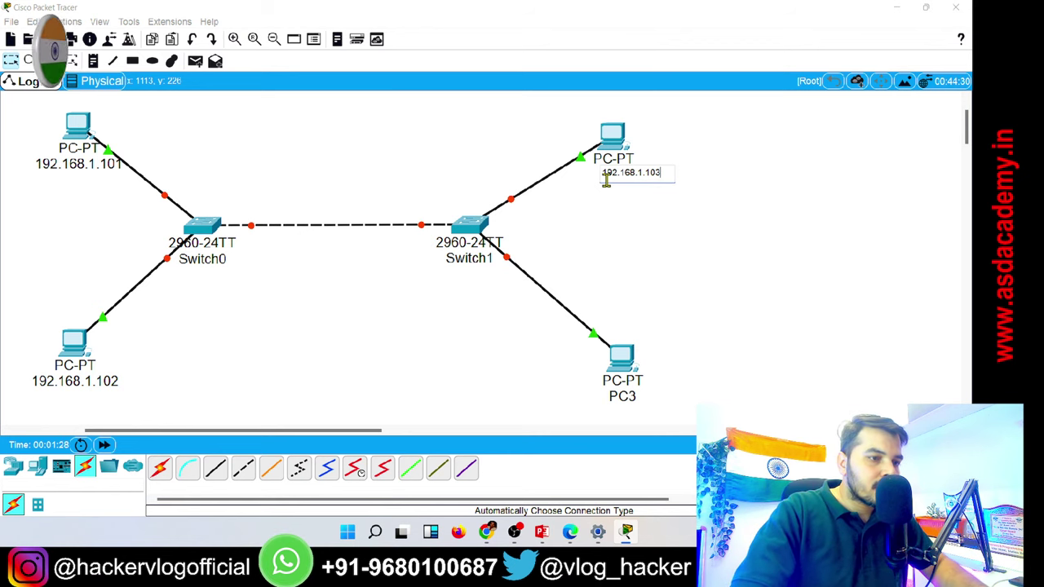
pyautogui.click(538, 351)
pyautogui.click(621, 396)
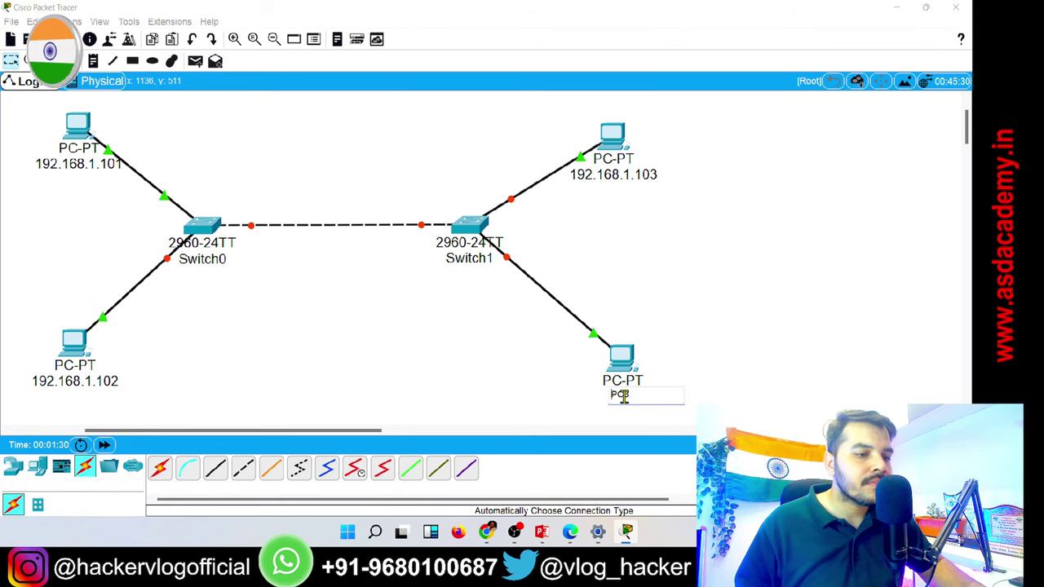
pyautogui.write('192.168.1.101')
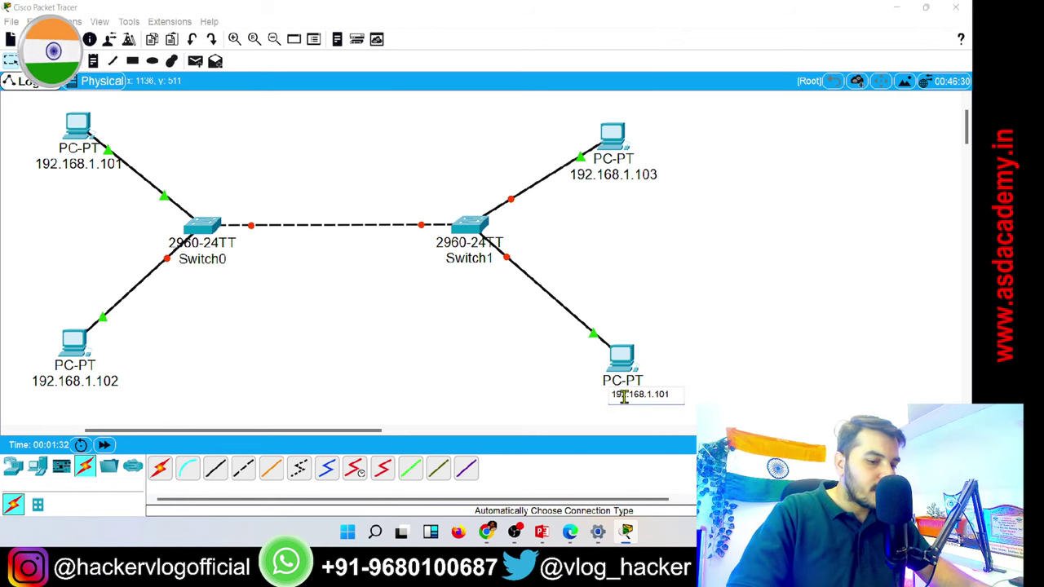
pyautogui.click(371, 344)
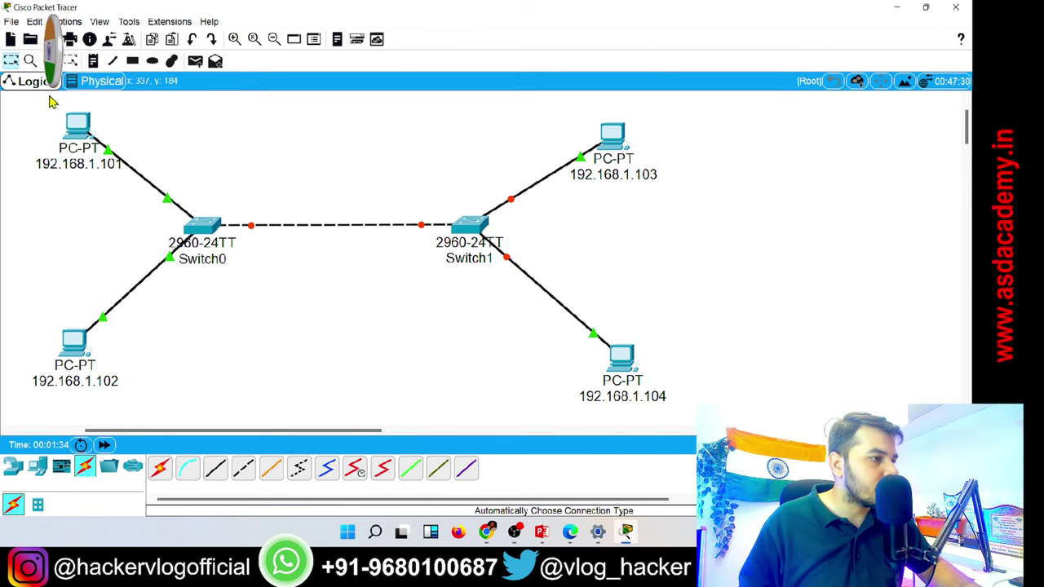
# Assign the PC labelled 192.168.1.101 the static IP address 192.168.1.101 with subnet mask 255.255.255.0, then close its window.
pyautogui.click(80, 134)
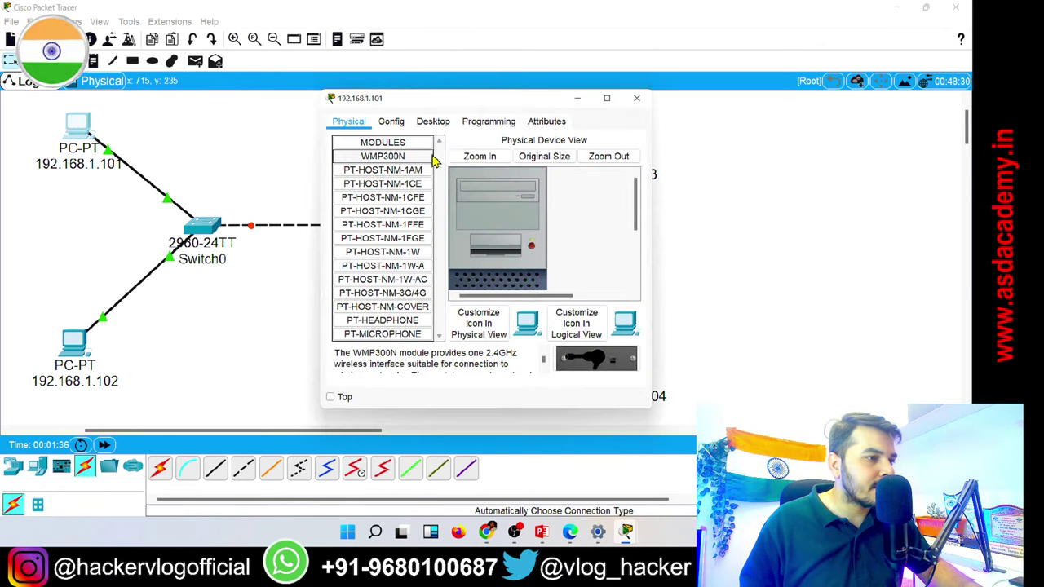
pyautogui.click(433, 121)
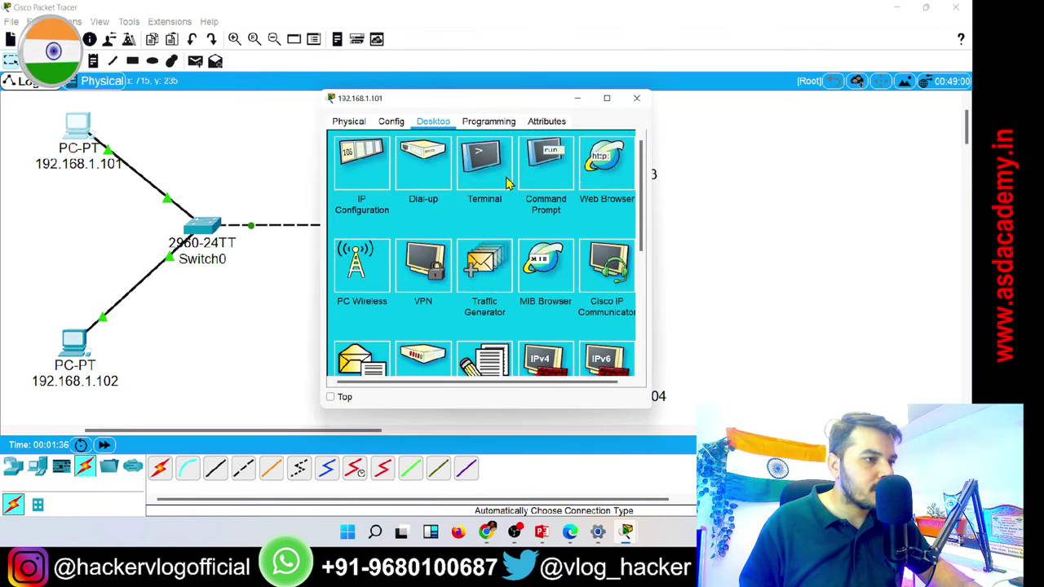
pyautogui.click(365, 181)
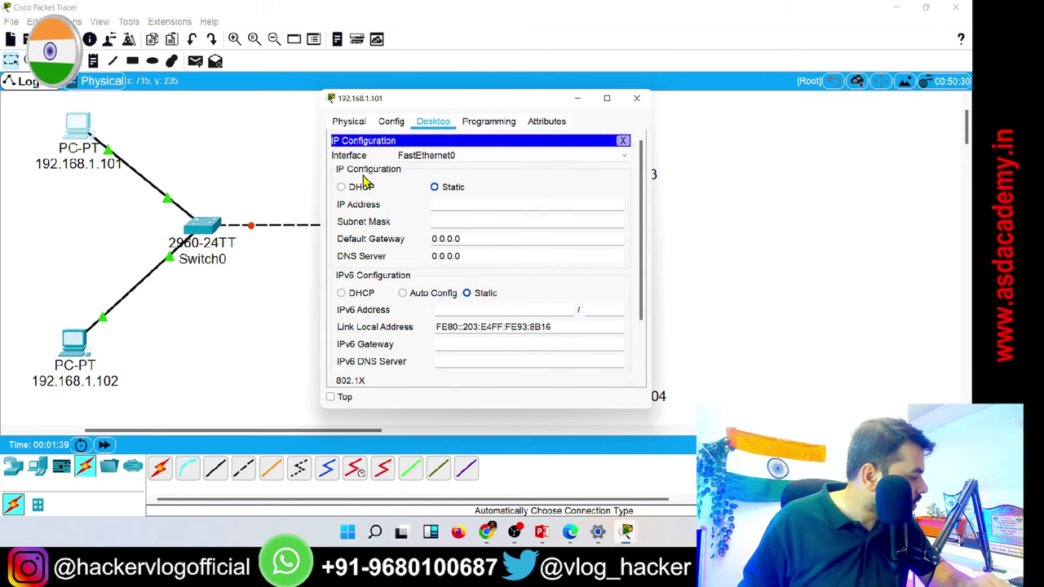
pyautogui.click(473, 204)
pyautogui.write('192.168.1.101')
pyautogui.click(571, 227)
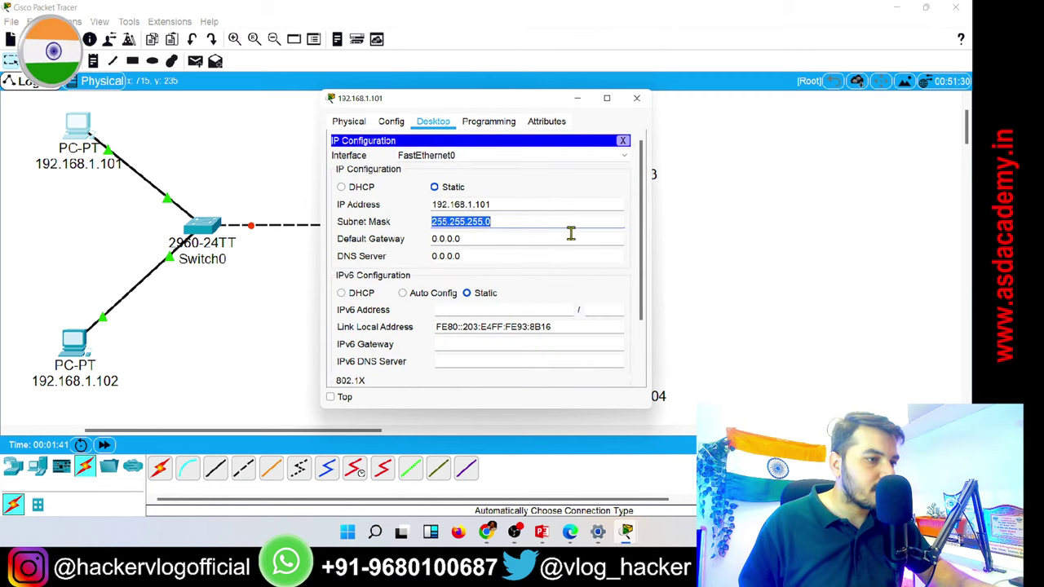
pyautogui.press('Tab')
pyautogui.click(636, 98)
# Give the PC labelled 192.168.1.102 the static IP address 192.168.1.102 and subnet mask 255.255.255.0, and close its window.
pyautogui.click(73, 338)
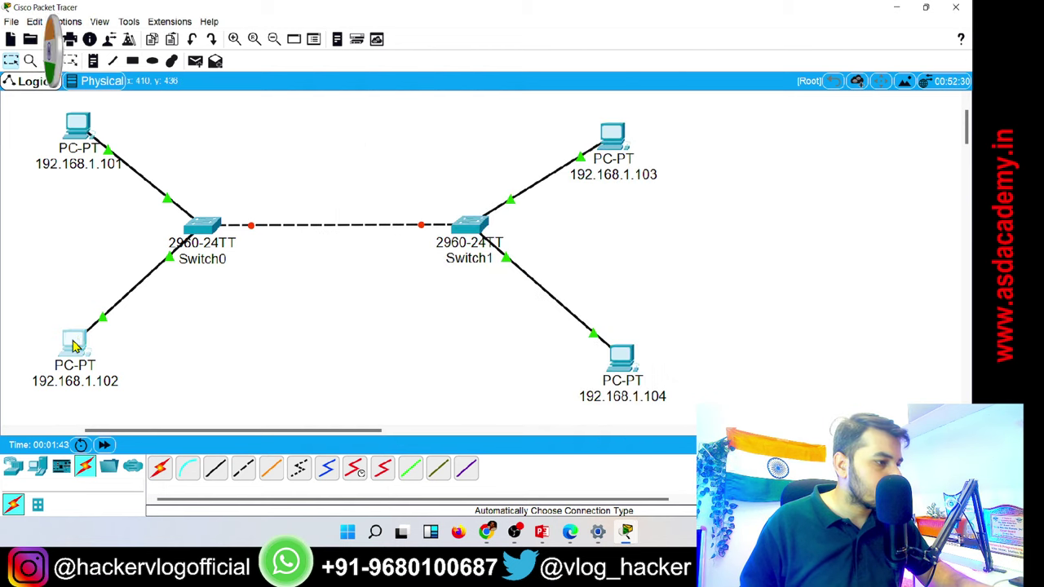
pyautogui.click(433, 122)
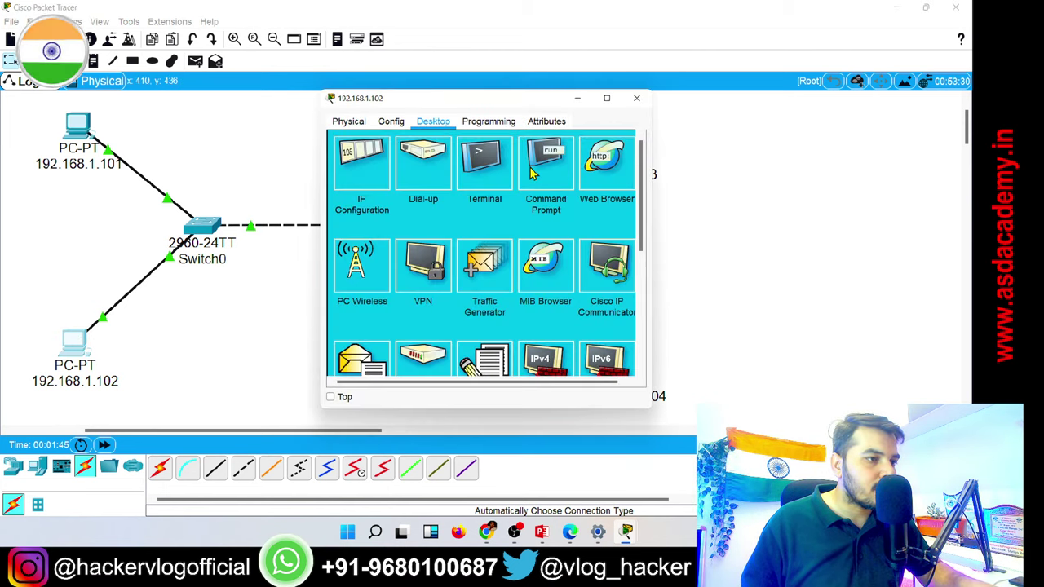
pyautogui.click(363, 173)
pyautogui.click(466, 203)
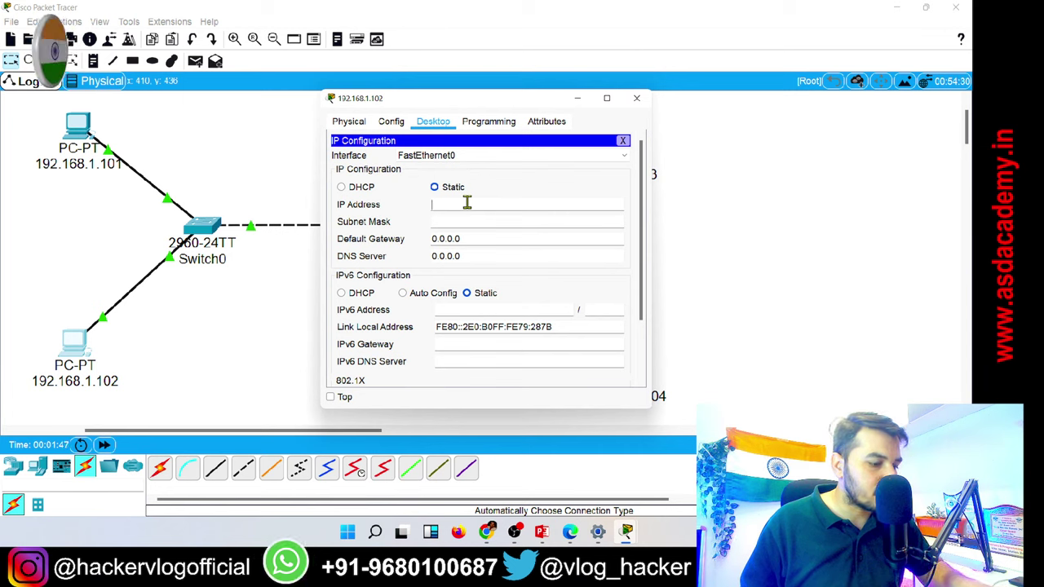
pyautogui.write('192.168.1.101')
pyautogui.write('2')
pyautogui.press('Tab')
pyautogui.press('Tab')
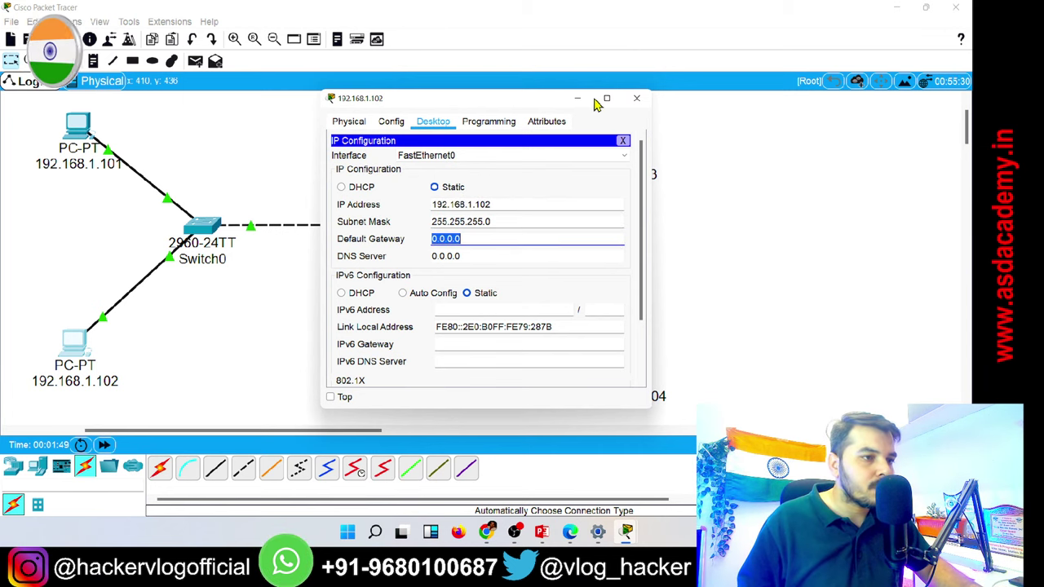
pyautogui.click(636, 98)
# Configure the PC labelled 192.168.1.103 with static IP address 192.168.1.103 and subnet mask 255.255.255.0, and close its window.
pyautogui.click(613, 145)
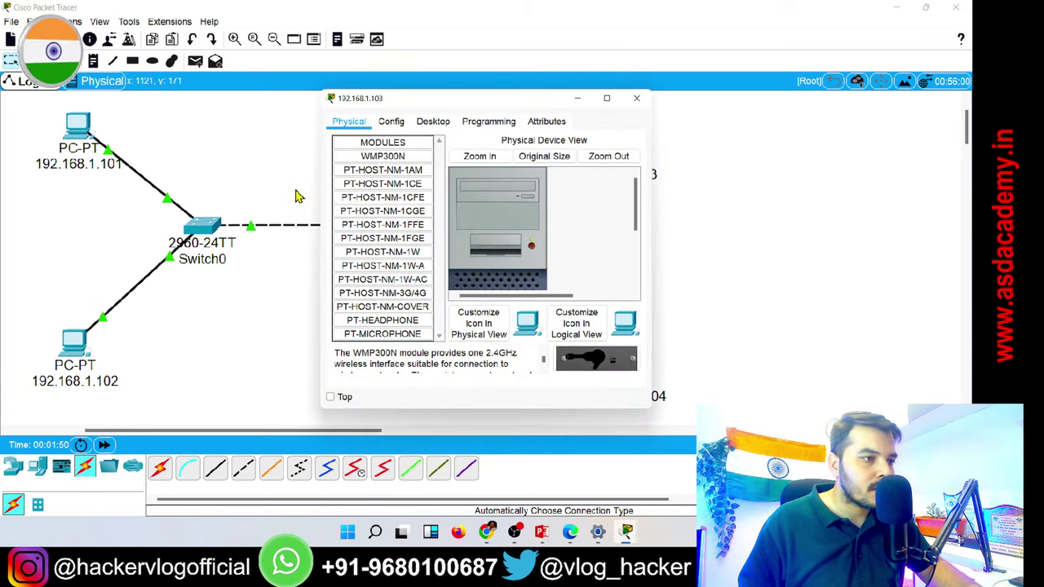
pyautogui.click(433, 121)
pyautogui.click(380, 171)
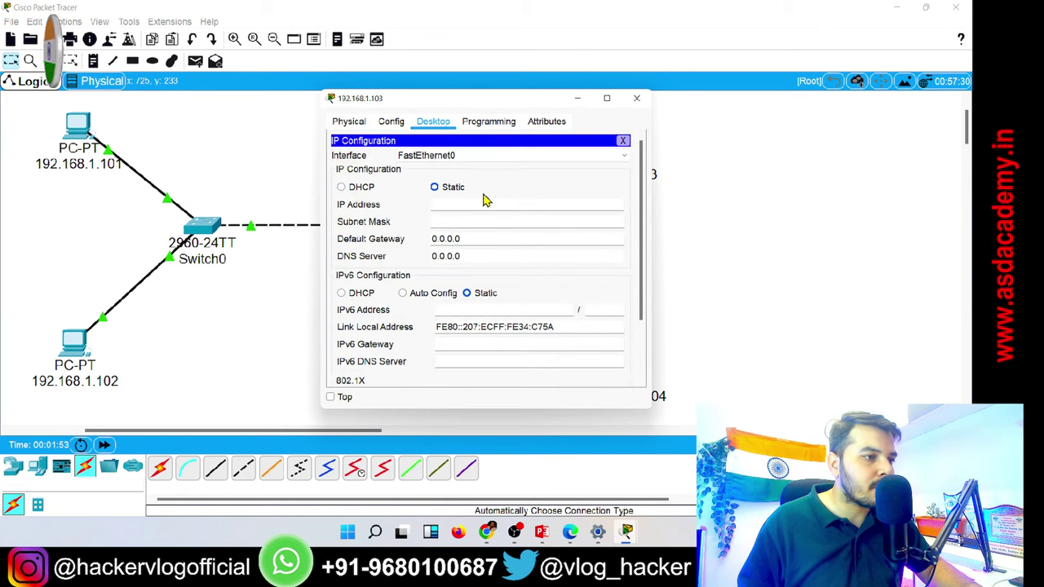
pyautogui.click(486, 204)
pyautogui.write('192.168.1.10')
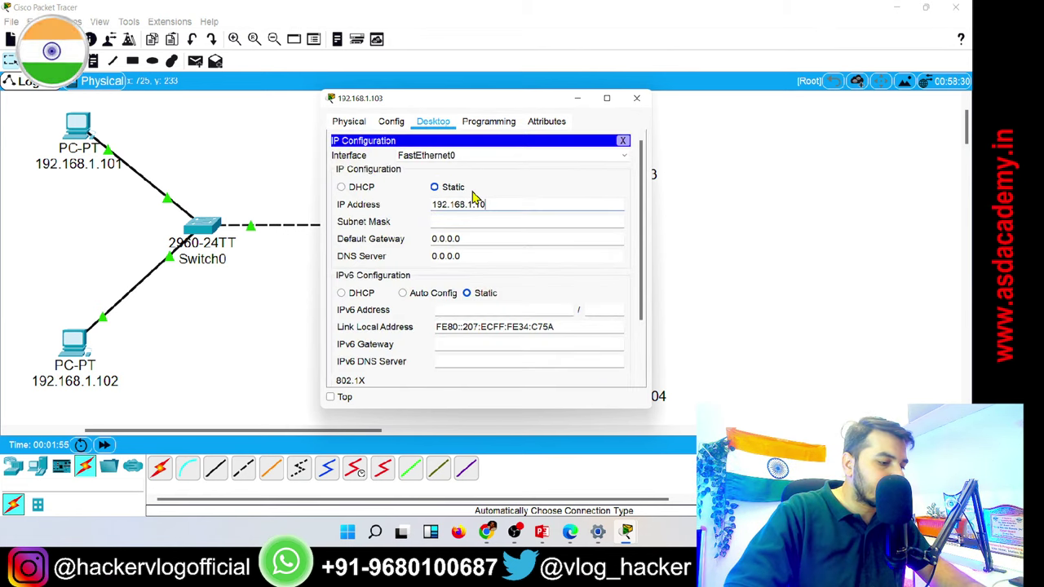
pyautogui.press('Tab')
pyautogui.press('Tab')
pyautogui.press('Tab')
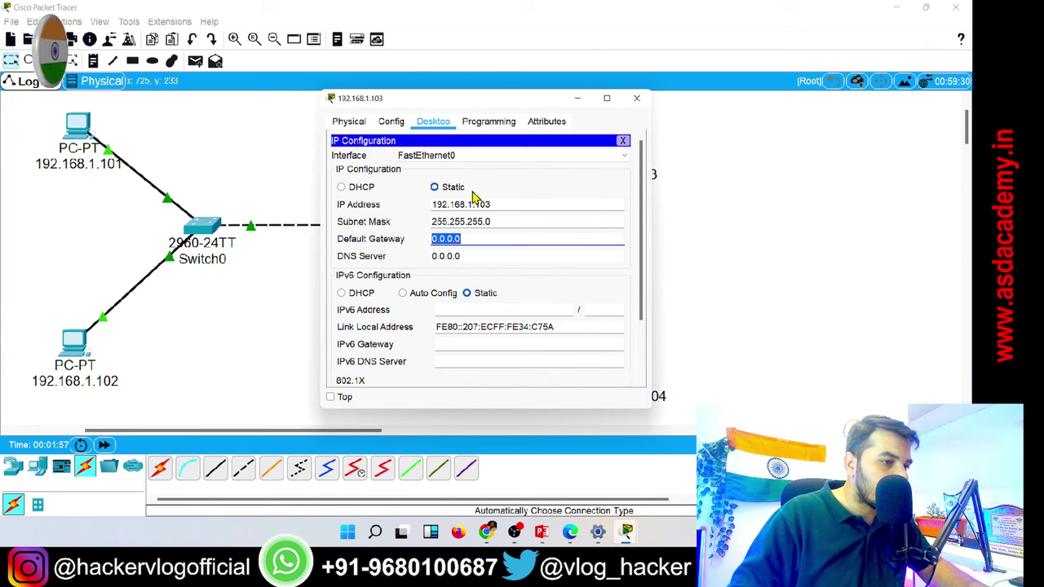
pyautogui.click(636, 98)
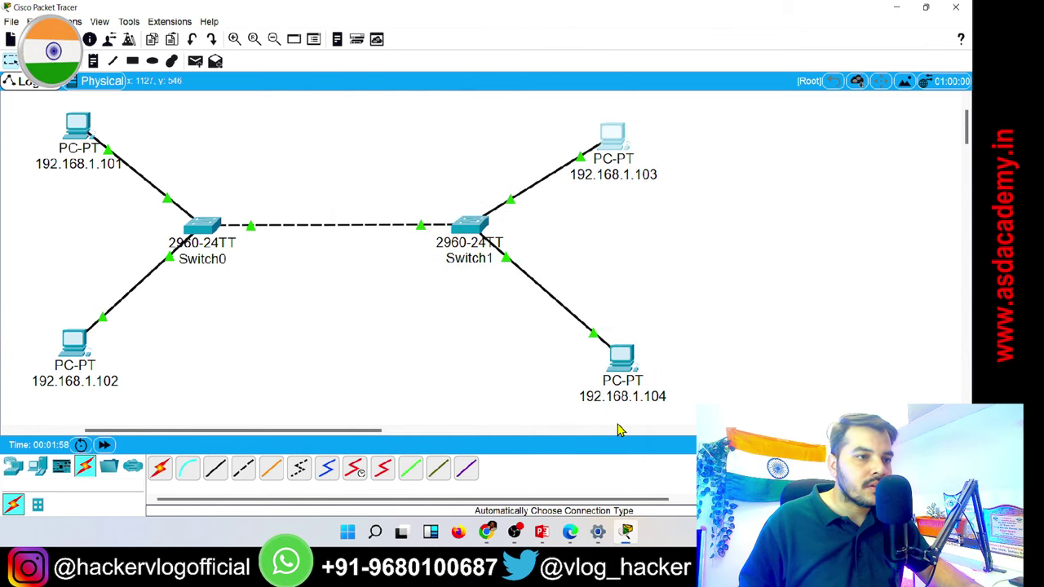
# Open the IP configuration of the PC labelled 192.168.1.104.
pyautogui.click(621, 355)
pyautogui.click(433, 122)
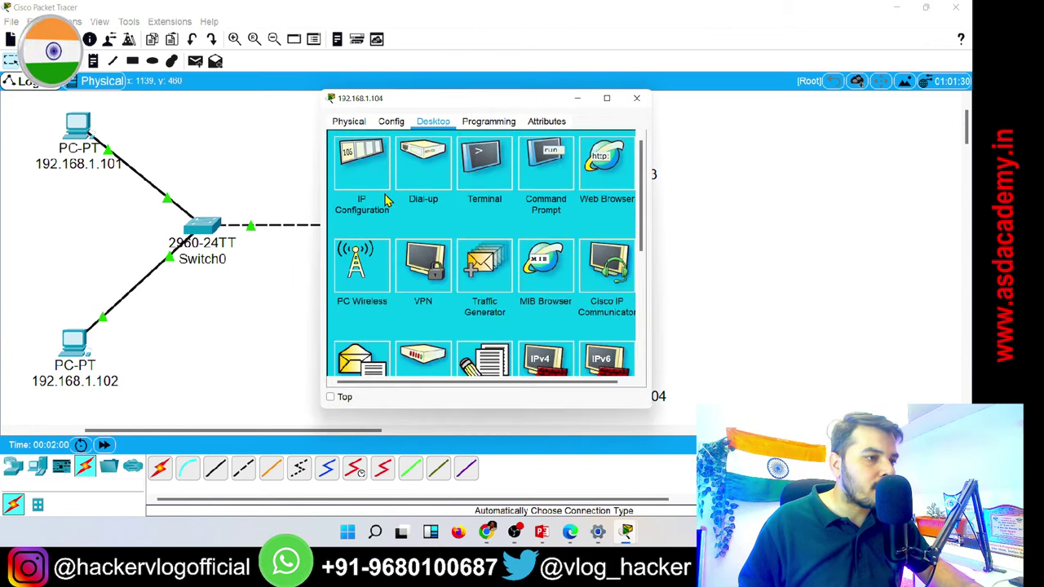
pyautogui.click(379, 178)
# Try to assign the static IP address 192.168.1.101 to the PC labelled 192.168.1.104.
pyautogui.click(453, 204)
pyautogui.write('192.168.1.101')
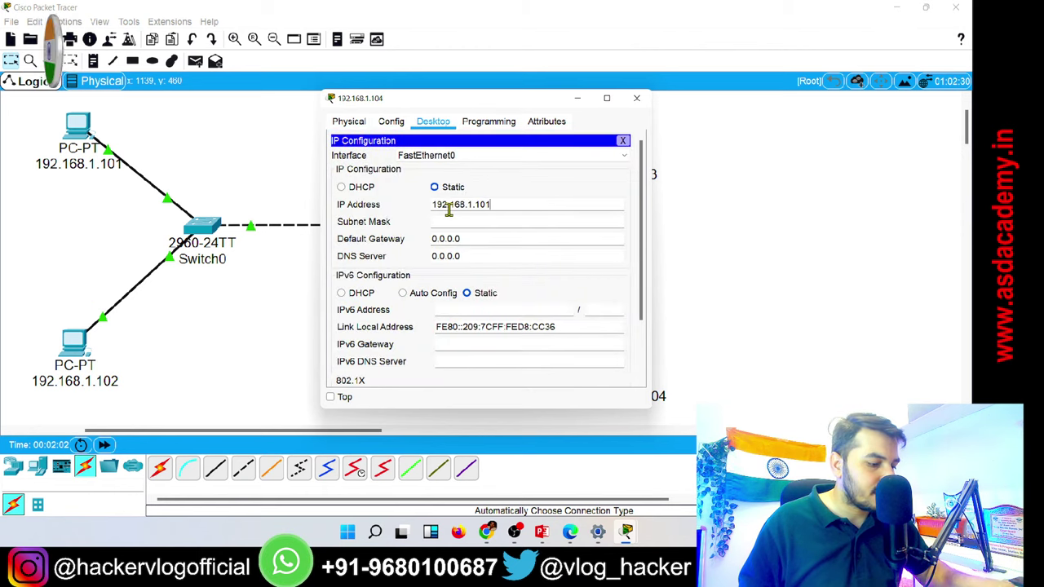
pyautogui.write('1')
pyautogui.press('Tab')
pyautogui.press('Tab')
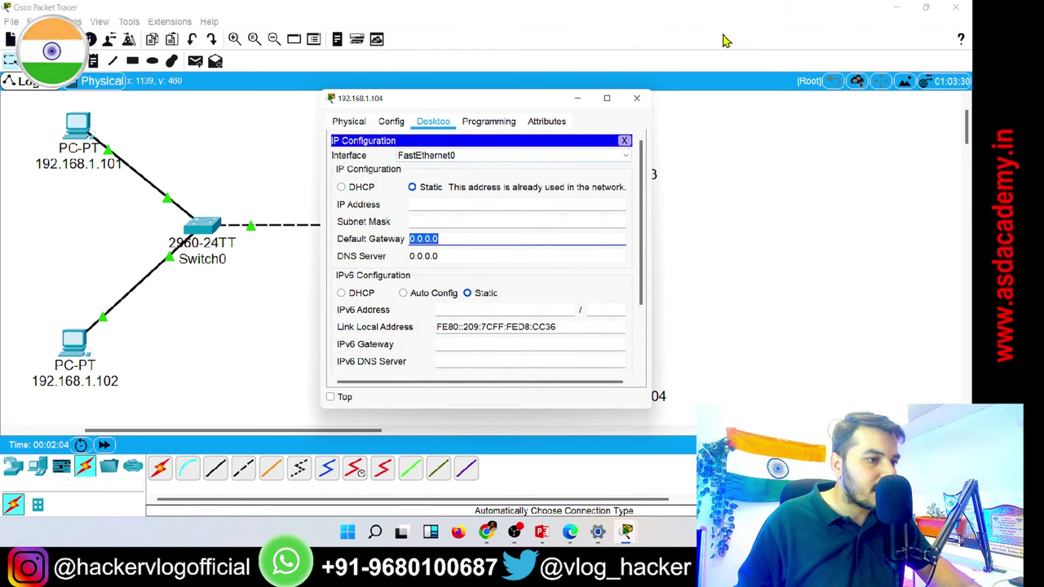
pyautogui.click(596, 204)
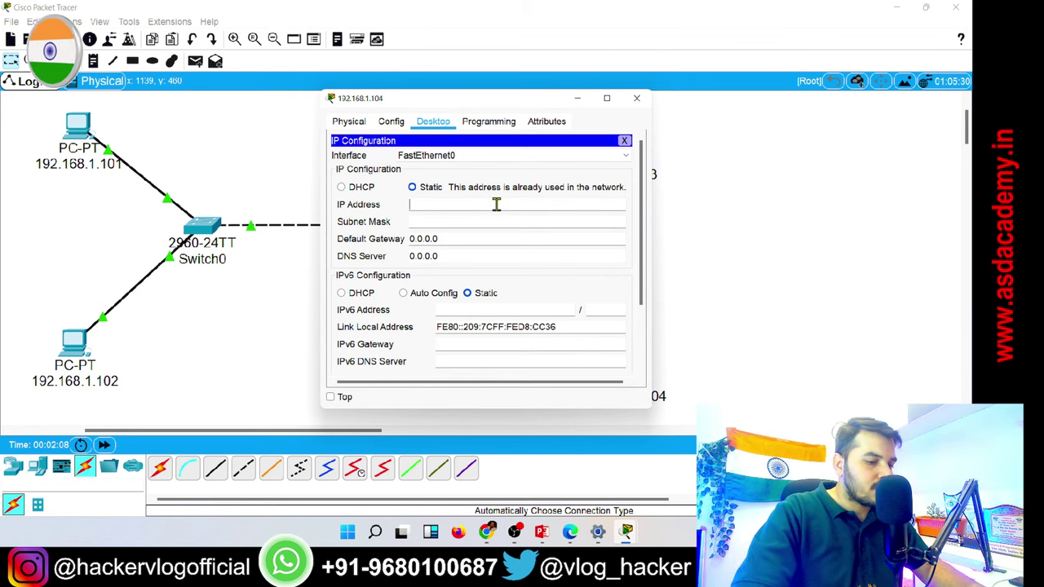
pyautogui.write('192.168.1.101')
pyautogui.press('BackSpace')
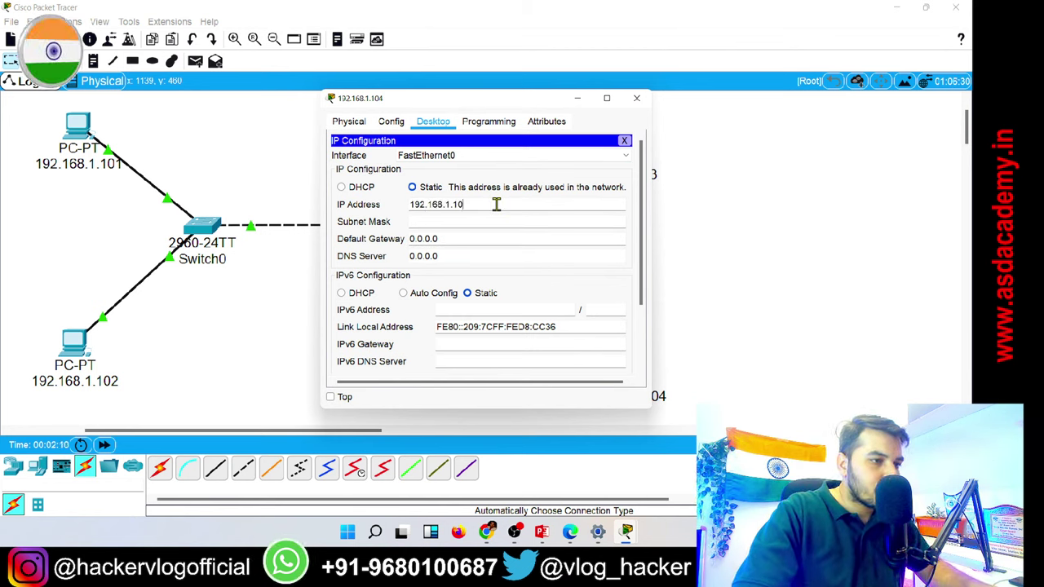
pyautogui.write('1')
pyautogui.press('Tab')
pyautogui.press('Tab')
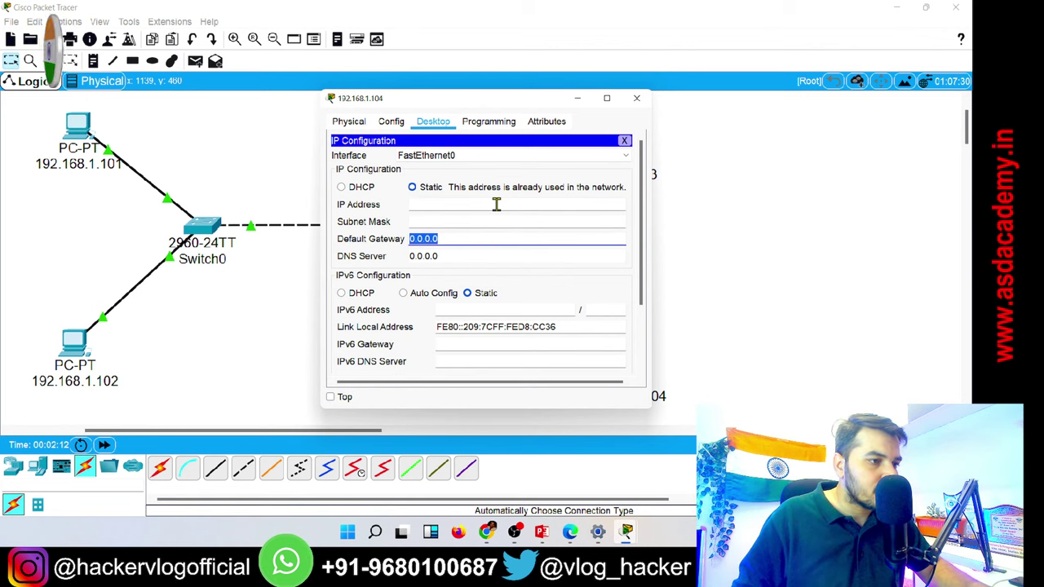
# Set this PC's static IP address to 192.168.1.104 with subnet mask 255.255.255.0, and close its window.
pyautogui.click(415, 203)
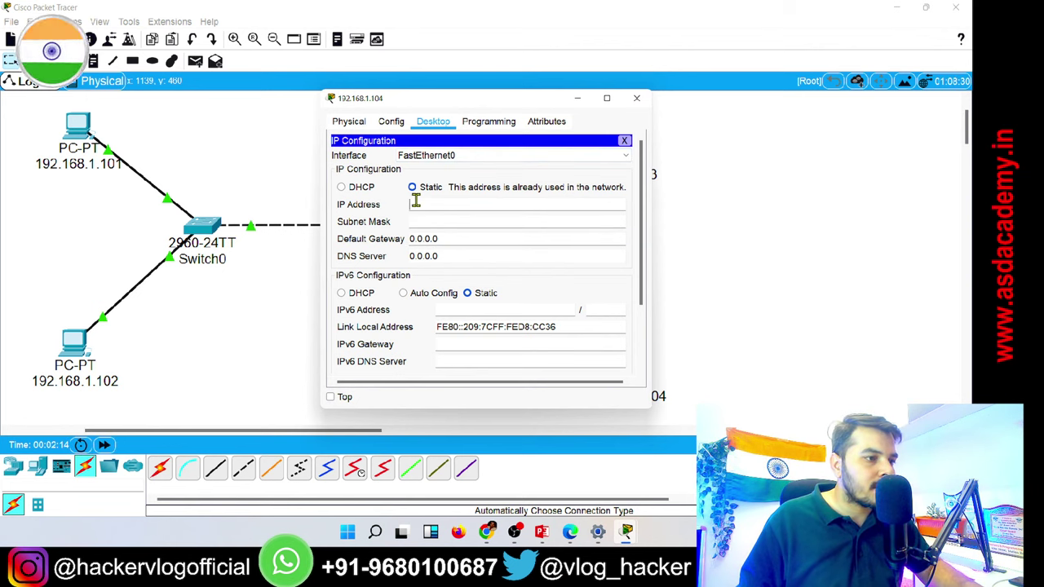
pyautogui.write('192.168.1.101')
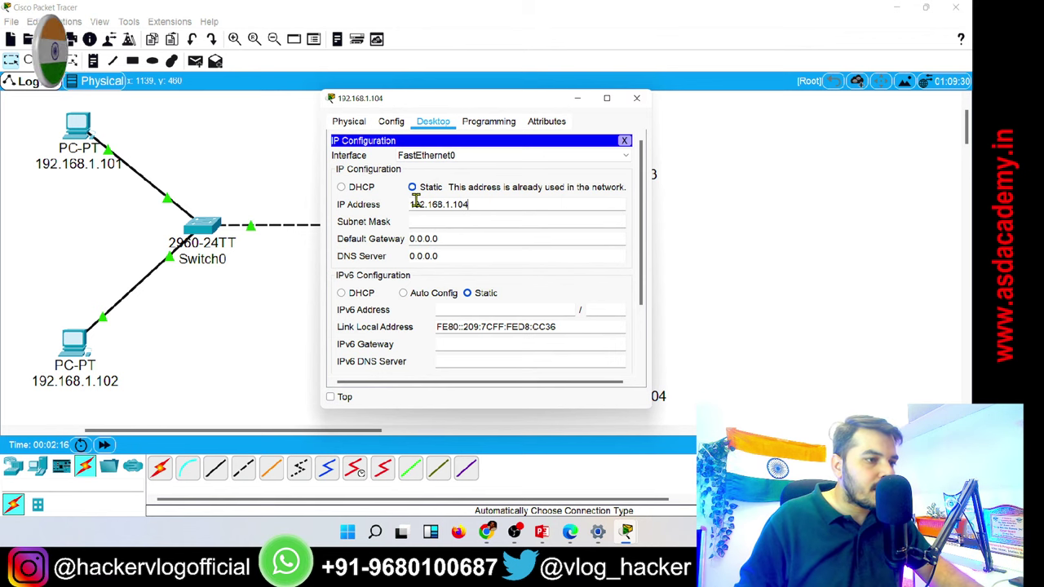
pyautogui.press('Tab')
pyautogui.press('Tab')
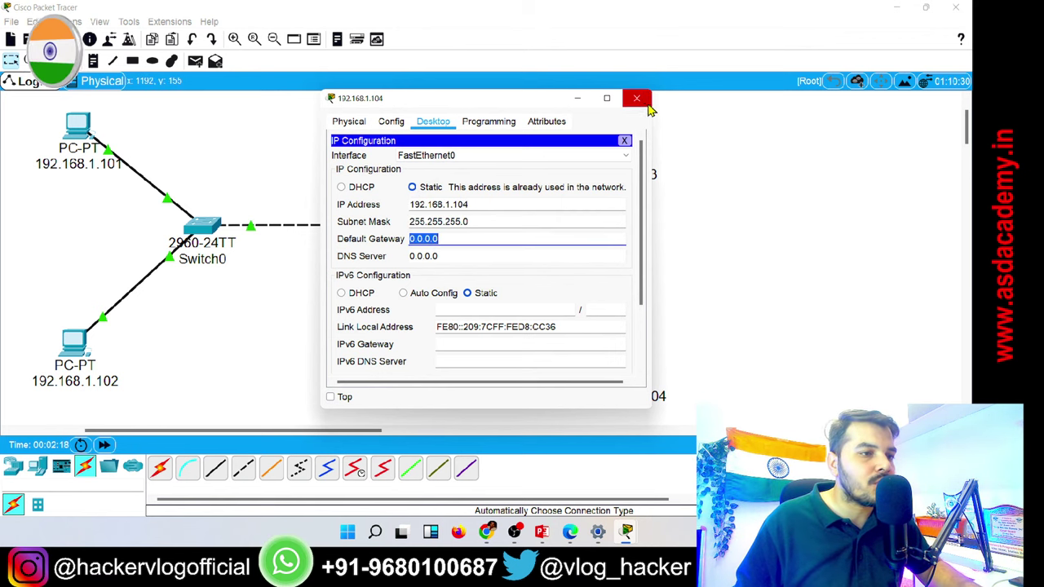
pyautogui.click(625, 141)
pyautogui.click(636, 98)
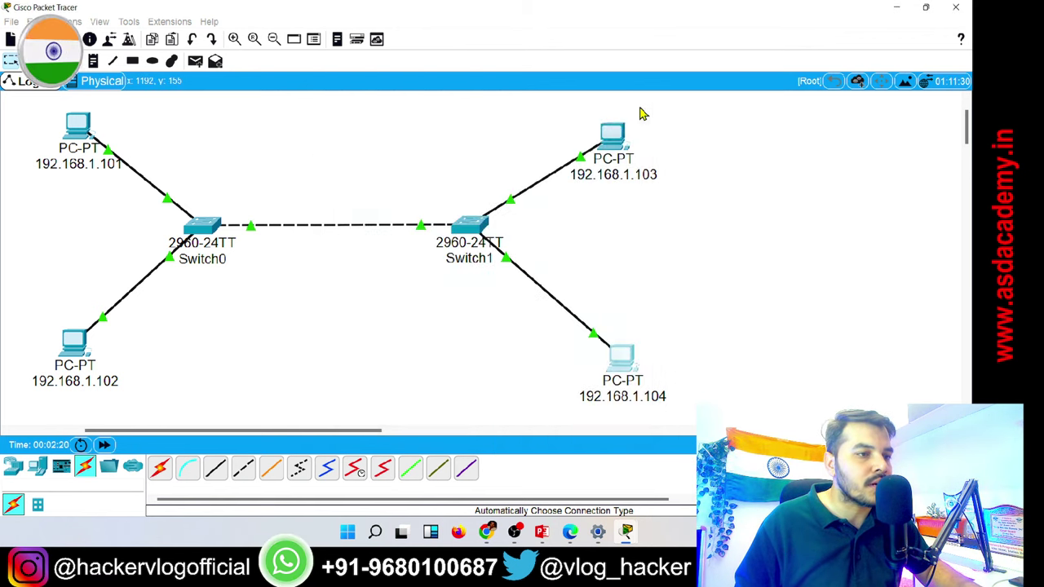
# Open Switch0's command line interface in a maximized window and bring up the Switch> prompt.
pyautogui.click(210, 230)
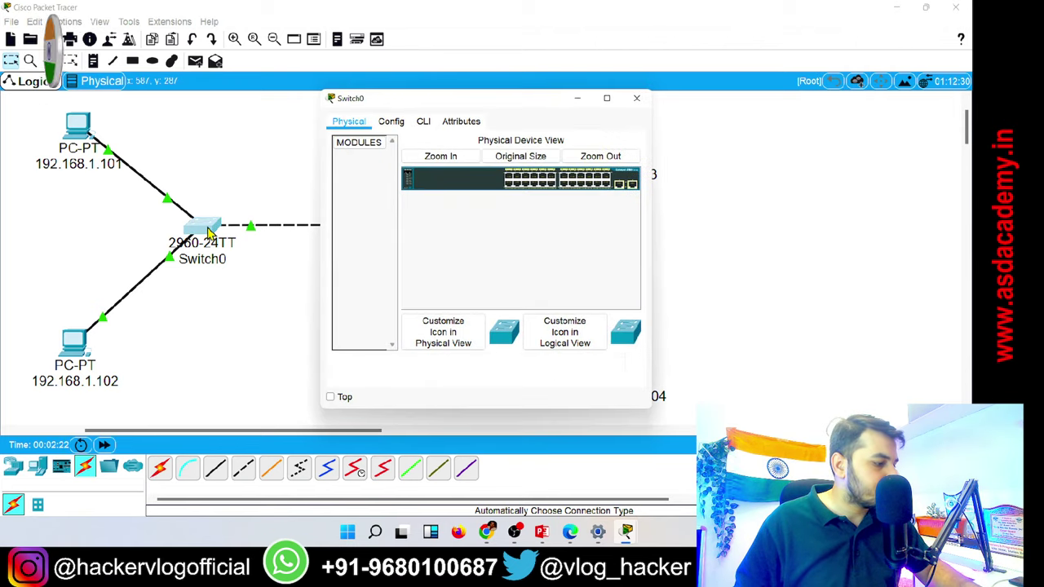
pyautogui.click(423, 121)
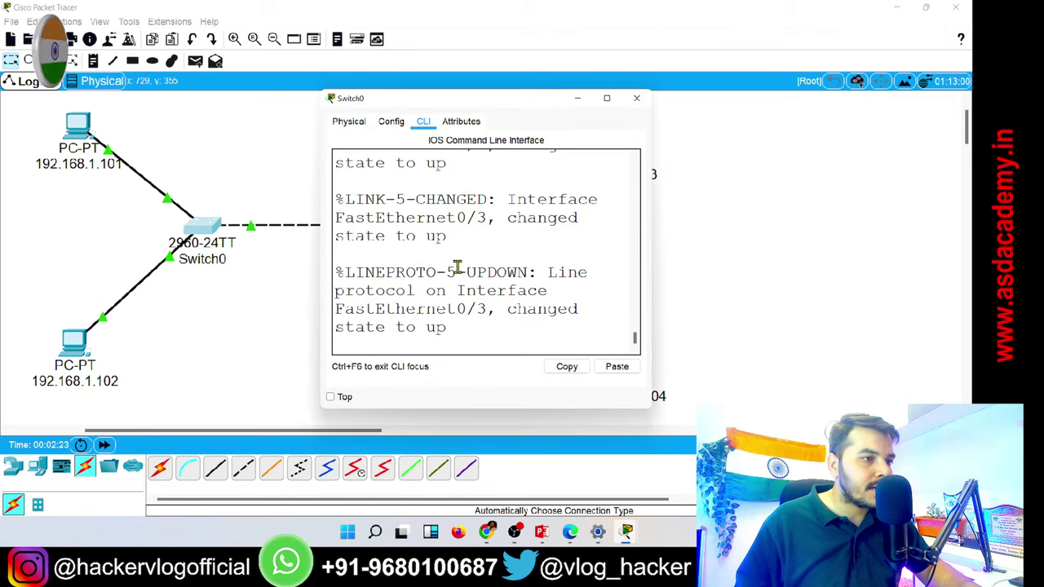
pyautogui.click(606, 98)
pyautogui.press('Return')
pyautogui.press('Return')
pyautogui.press('Return')
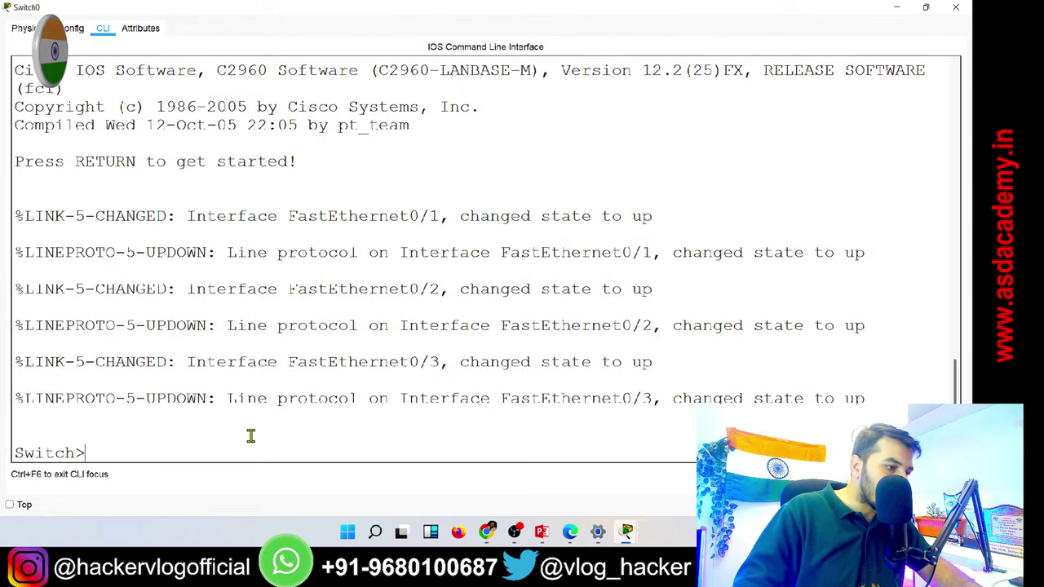
# Enter privileged EXEC mode on Switch0 with en, and enter global configuration mode with config t.
pyautogui.write('en')
pyautogui.press('Return')
pyautogui.write('co')
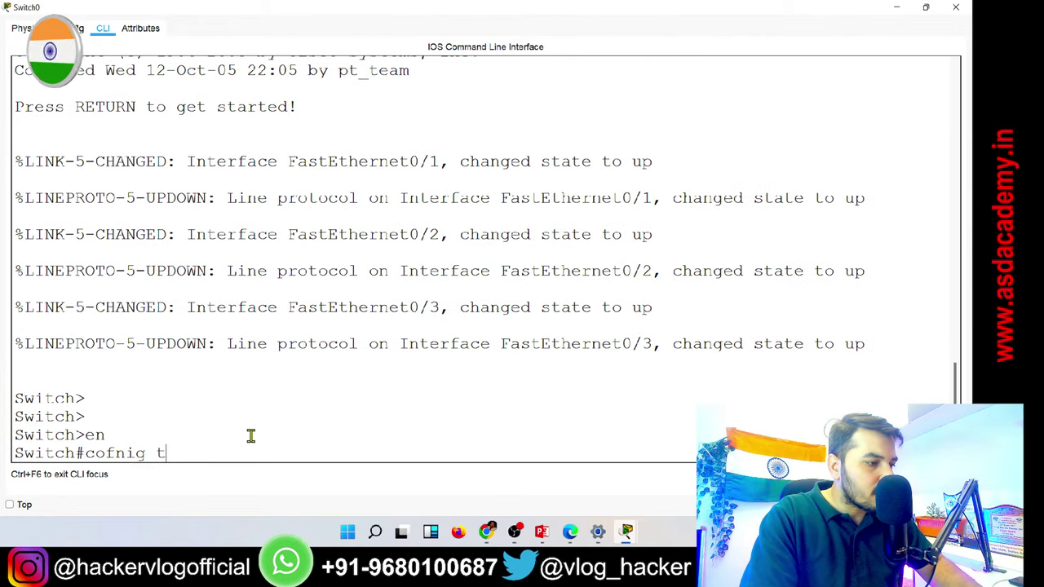
pyautogui.write('fn')
pyautogui.press('BackSpace')
pyautogui.press('BackSpace')
pyautogui.write('n')
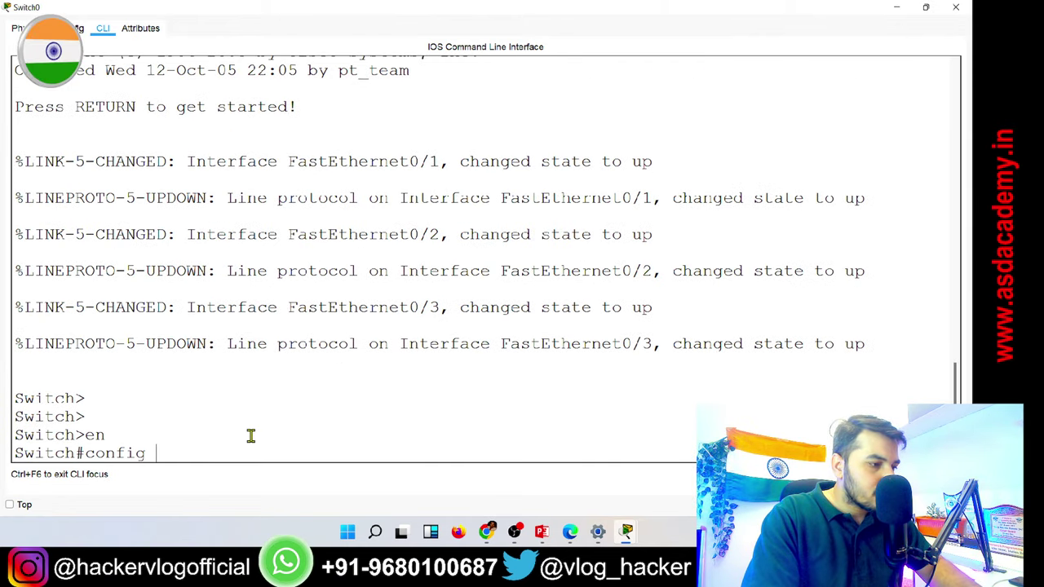
pyautogui.write('fig t')
pyautogui.press('Return')
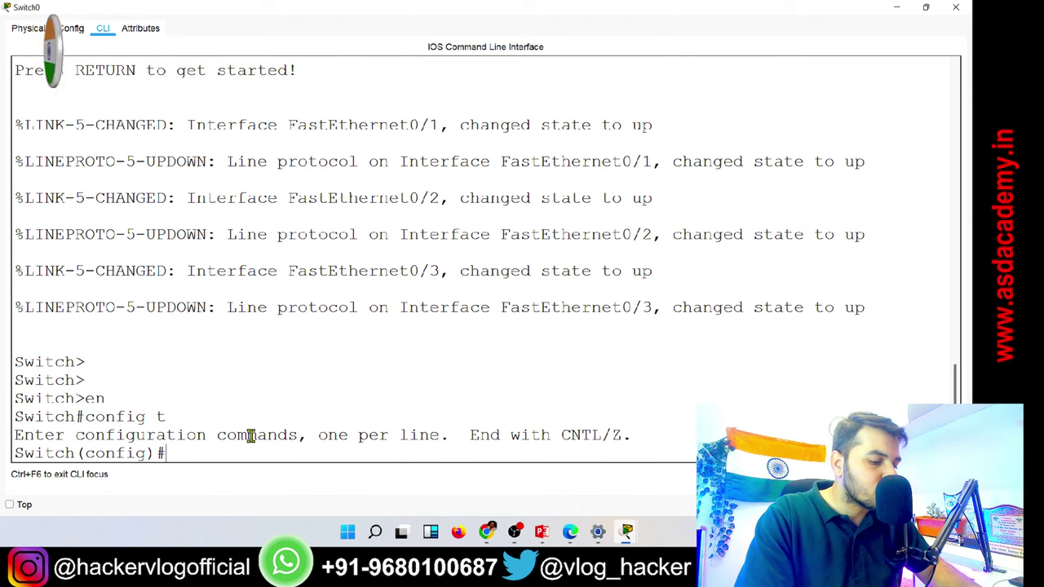
# Try to set the hostname to "Switch 1", written with a space.
pyautogui.write('stname')
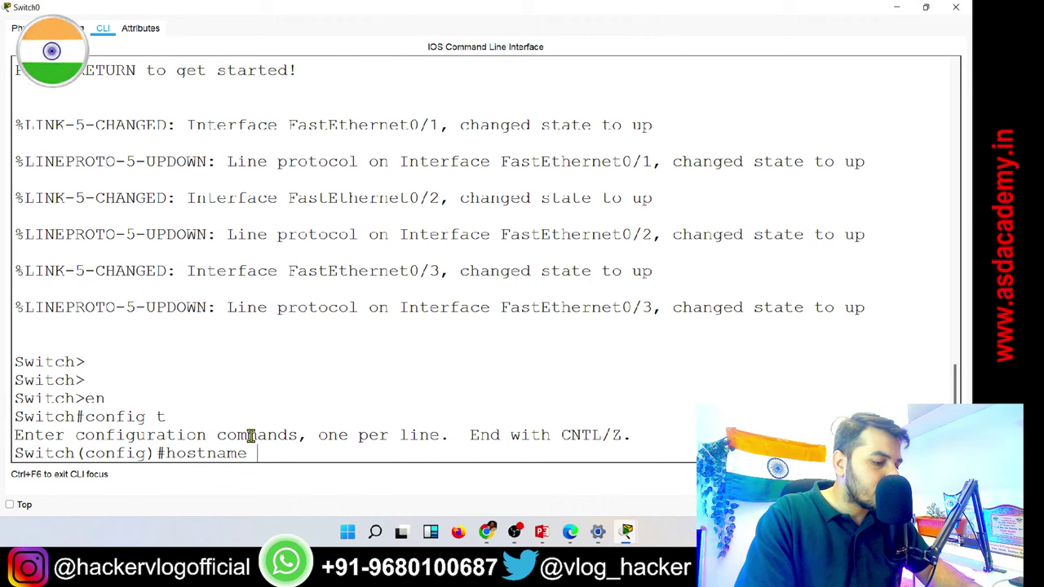
pyautogui.write(' Switch')
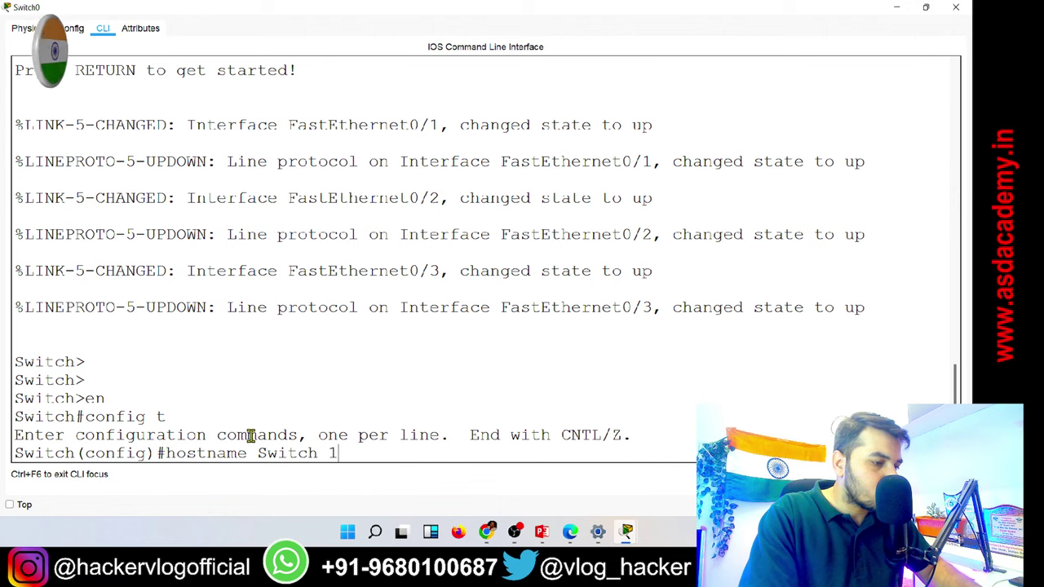
pyautogui.write(' 1')
pyautogui.press('Return')
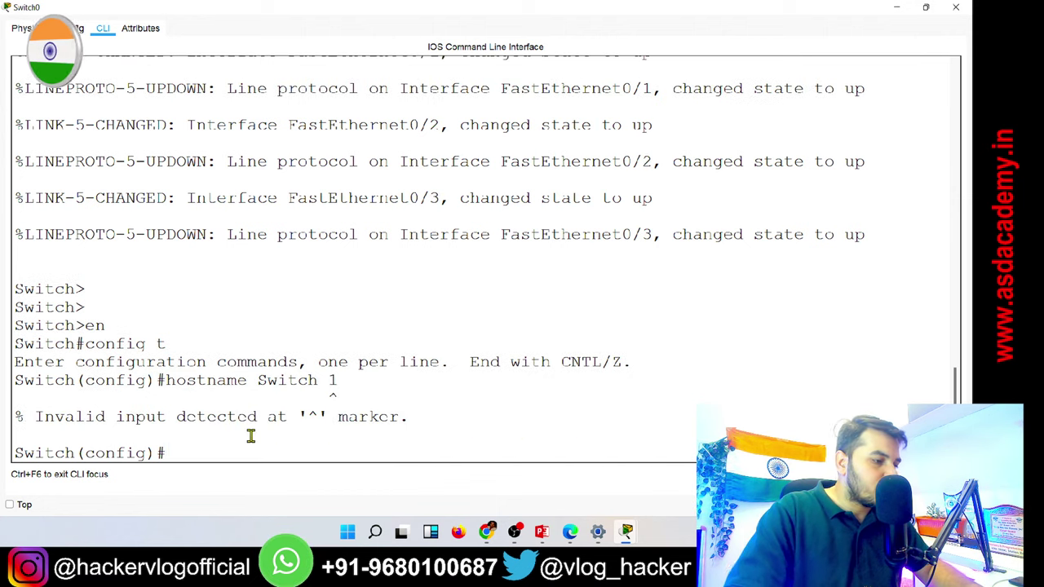
# Correct the previous hostname command to Switch1, without the space, and run it.
pyautogui.press('Up')
pyautogui.press('BackSpace')
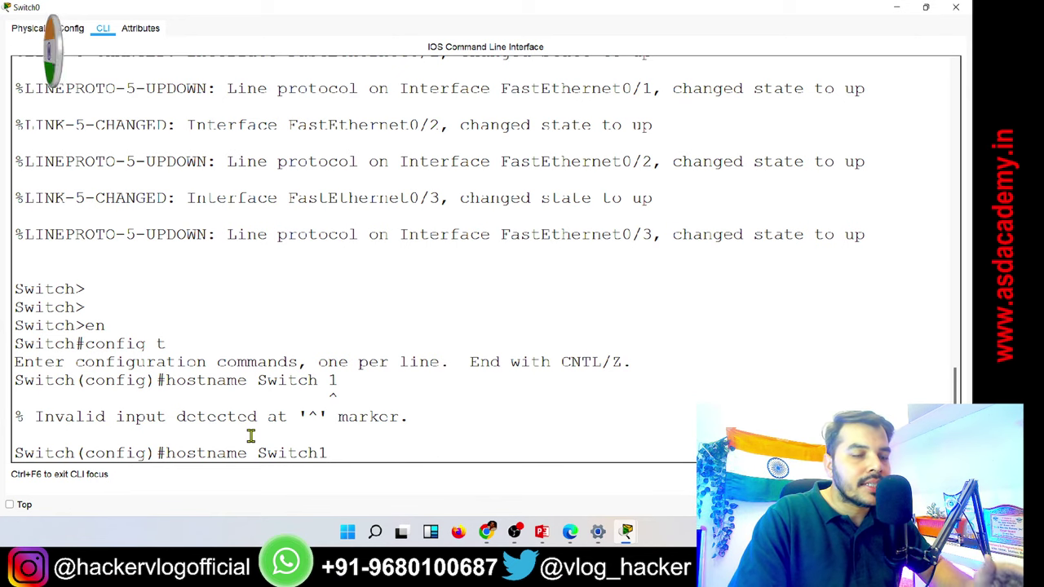
pyautogui.press('Return')
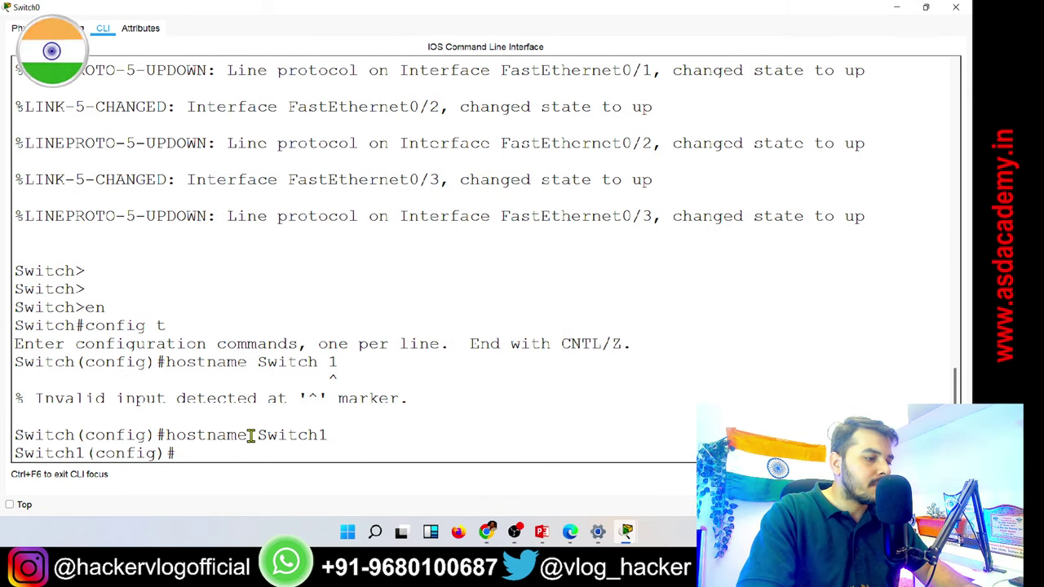
# Start a message-of-the-day banner with & as the delimiter, and enter a full row of asterisks as its first line.
pyautogui.write('banner')
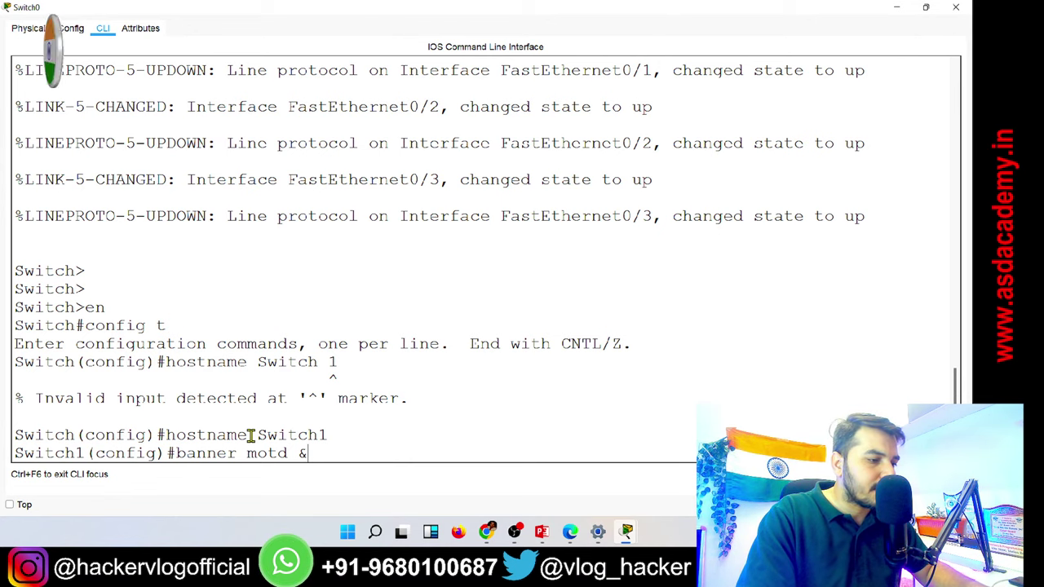
pyautogui.write('motd &')
pyautogui.press('Return')
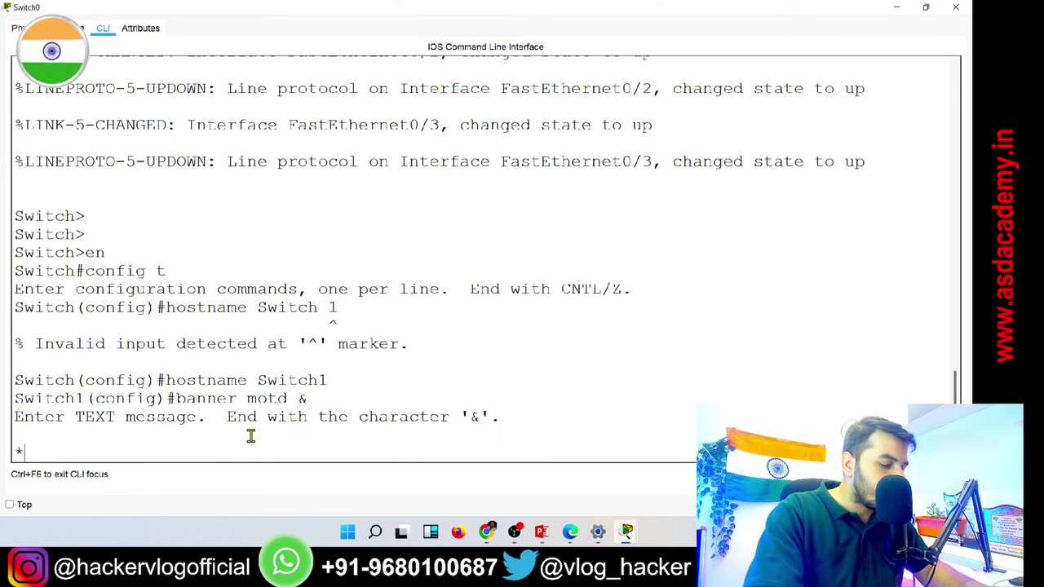
pyautogui.write('**************************************************************')
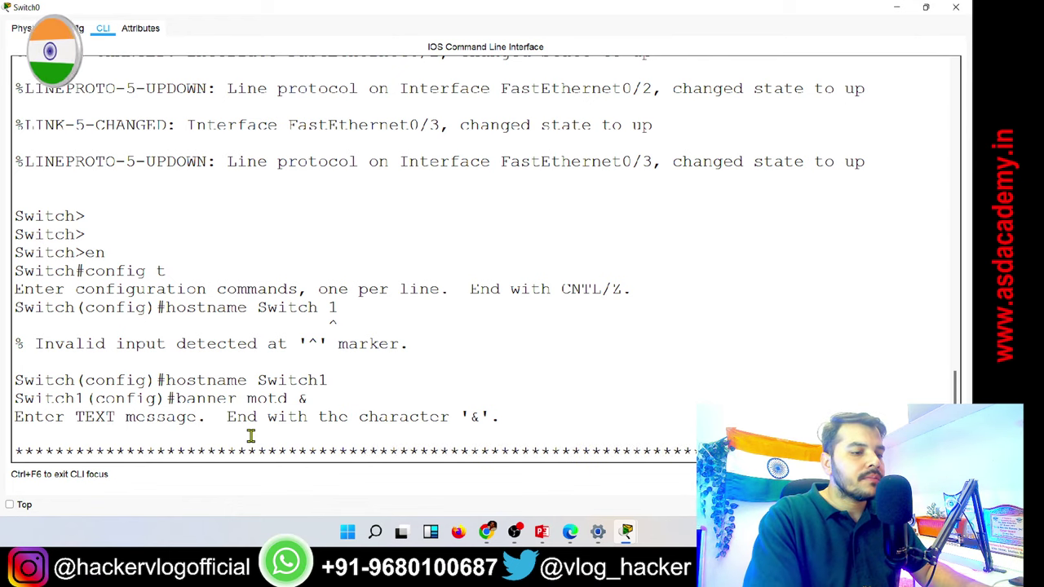
pyautogui.press('Return')
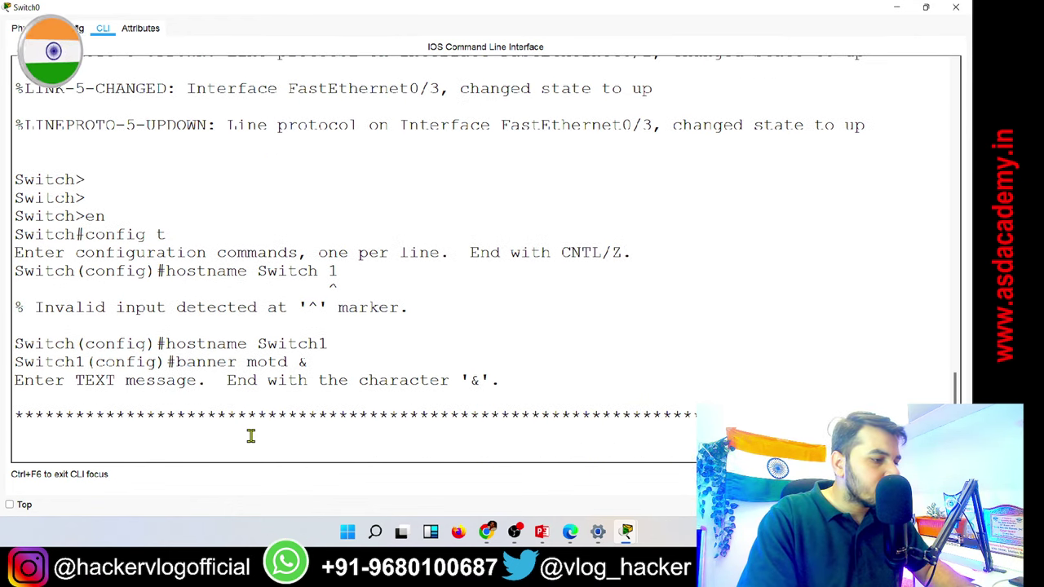
# Add the indented banner lines "Welcome to Switch 1 Network" and "Like Karo, Share Karo", followed by a blank line.
pyautogui.write('Welco')
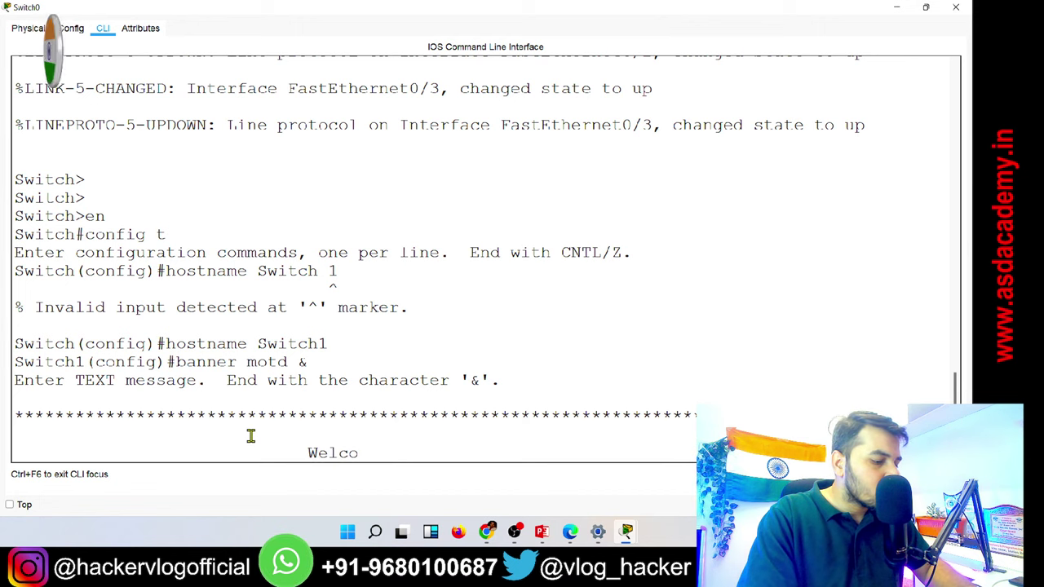
pyautogui.write('me to Sw')
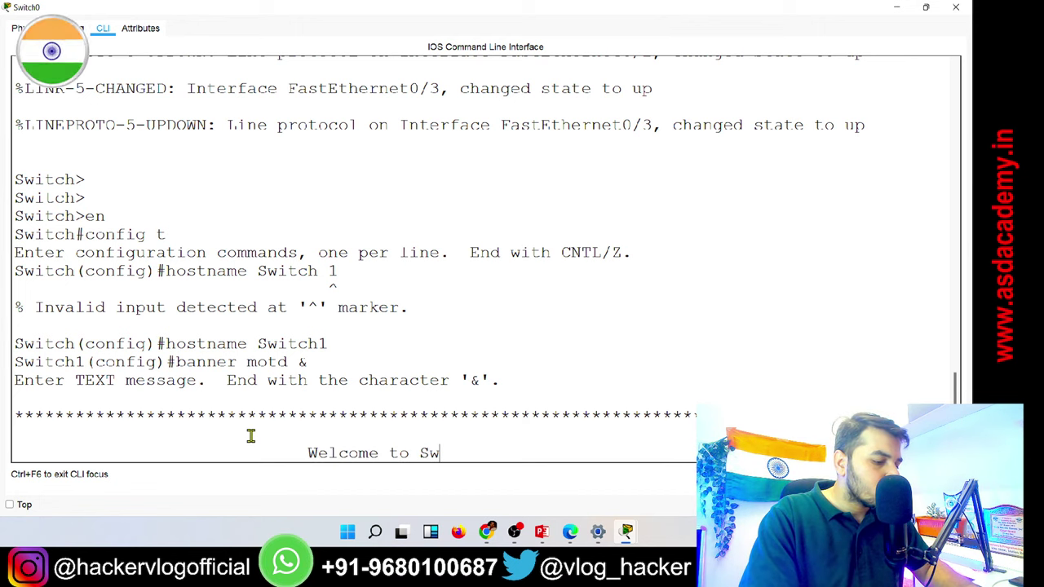
pyautogui.write('twork  ')
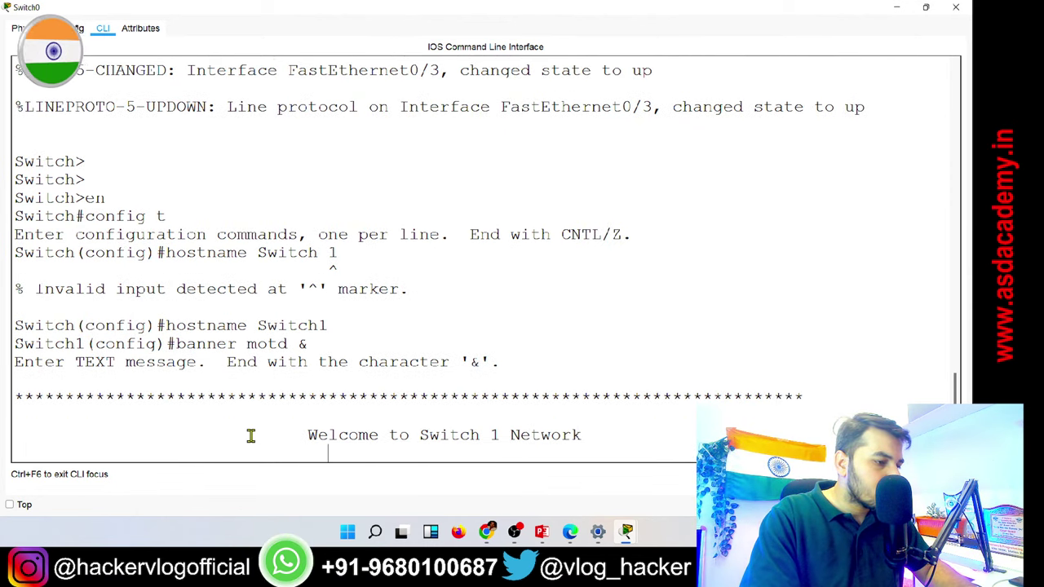
pyautogui.write('                             Like')
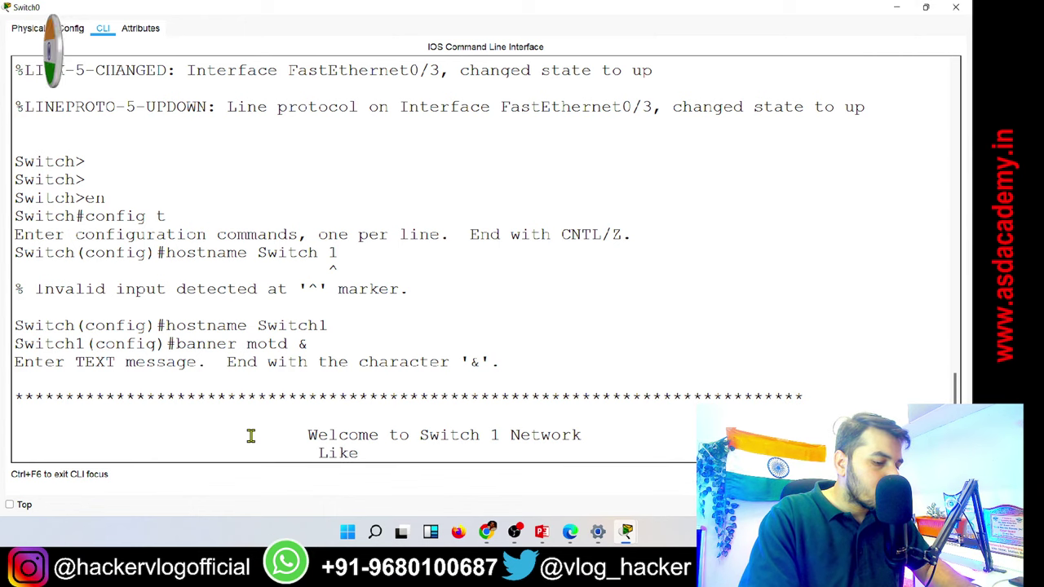
pyautogui.write(' Karo, Share Karo')
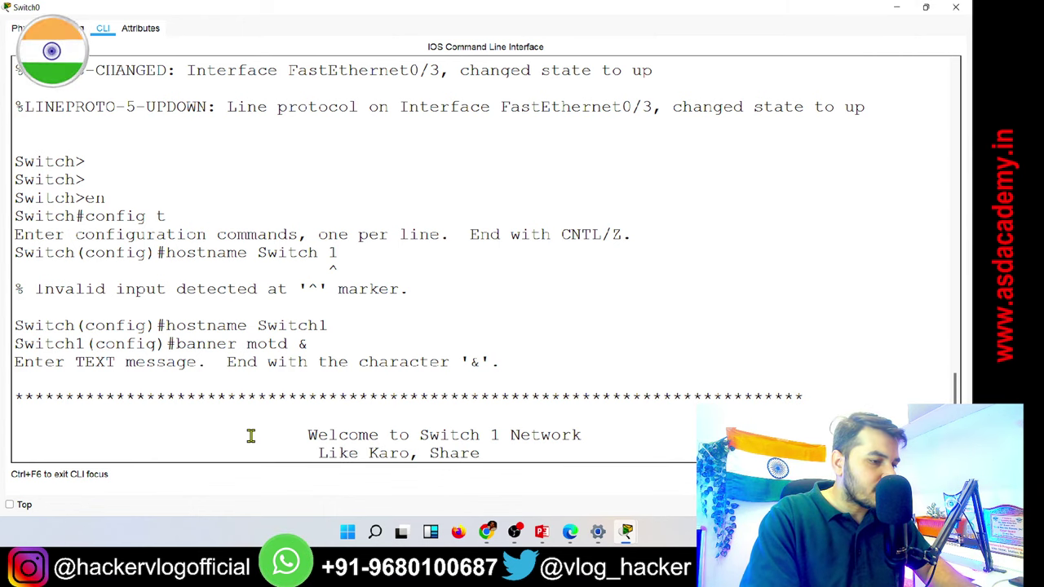
pyautogui.press('Return')
pyautogui.press('Return')
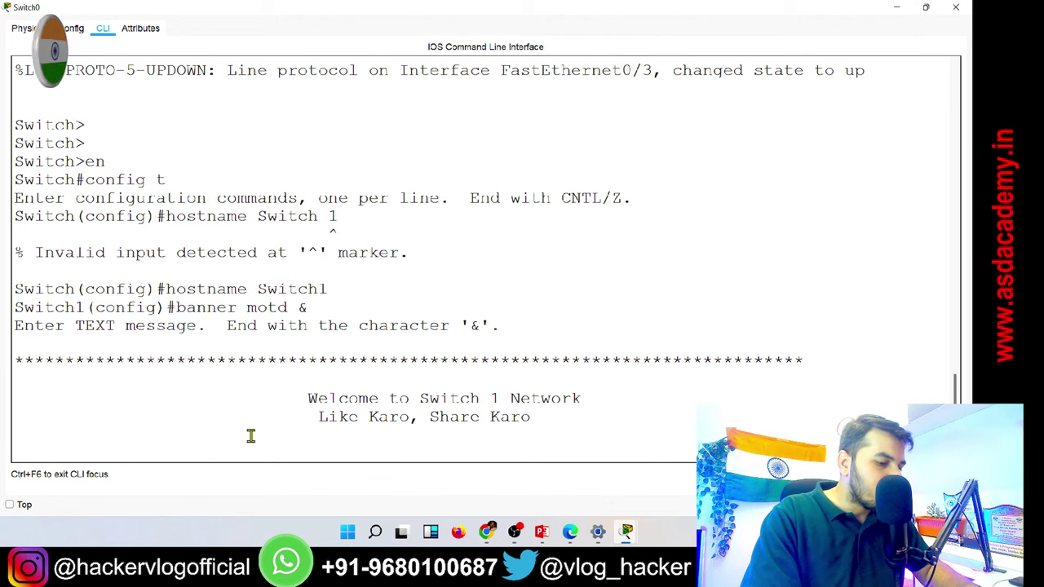
# Finish the banner with a second full row of asterisks and the closing & delimiter.
pyautogui.write('************************************')
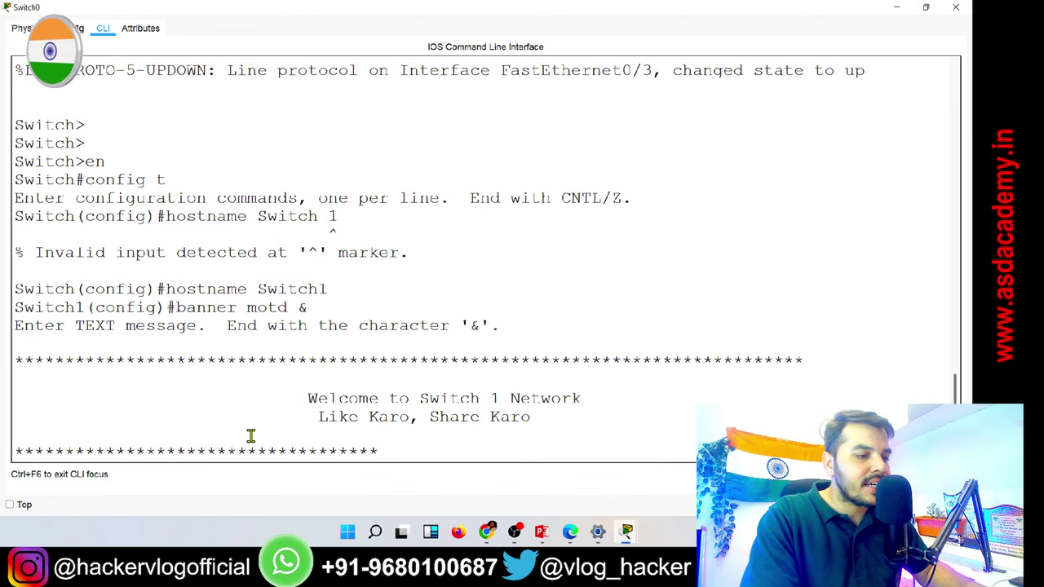
pyautogui.write('******************************')
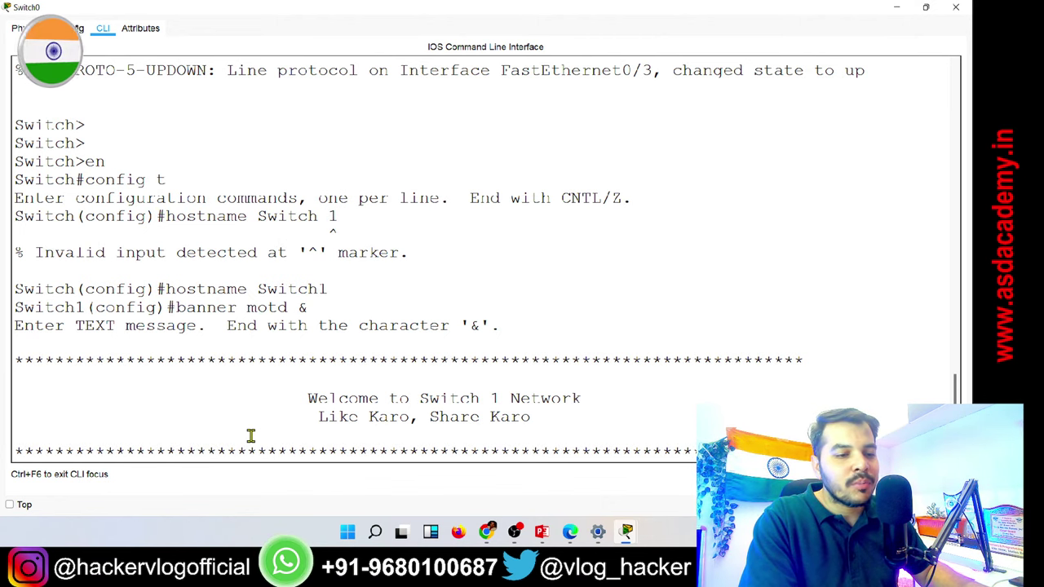
pyautogui.press('Return')
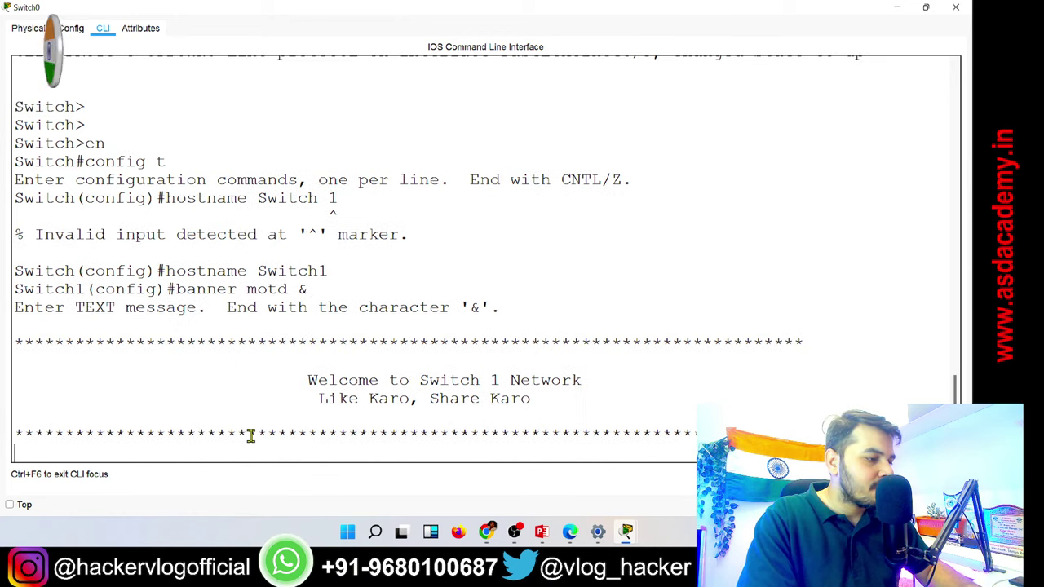
pyautogui.press('Return')
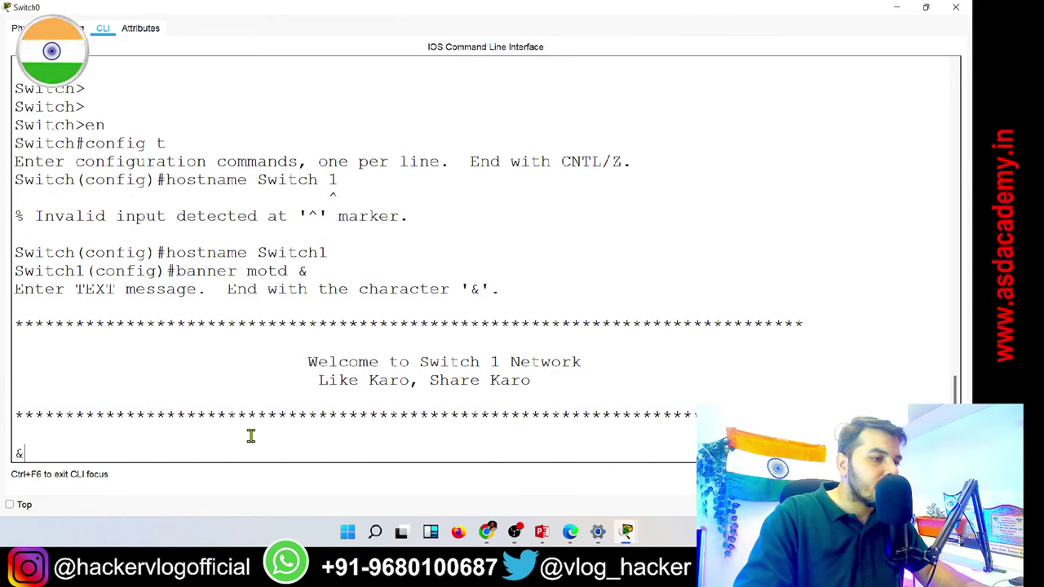
pyautogui.write('&')
pyautogui.press('Return')
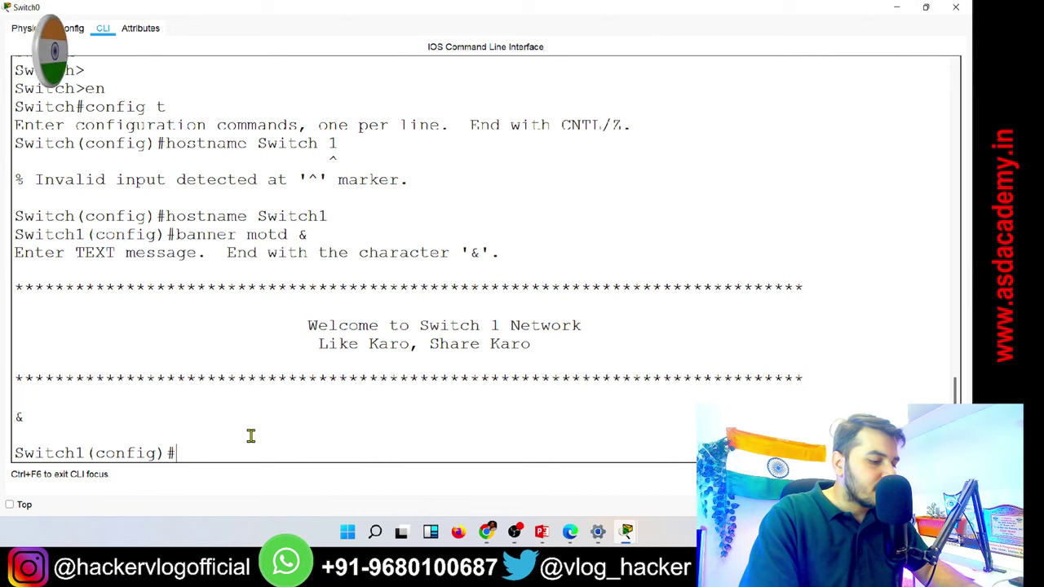
pyautogui.write('line')
pyautogui.press('BackSpace')
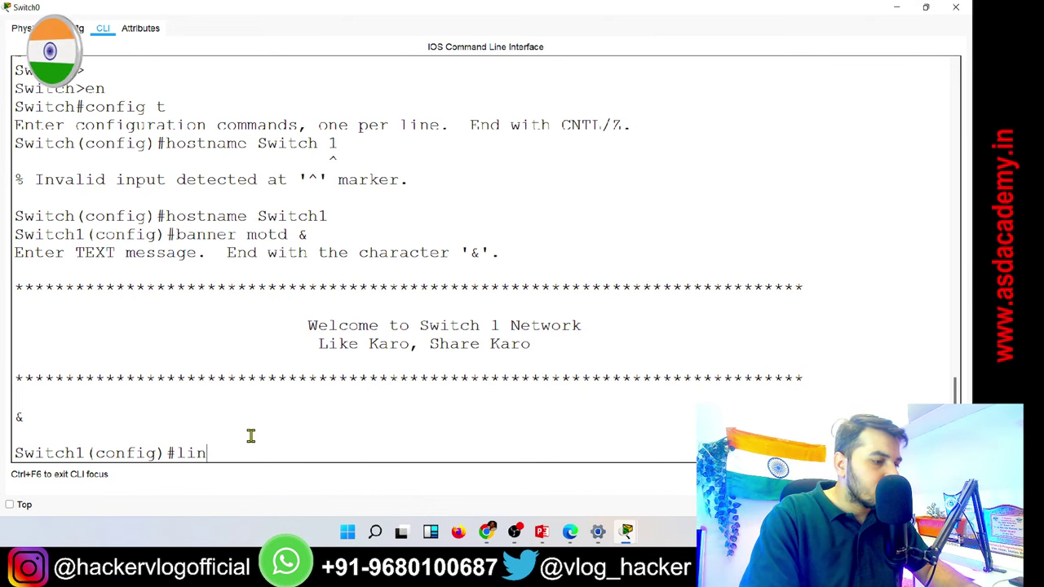
pyautogui.press('BackSpace')
pyautogui.press('BackSpace')
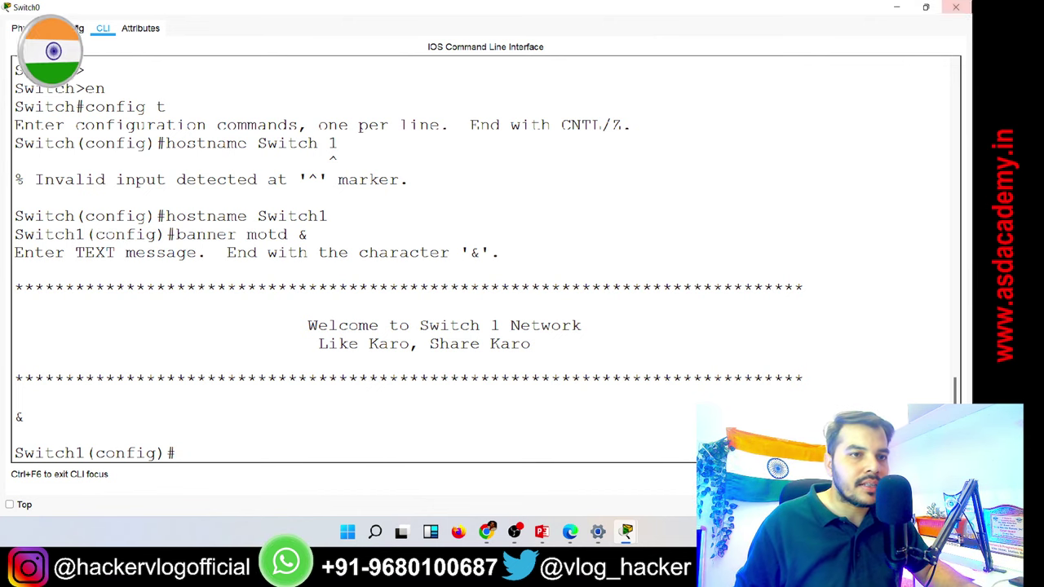
# Close Switch0's window, open Switch1's command line interface in a maximized window and bring up its Switch> prompt.
pyautogui.click(954, 8)
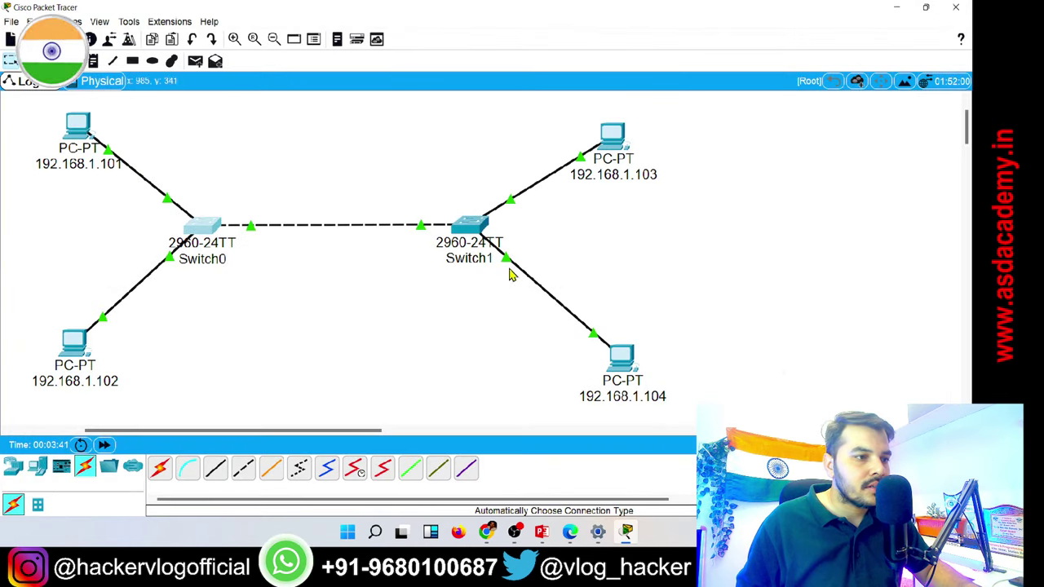
pyautogui.click(468, 228)
pyautogui.click(424, 122)
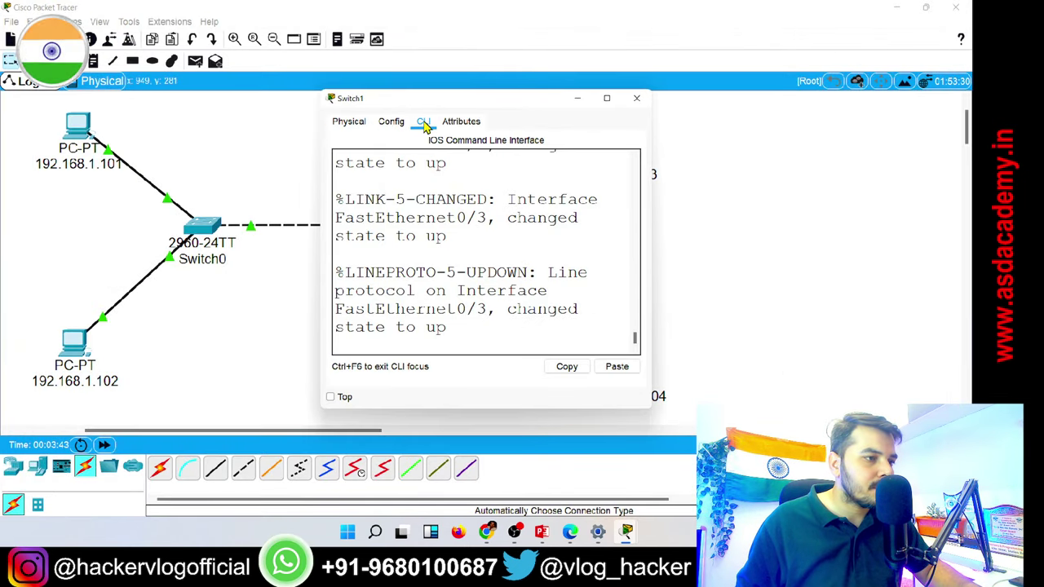
pyautogui.click(607, 98)
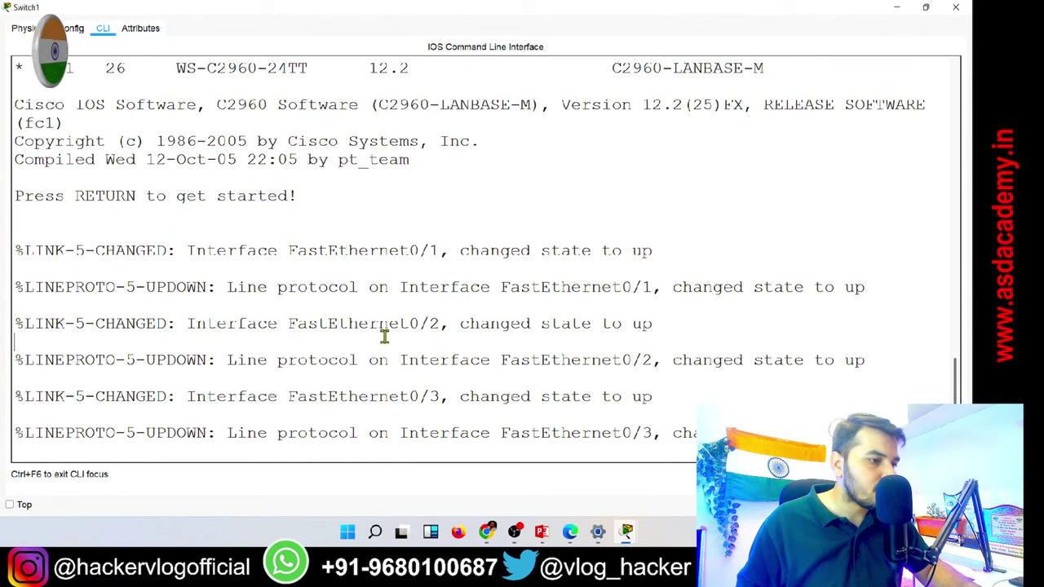
pyautogui.press('Return')
pyautogui.press('Return')
# Enter privileged EXEC mode on Switch1 with en, and enter global configuration mode with config t.
pyautogui.write('en')
pyautogui.press('Return')
pyautogui.write('ch#c')
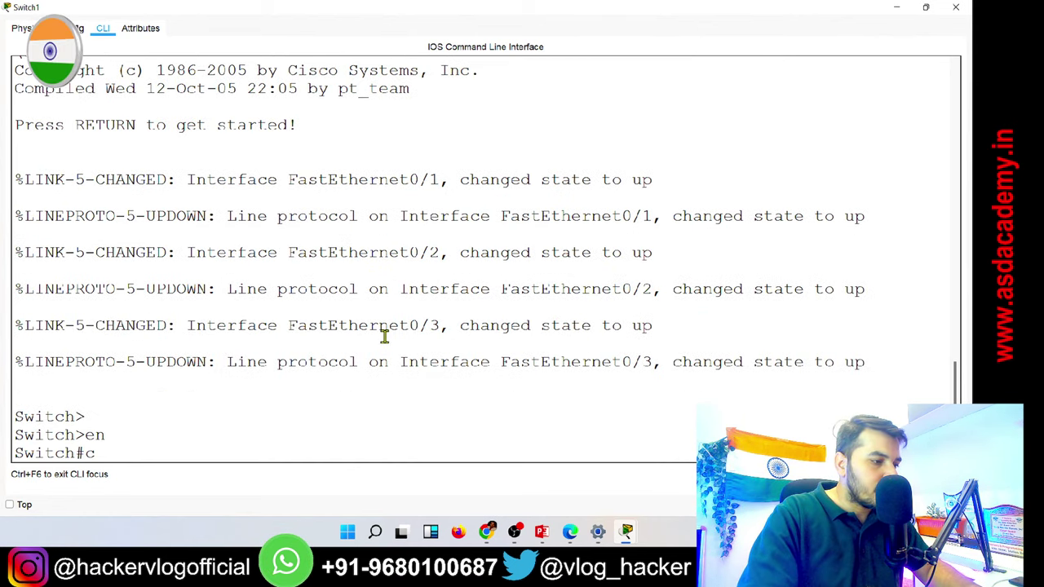
pyautogui.write('ofnig')
pyautogui.press('BackSpace')
pyautogui.press('BackSpace')
pyautogui.press('BackSpace')
pyautogui.press('BackSpace')
pyautogui.write('nfig')
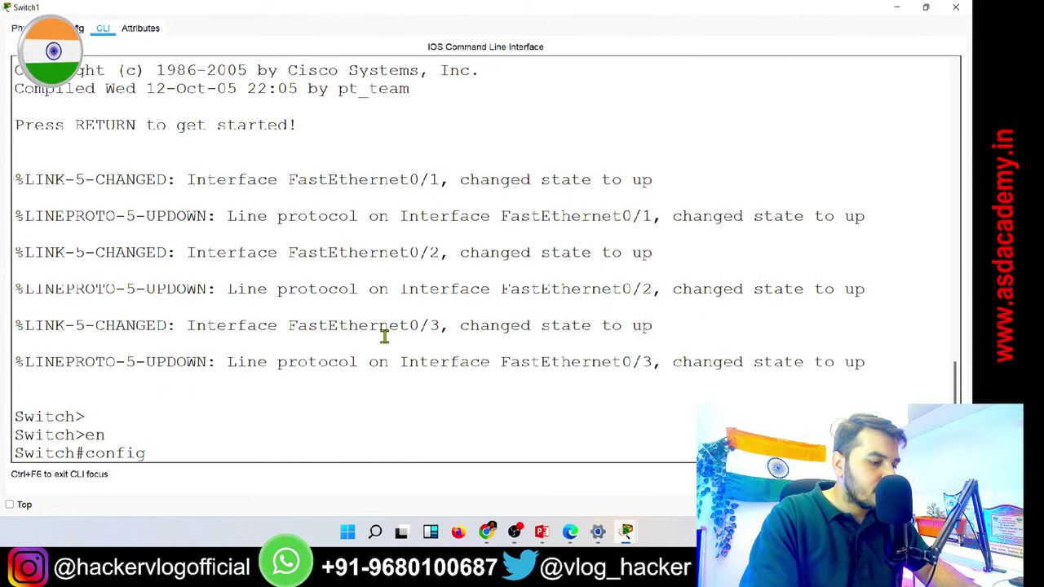
pyautogui.write(' t')
pyautogui.press('Return')
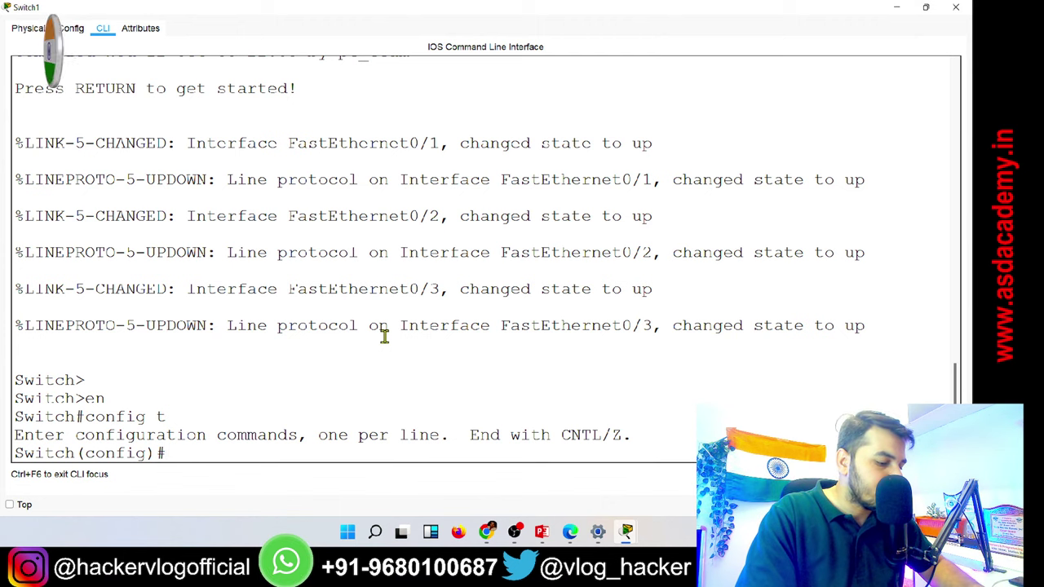
# Set the hostname of the switch labelled Switch1 to Switch2.
pyautogui.write('hostname')
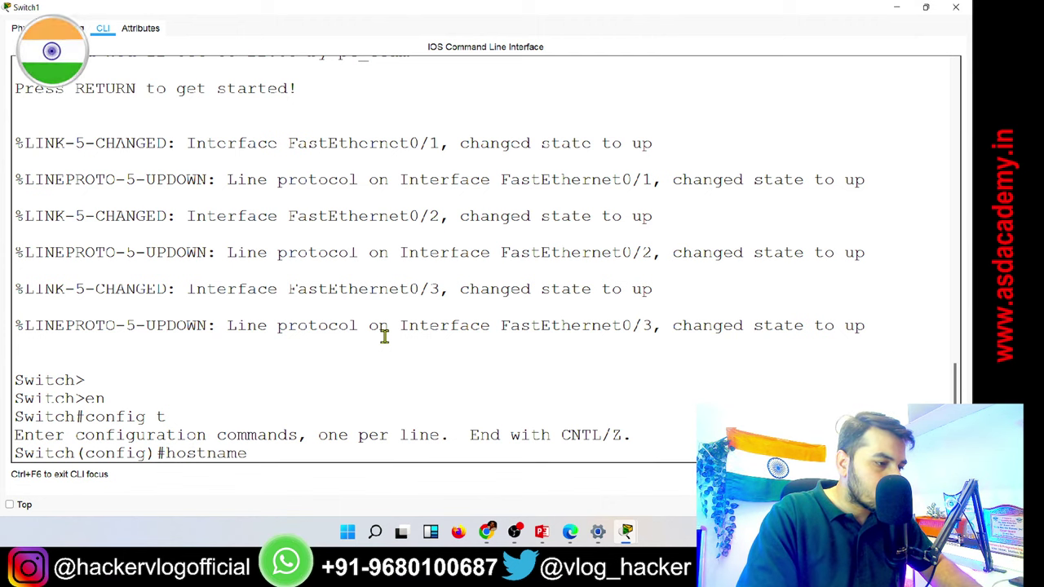
pyautogui.write(' Switch')
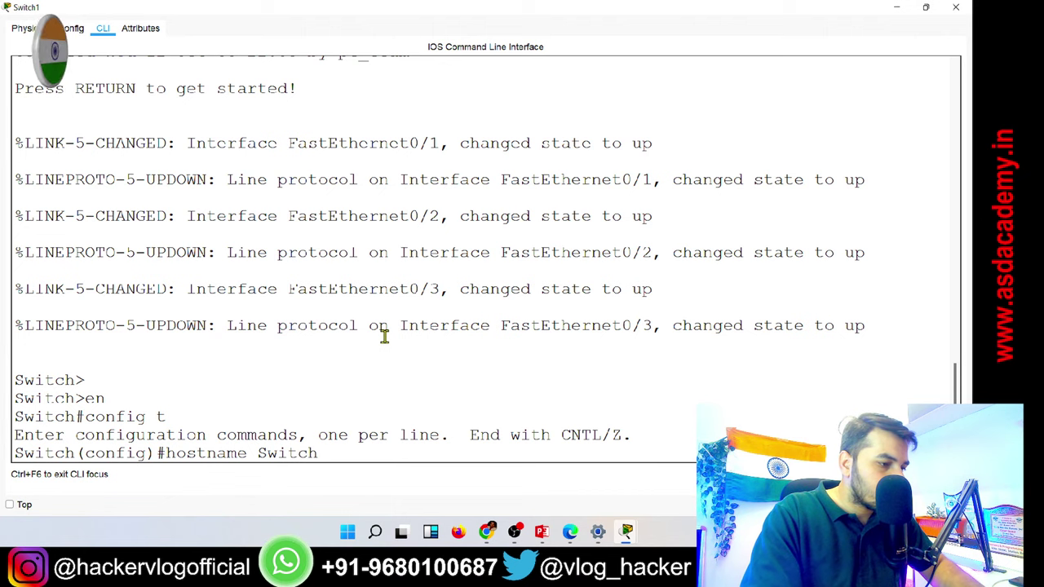
pyautogui.write('2')
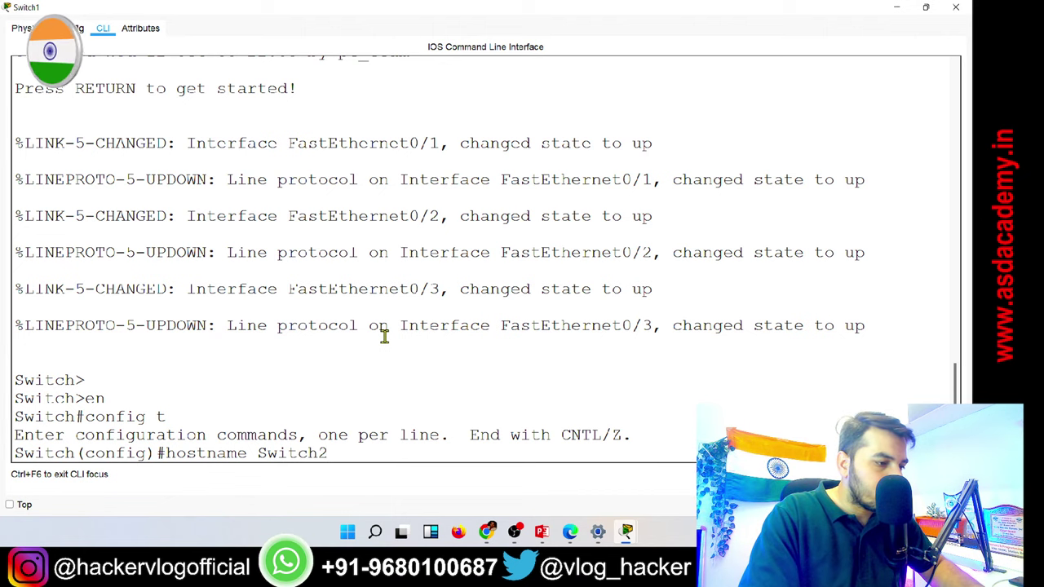
pyautogui.press('Return')
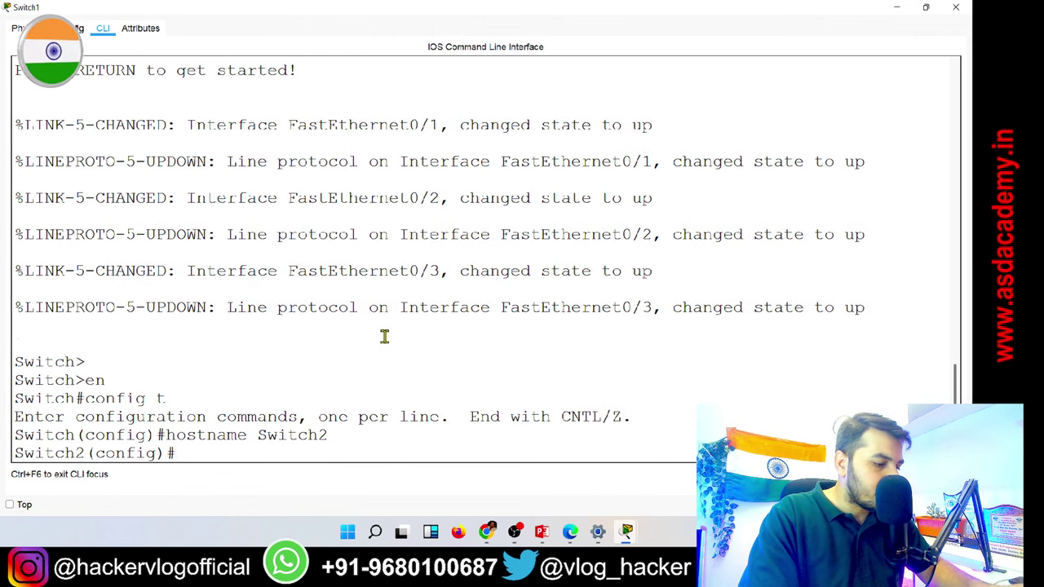
# Start a banner motd on Switch2 with # as delimiter, entering a full row of asterisks and an indented line beginning with Welcome.
pyautogui.write('banner motd')
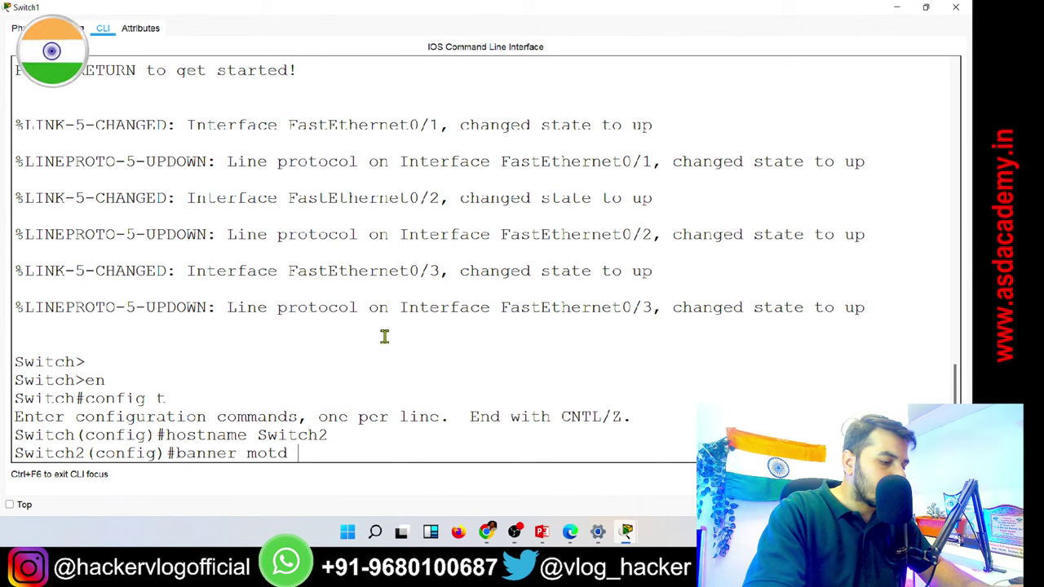
pyautogui.write(' #')
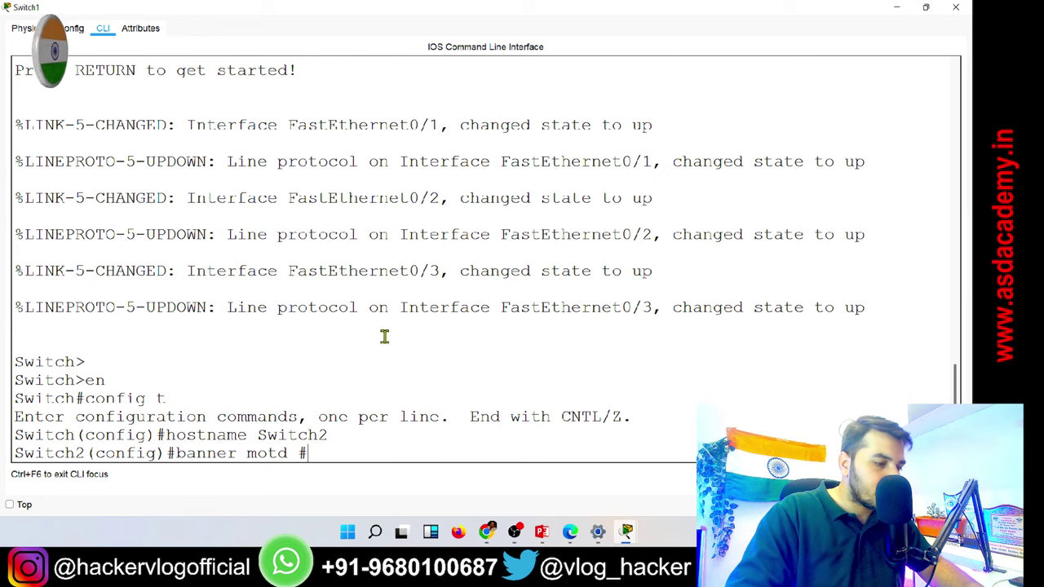
pyautogui.press('Return')
pyautogui.write('********************************************')
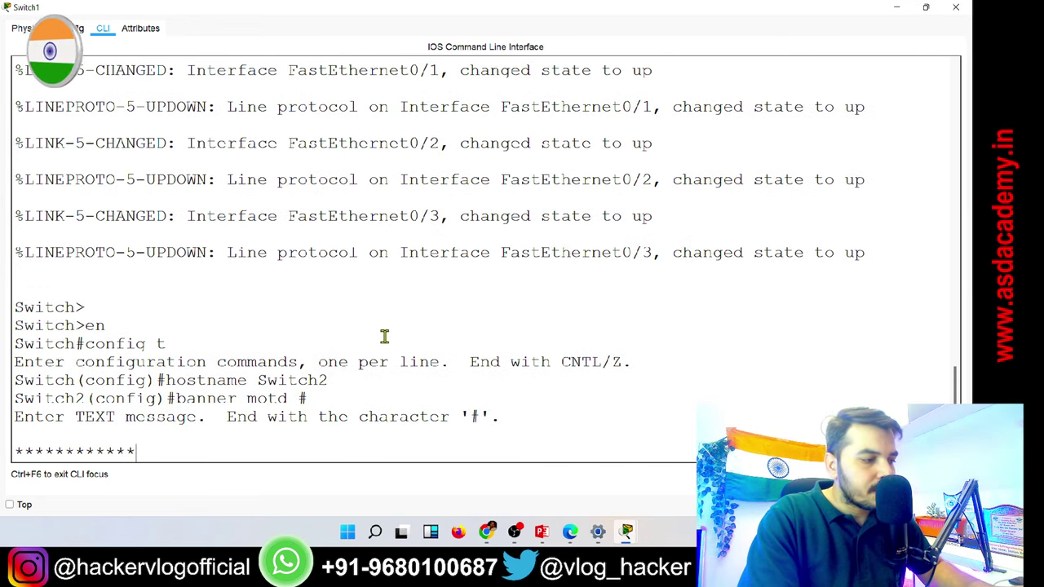
pyautogui.write('************************')
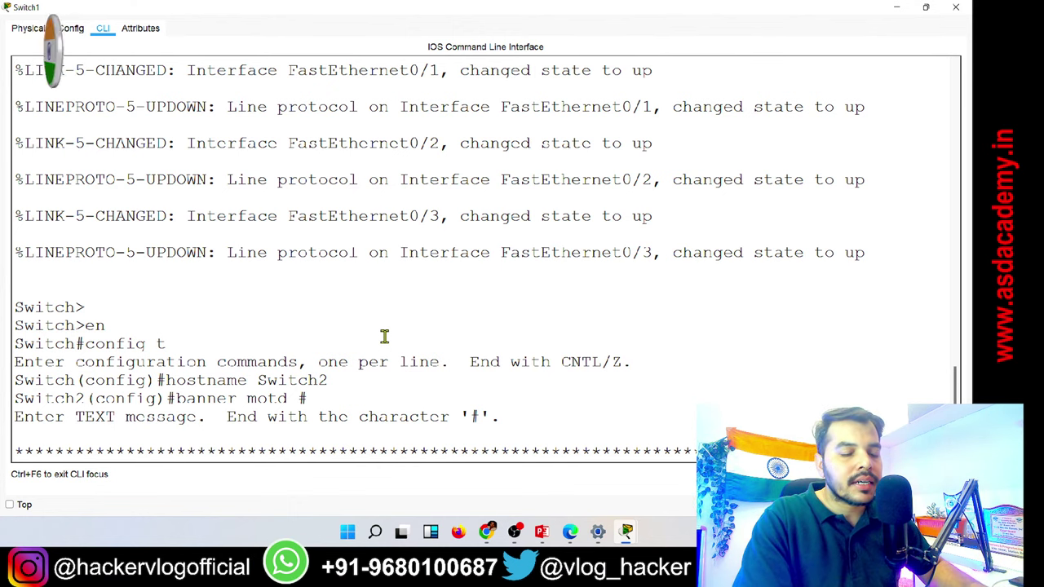
pyautogui.press('Return')
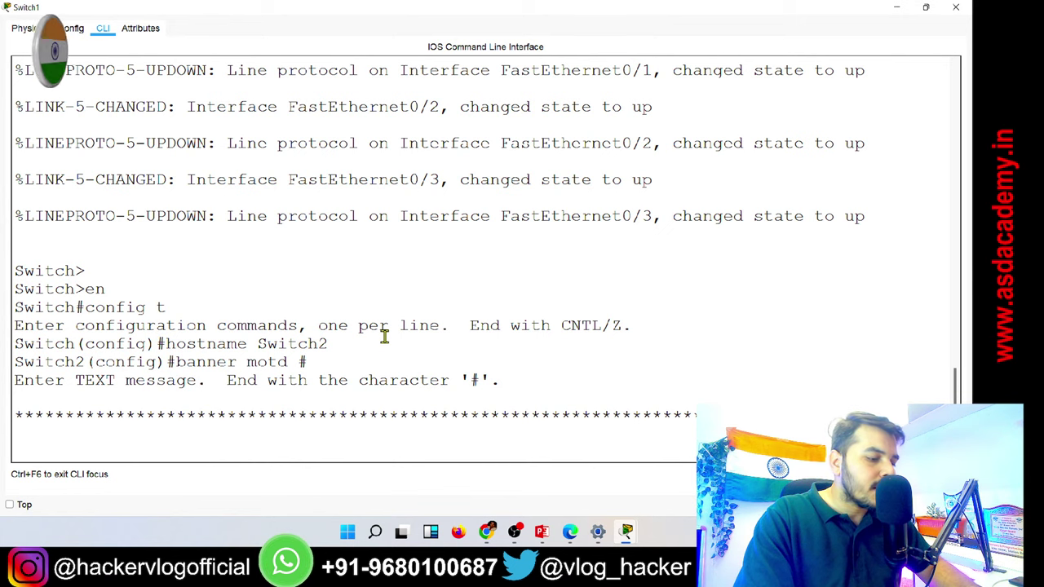
pyautogui.write('Welcome')
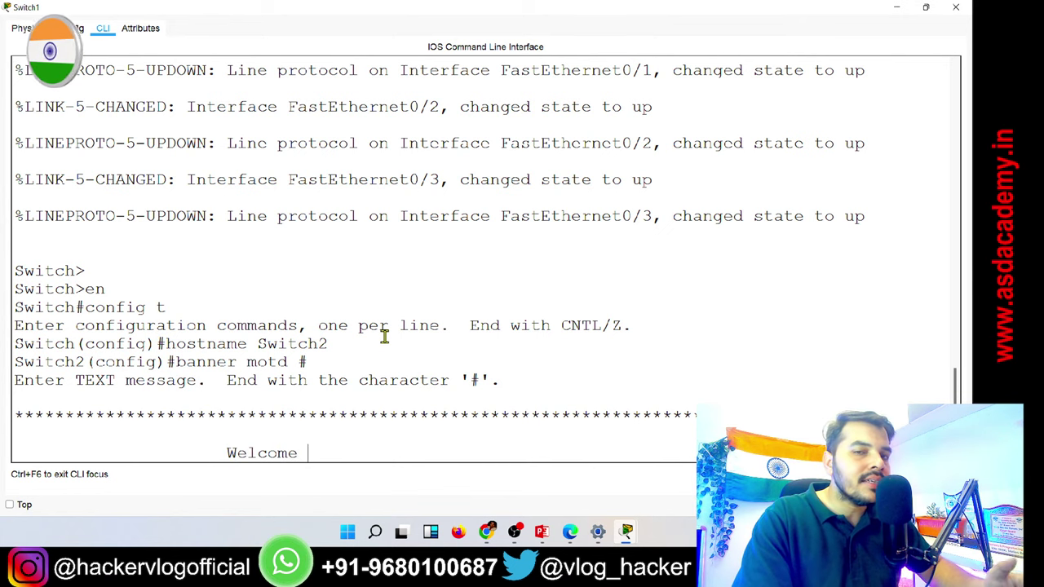